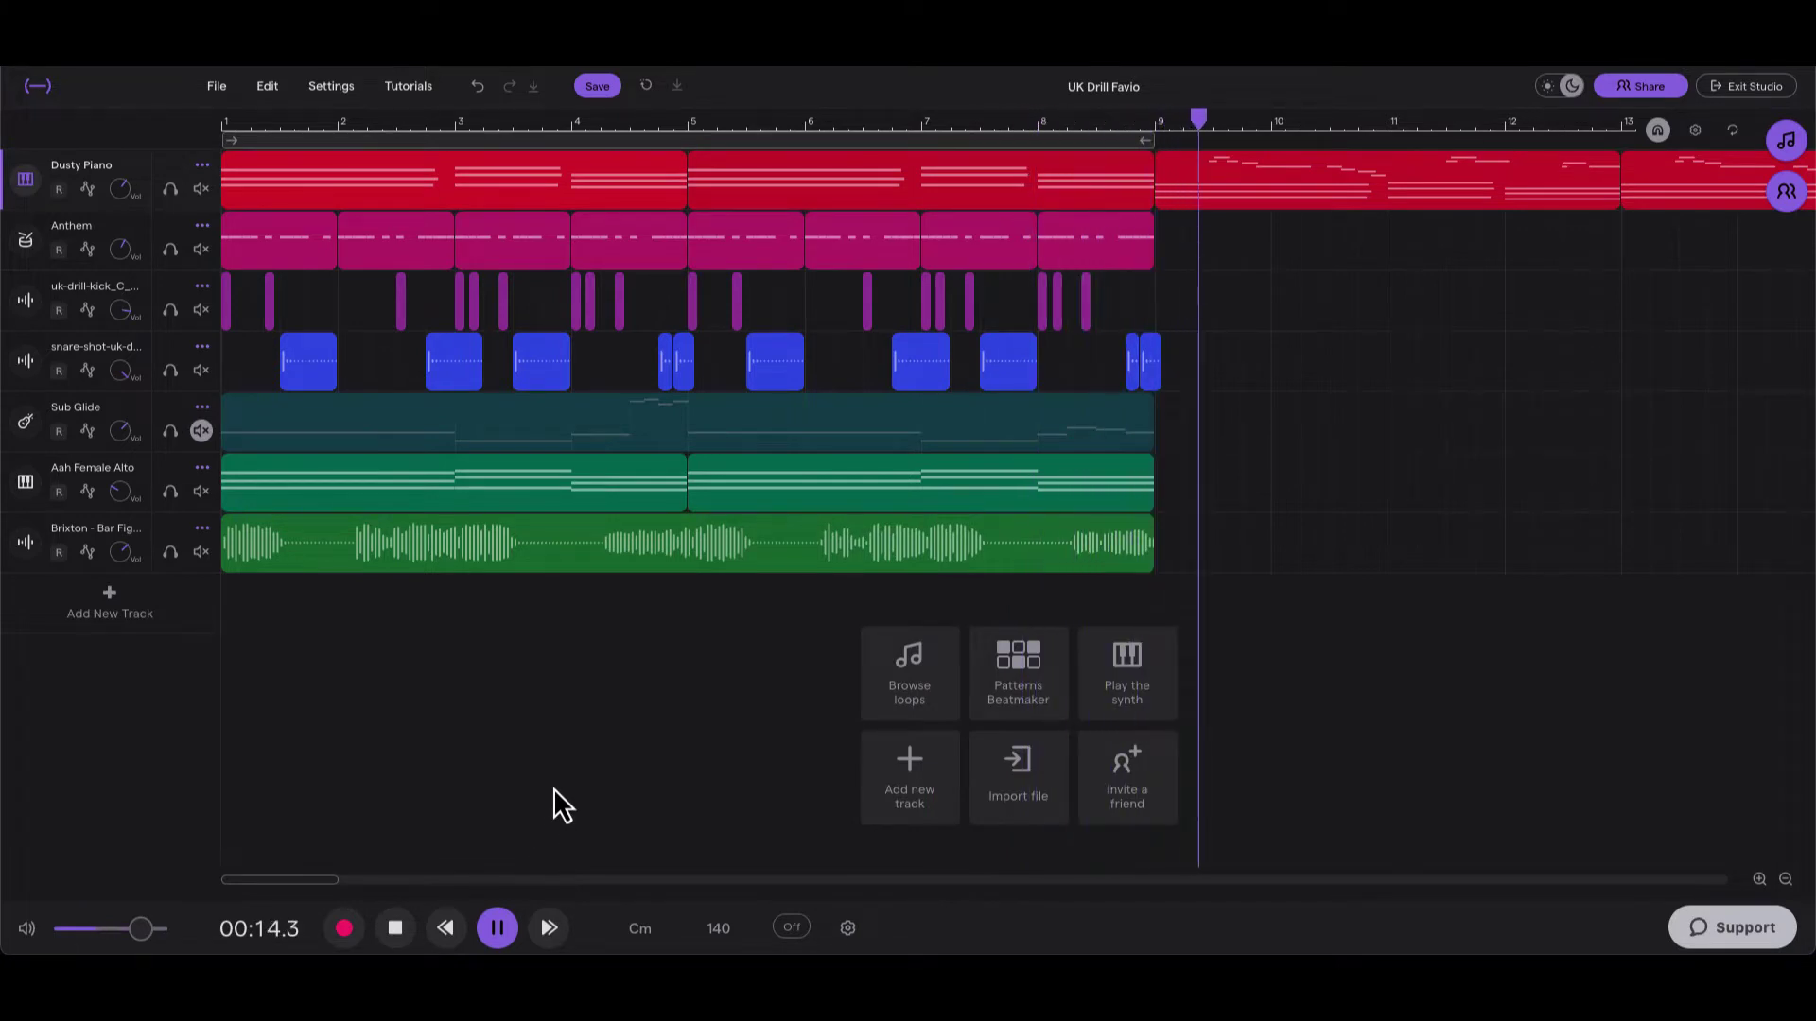
Step: Stop the beat, solo the Dusty Piano track and return the playhead to 00:00.0
left_click(496, 928)
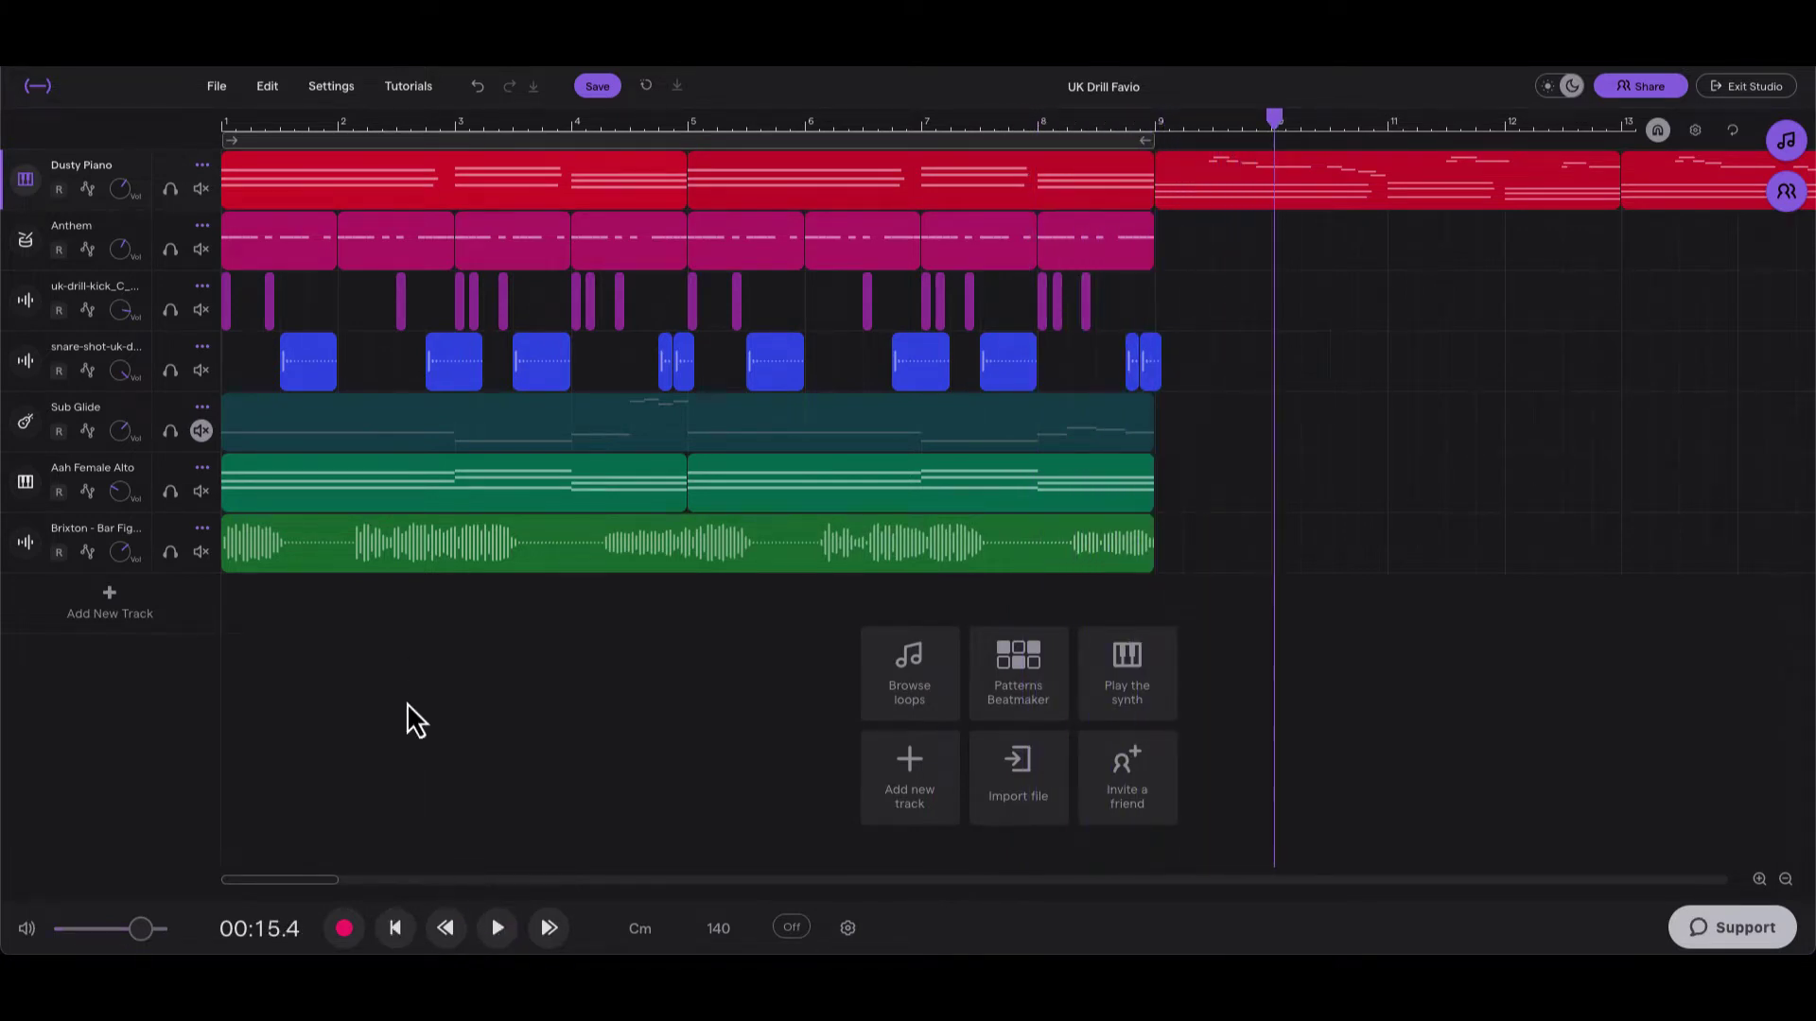
left_click(171, 189)
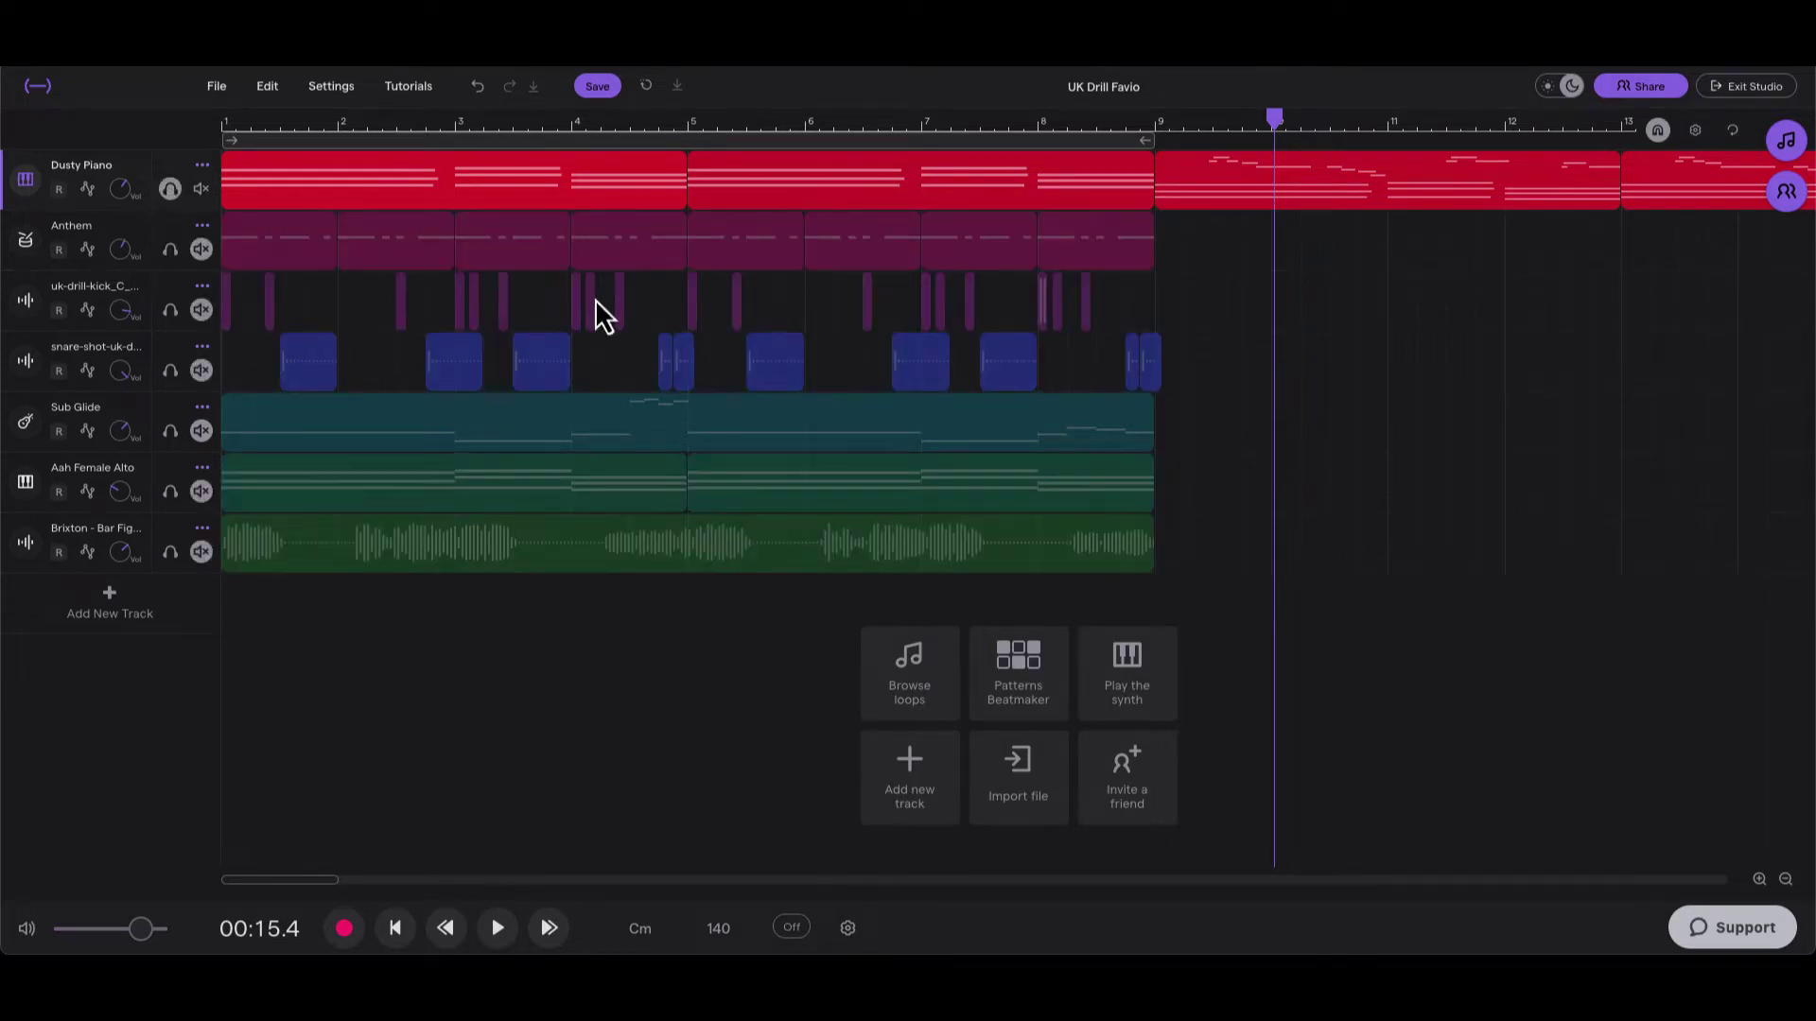
left_click(393, 930)
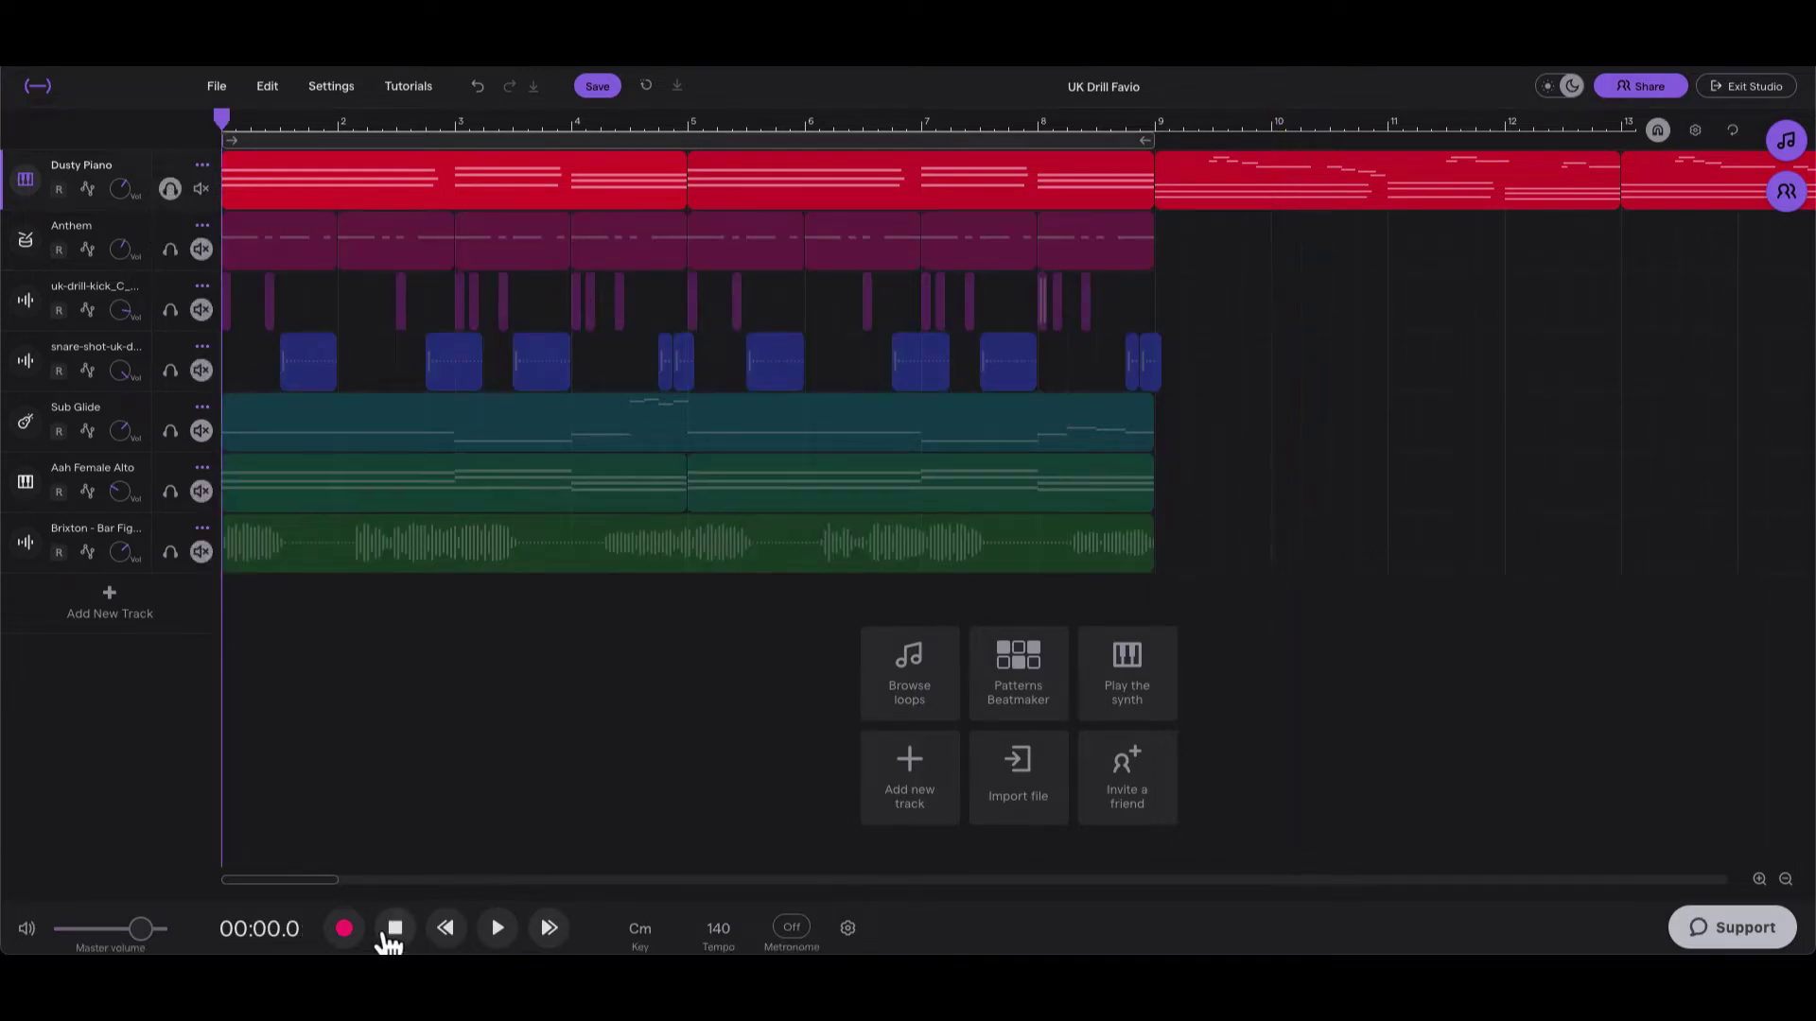
Step: Open Dusty Piano's instrument editor and browse its presets, keeping the Dusty Piano preset
left_click(26, 180)
left_click(530, 557)
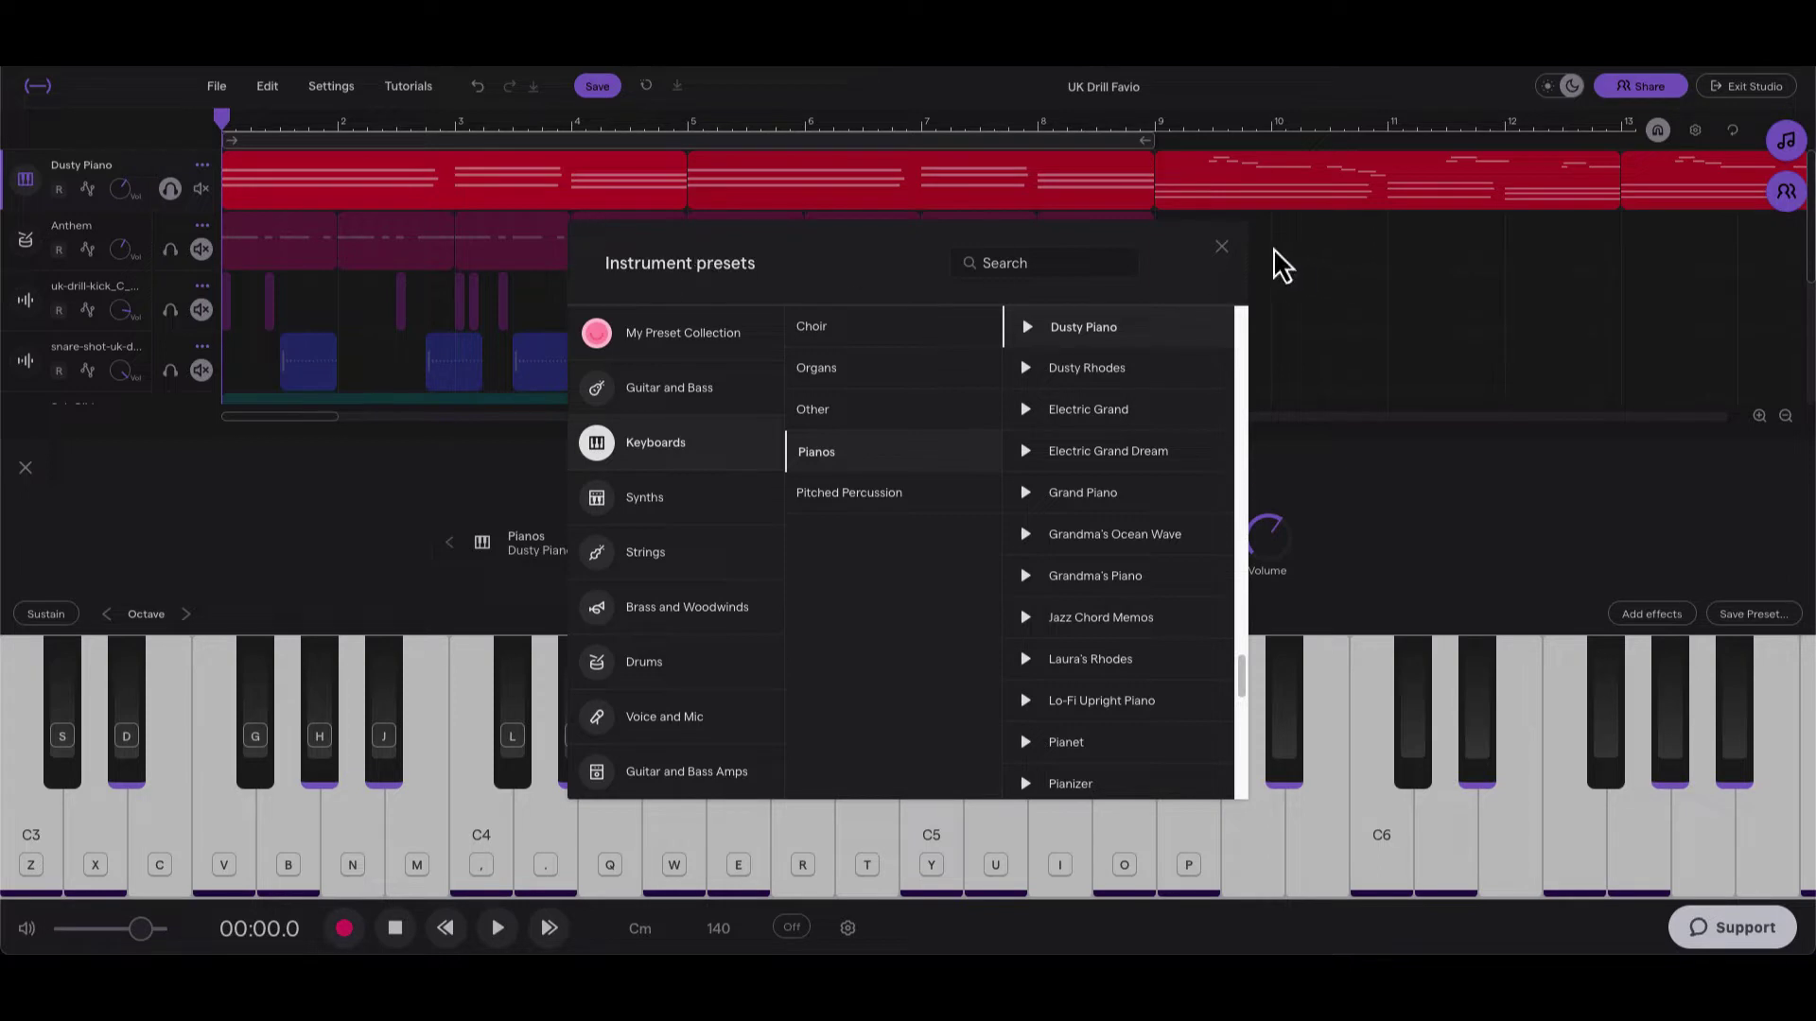
left_click(1220, 250)
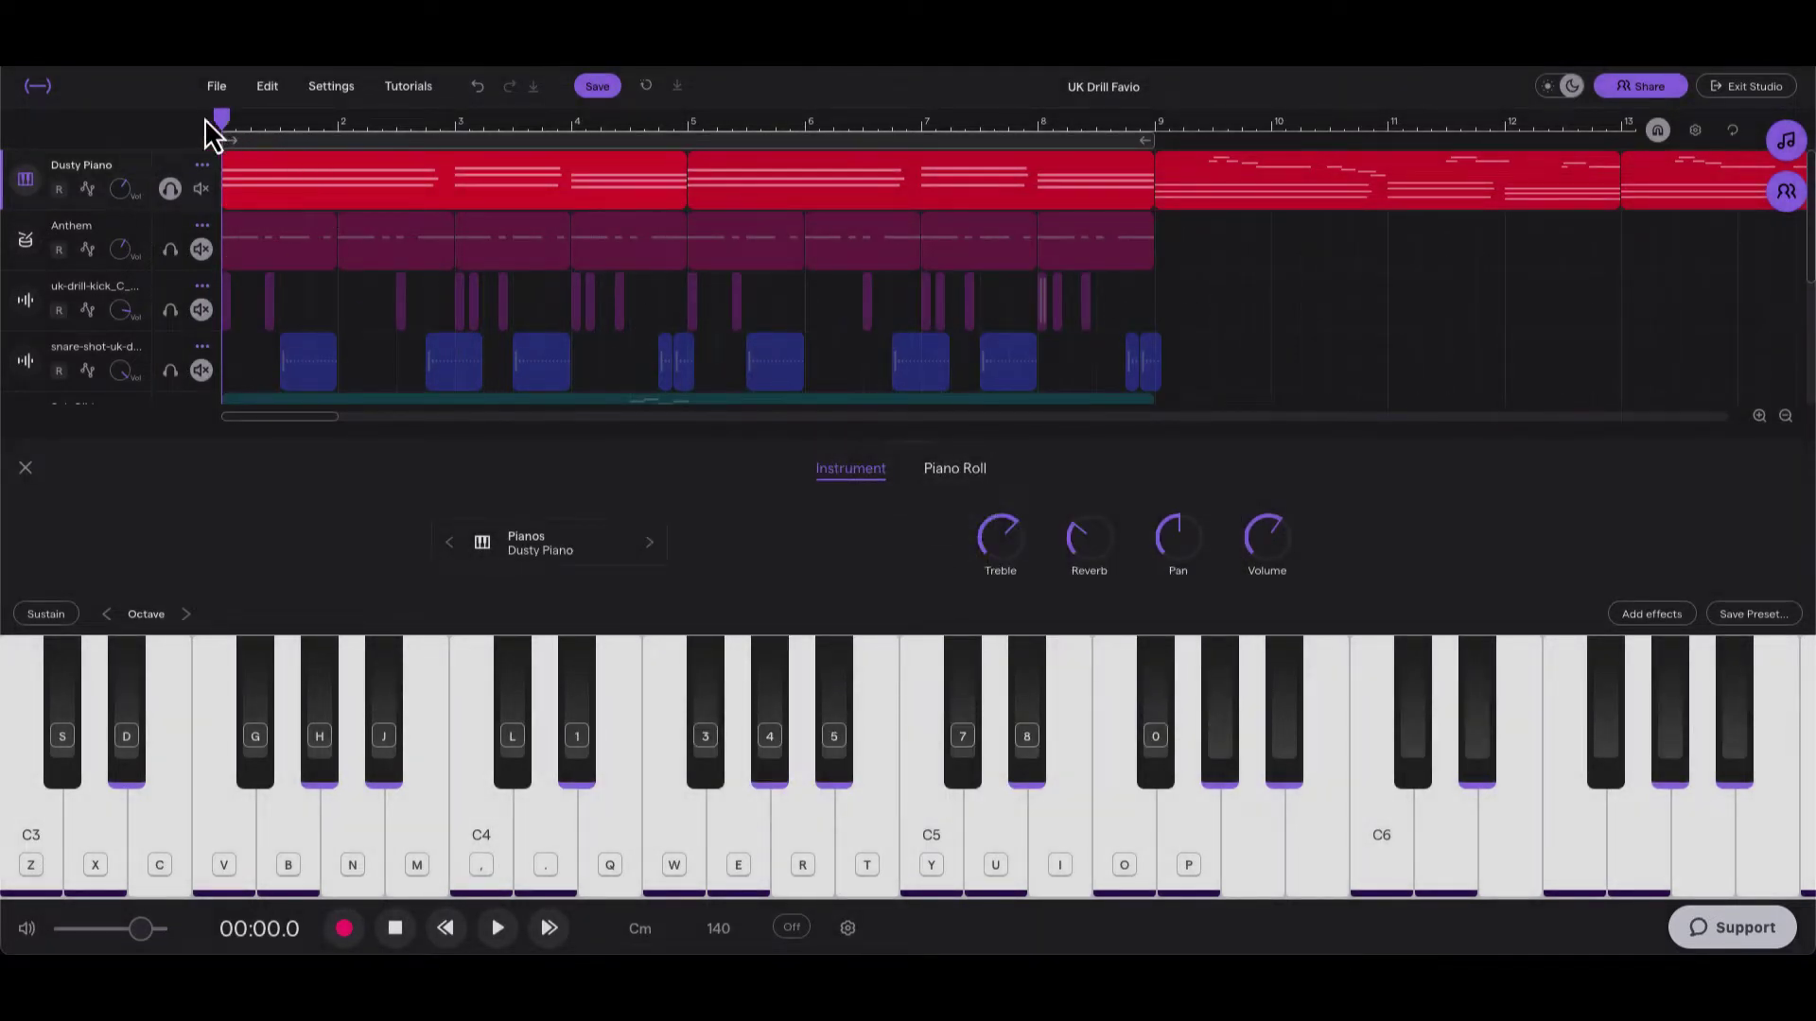
Step: Open the Dusty Piano clip in the Piano Roll and scroll down to its low chord notes
double_click(287, 184)
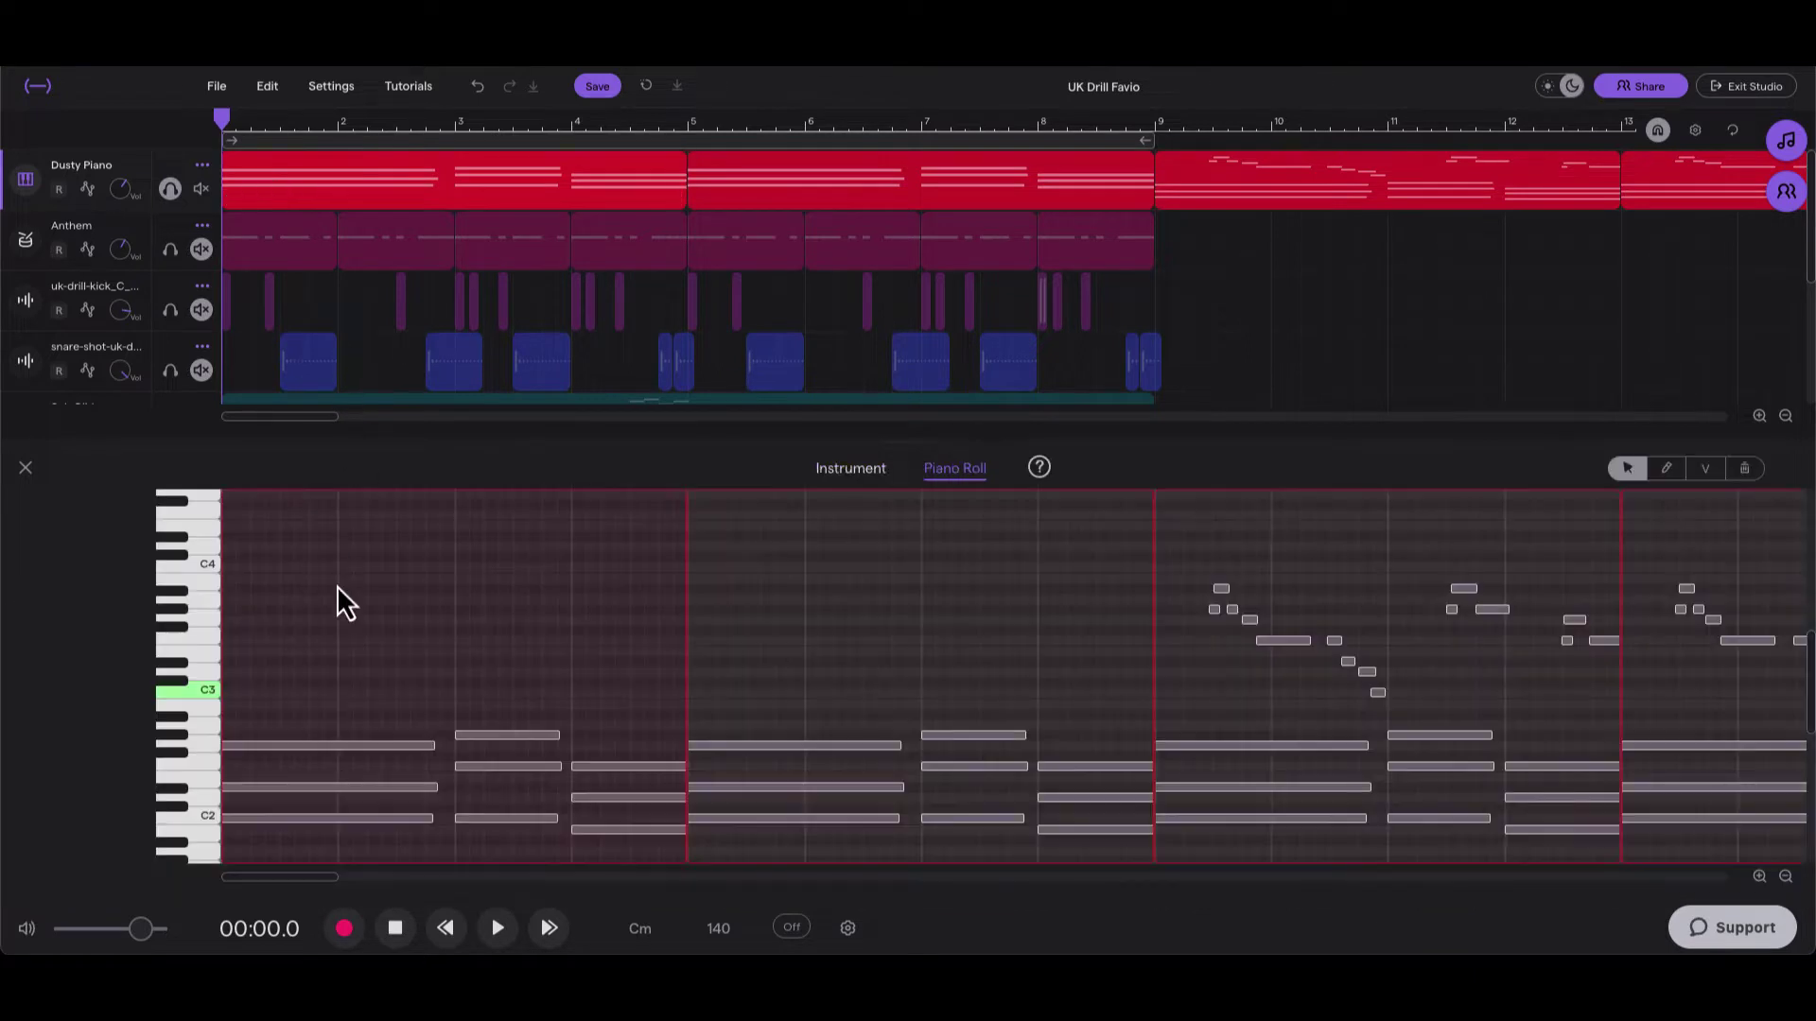
scroll(341, 588, "down", 4)
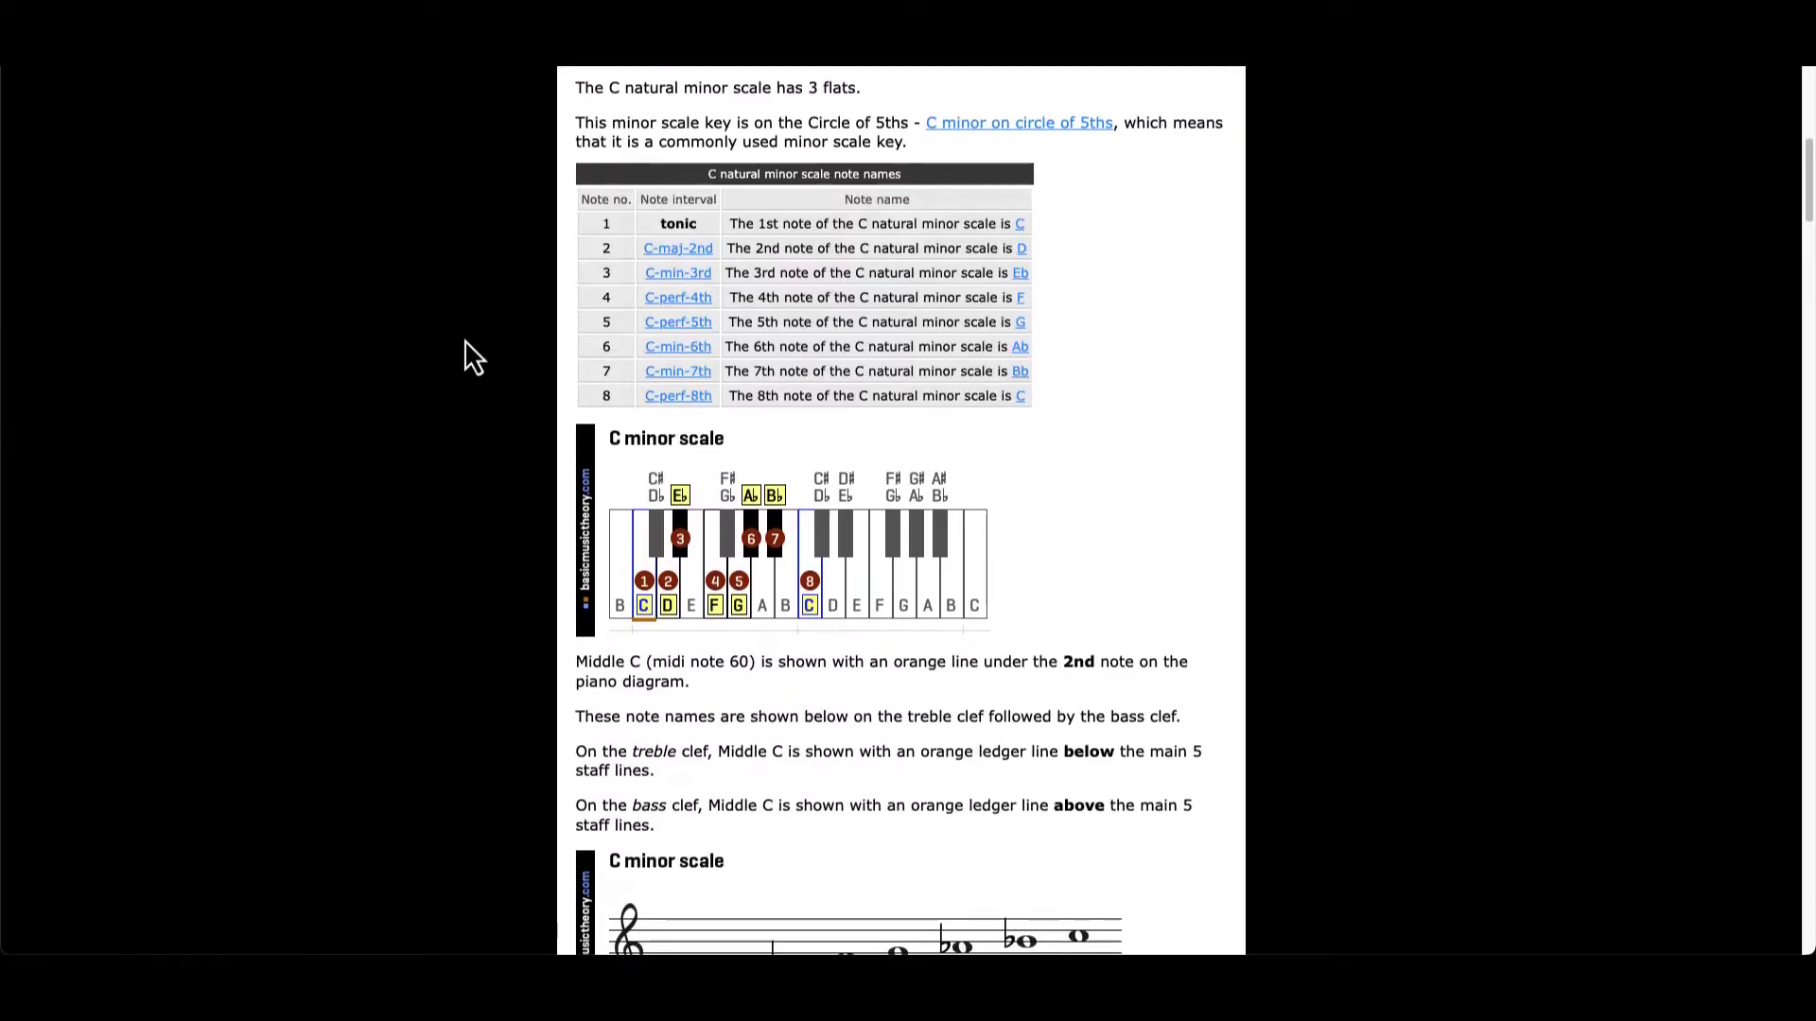
scroll(456, 342, "down", 1)
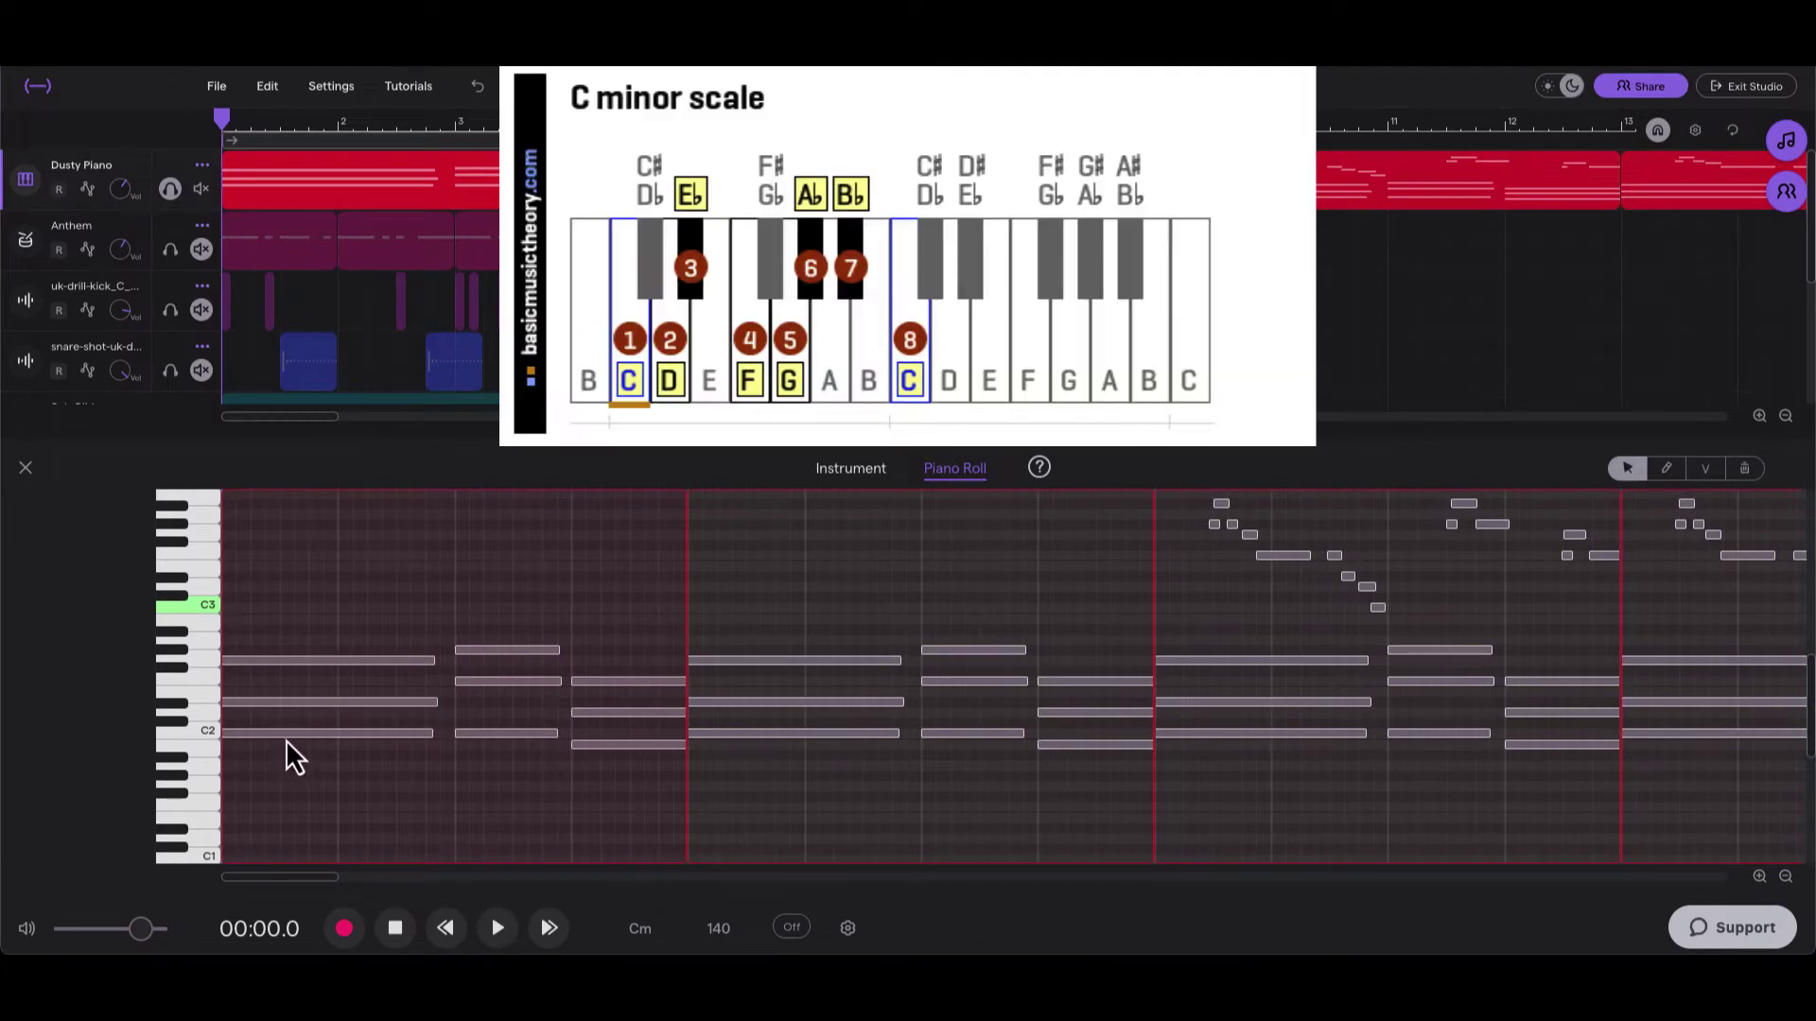
left_click(286, 736)
left_click(285, 714)
left_click(285, 701)
left_click(292, 661)
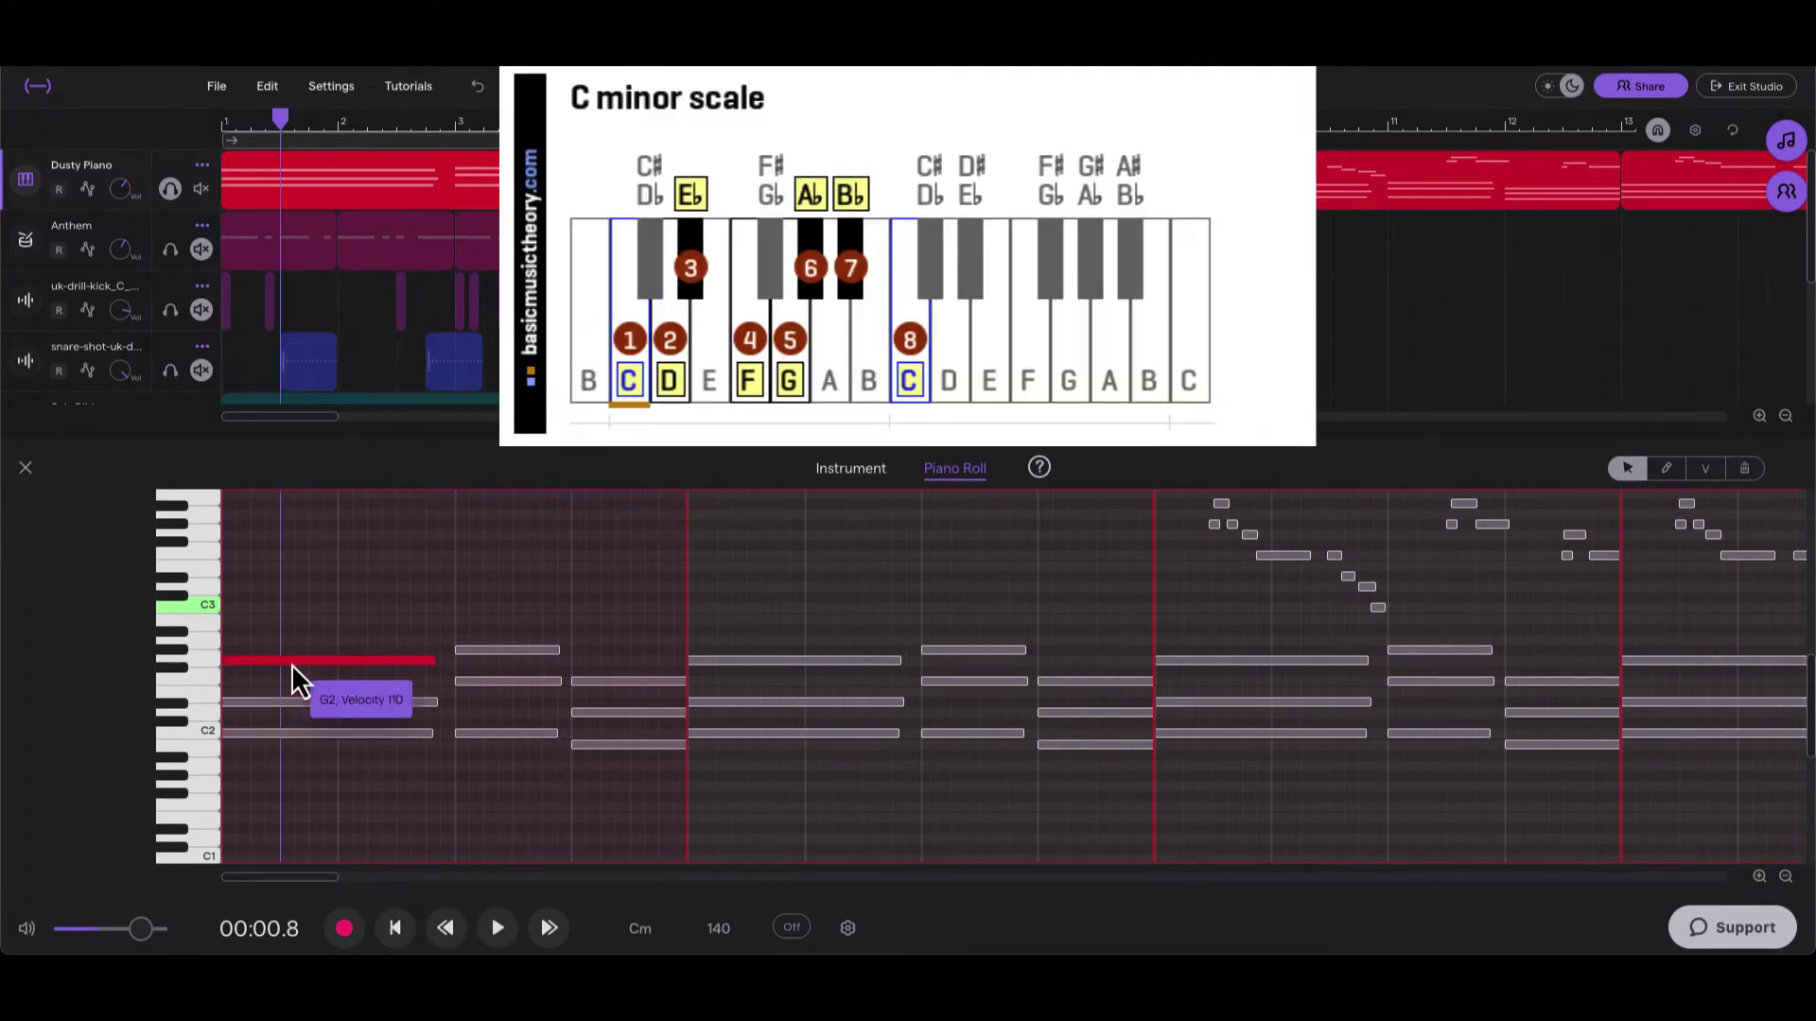
left_click(482, 735)
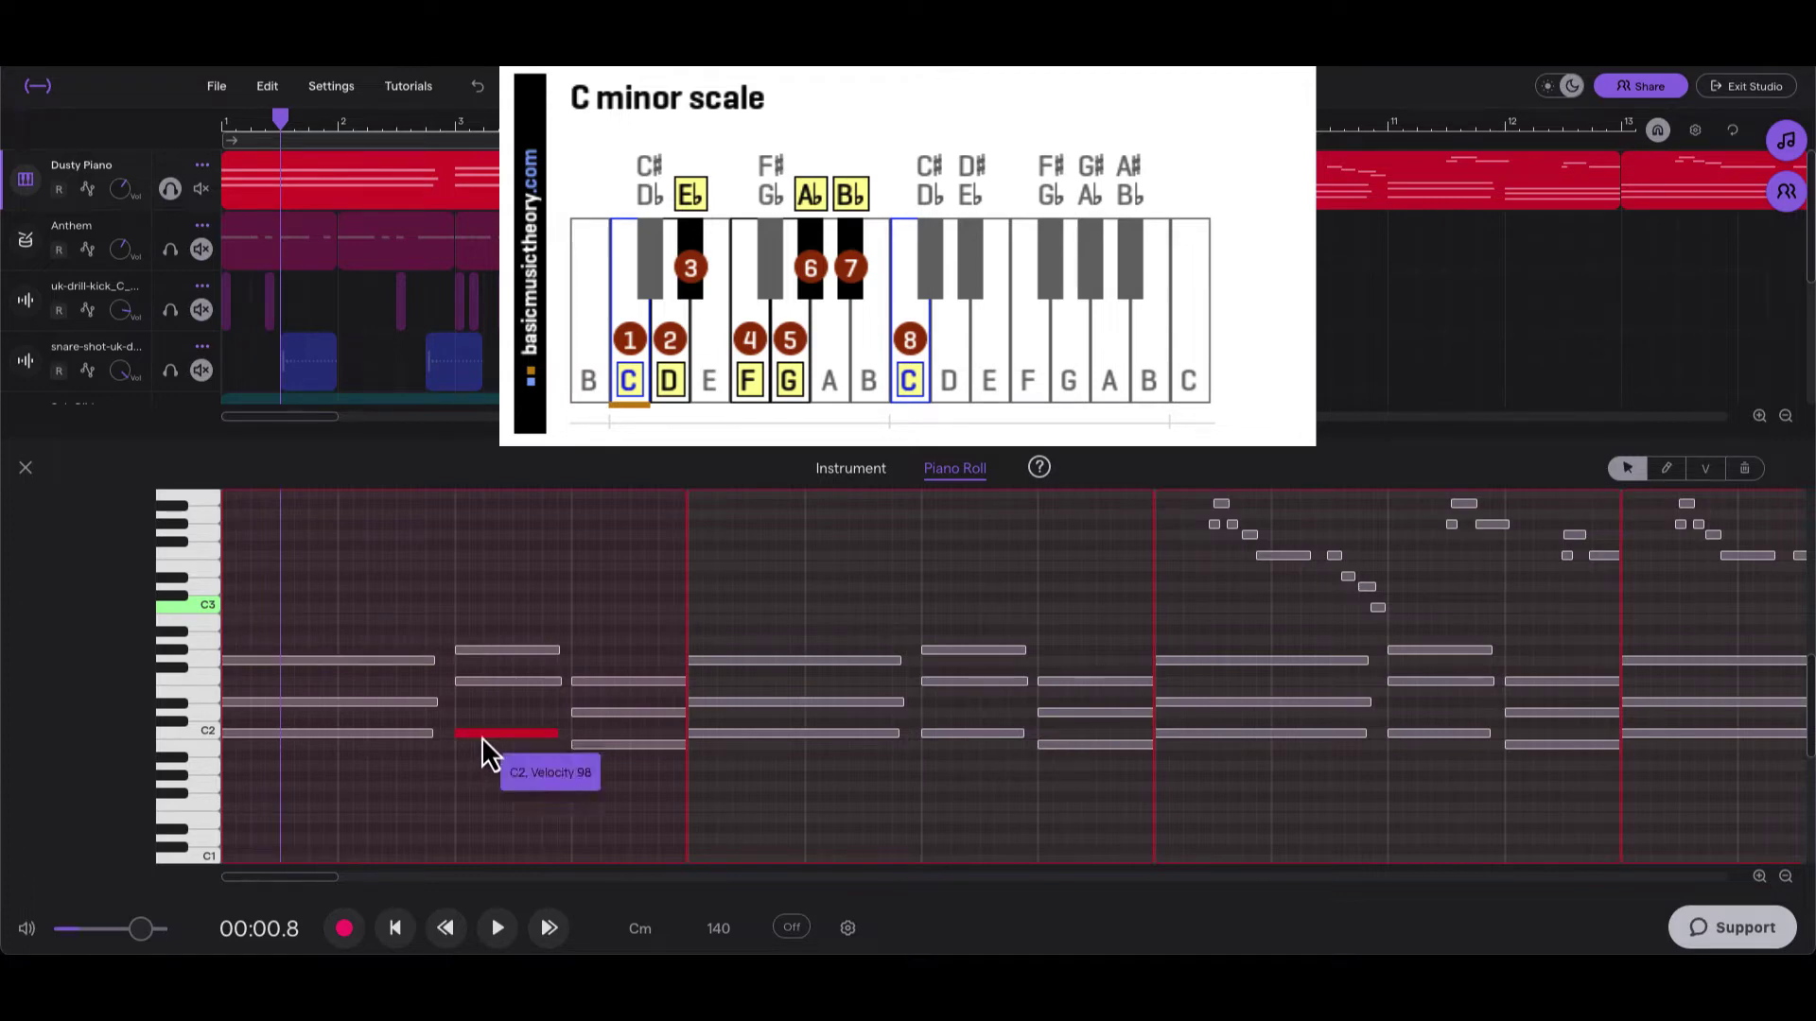
left_click(482, 680)
left_click(480, 654)
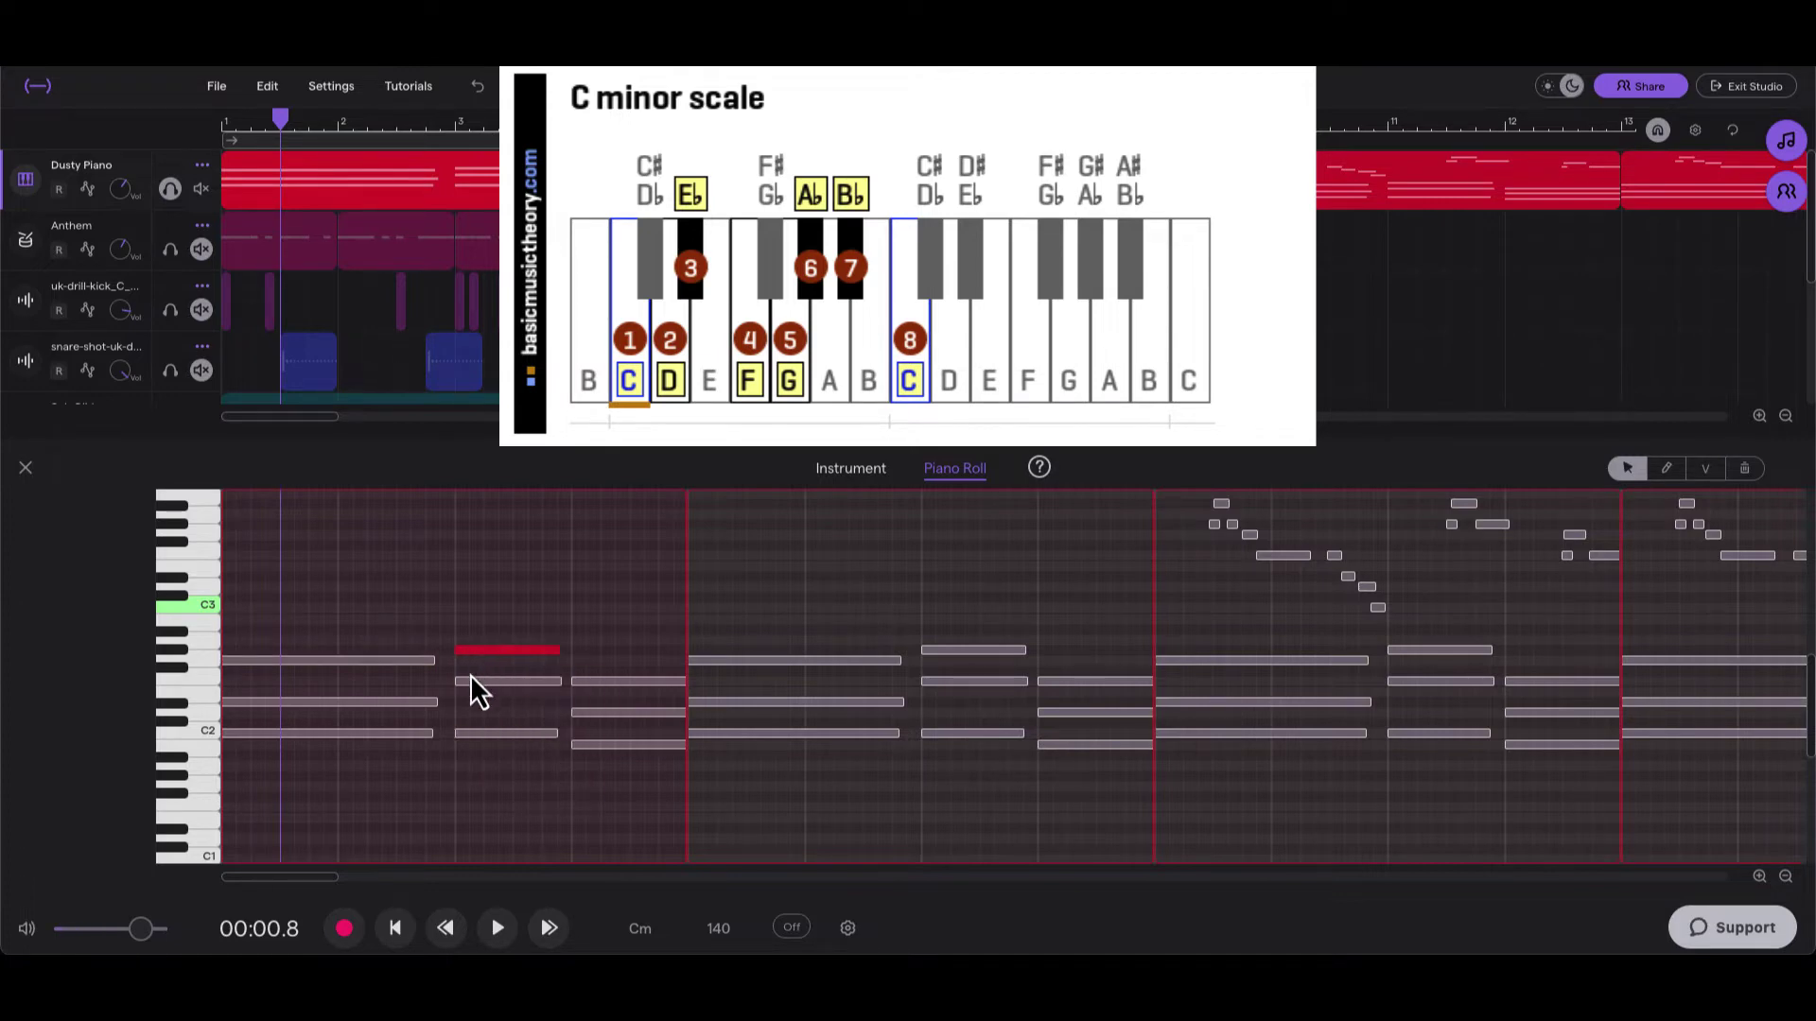
left_click(469, 679)
left_click(479, 652)
left_click(475, 682)
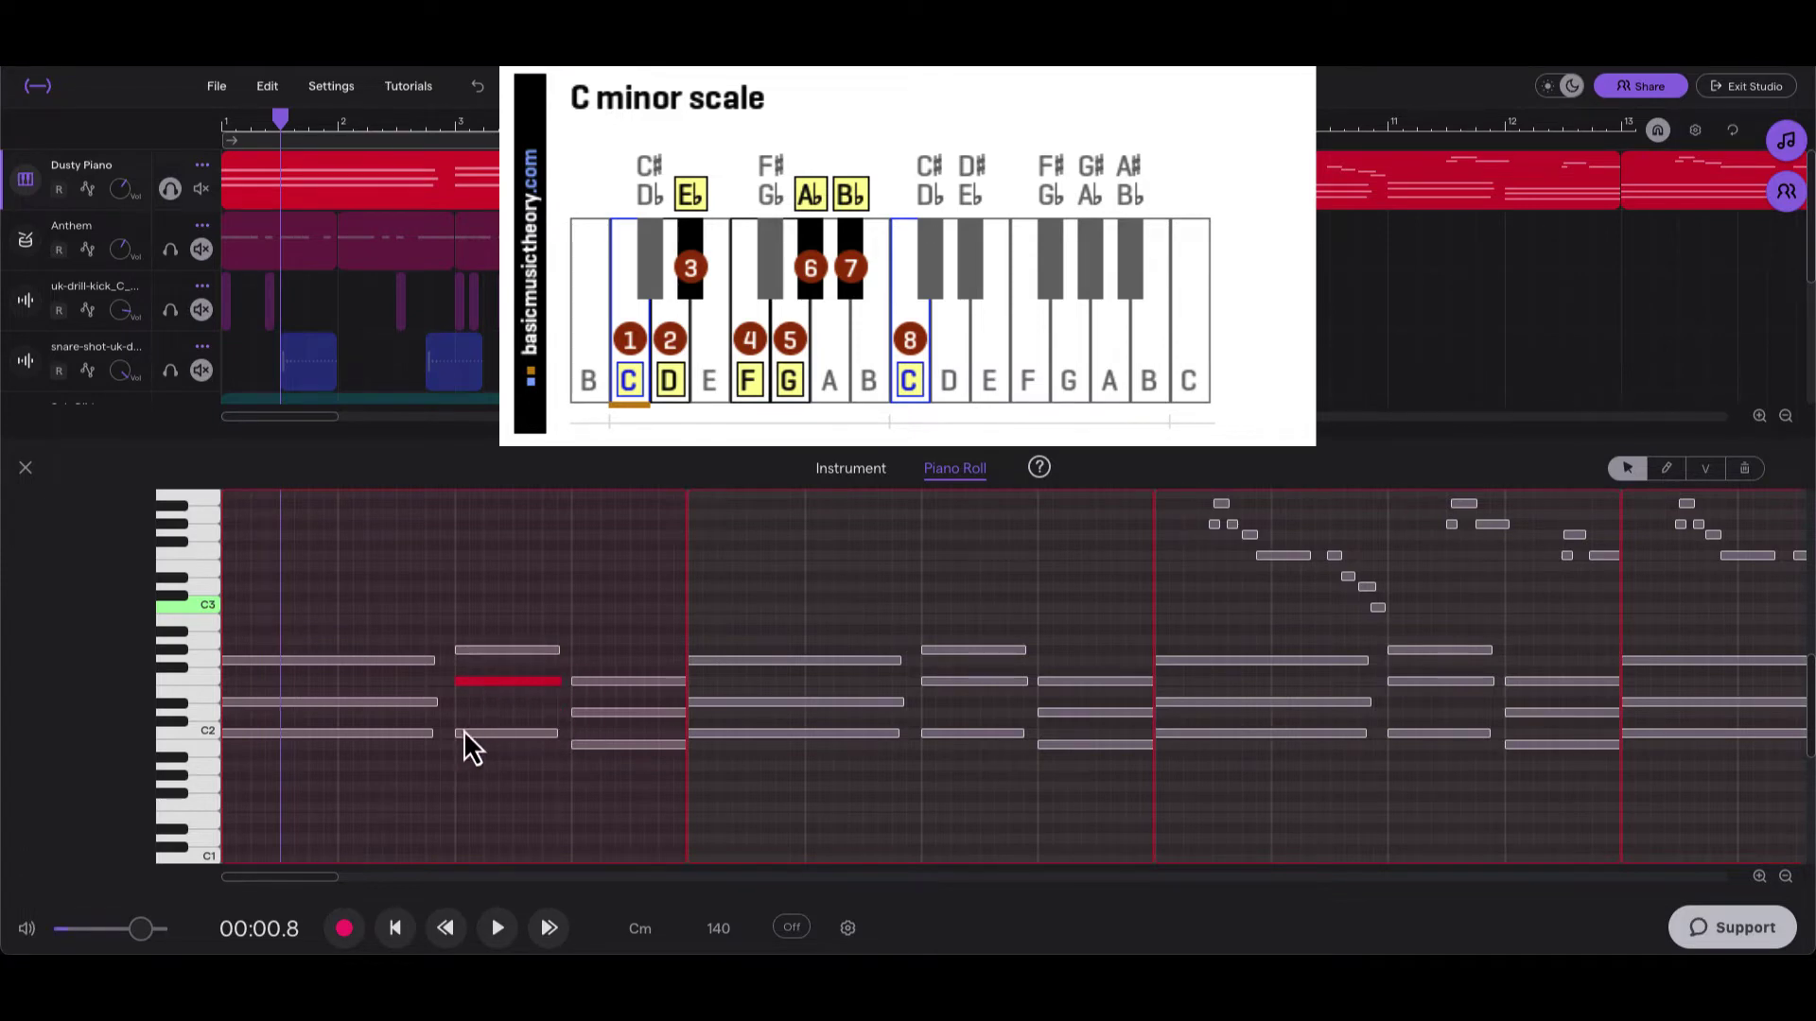
left_click(467, 734)
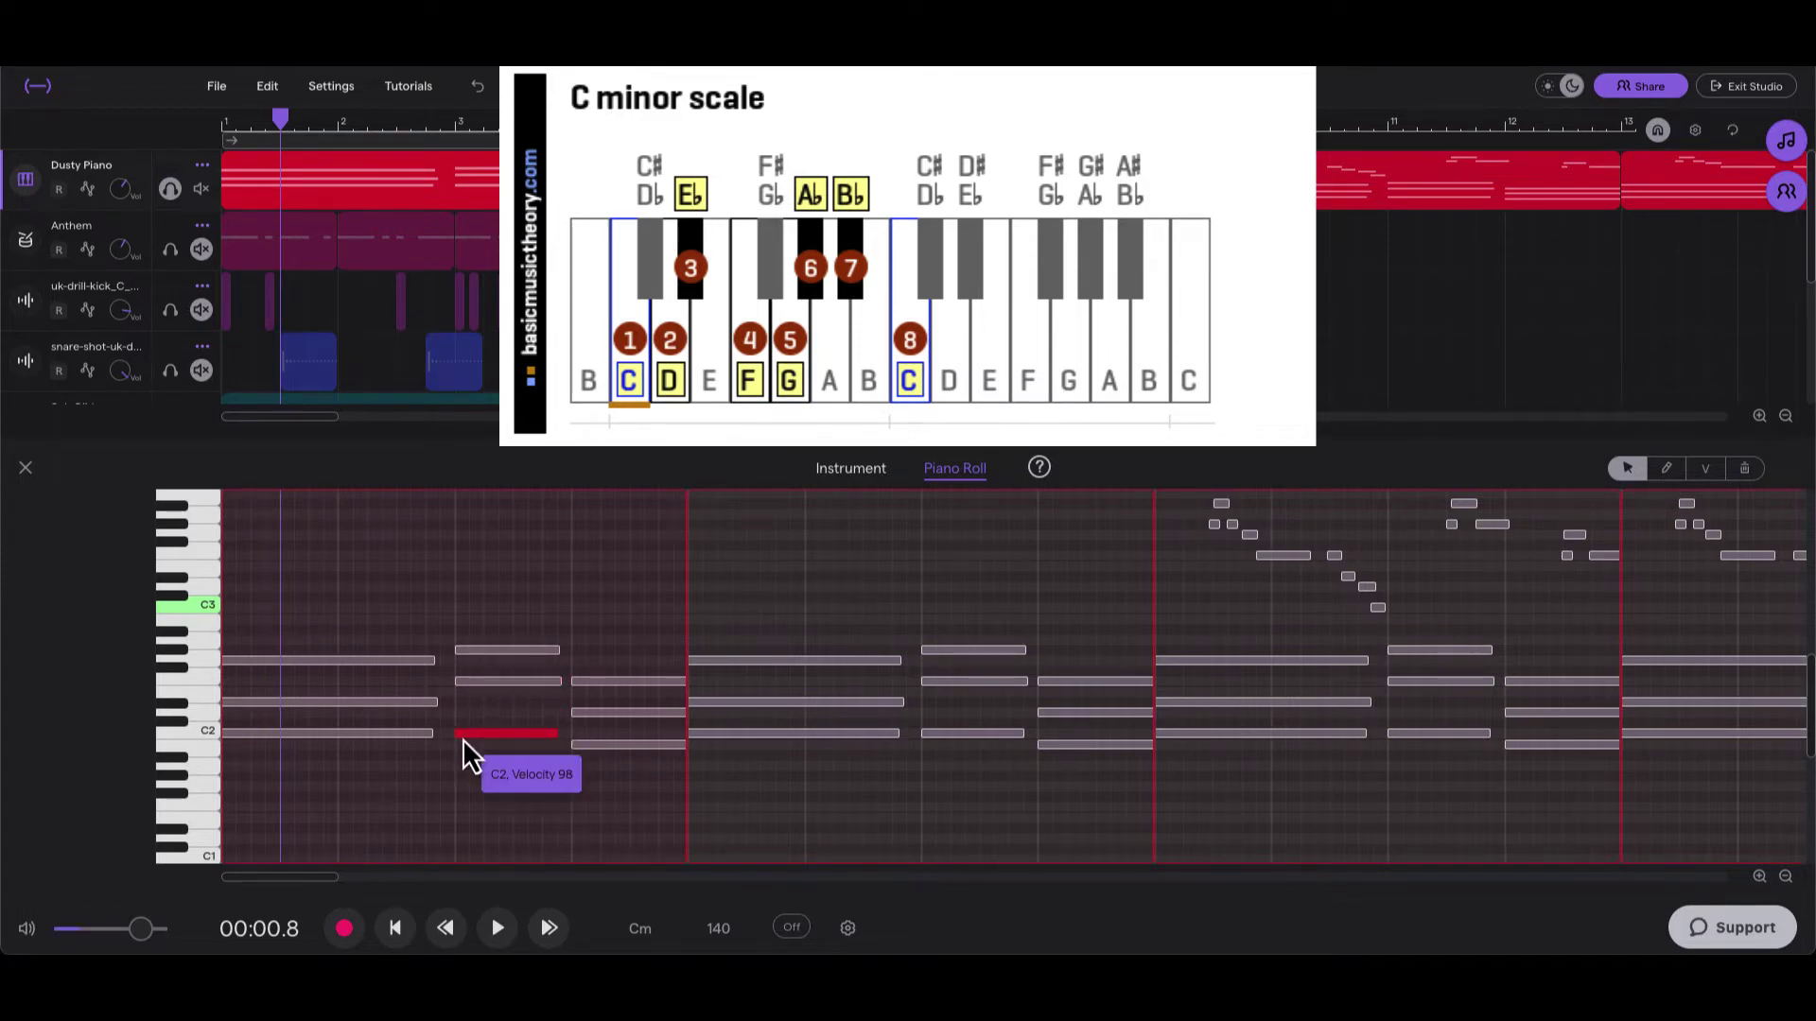
mouse_move(462, 740)
left_mouse_down()
mouse_move(461, 607)
mouse_move(471, 740)
left_mouse_up()
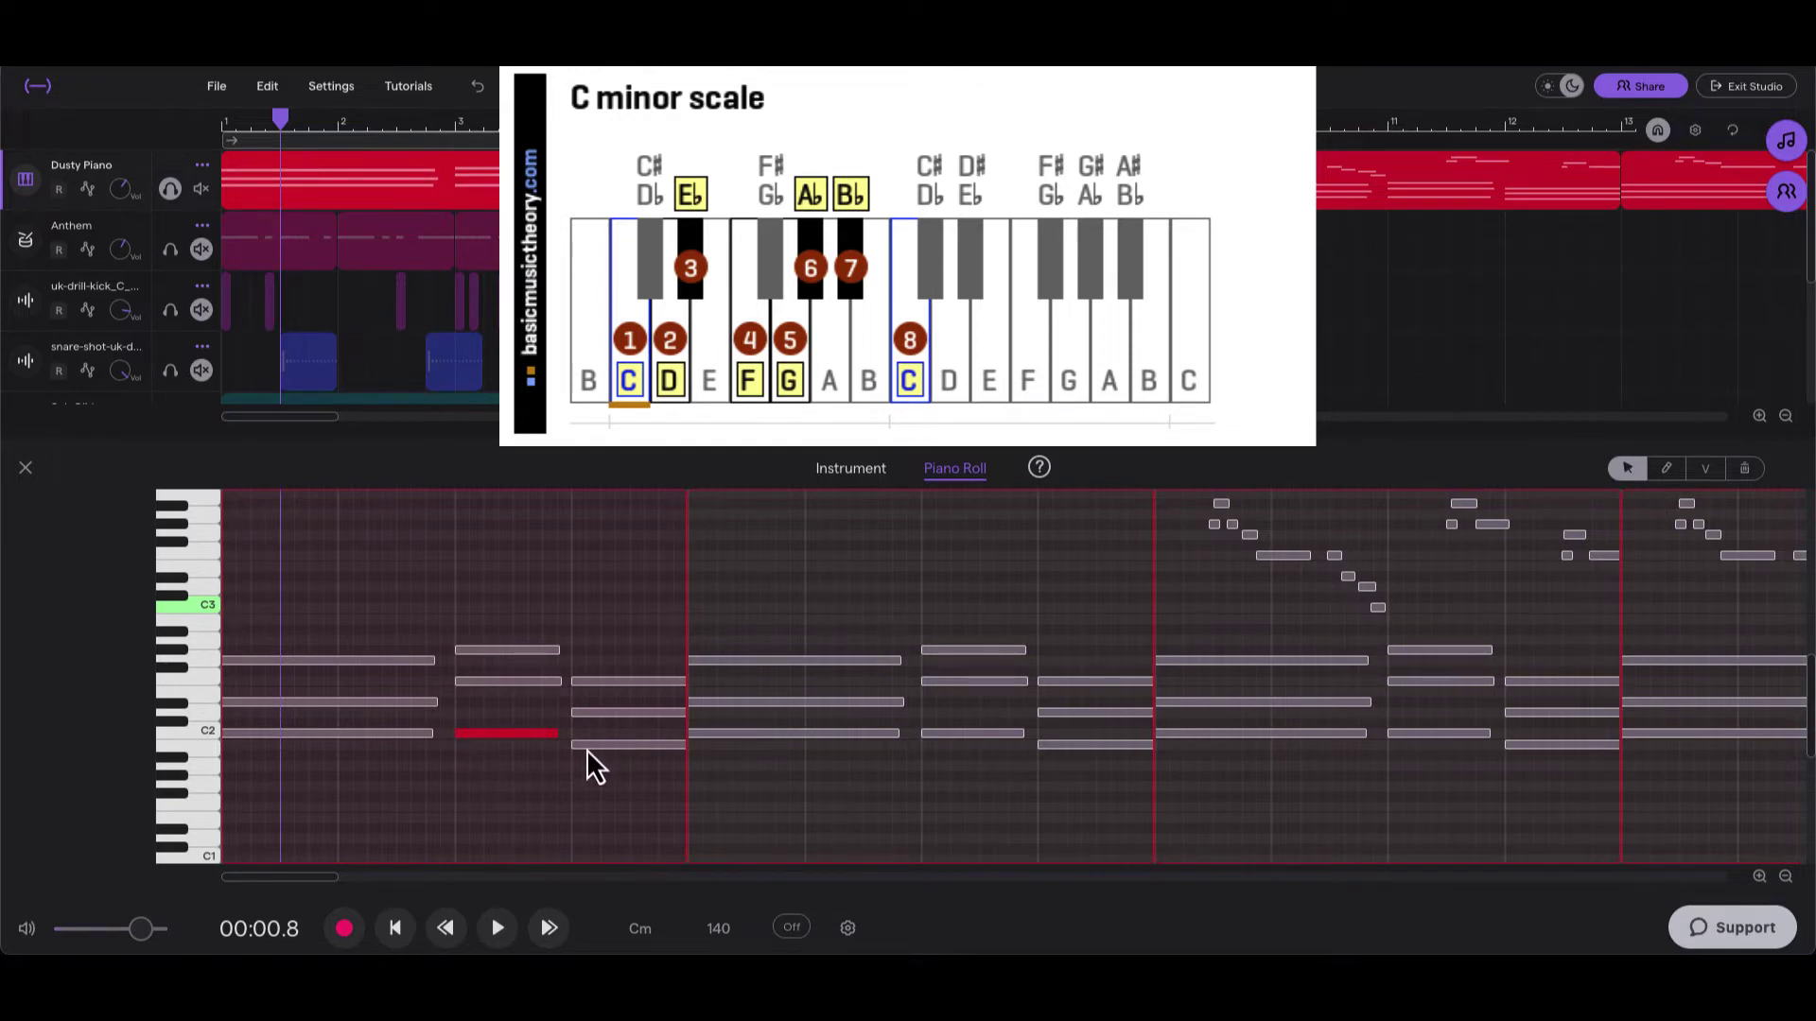
left_click_drag(586, 749, 588, 717)
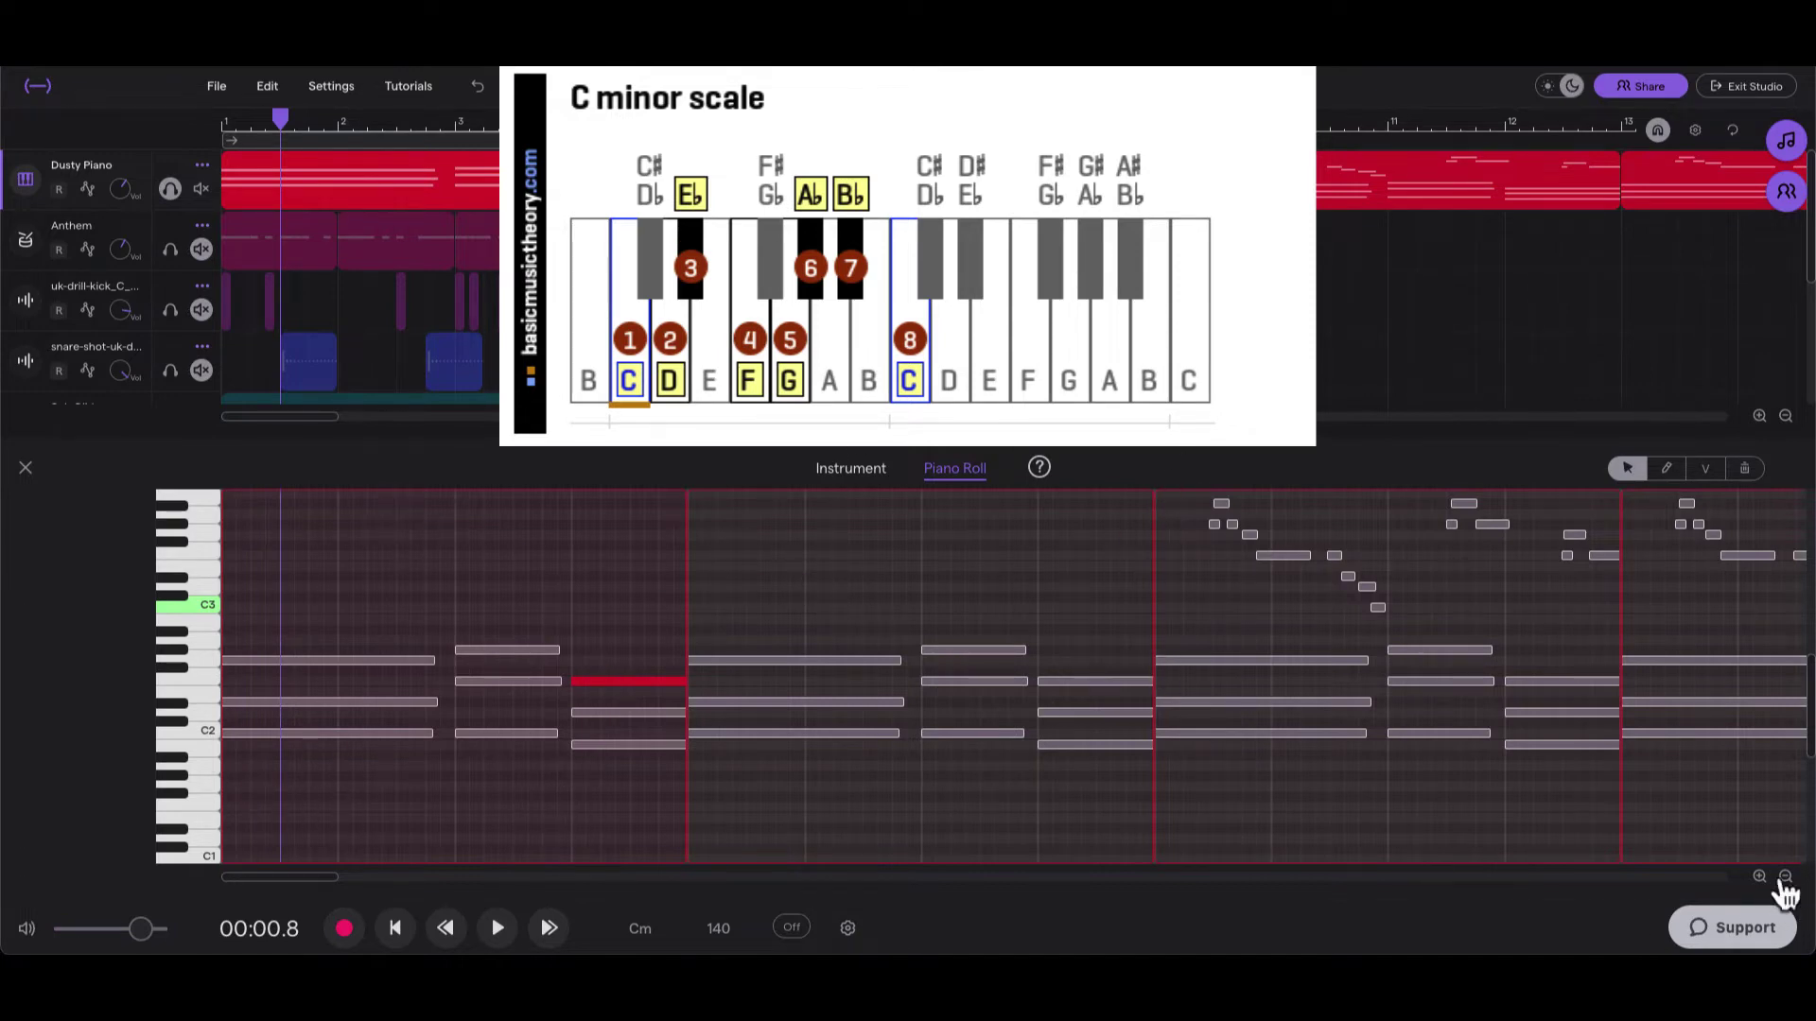
Step: Zoom in on the Dusty Piano notes and nudge the high Bb3 melody note slightly later
left_click(1784, 877)
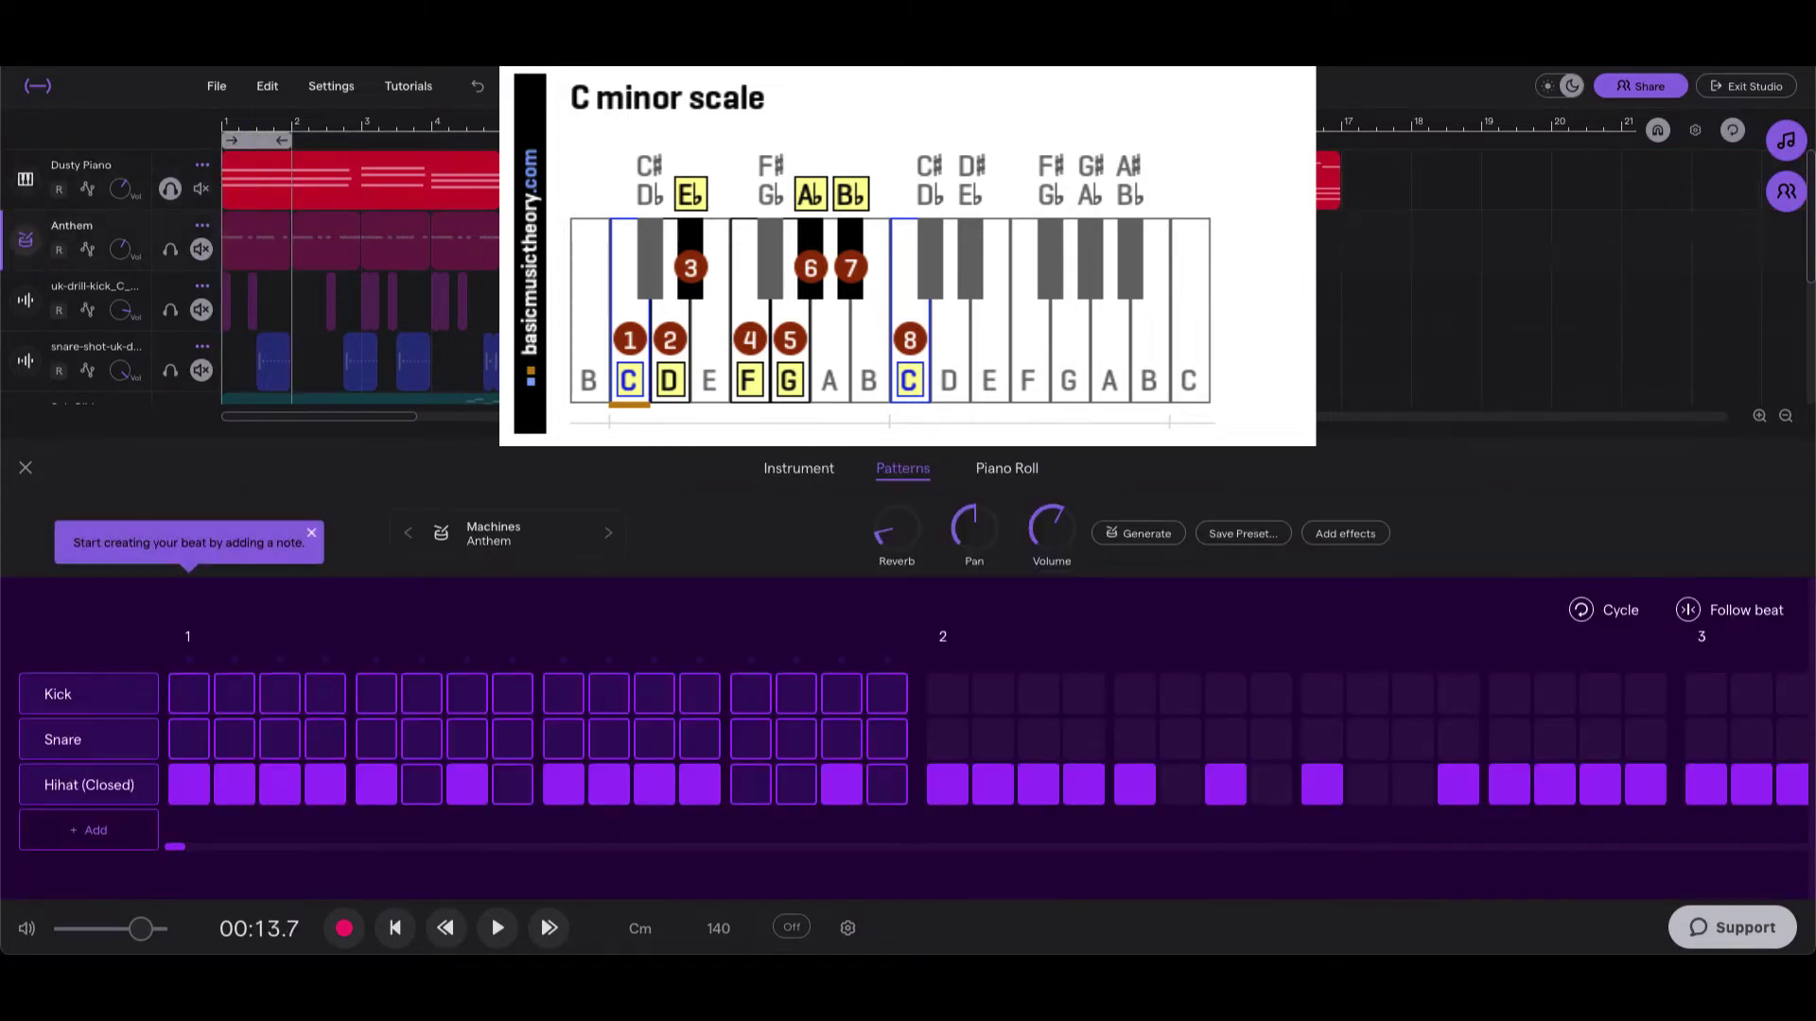
left_click(26, 178)
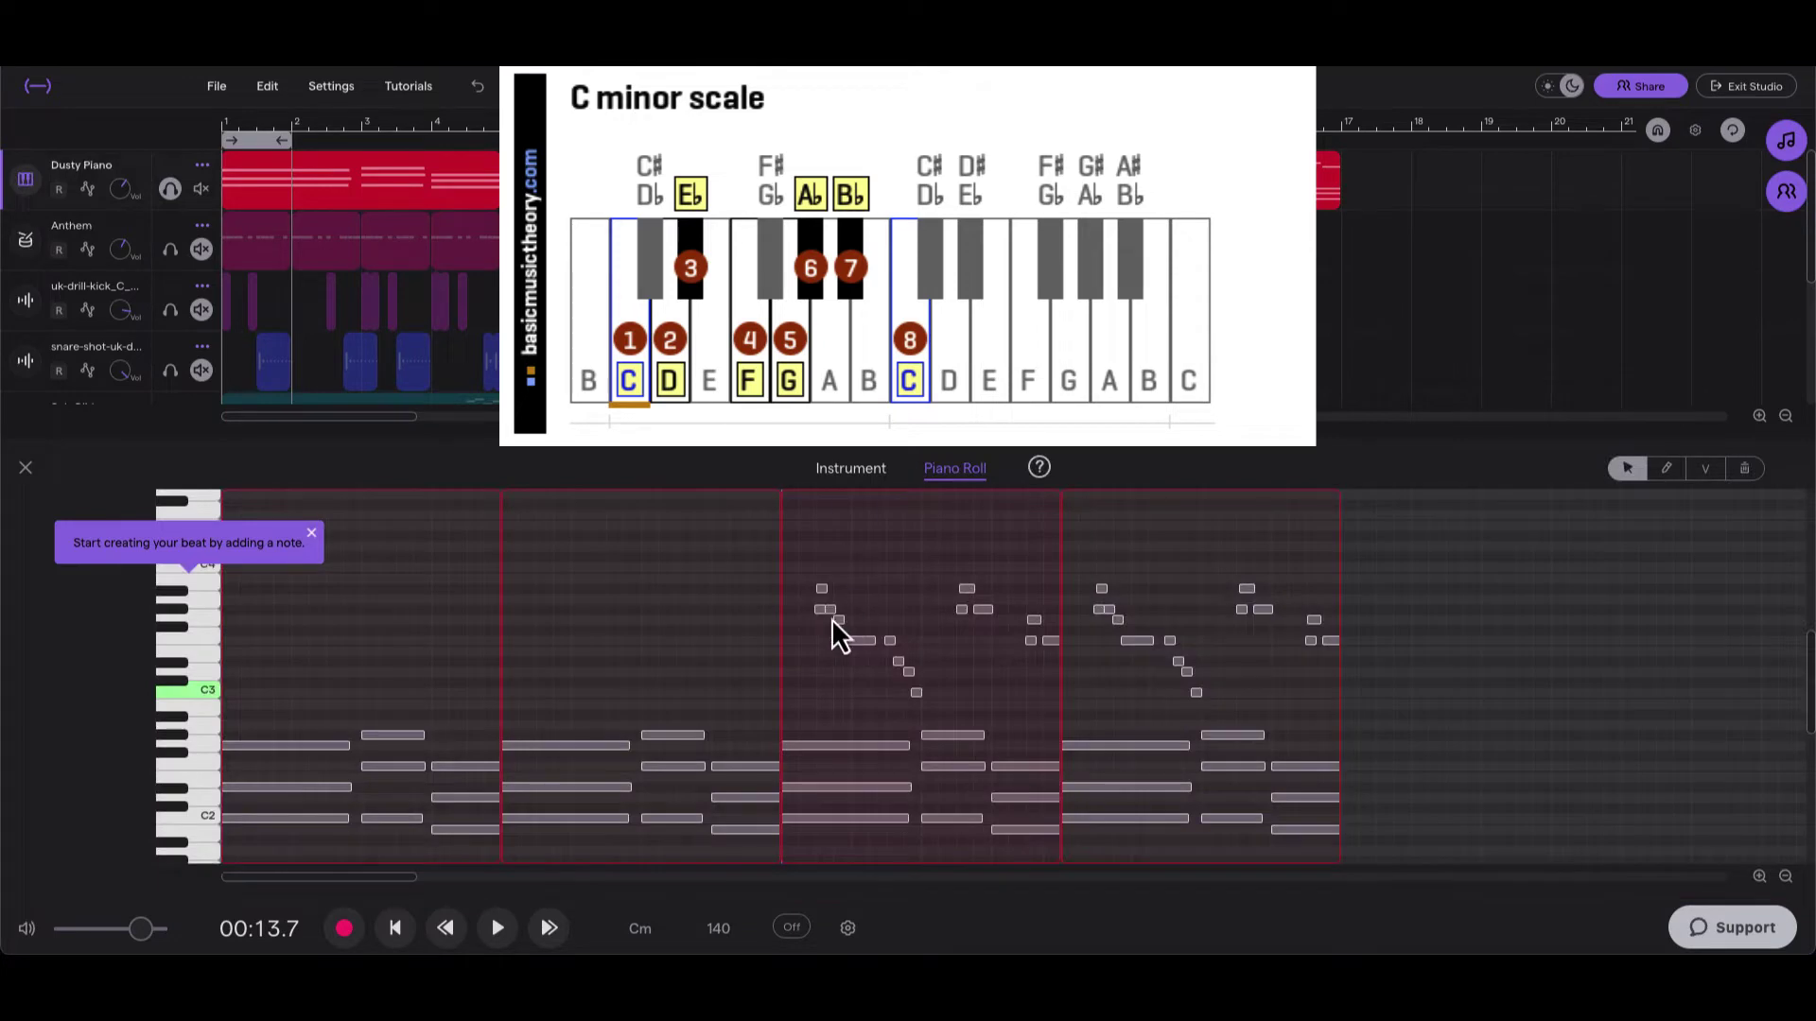
left_click(1757, 877)
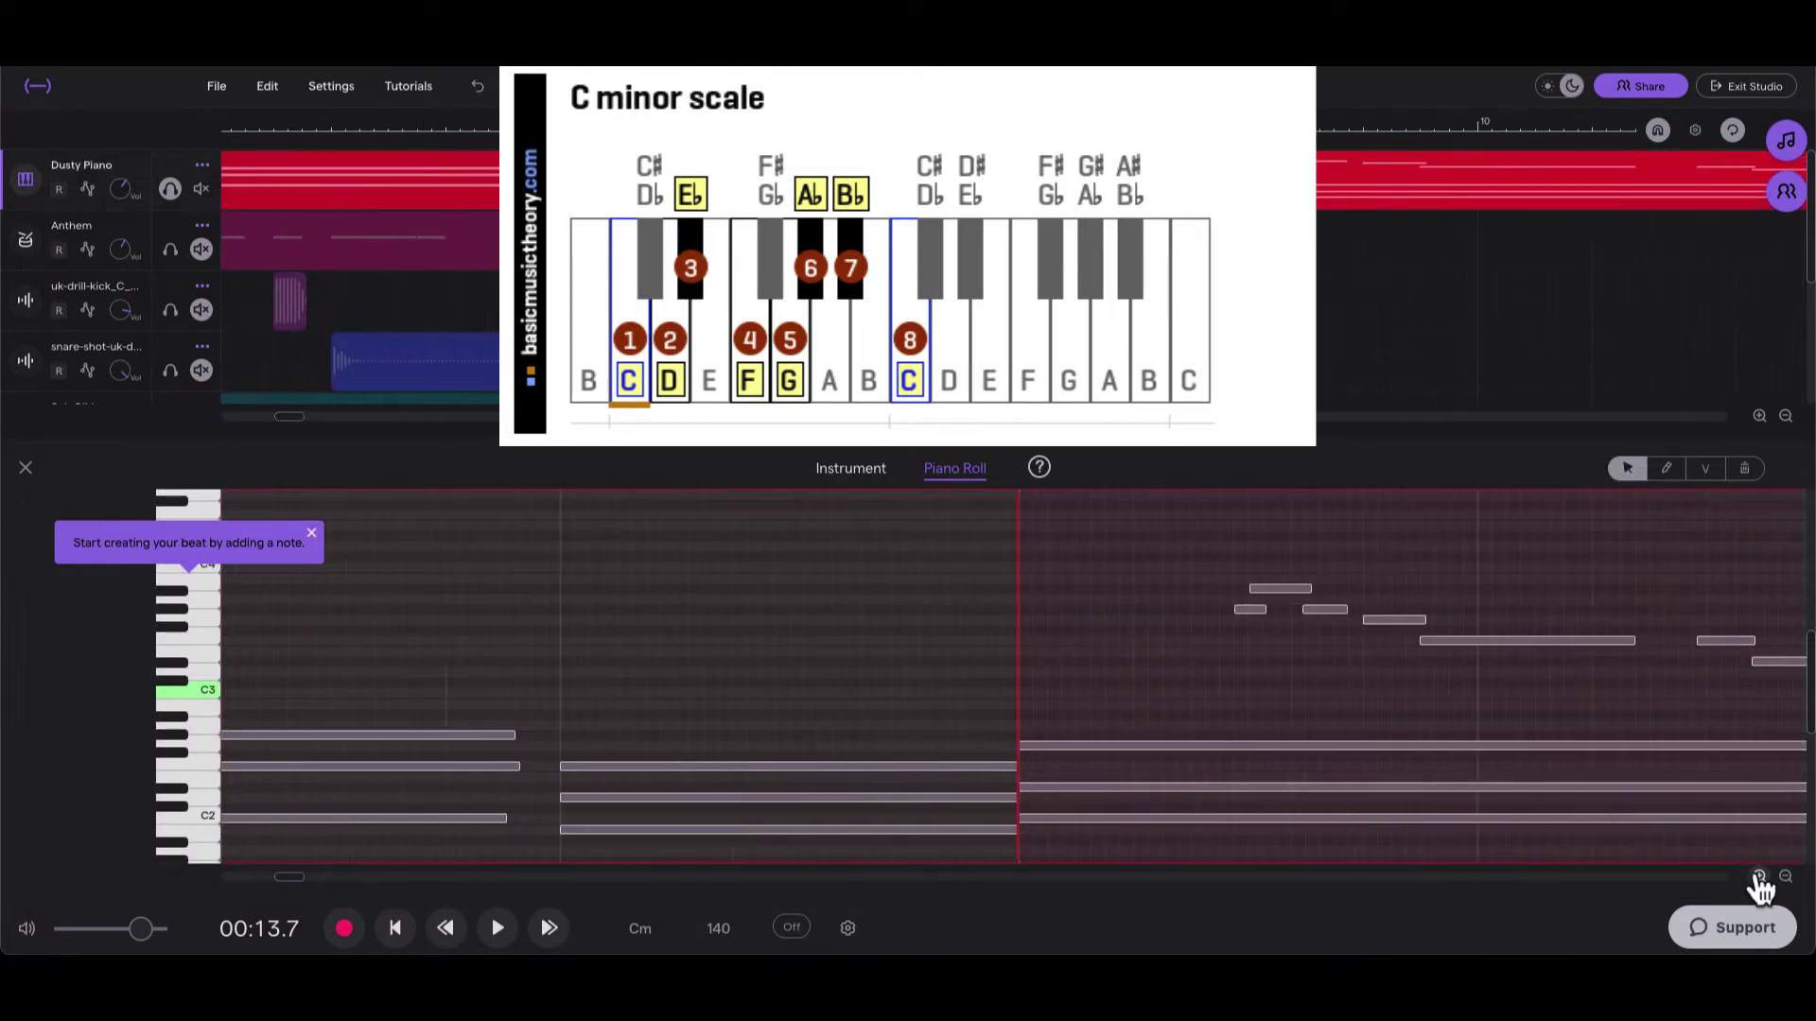
left_click(1758, 877)
left_click(1432, 582)
left_click_drag(1417, 588, 1428, 590)
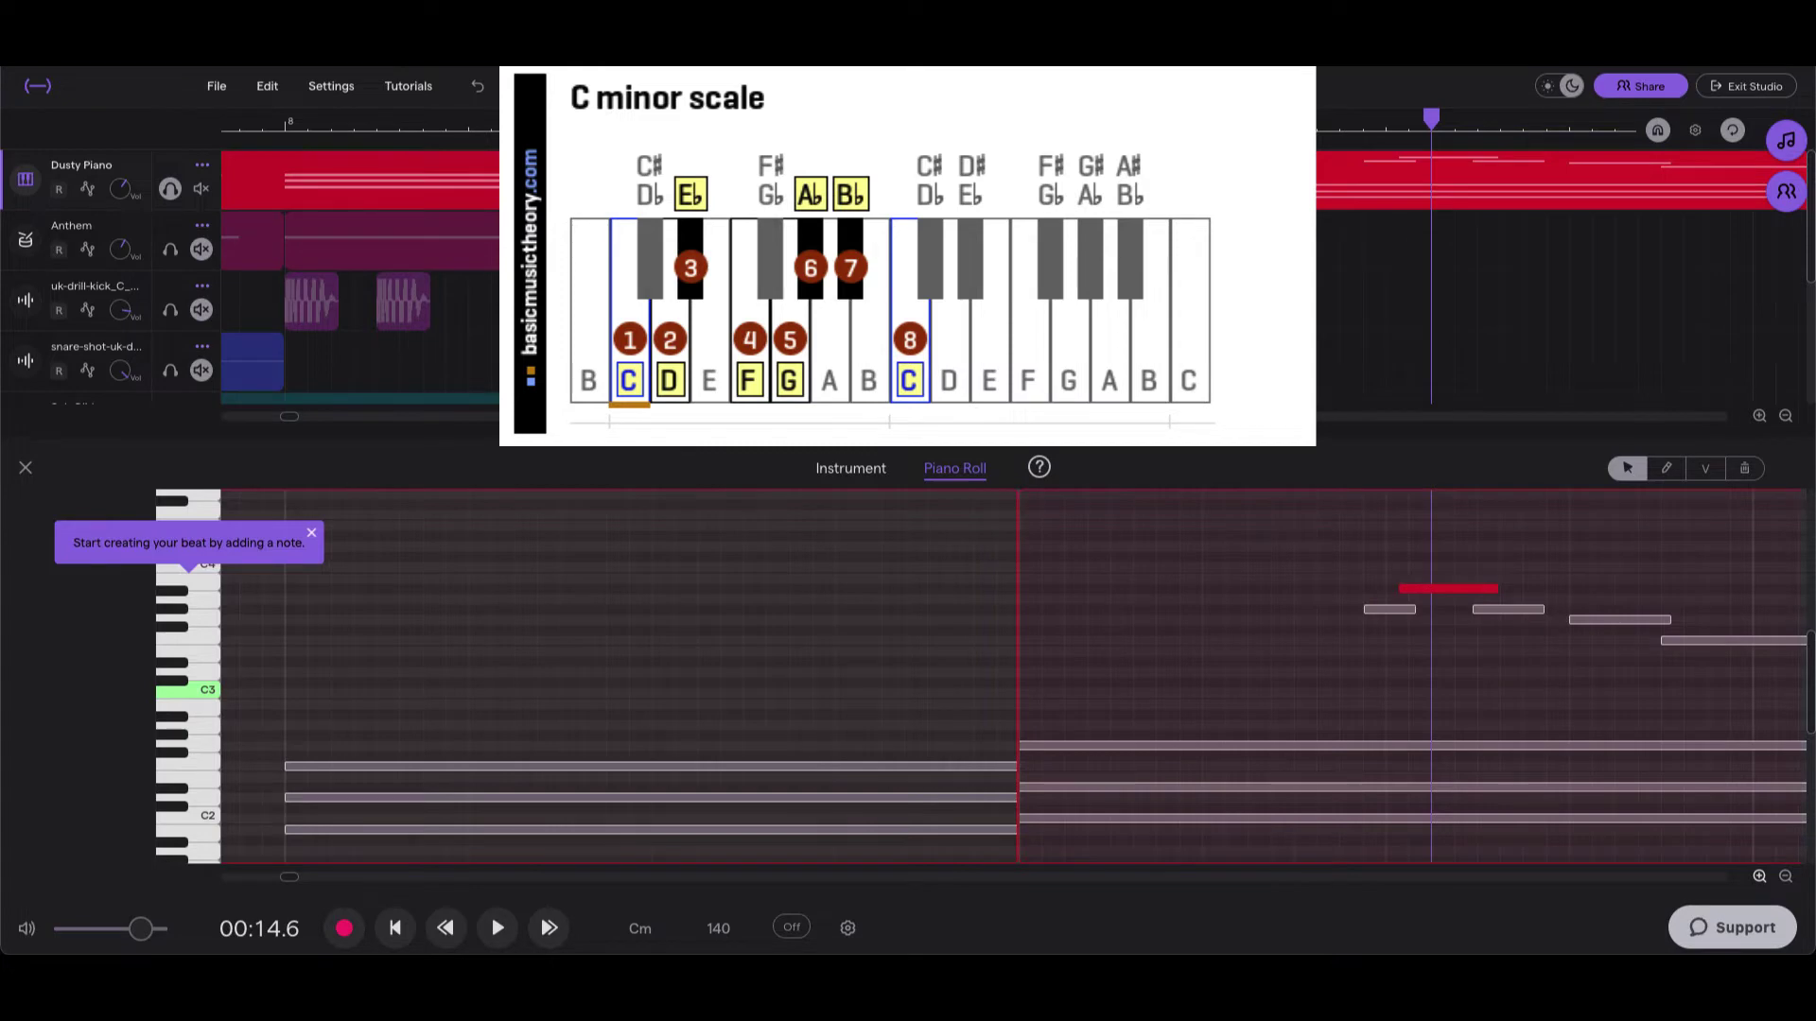
Step: Play the soloed piano part to 00:16.6 and zoom out to show all four bars
key("space")
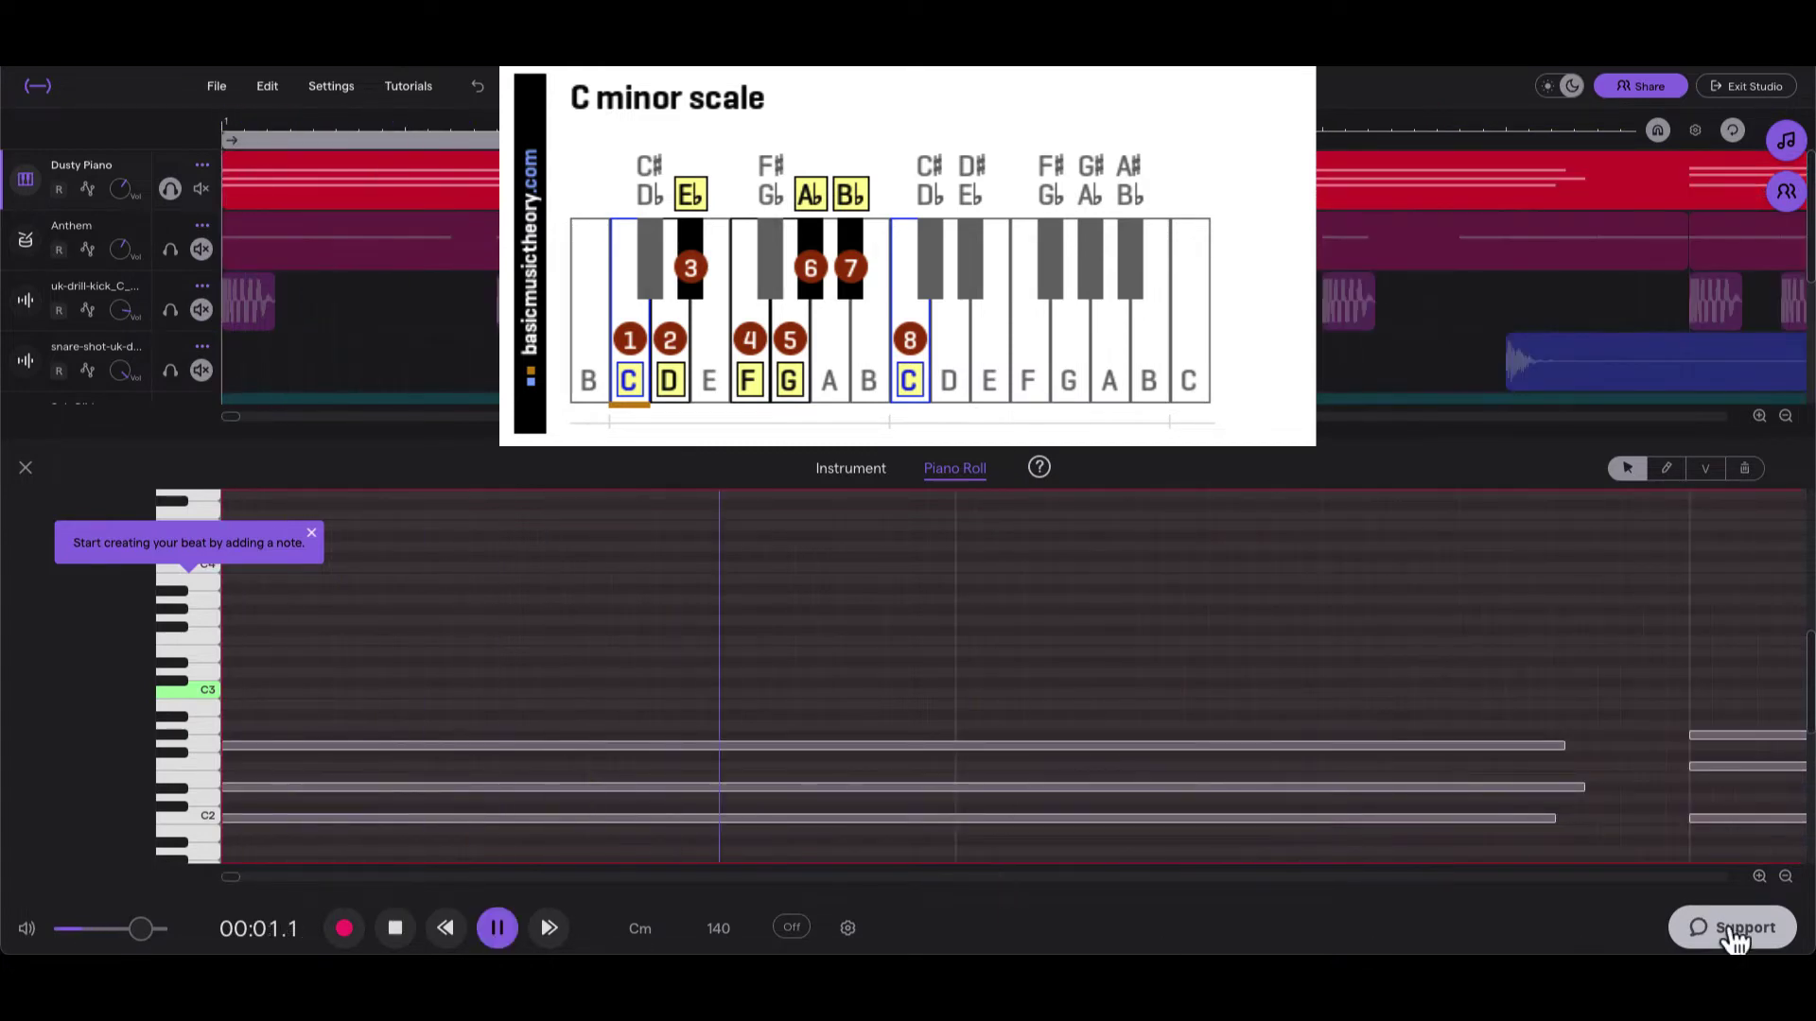
key("space")
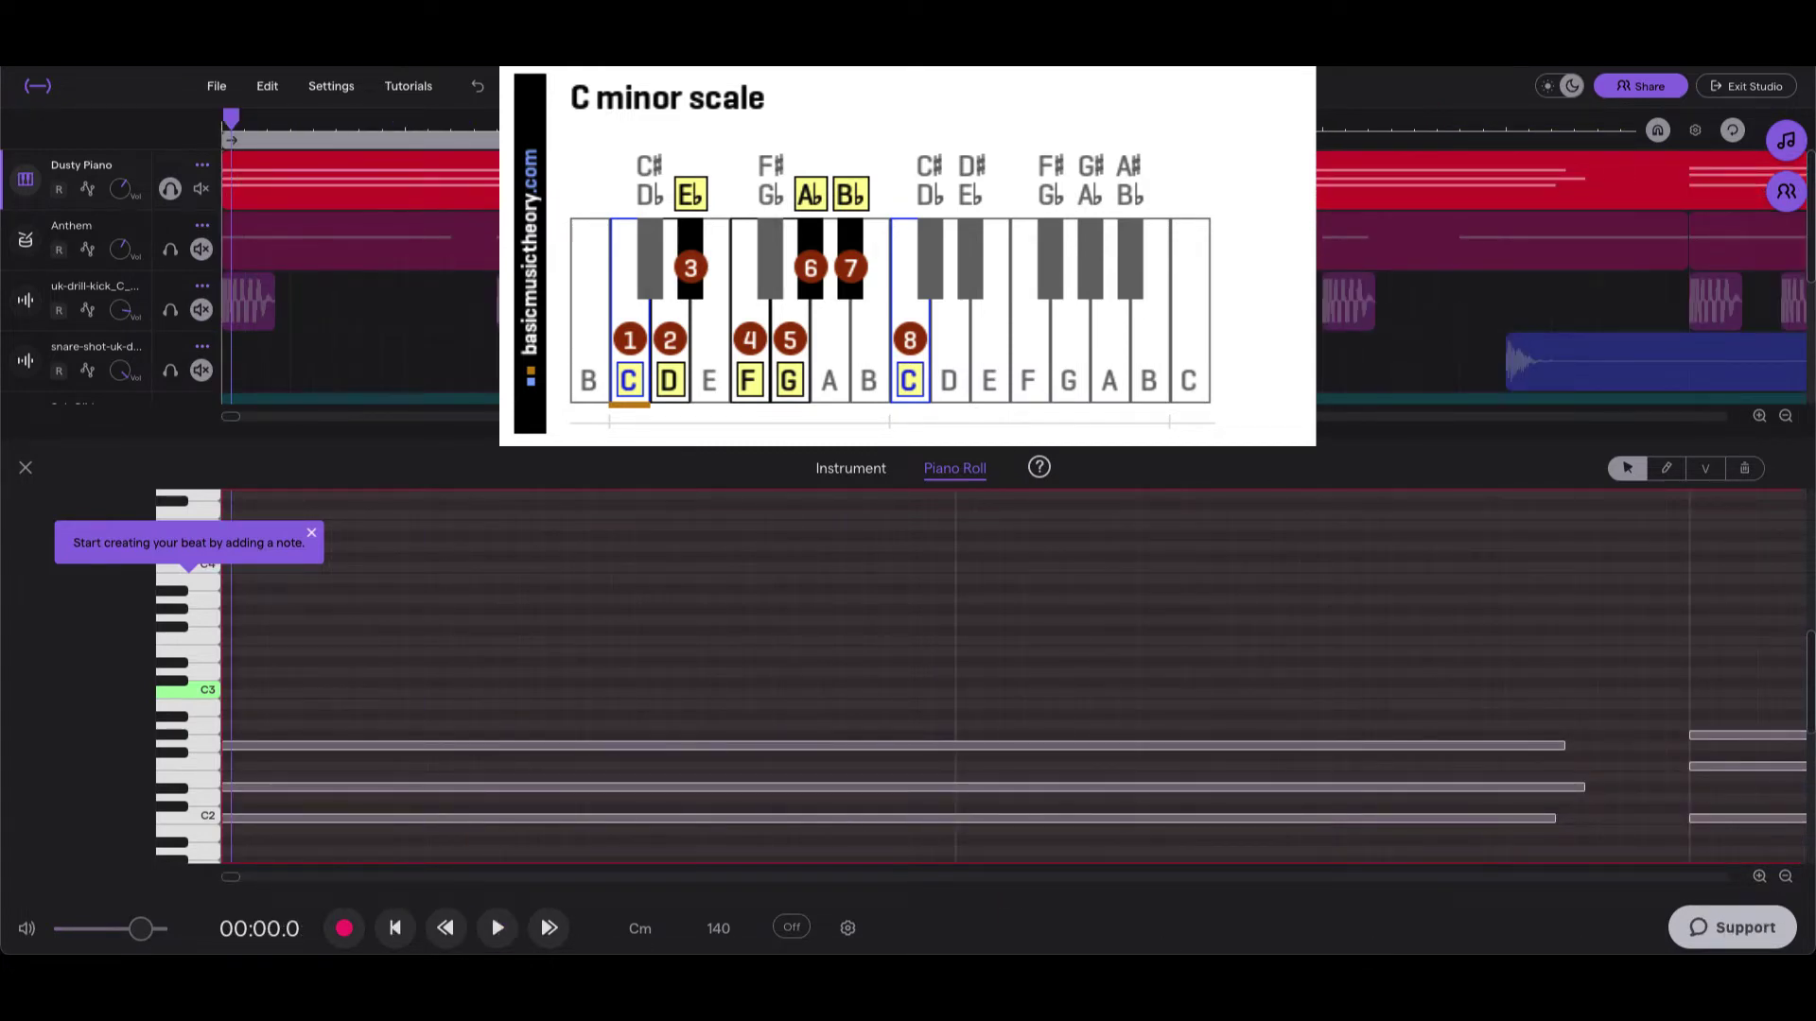
key("space")
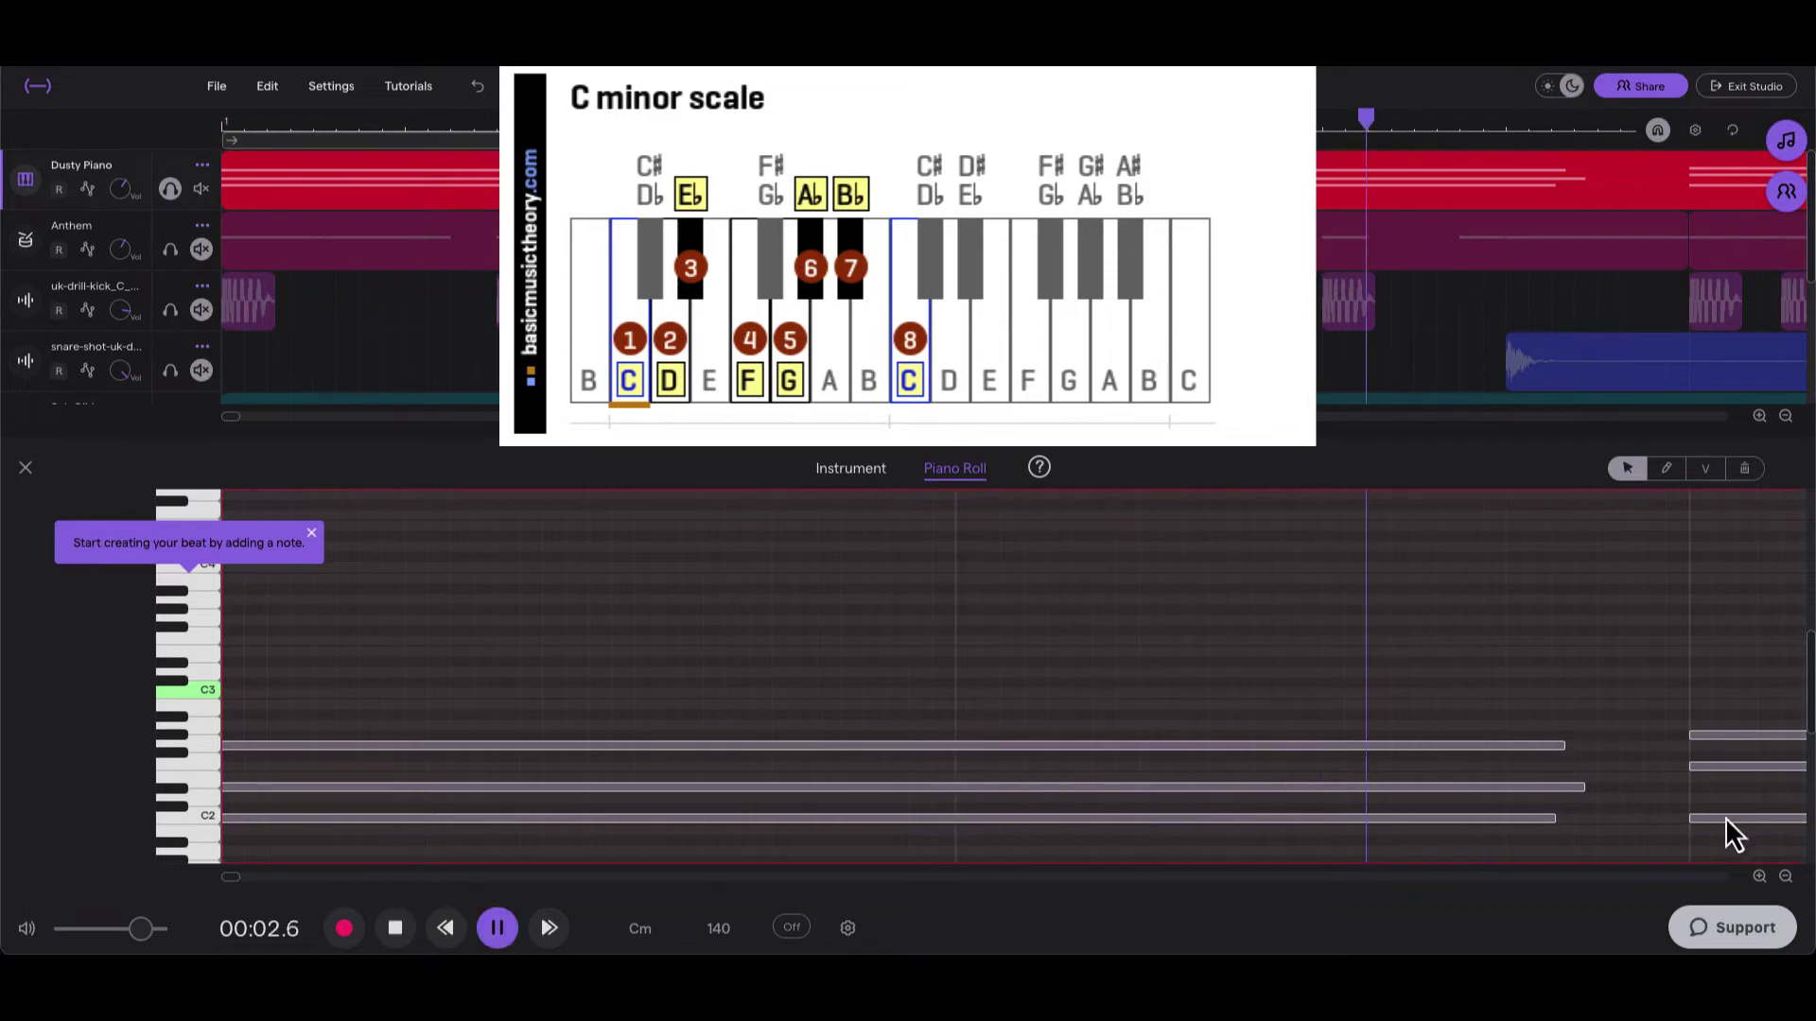
left_click(1785, 876)
left_click(1786, 876)
left_click(1785, 877)
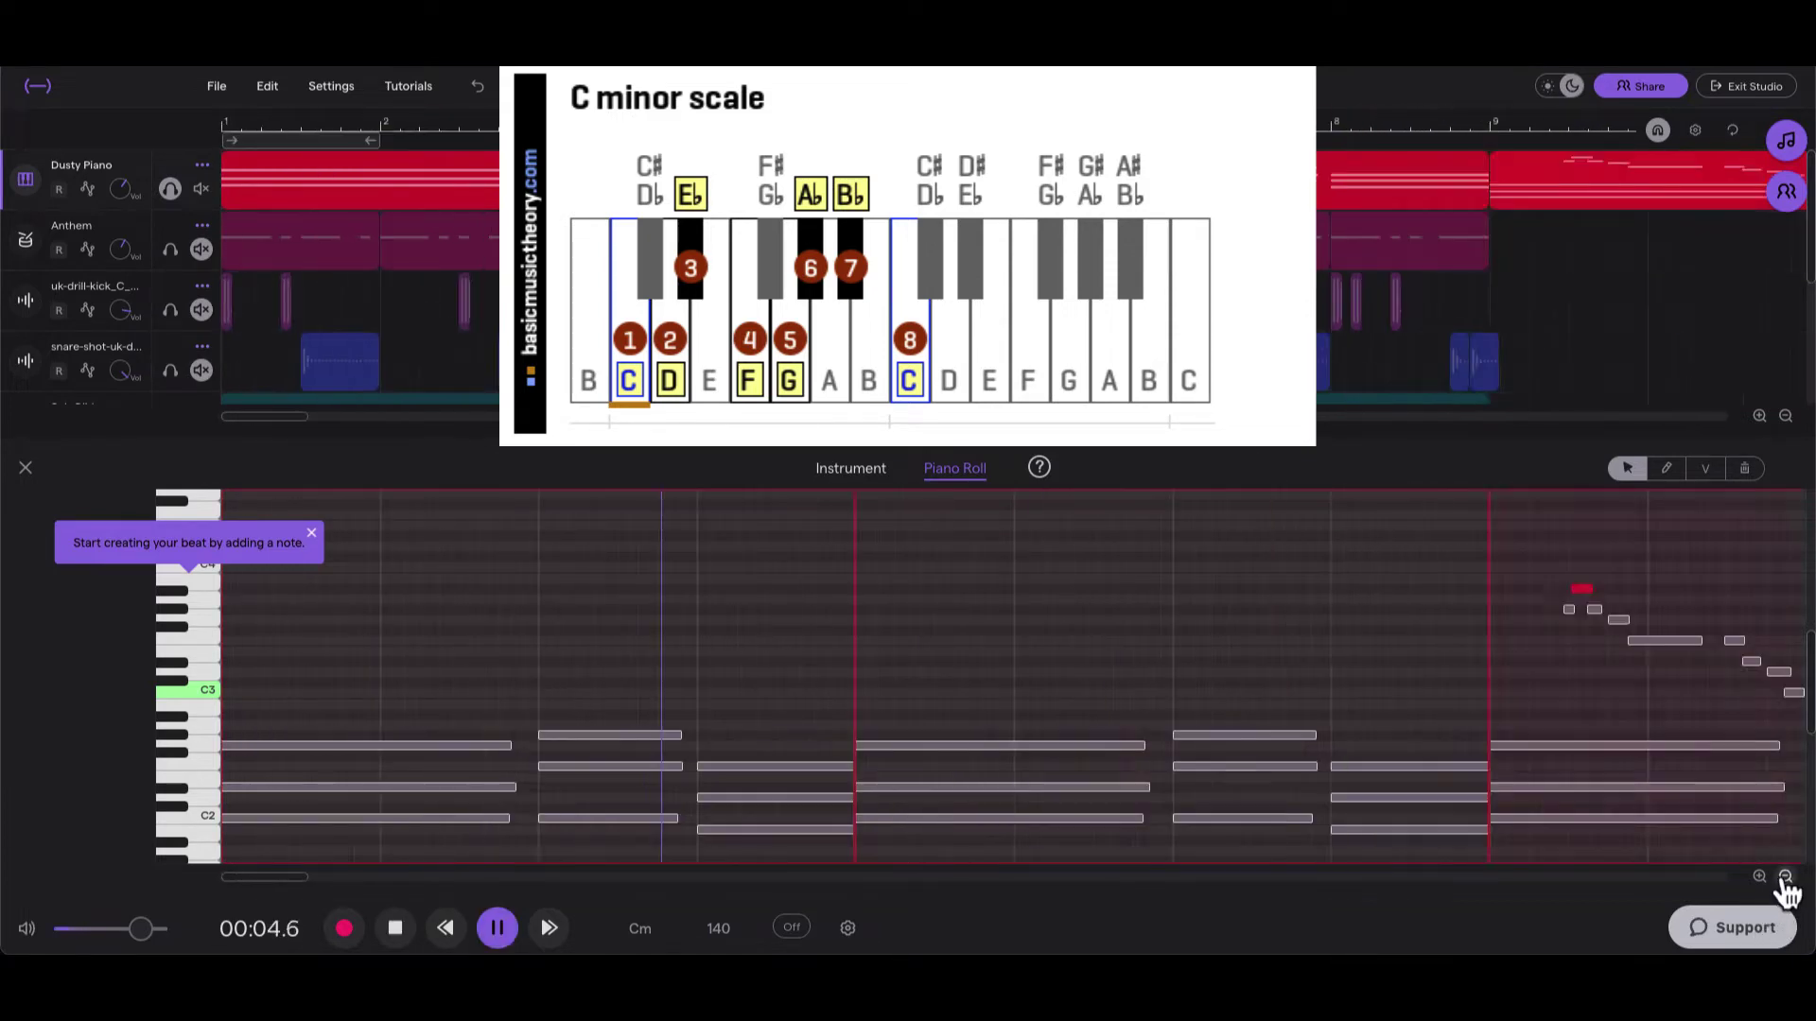
left_click(1785, 876)
left_click(1785, 876)
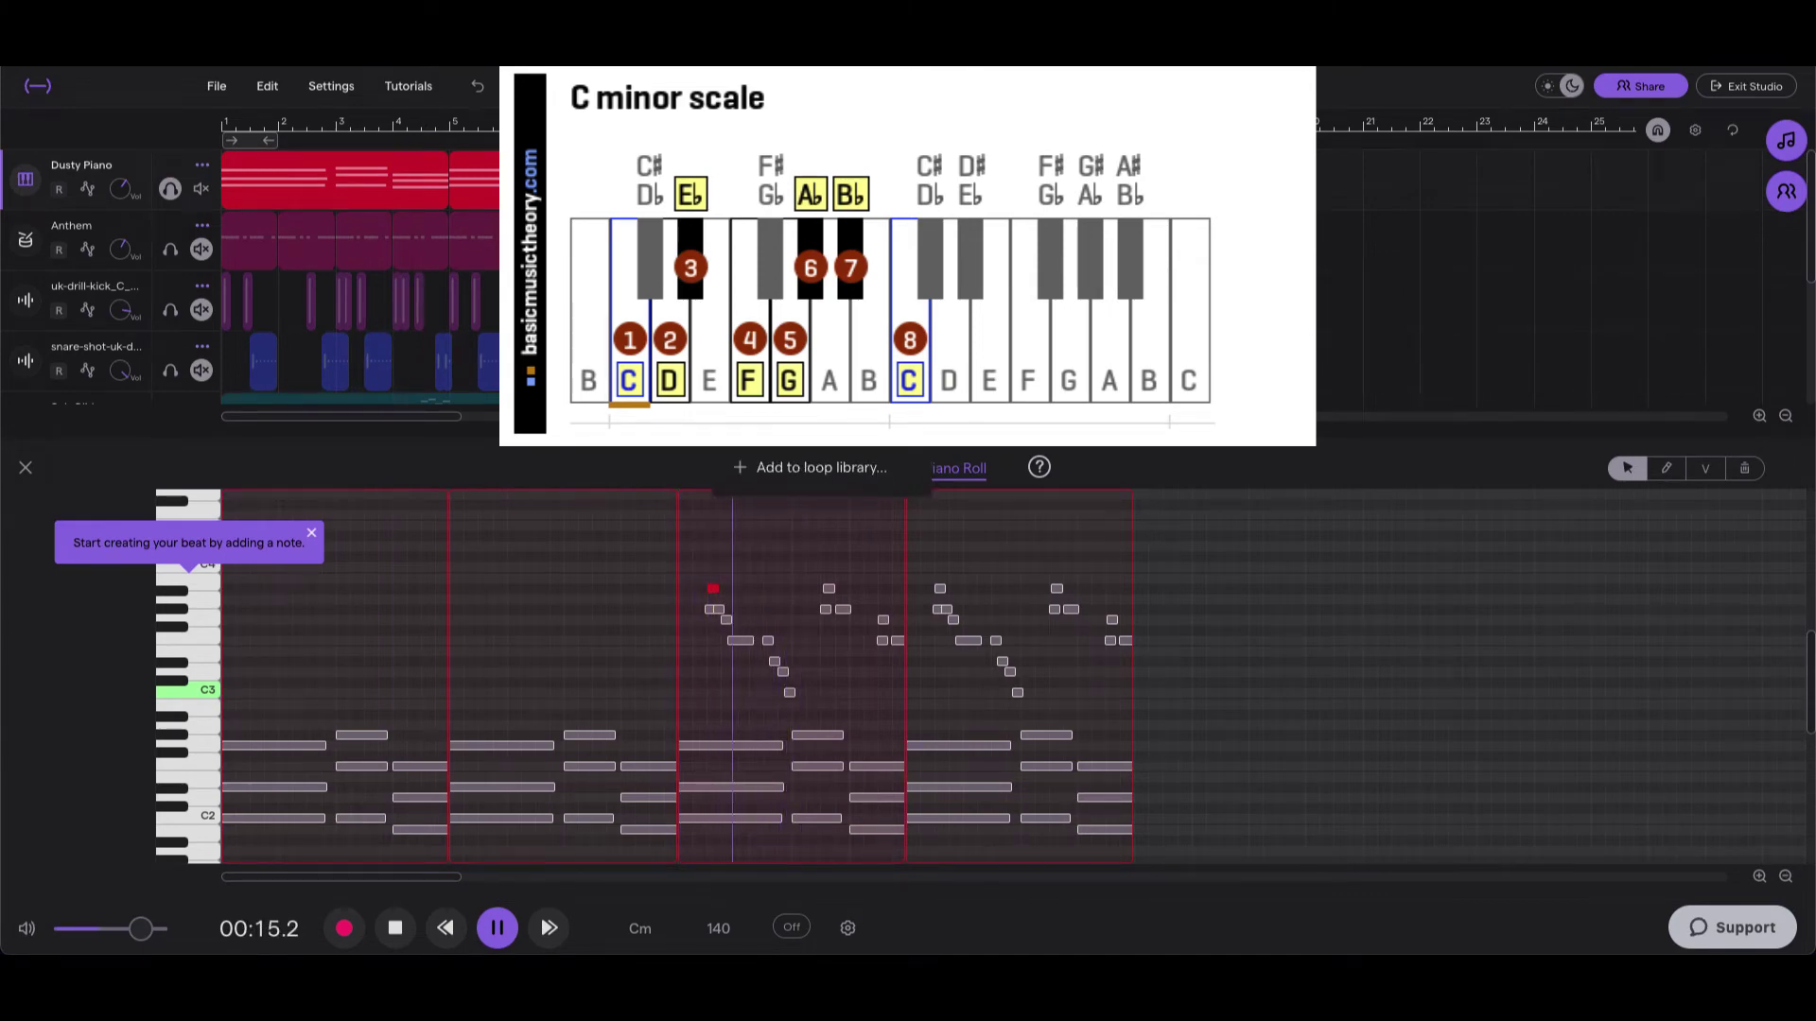
Step: Pause, zoom in and shift two melody notes, including C3, slightly later
key("space")
left_click(1759, 880)
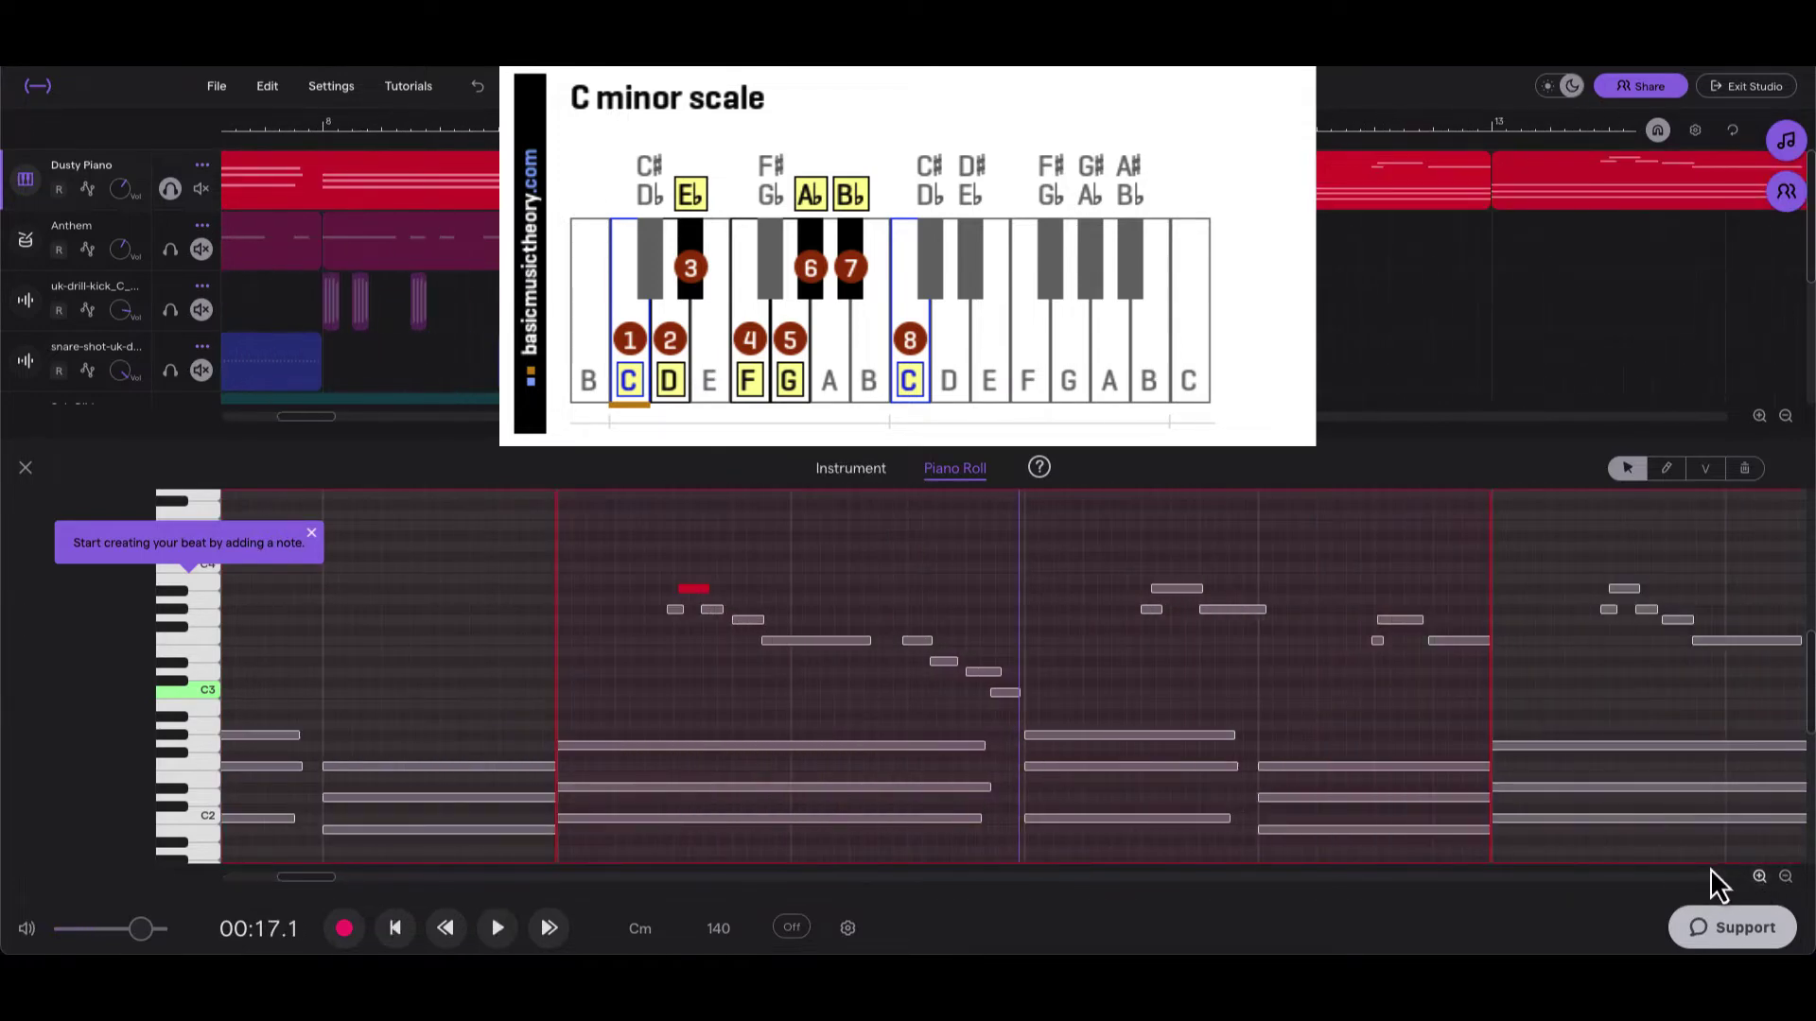
left_click(1760, 880)
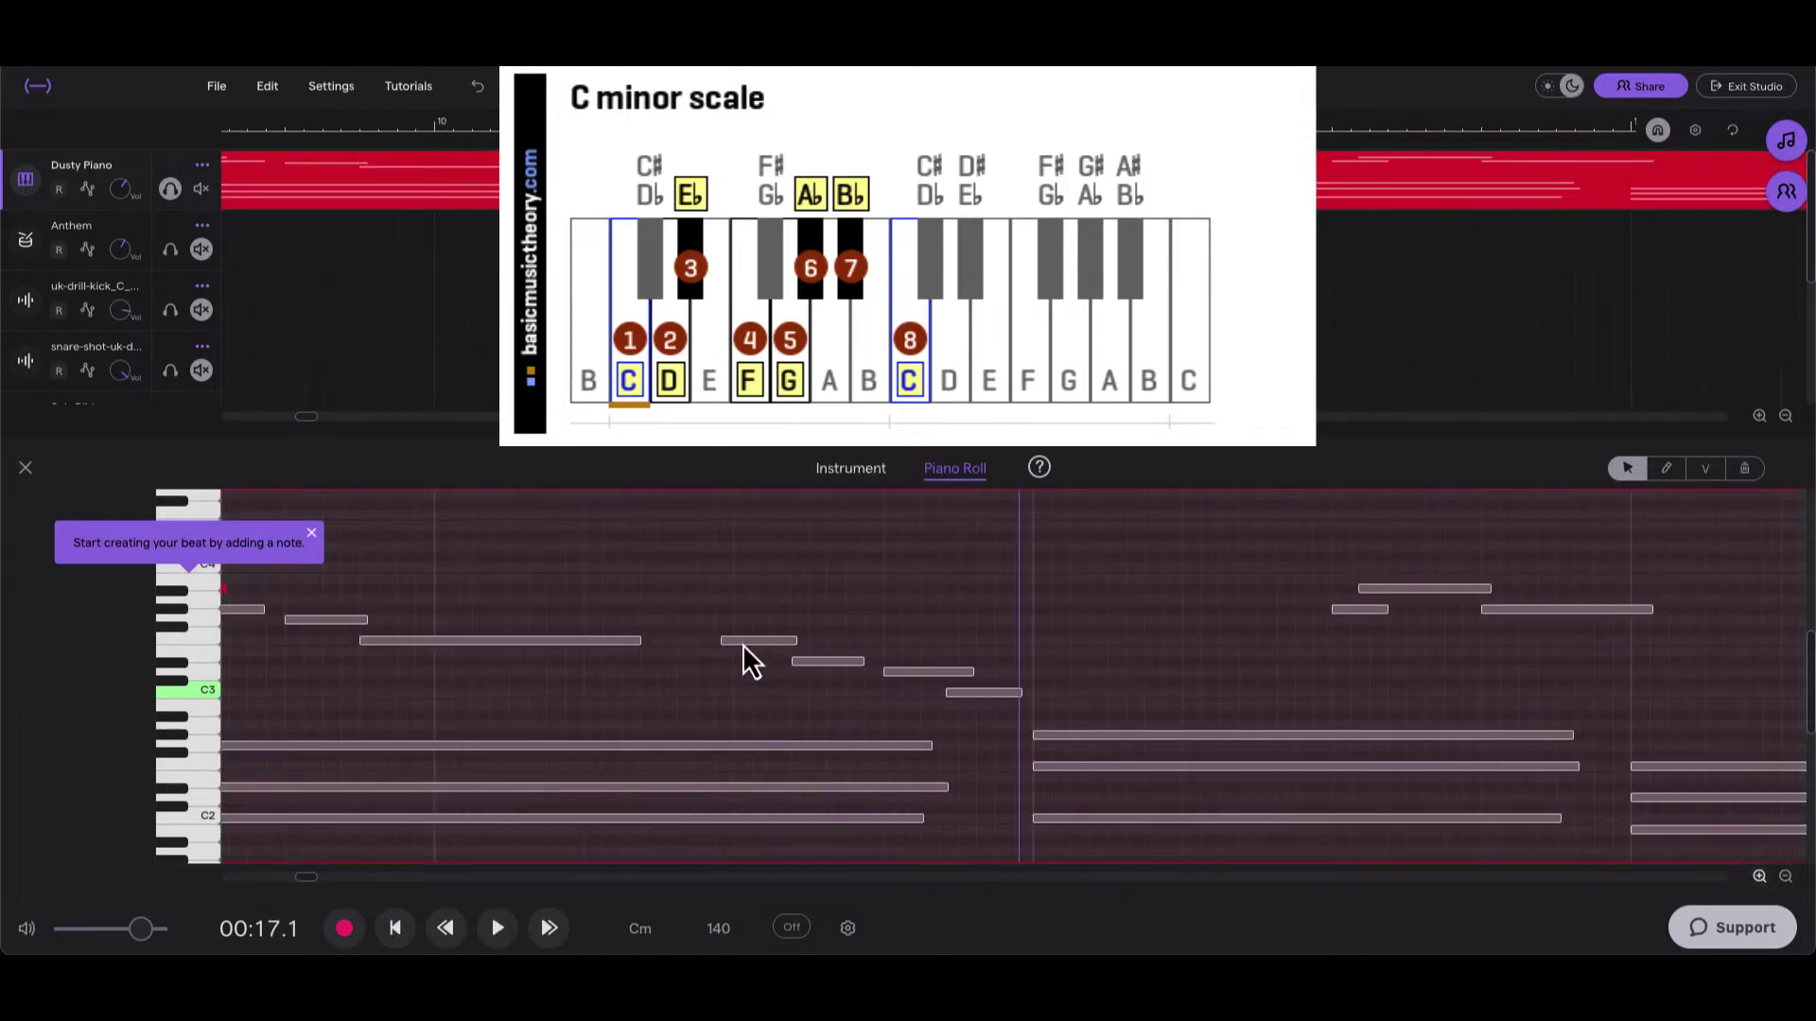
left_click_drag(747, 640, 801, 666)
left_click(971, 701)
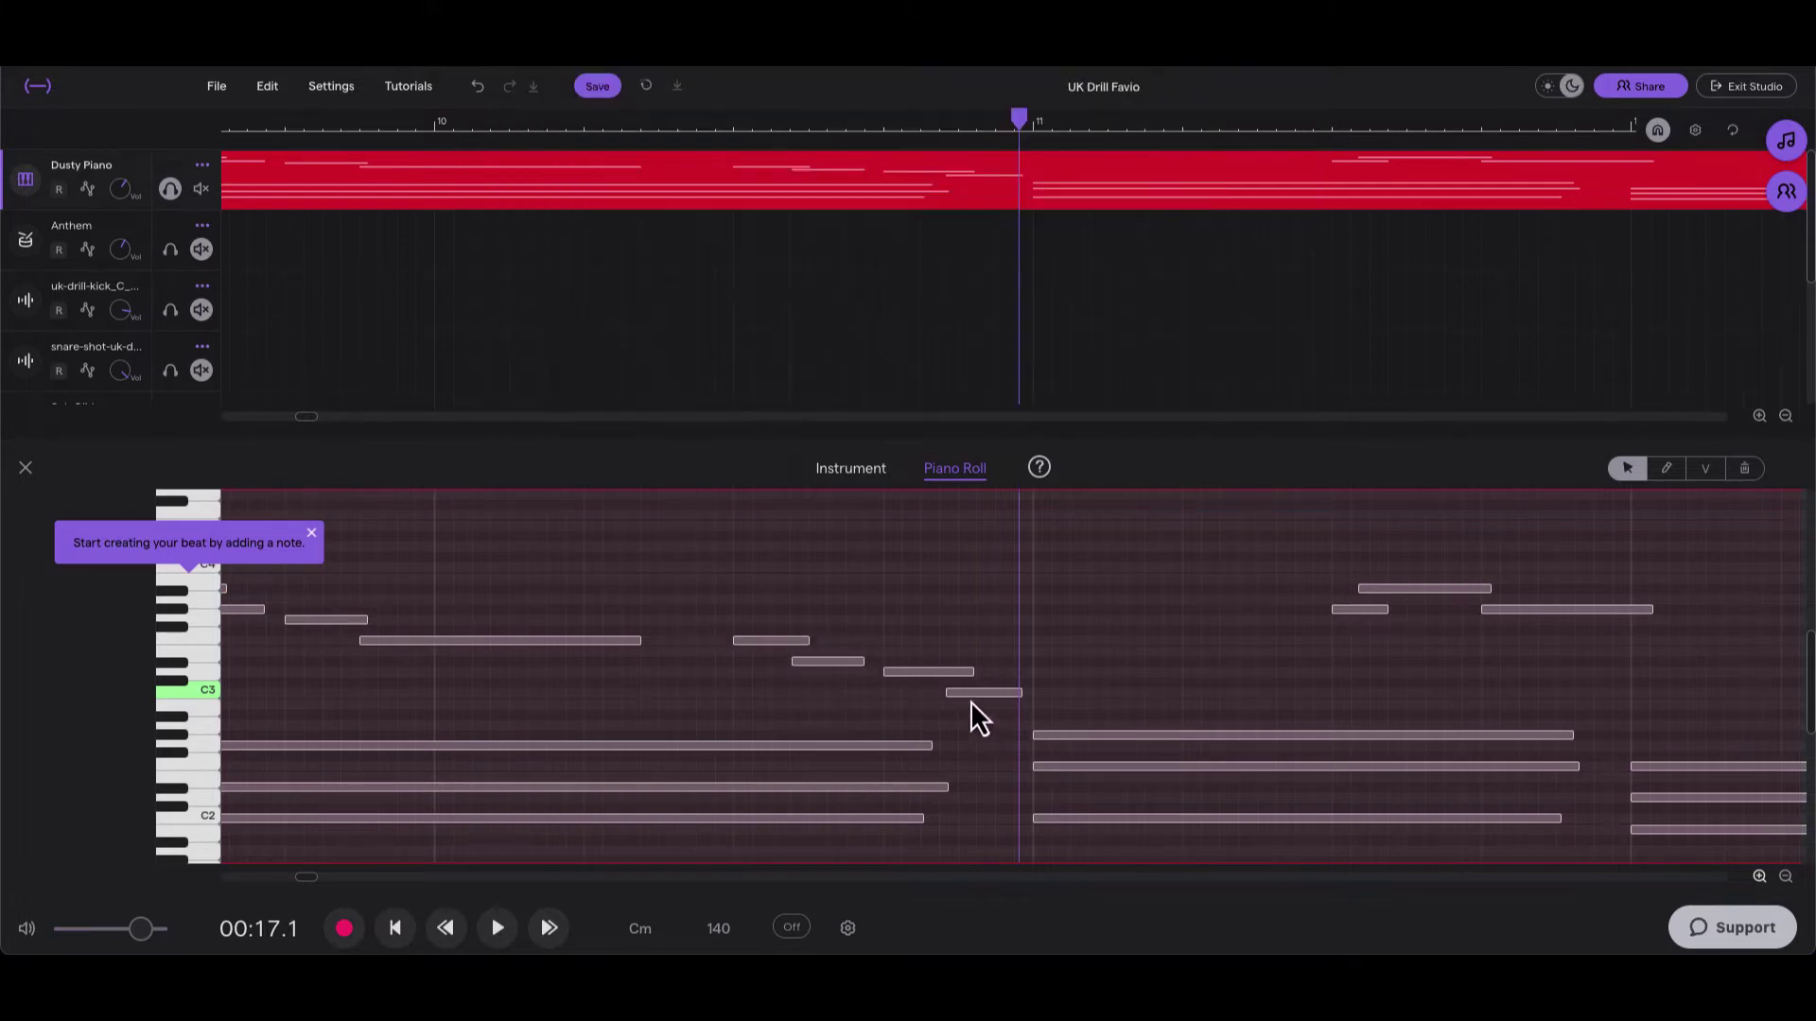
left_click_drag(967, 695, 981, 695)
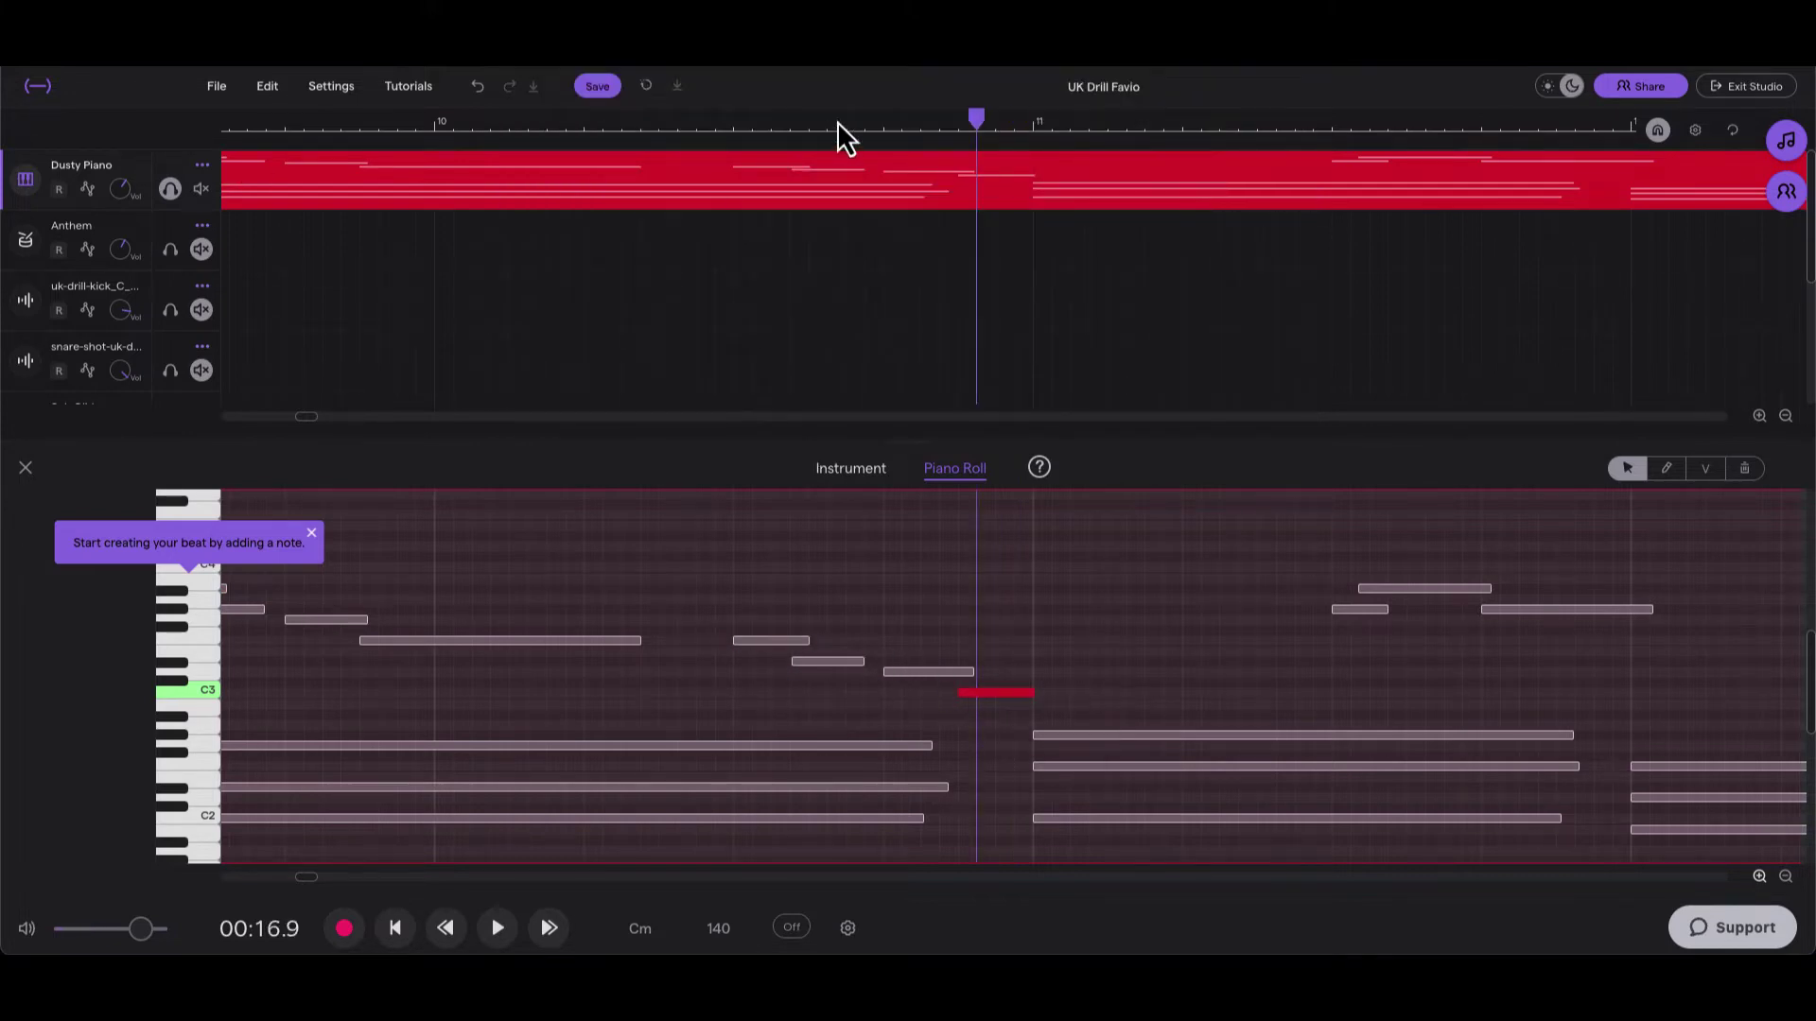
Step: Play from before the edited notes to hear them, then nudge another piano note later
left_click_drag(728, 122, 359, 123)
key("space")
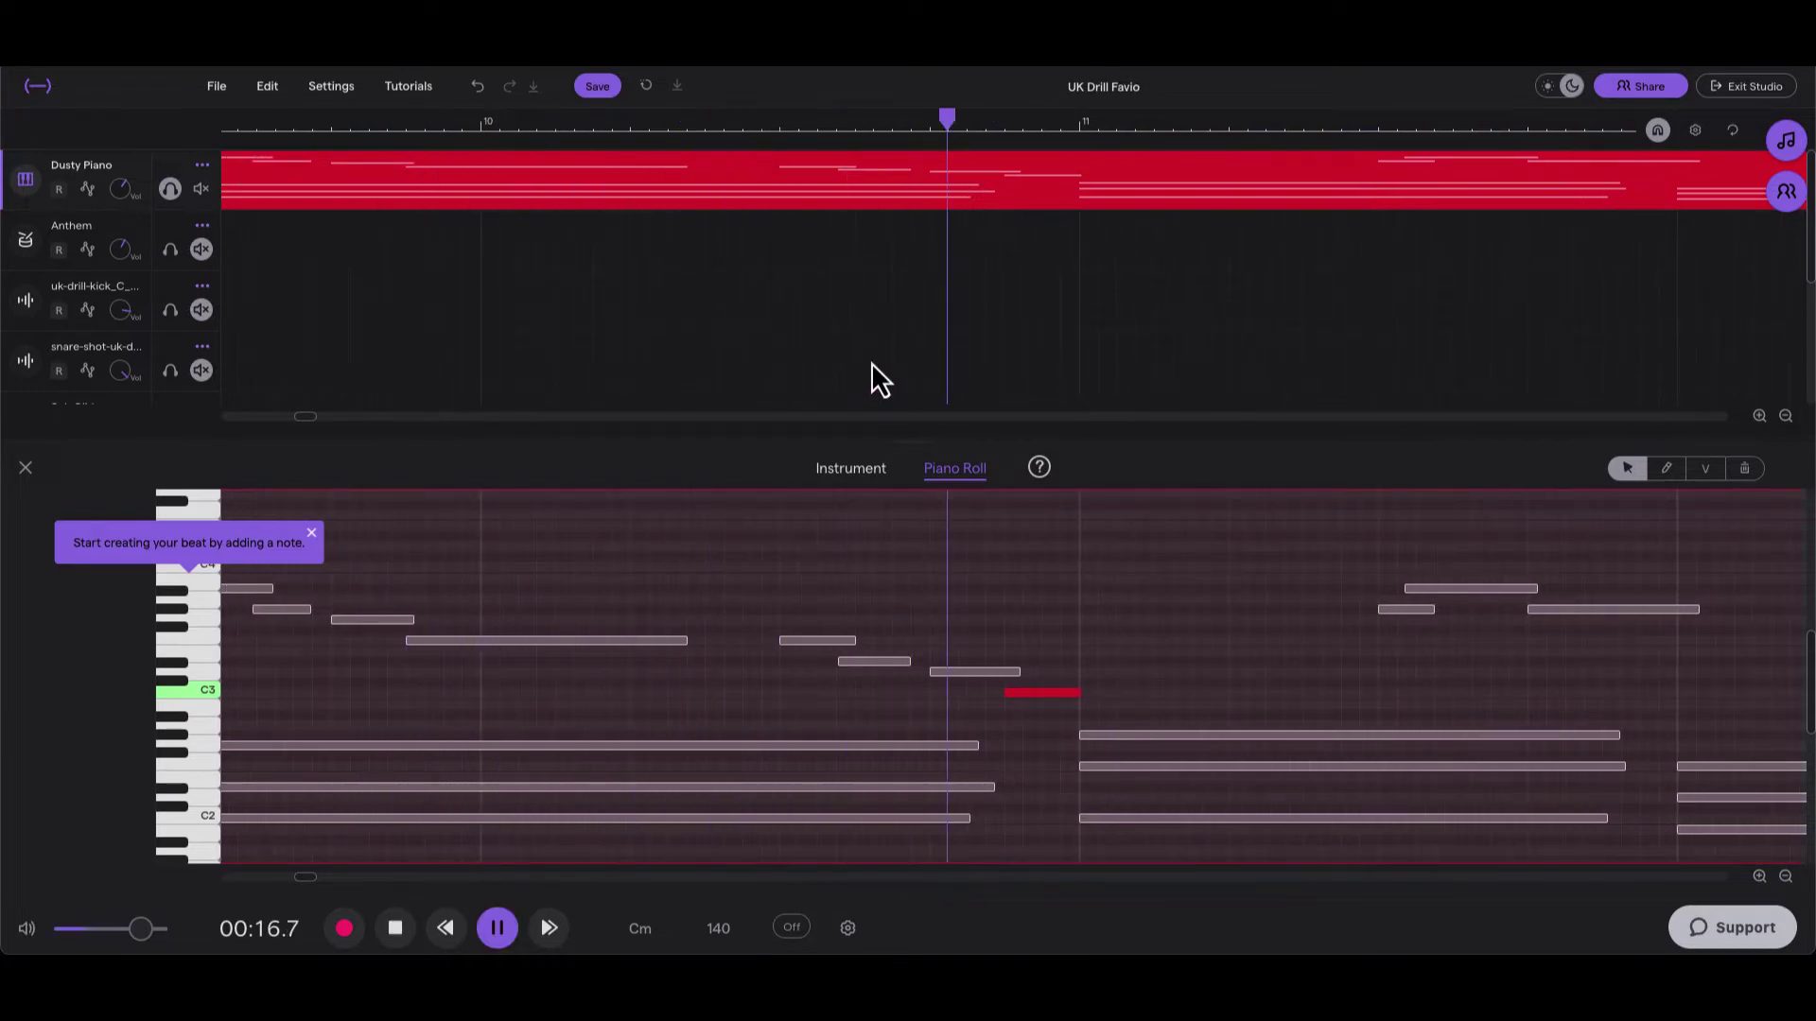
key("space")
left_click_drag(866, 660, 872, 661)
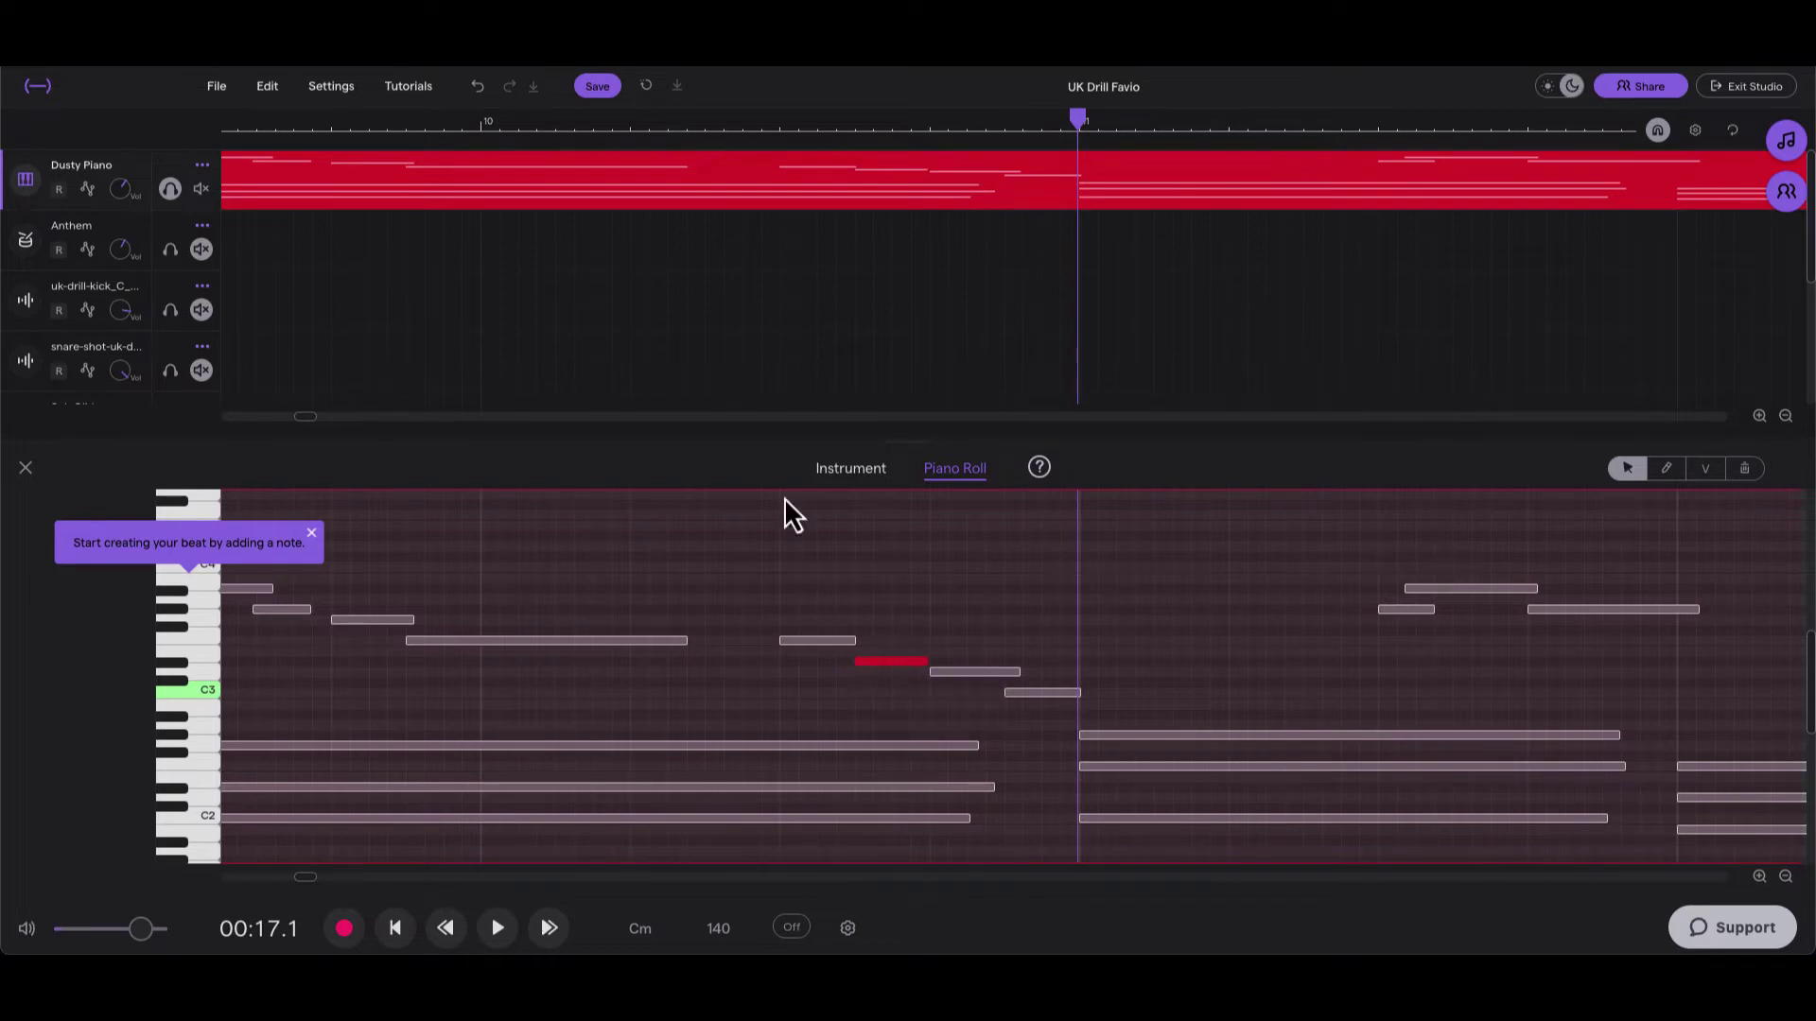
Step: Zoom out to bars 9–15 and play the piano part from bar 9 to 00:19.8
left_click(595, 129)
key("space")
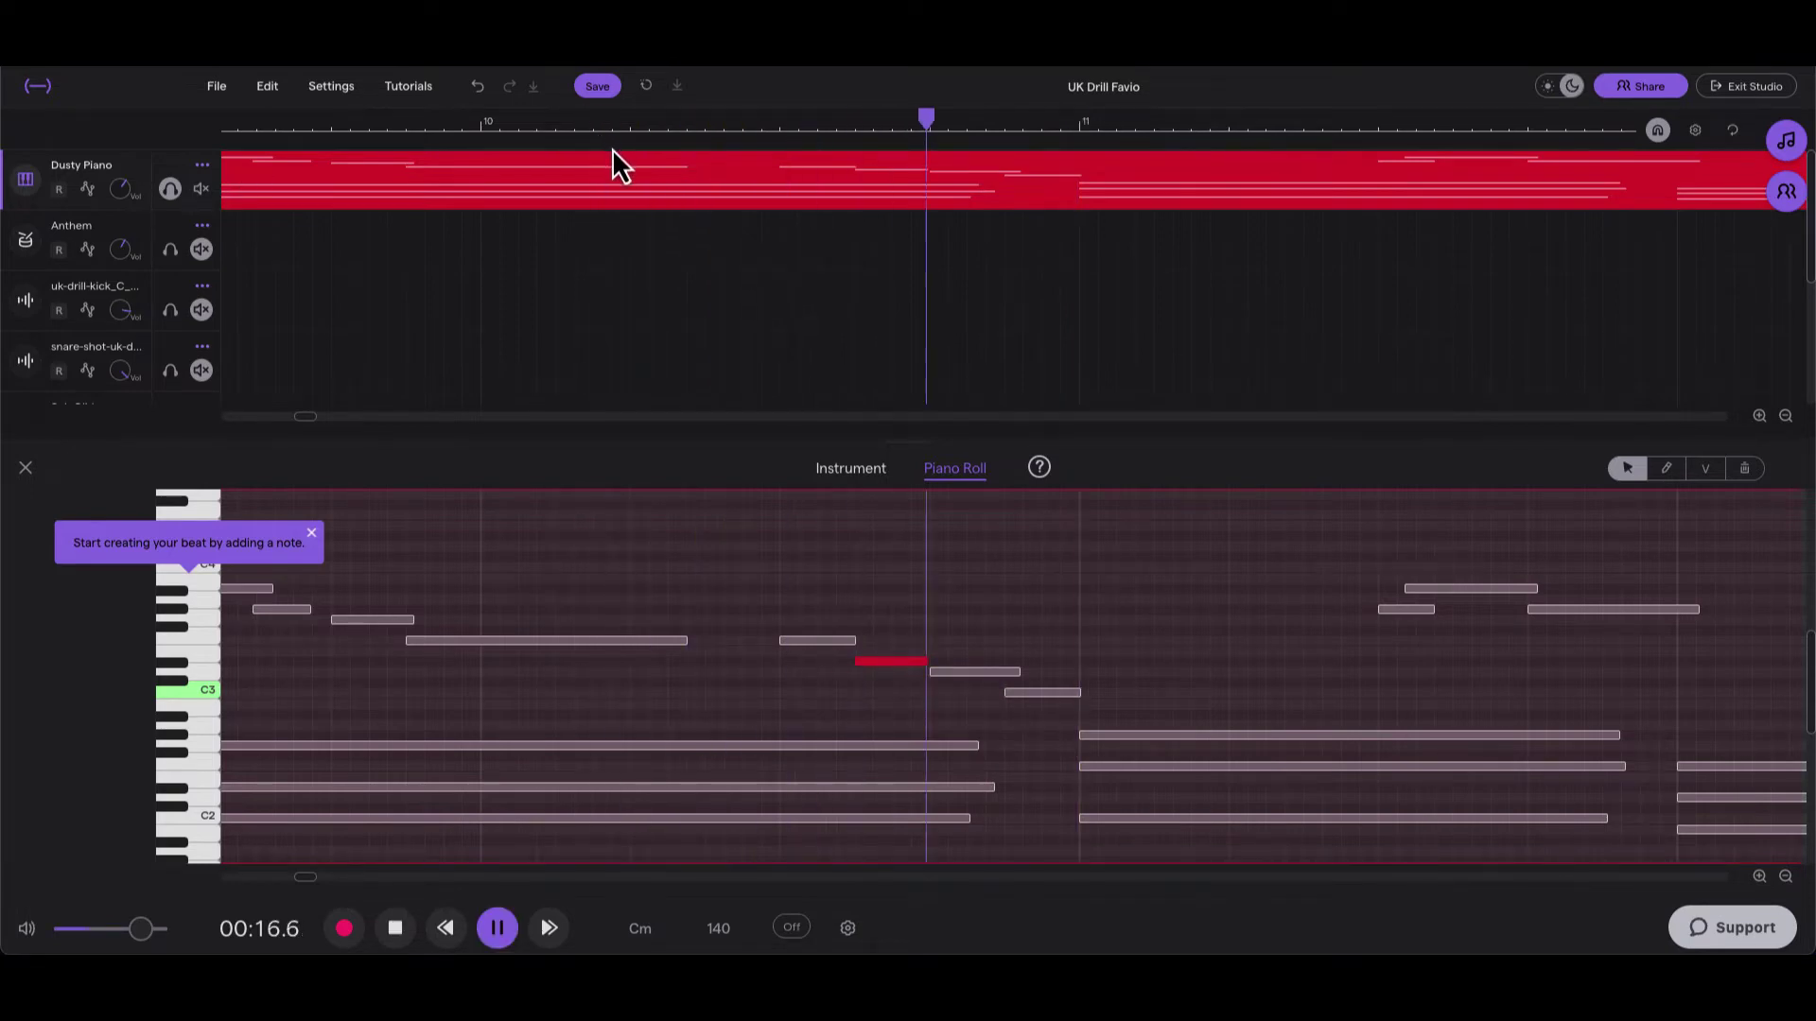
left_click(1785, 875)
left_click(1785, 875)
key("space")
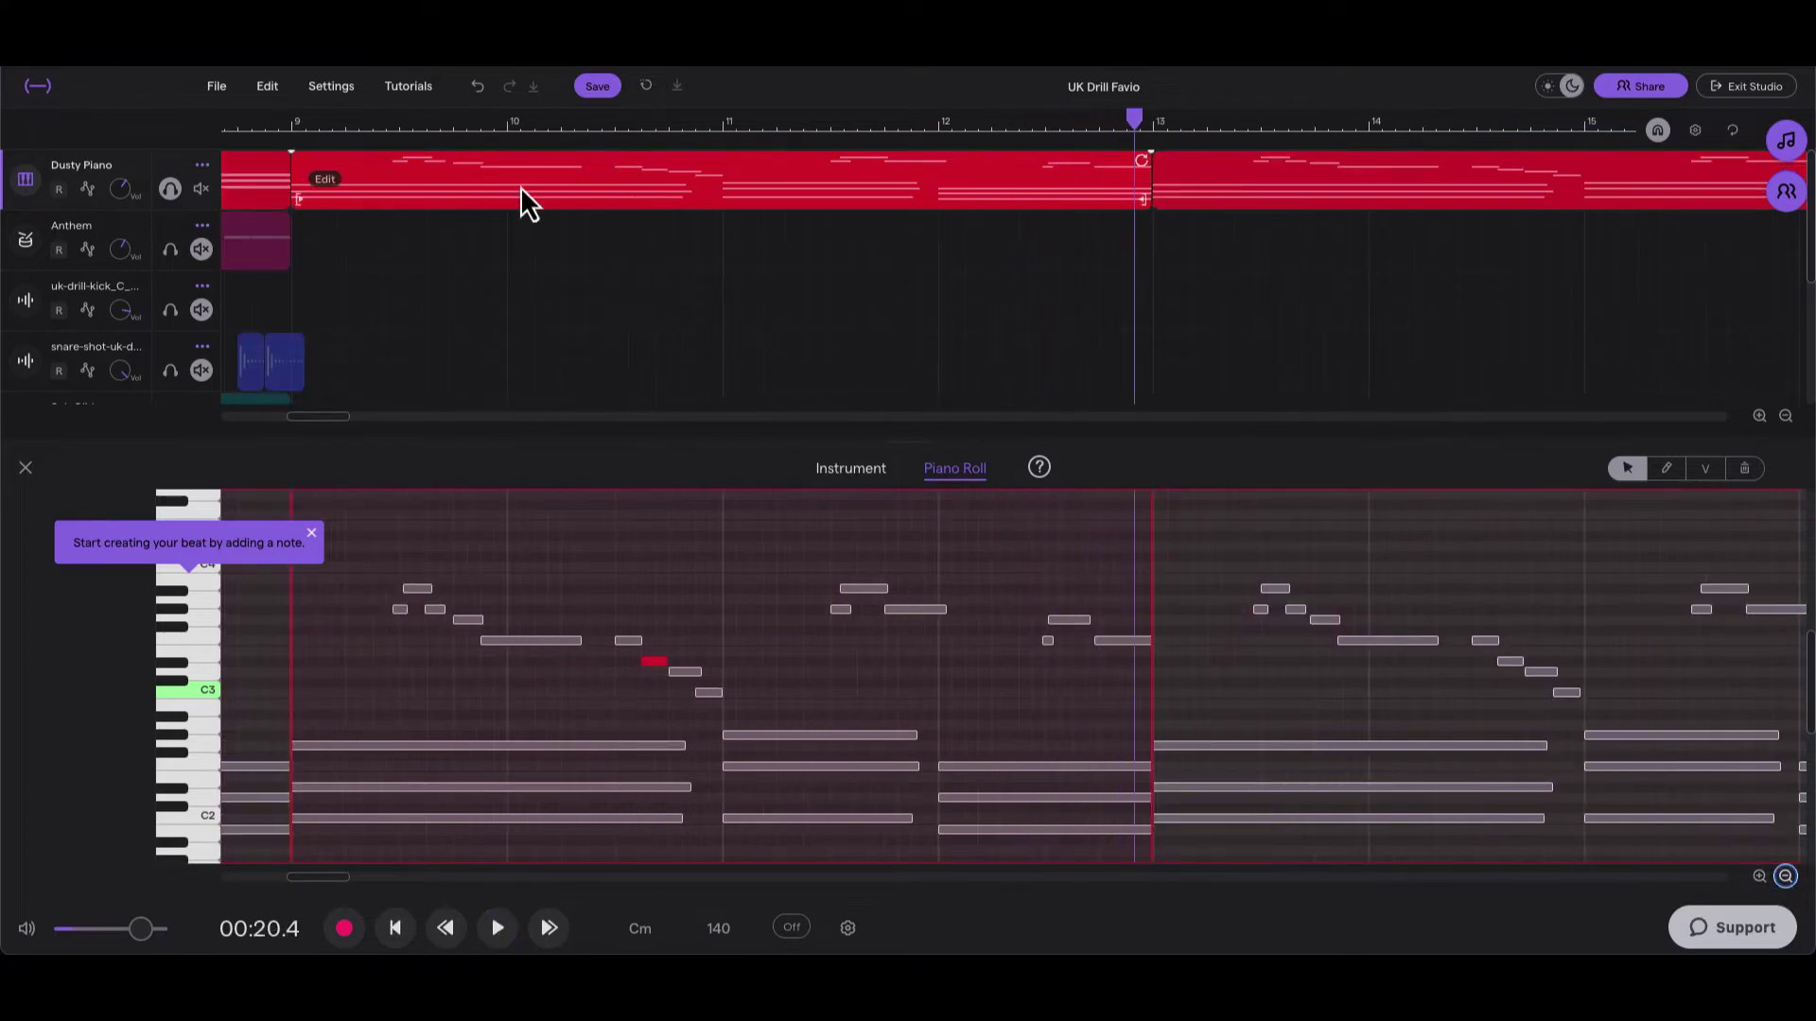
left_click_drag(310, 123, 480, 139)
key("space")
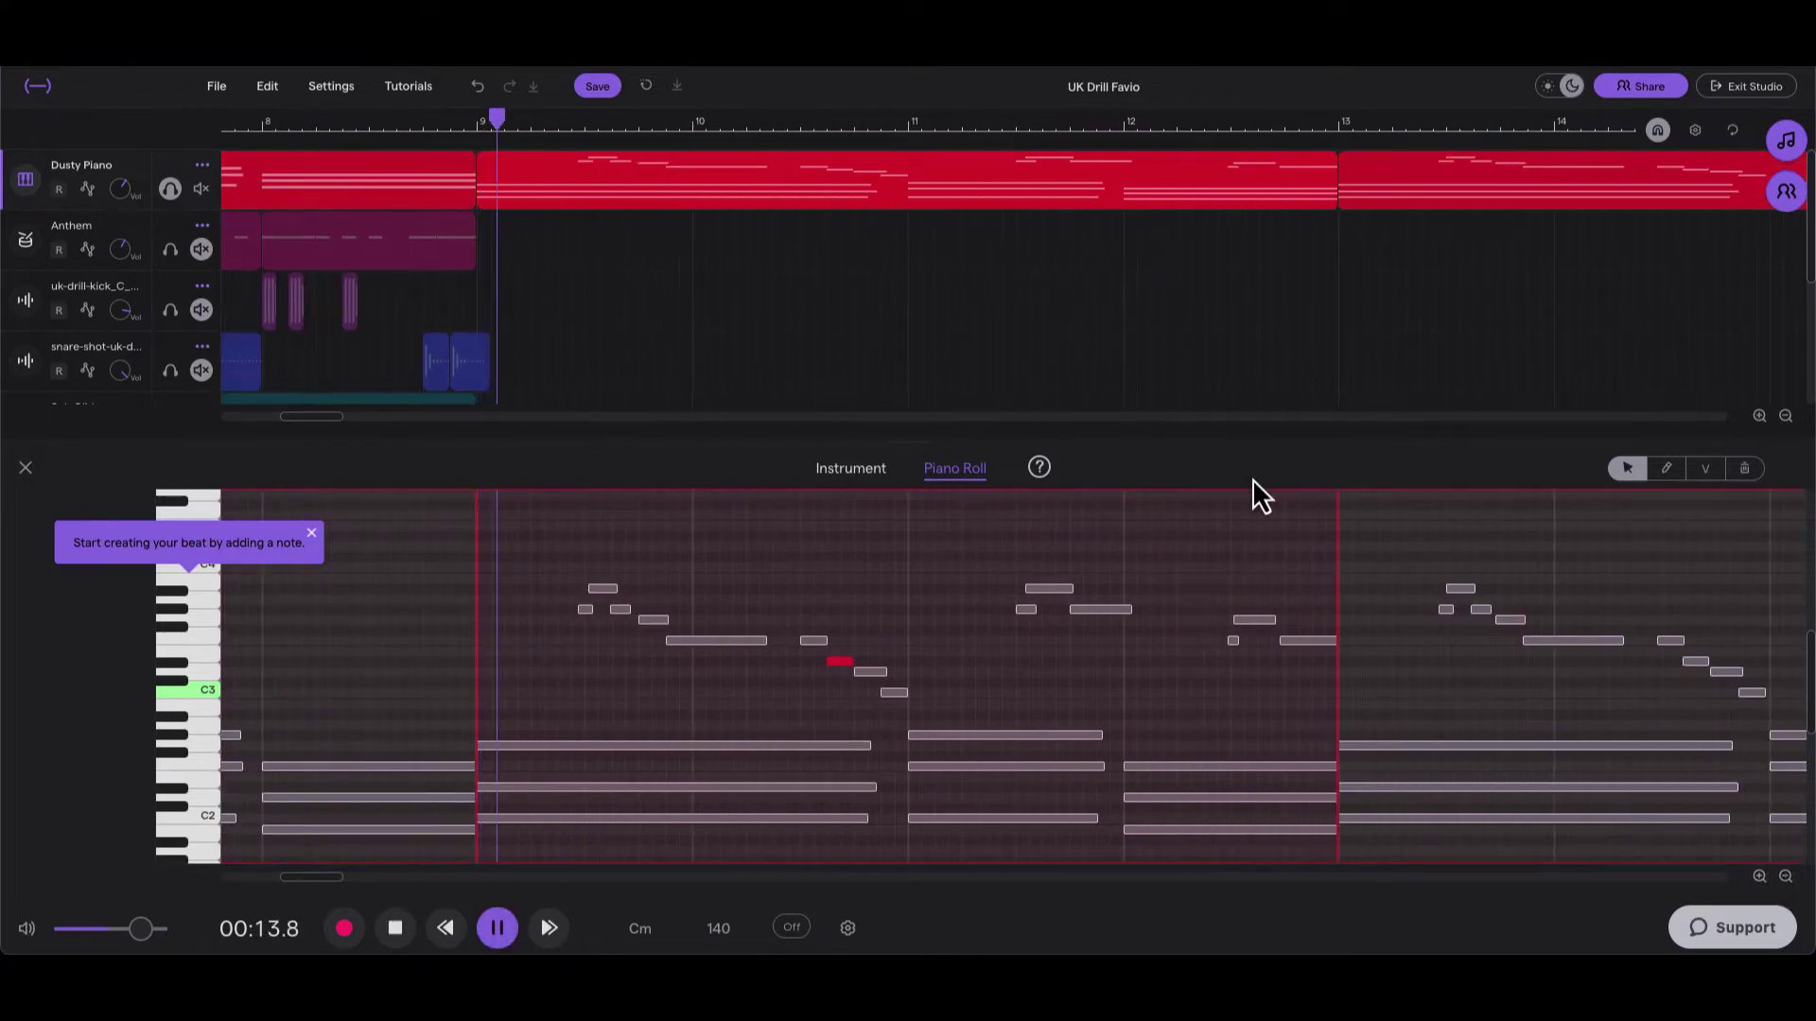
scroll(992, 610, "down", 2)
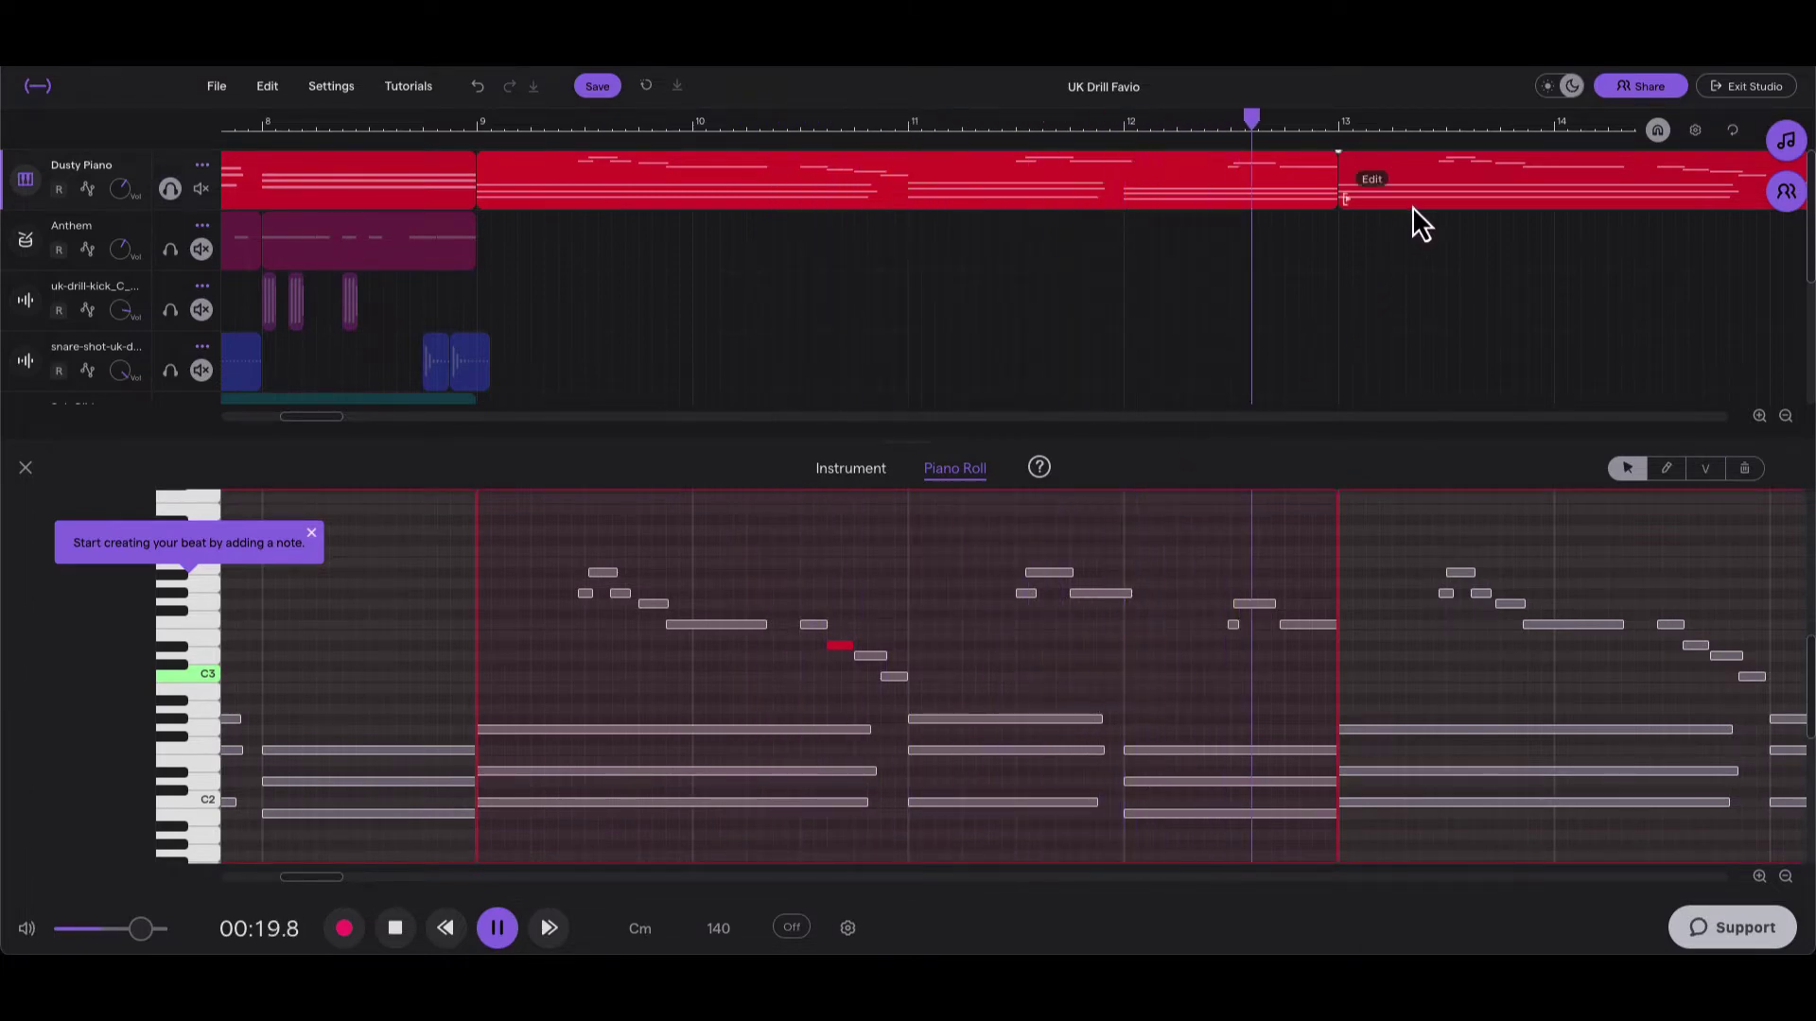
Step: Delete the piano region after bar 13, close the Piano Roll and zoom out to bars 3–20
key("space")
key("Delete")
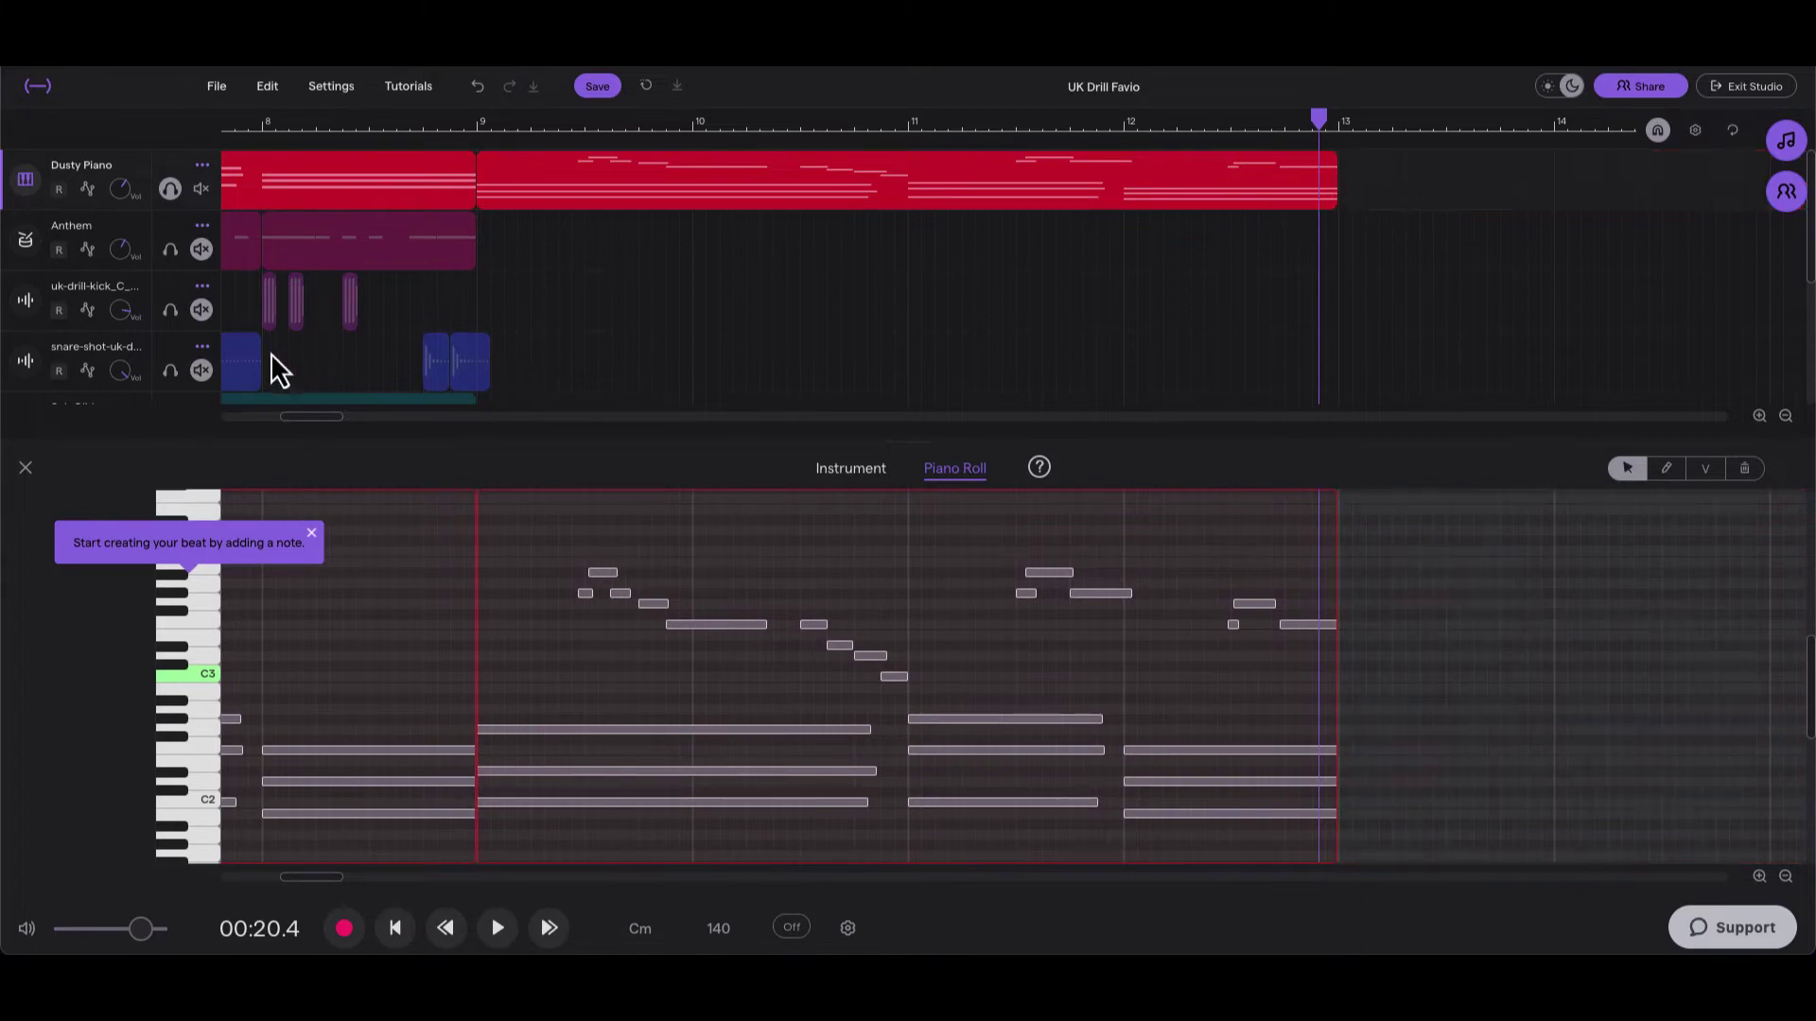
left_click(26, 467)
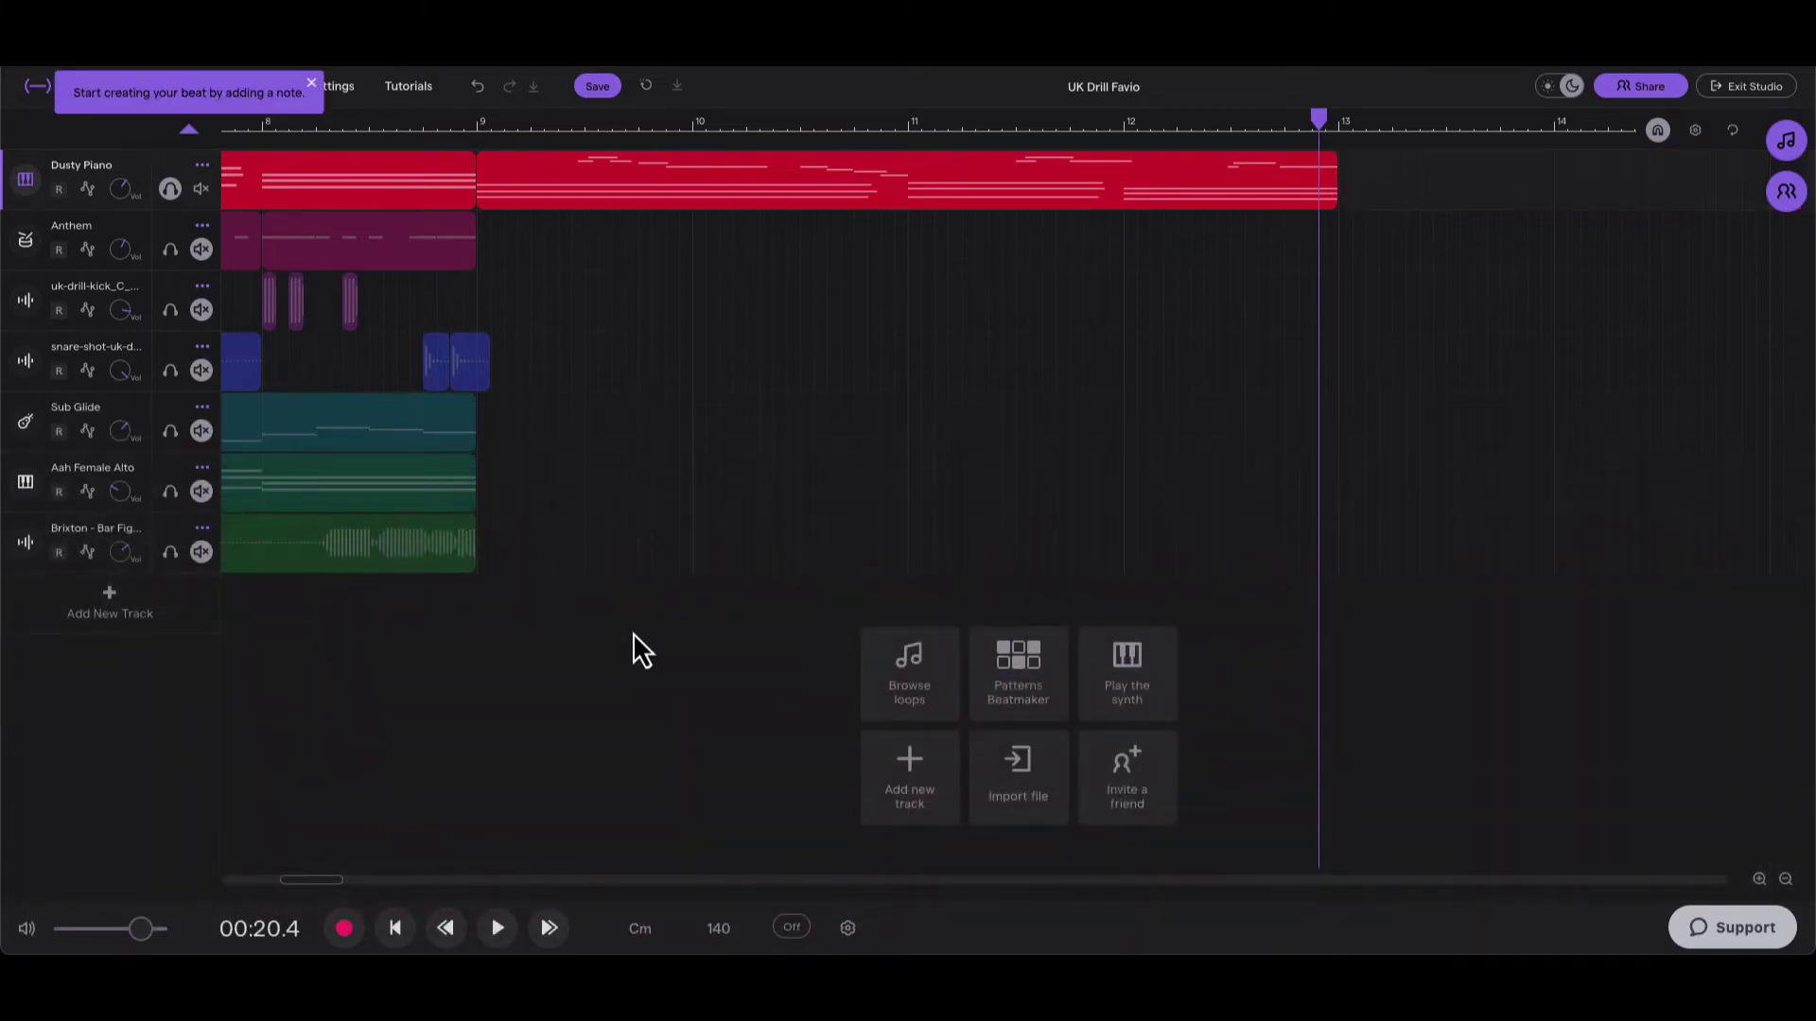
left_click(1784, 879)
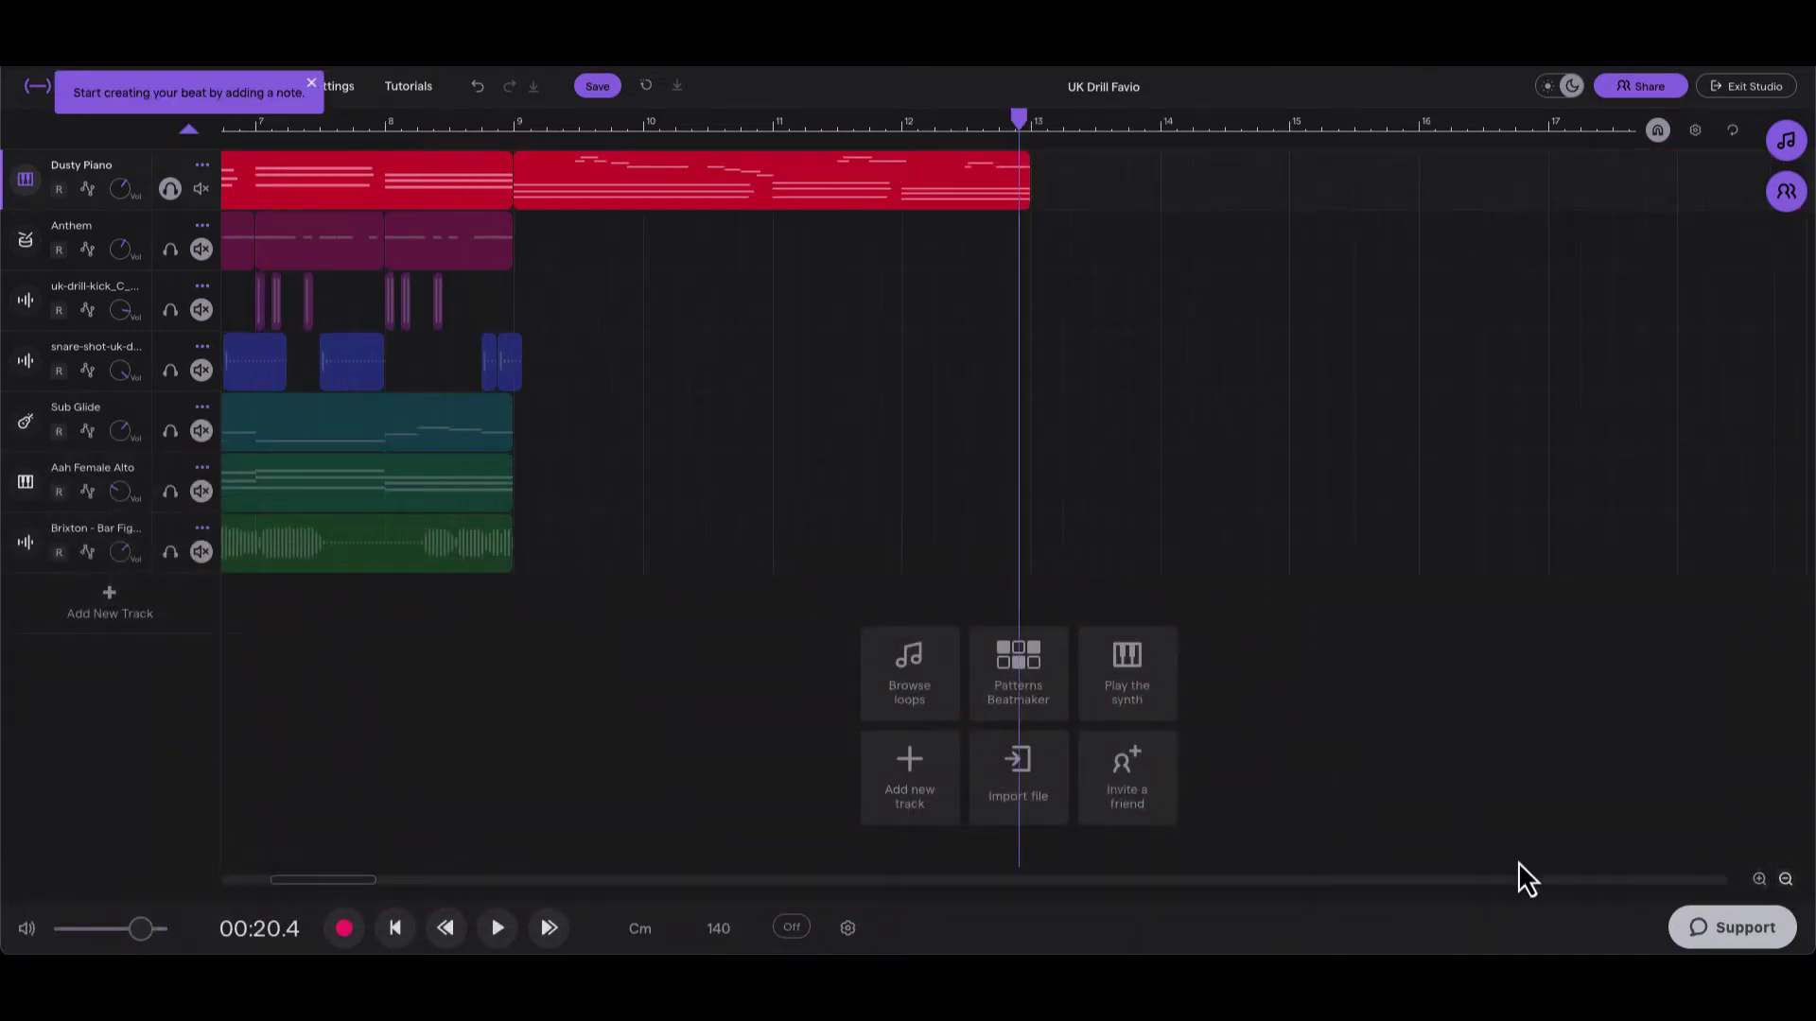
left_click_drag(281, 881, 202, 872)
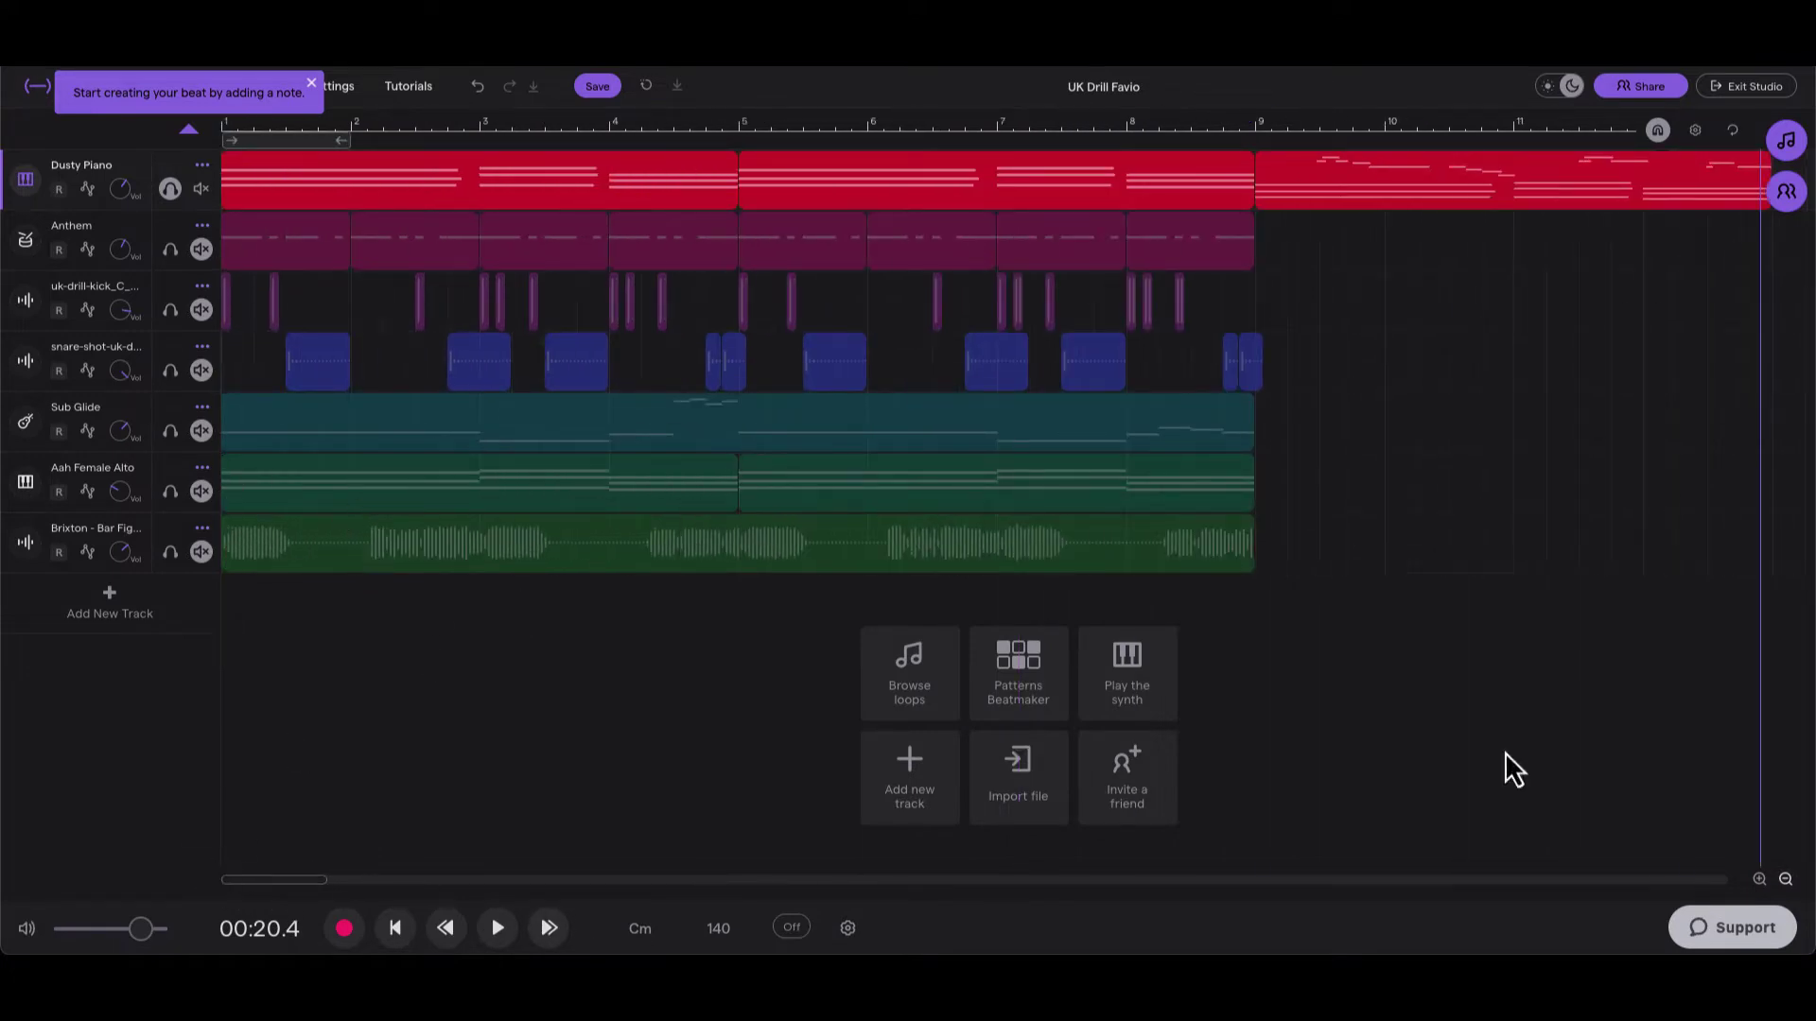
left_click(1784, 880)
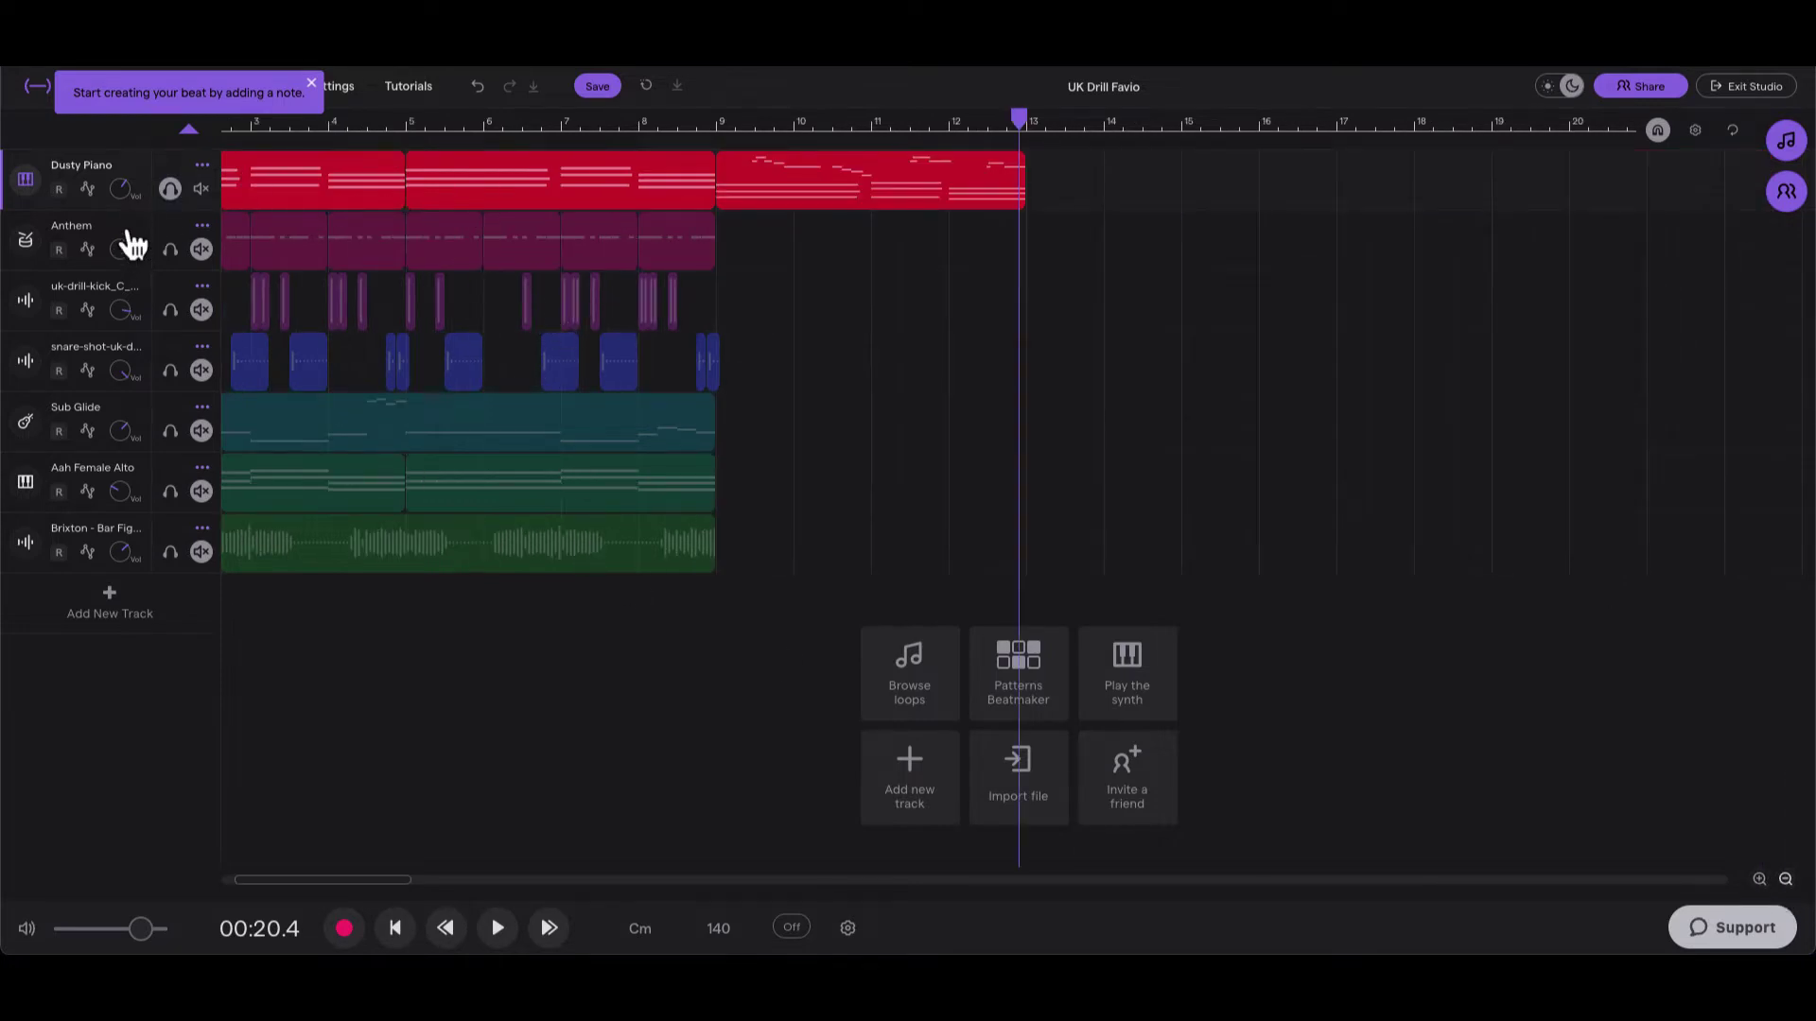
Step: Unsolo Dusty Piano, mute kick, snare, Aah Female Alto and Brixton, and solo Anthem
left_click(170, 188)
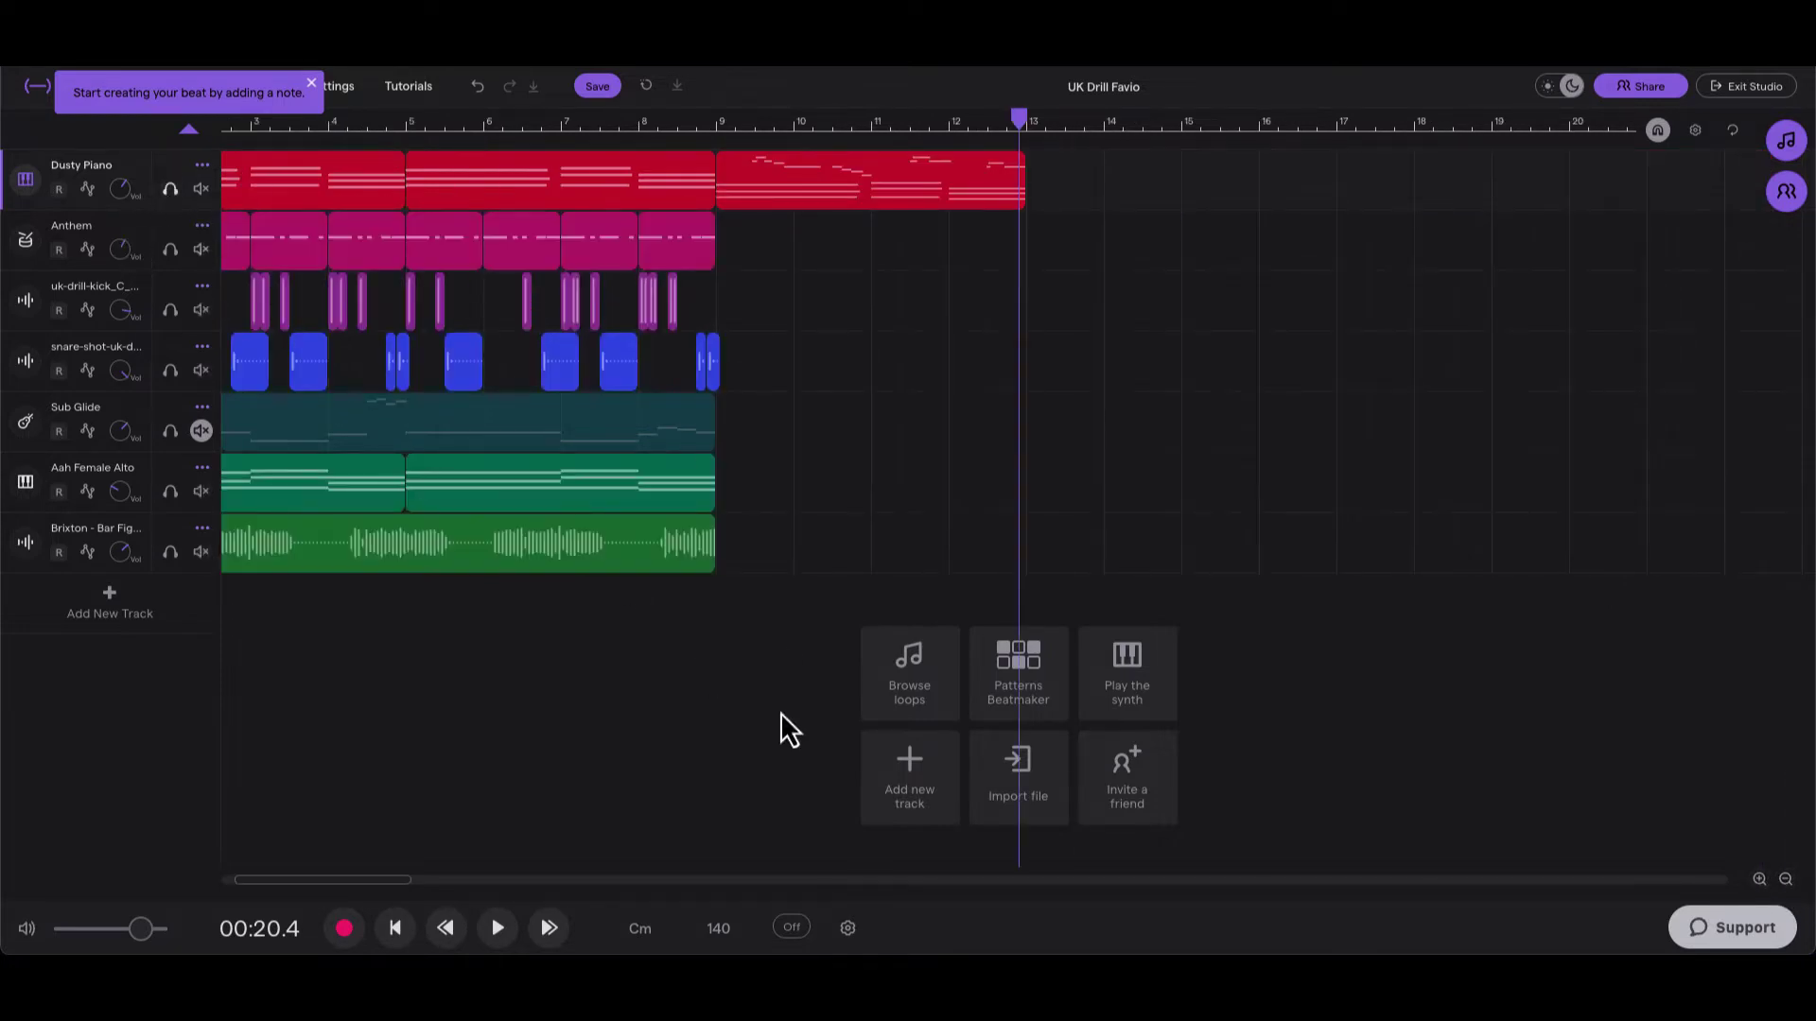
left_click_drag(399, 880, 327, 887)
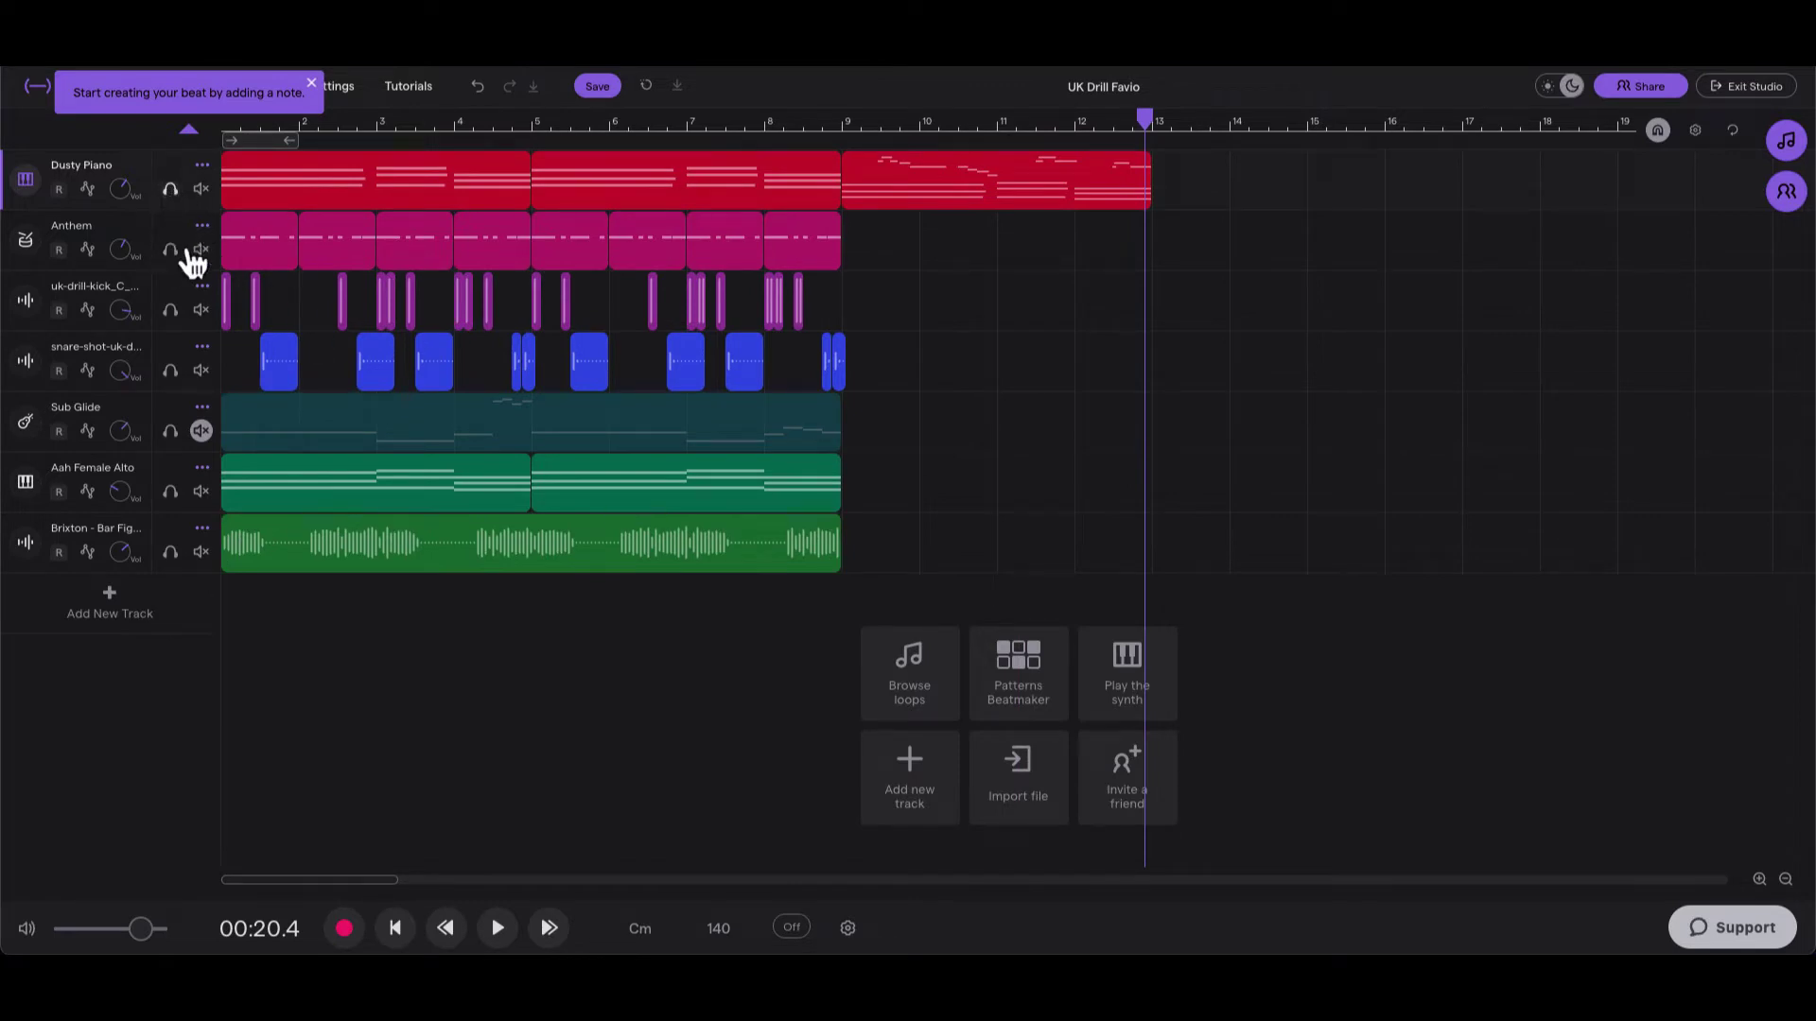
left_click(201, 310)
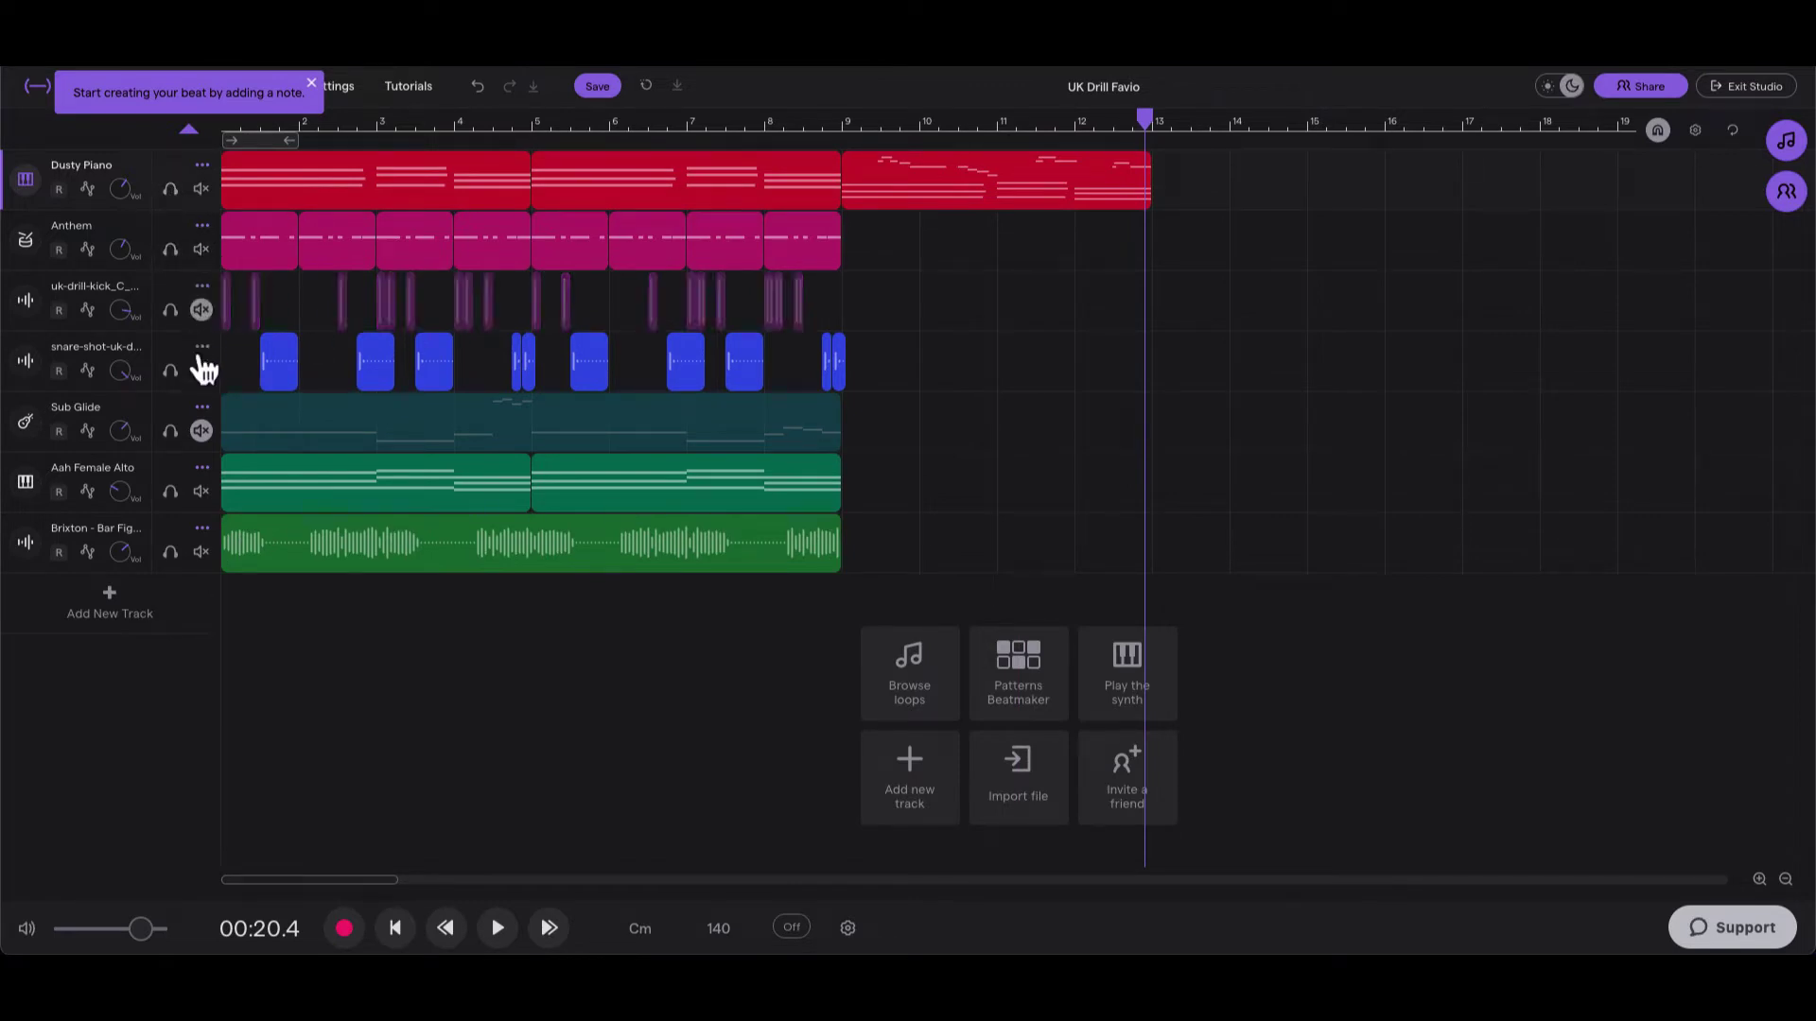
left_click(200, 370)
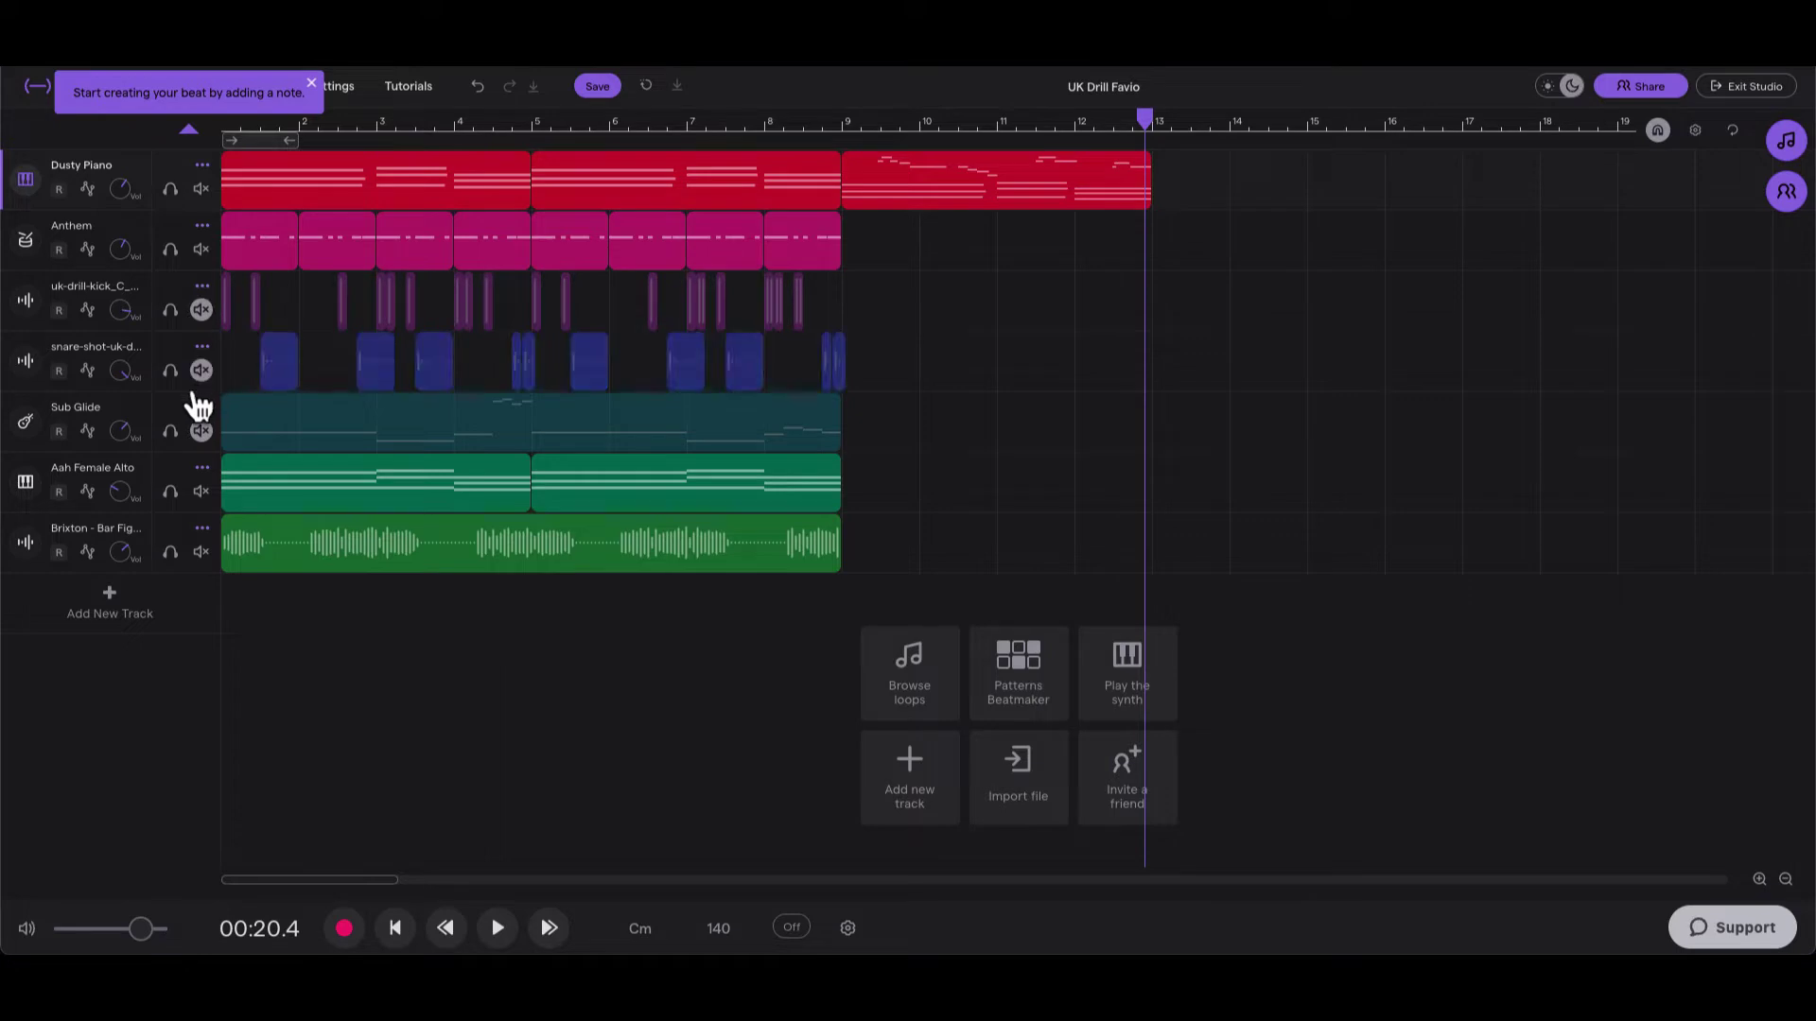
left_click(200, 491)
left_click(200, 552)
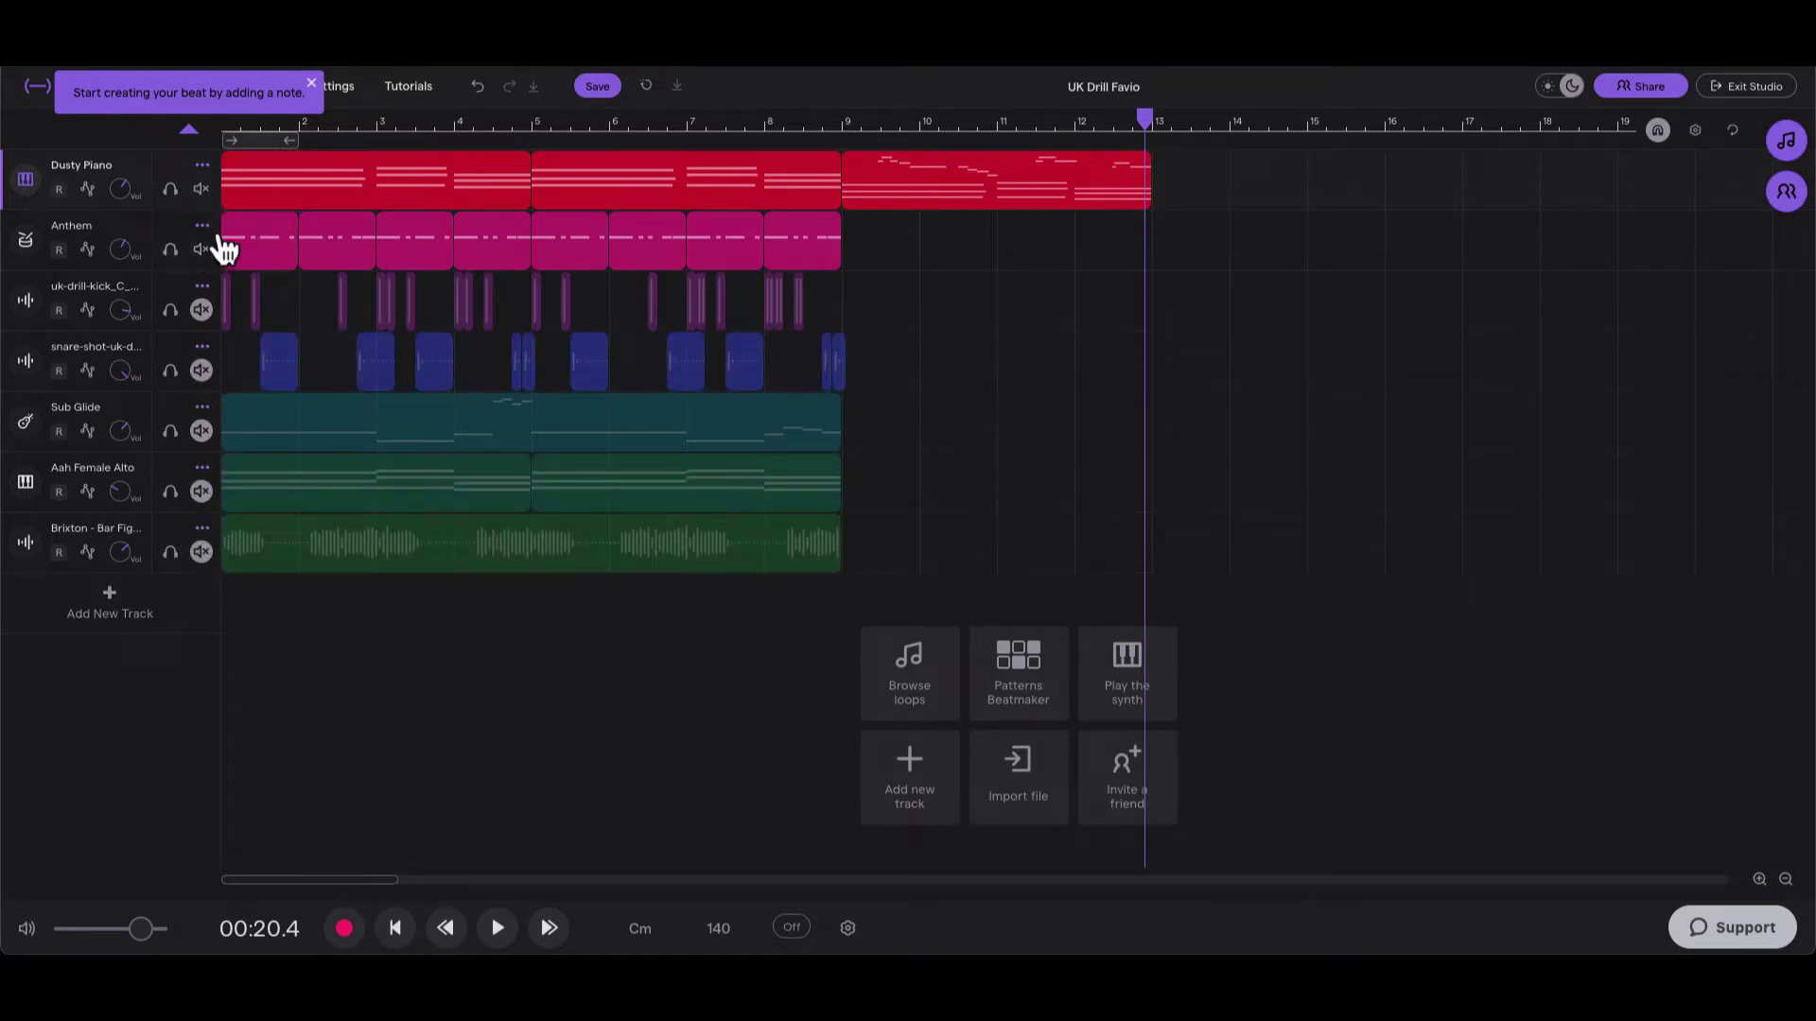
left_click(171, 249)
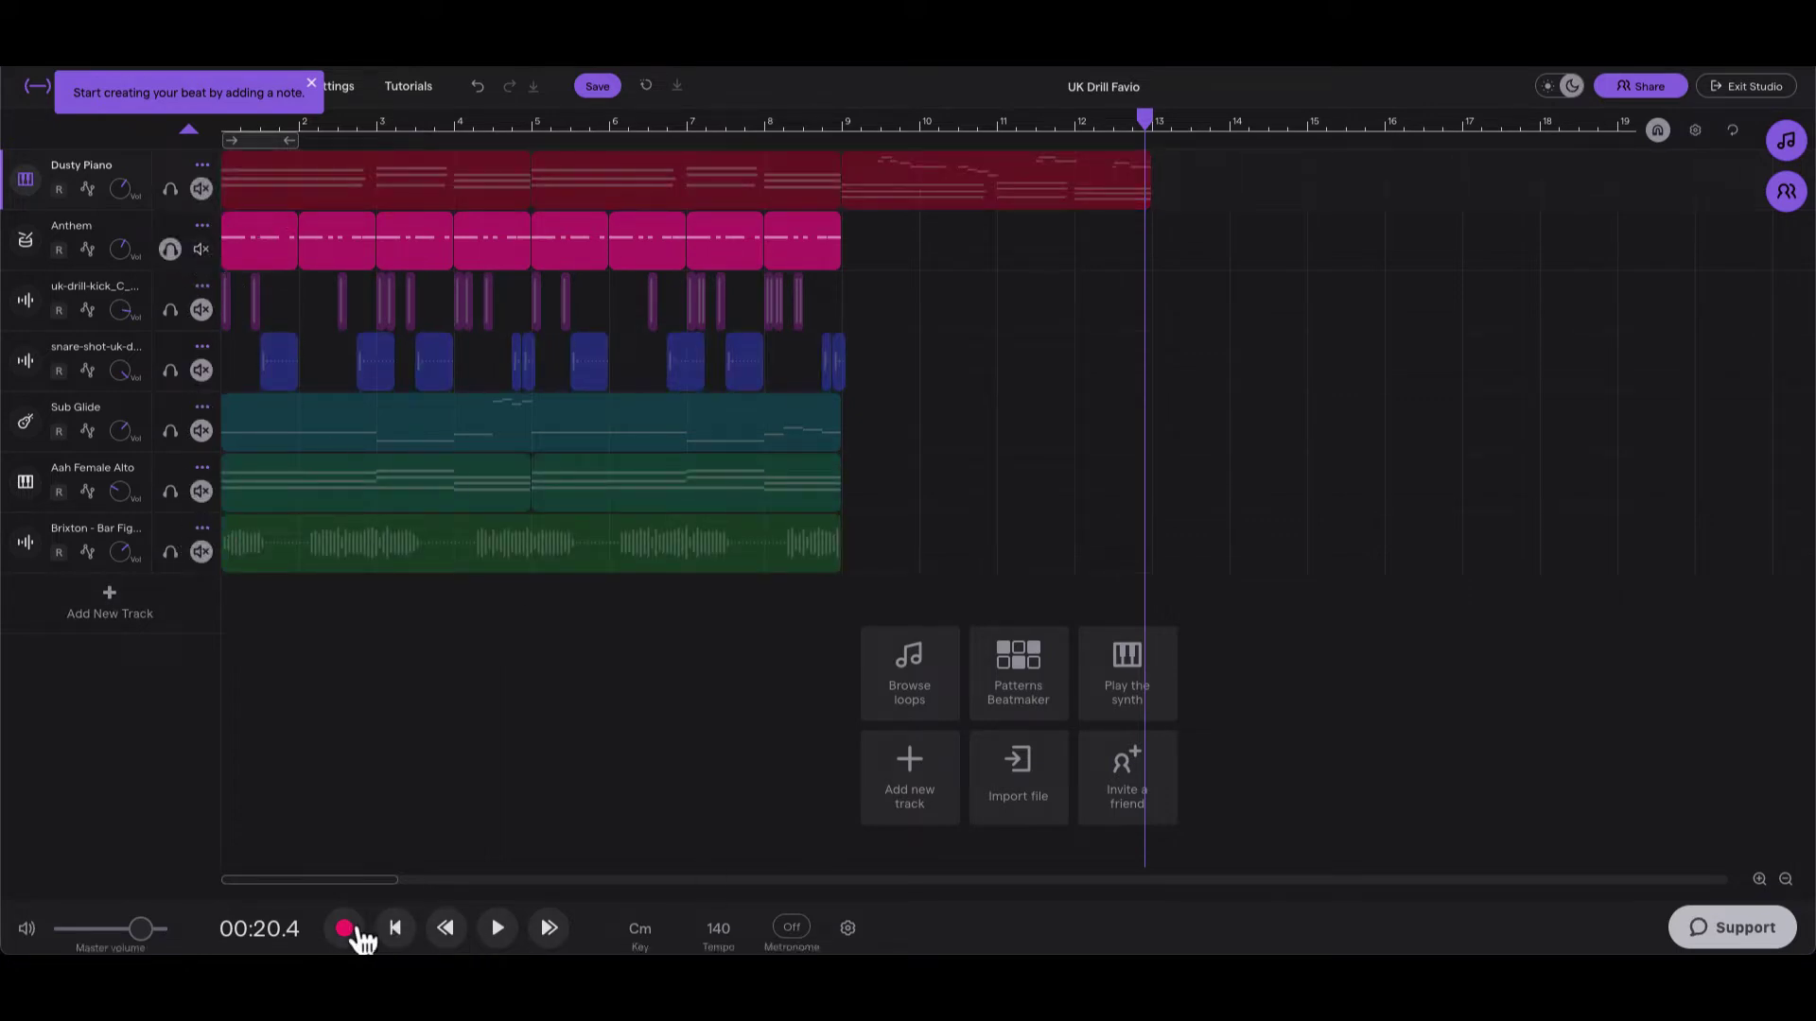
Step: Play the Anthem hi-hats from the song start, stopping at 00:04.1
left_click(395, 936)
left_click(495, 937)
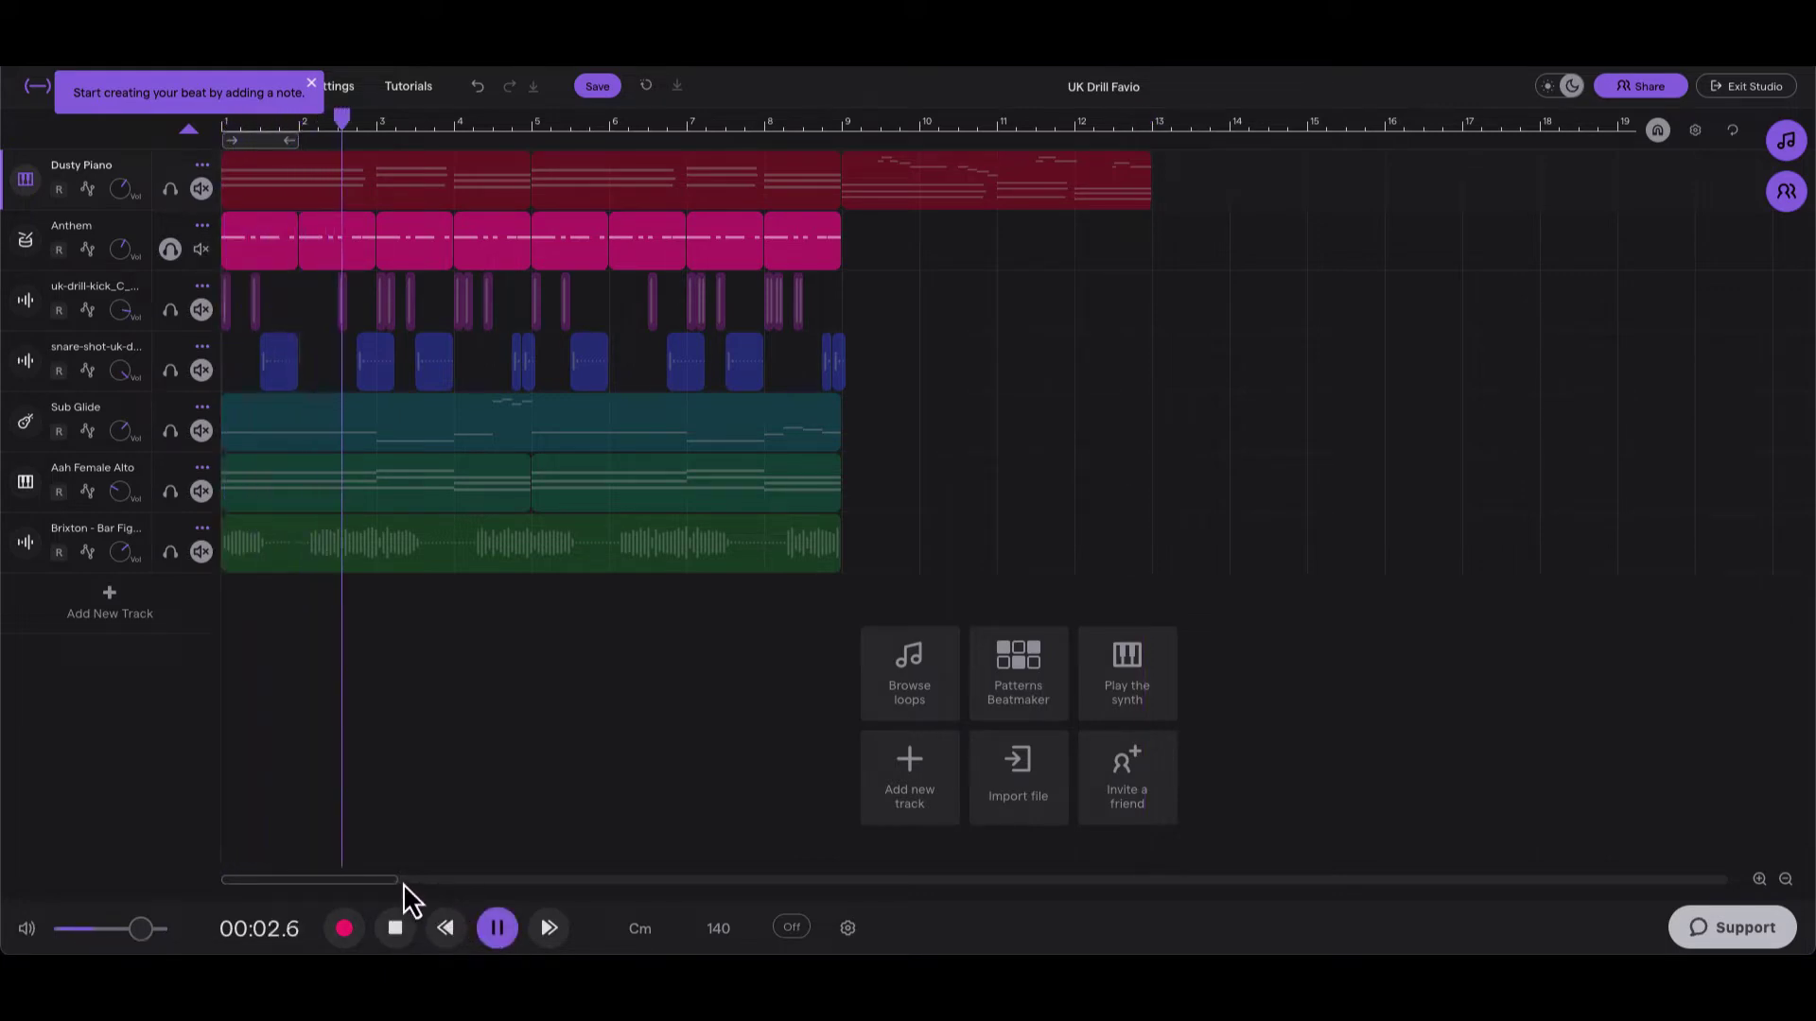
key("space")
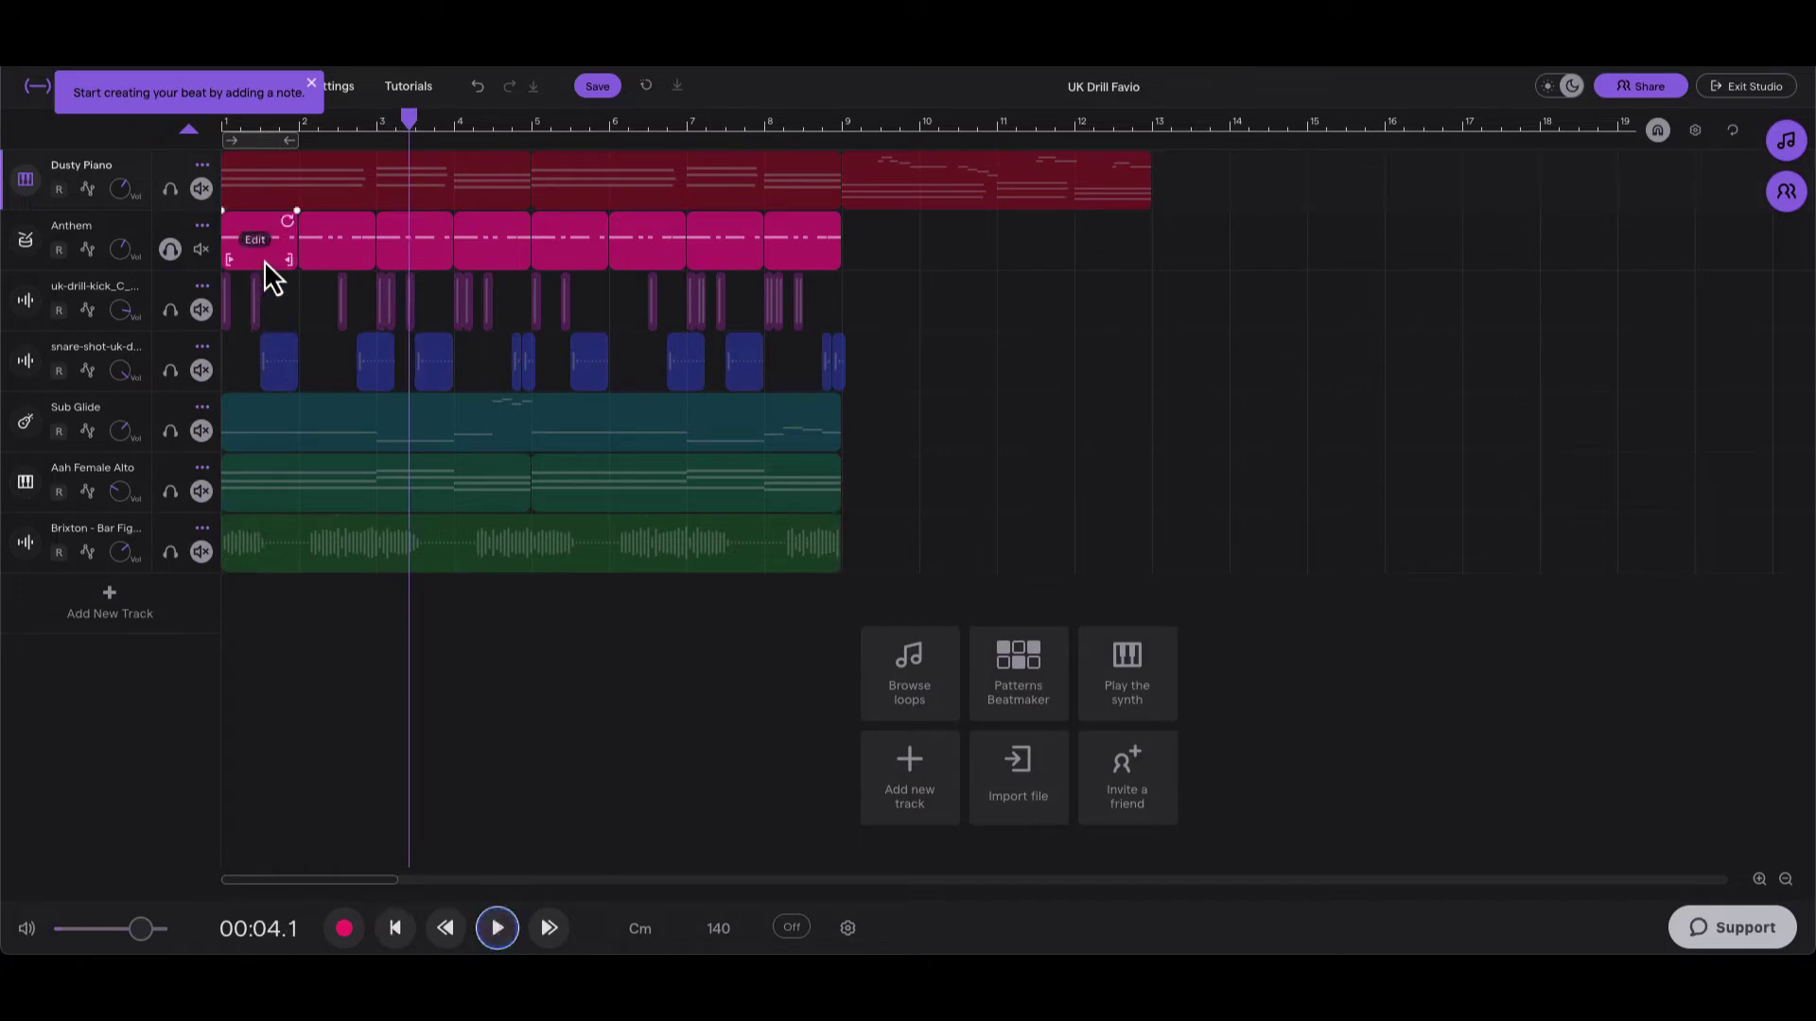
Step: Create an empty Anthem region at bar 9 and open its notes in the piano roll
left_click(259, 253)
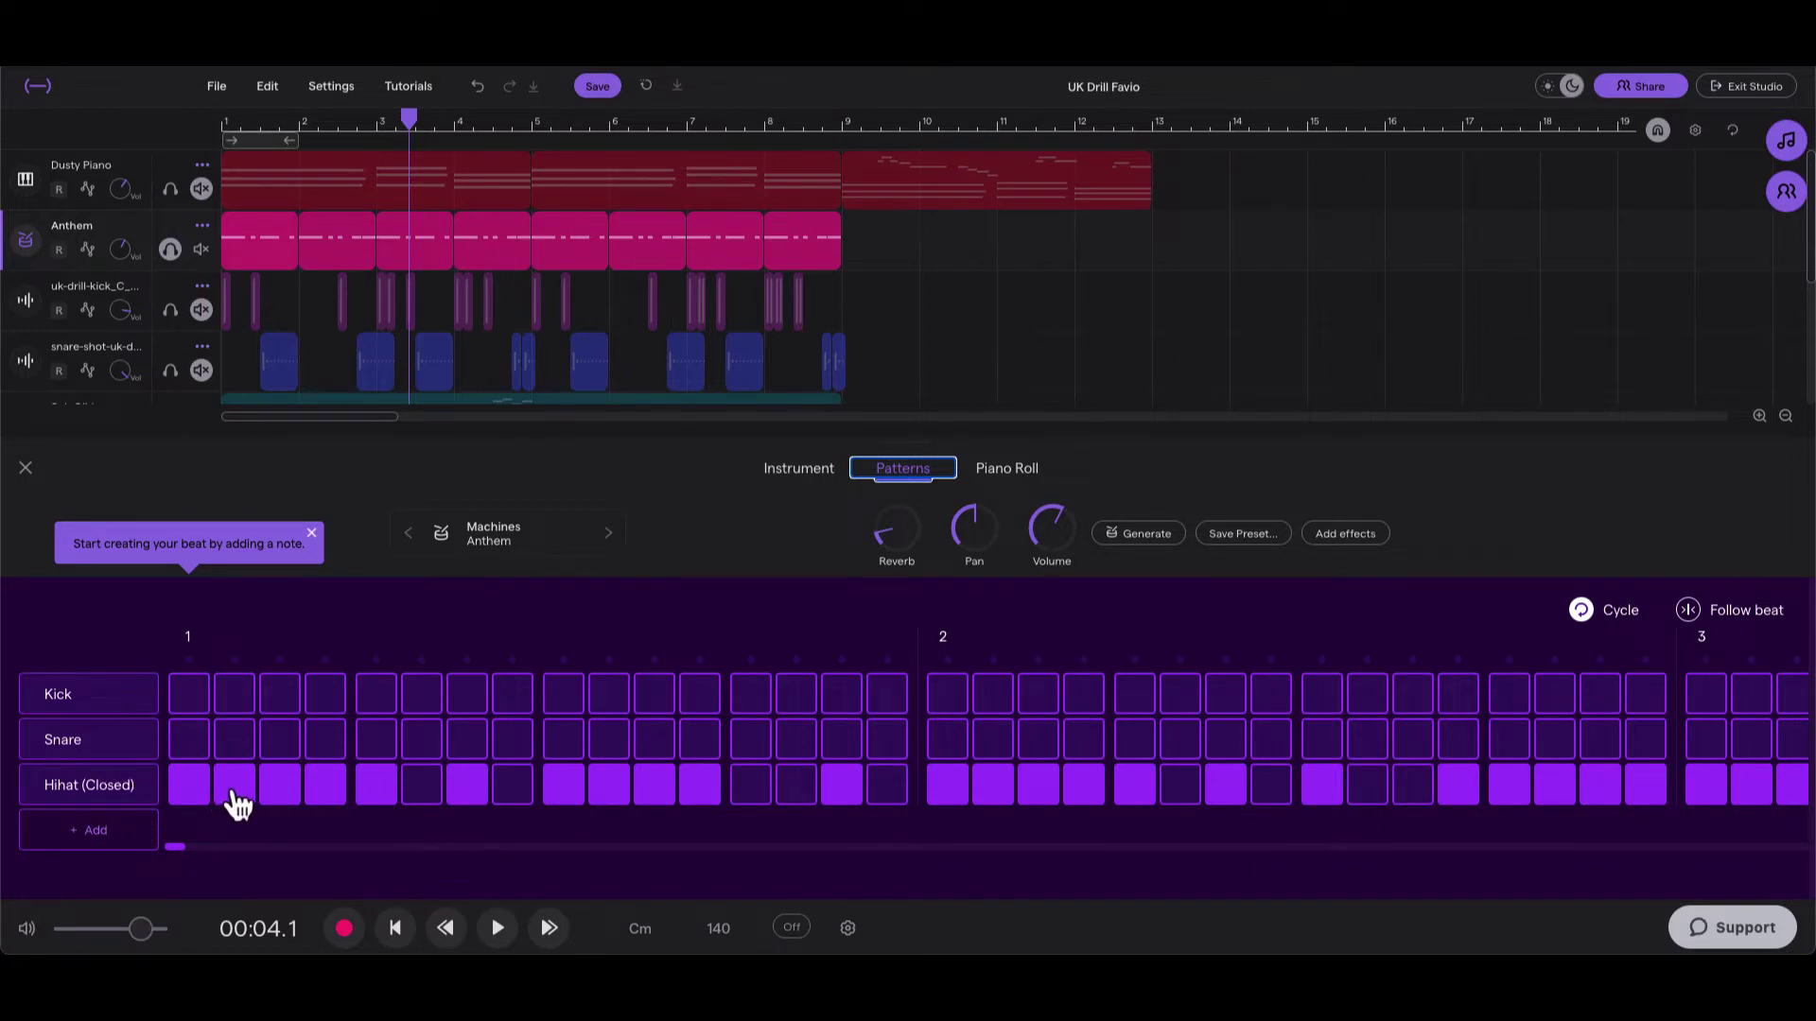
left_click(877, 261)
right_click(870, 243)
left_click(964, 677)
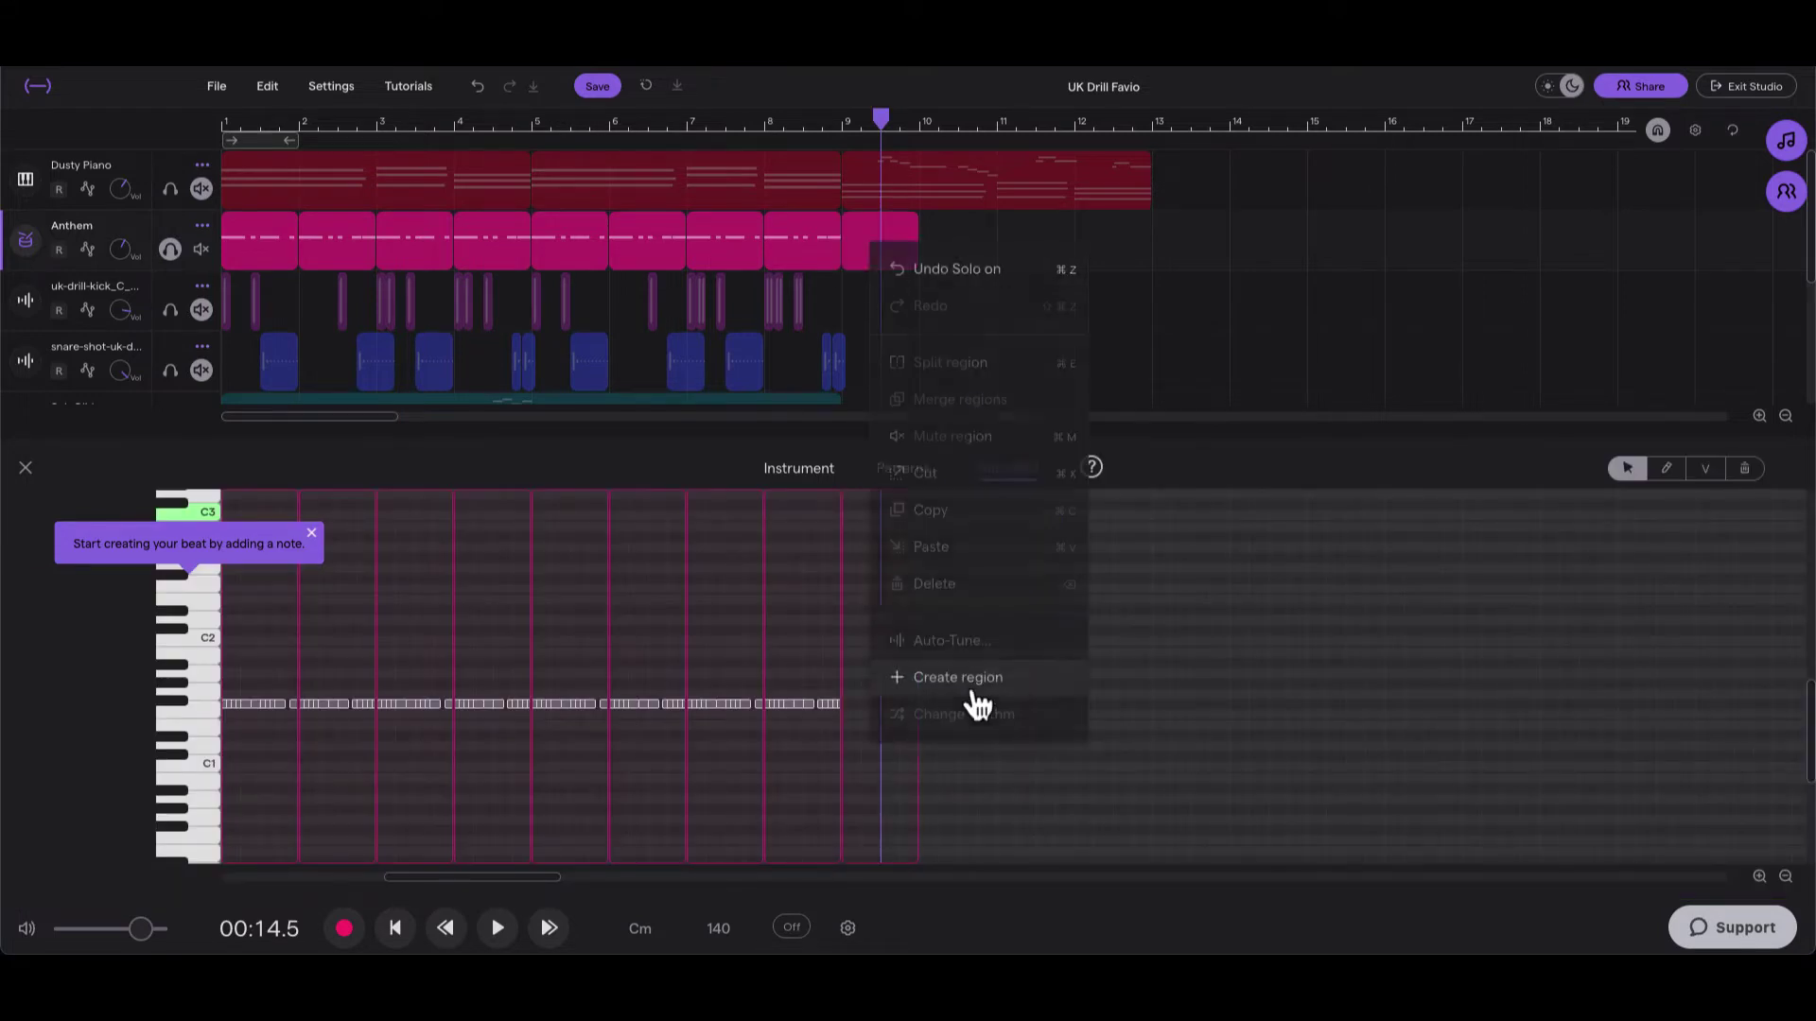
right_click(875, 254)
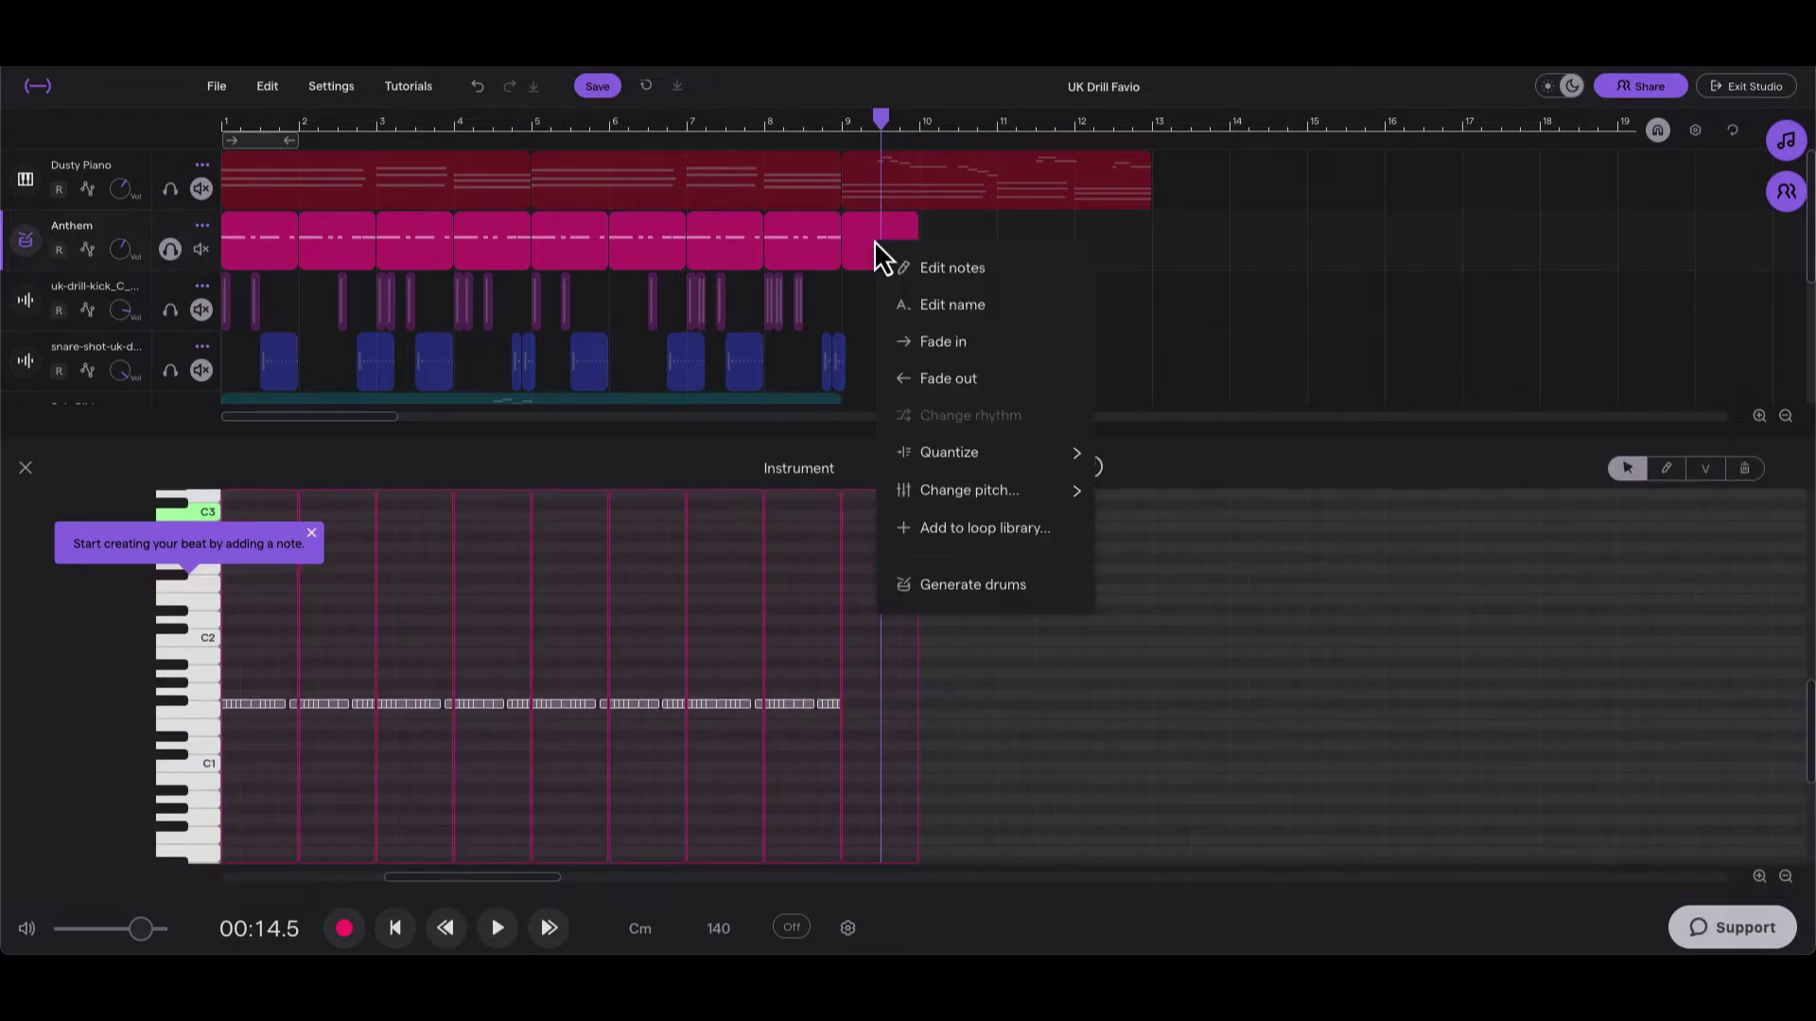
left_click(919, 270)
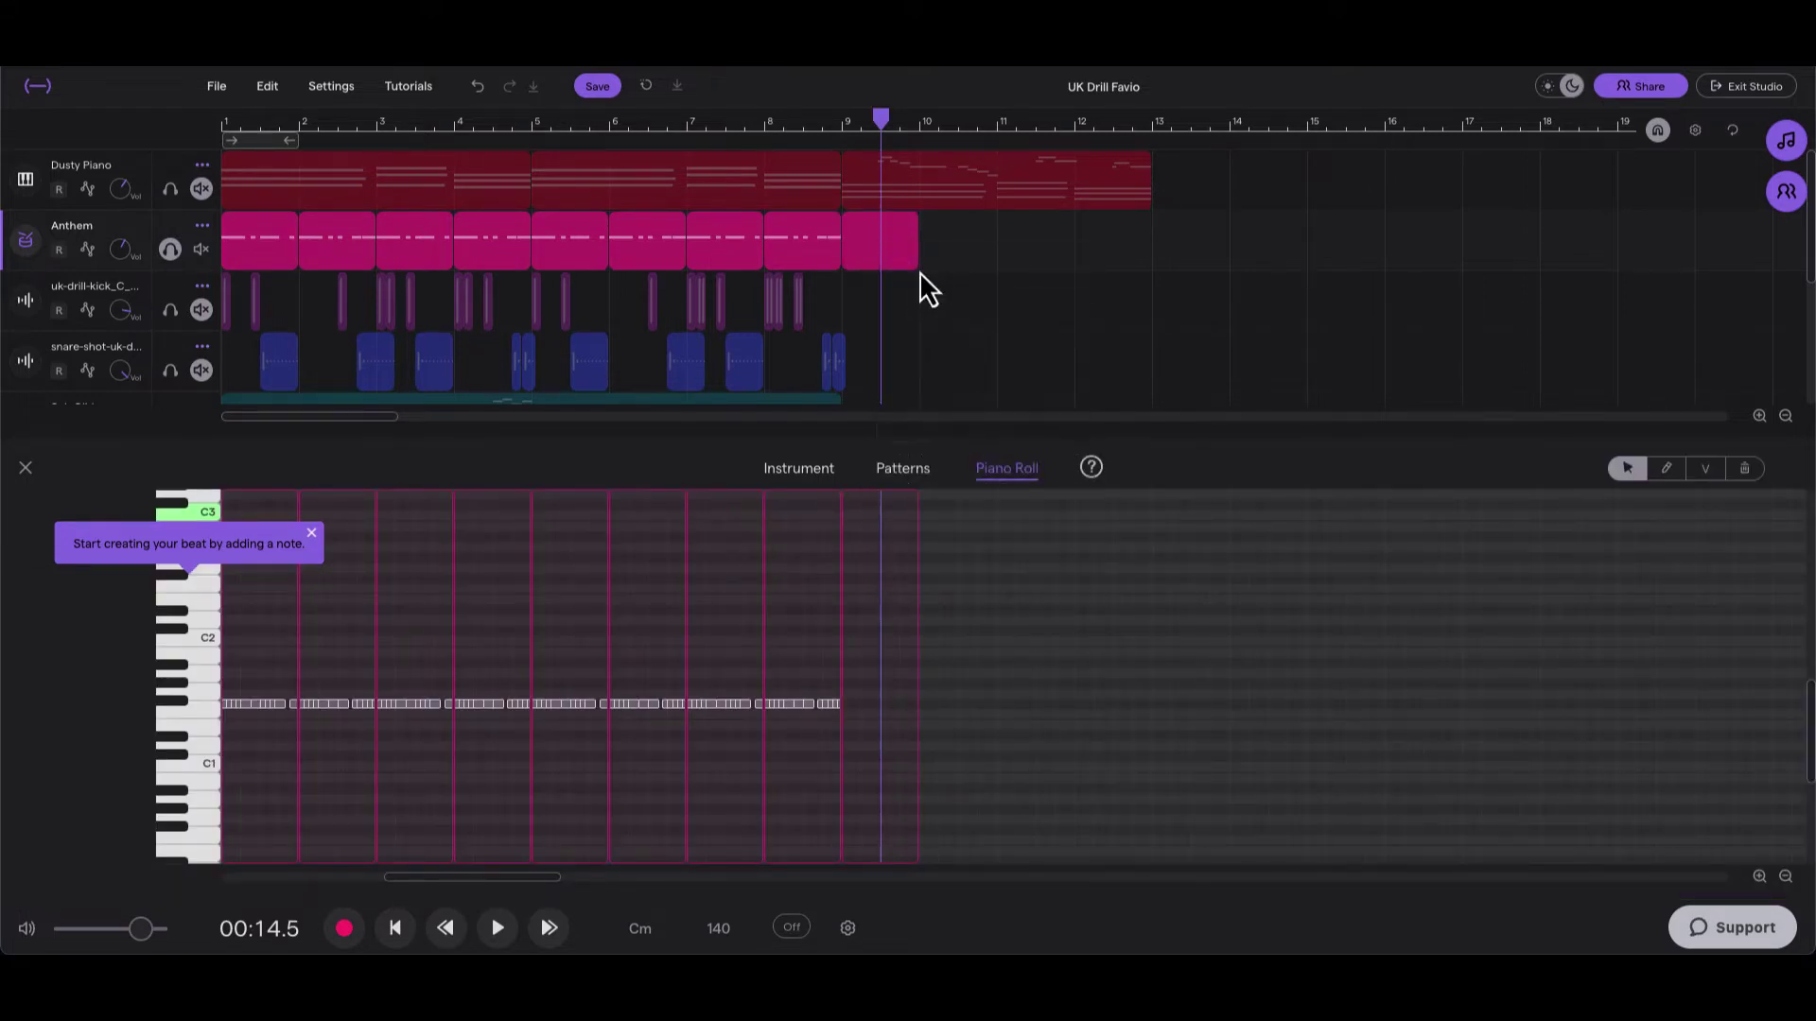
Step: Add a first hi-hat note at bar 9 and shorten it, zoomed in on bars 7–11
left_click(854, 705)
left_click(1758, 876)
left_click(1759, 879)
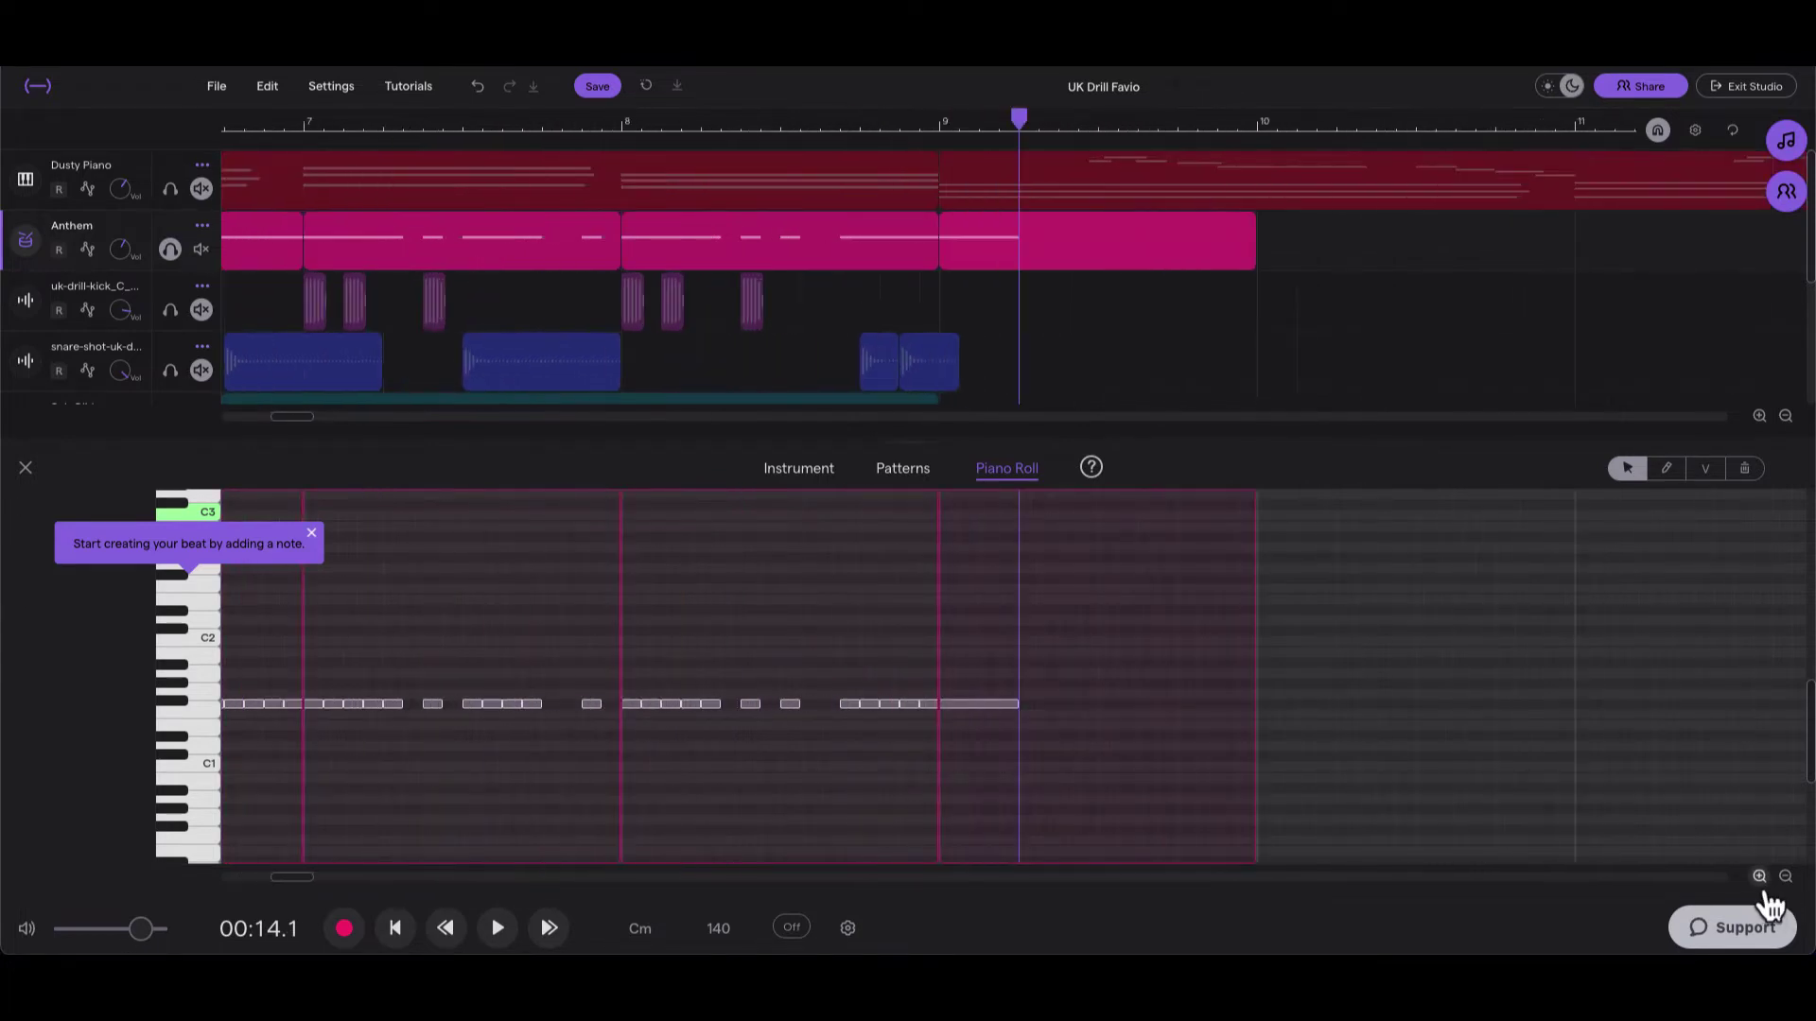
left_click_drag(1019, 705, 962, 707)
Step: Draw more evenly spaced hi-hat notes across bar 9 with the Pencil, then play from bar 9
key("p")
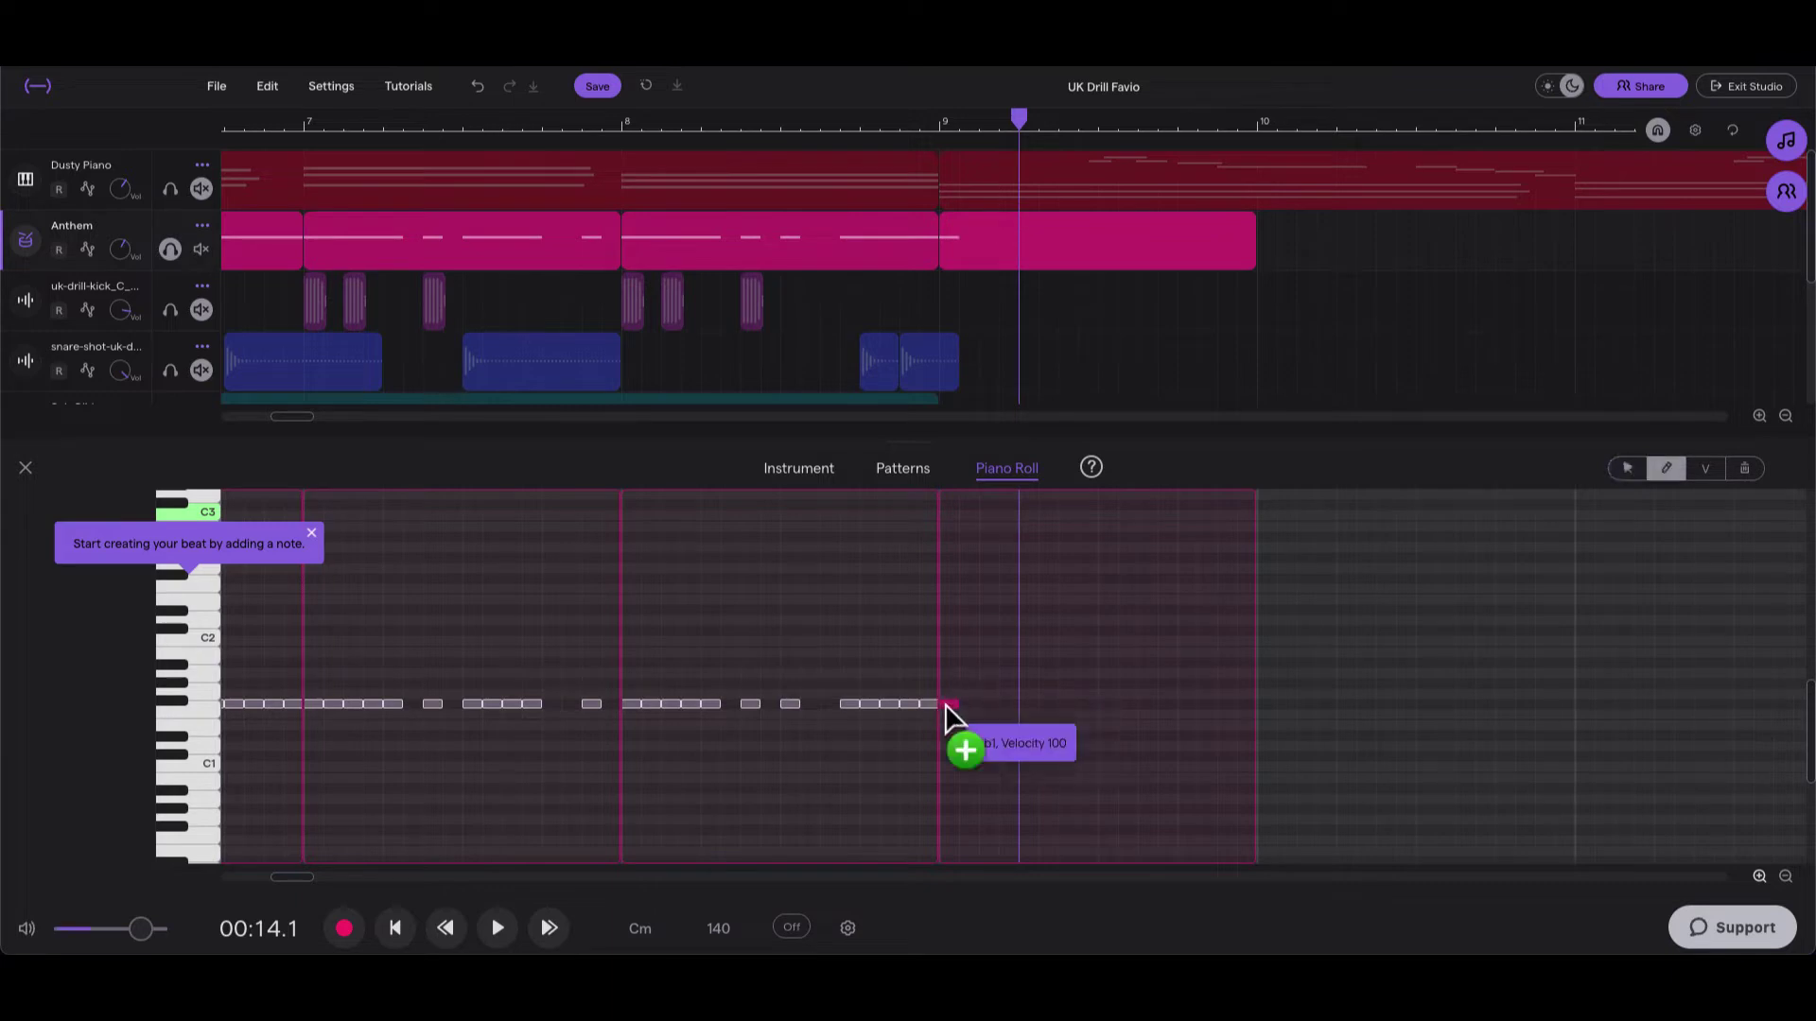
left_click(1003, 706)
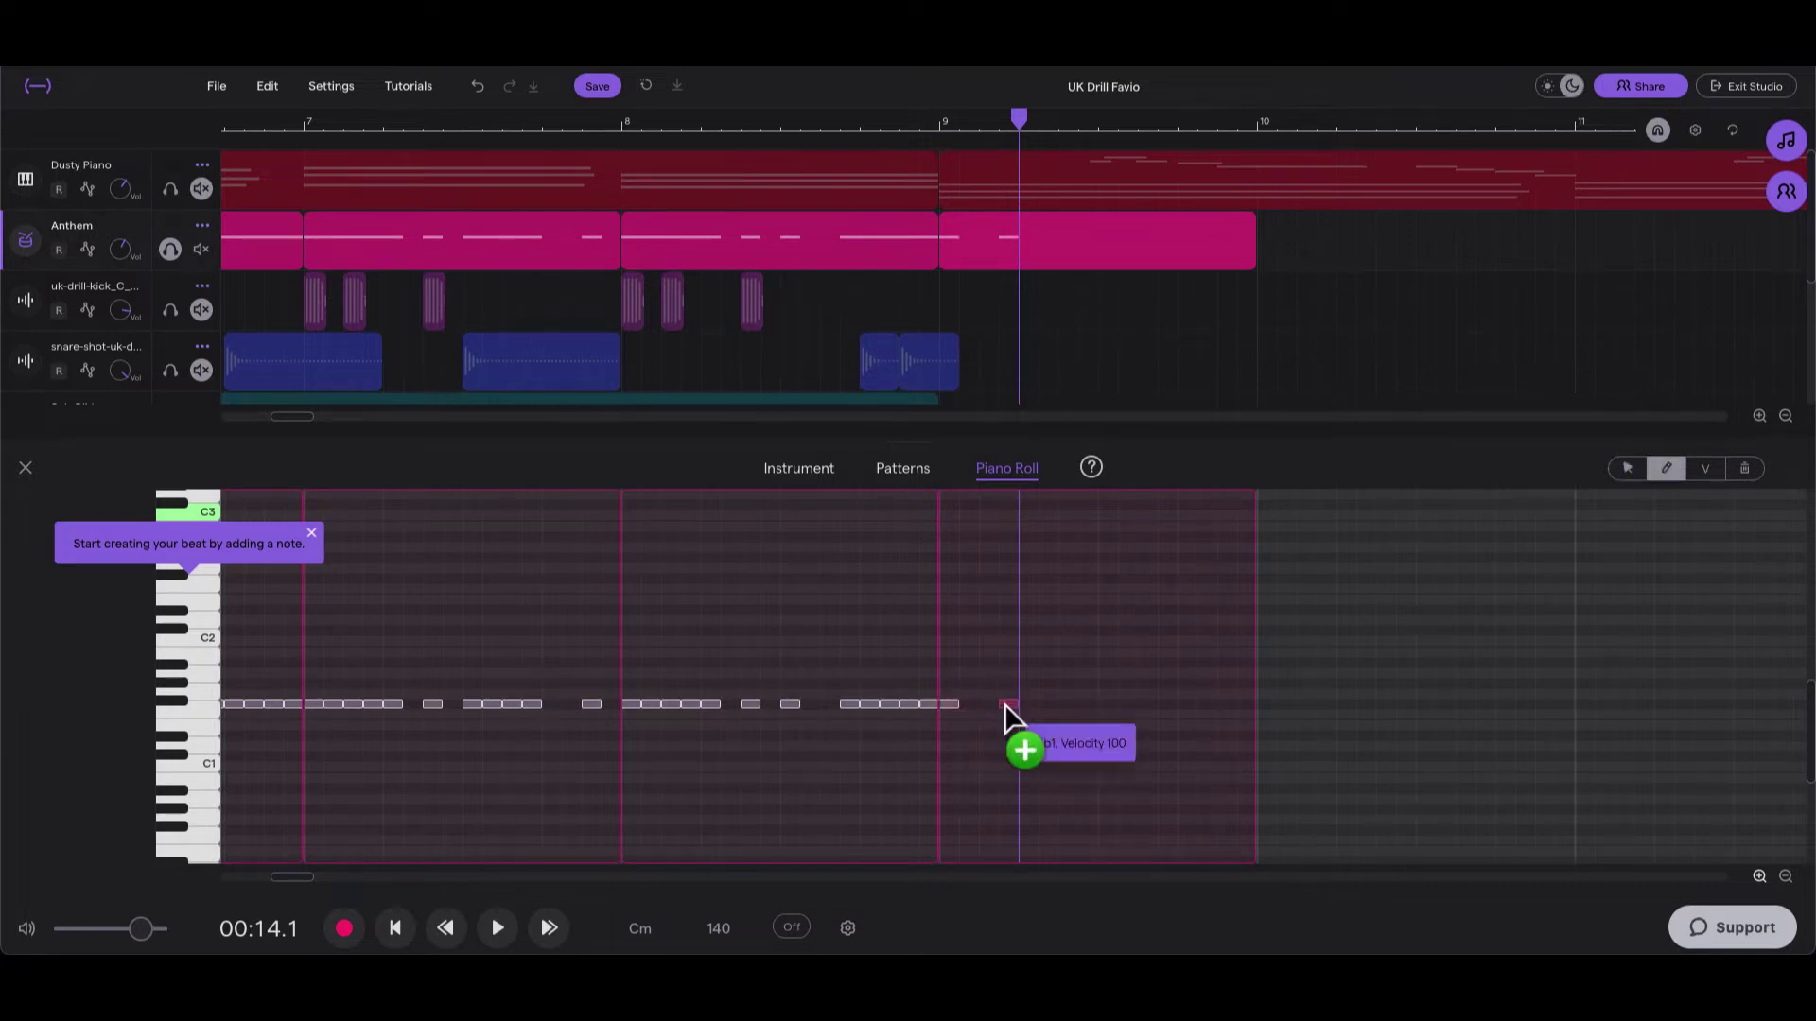
left_click(1059, 706)
left_click(1101, 705)
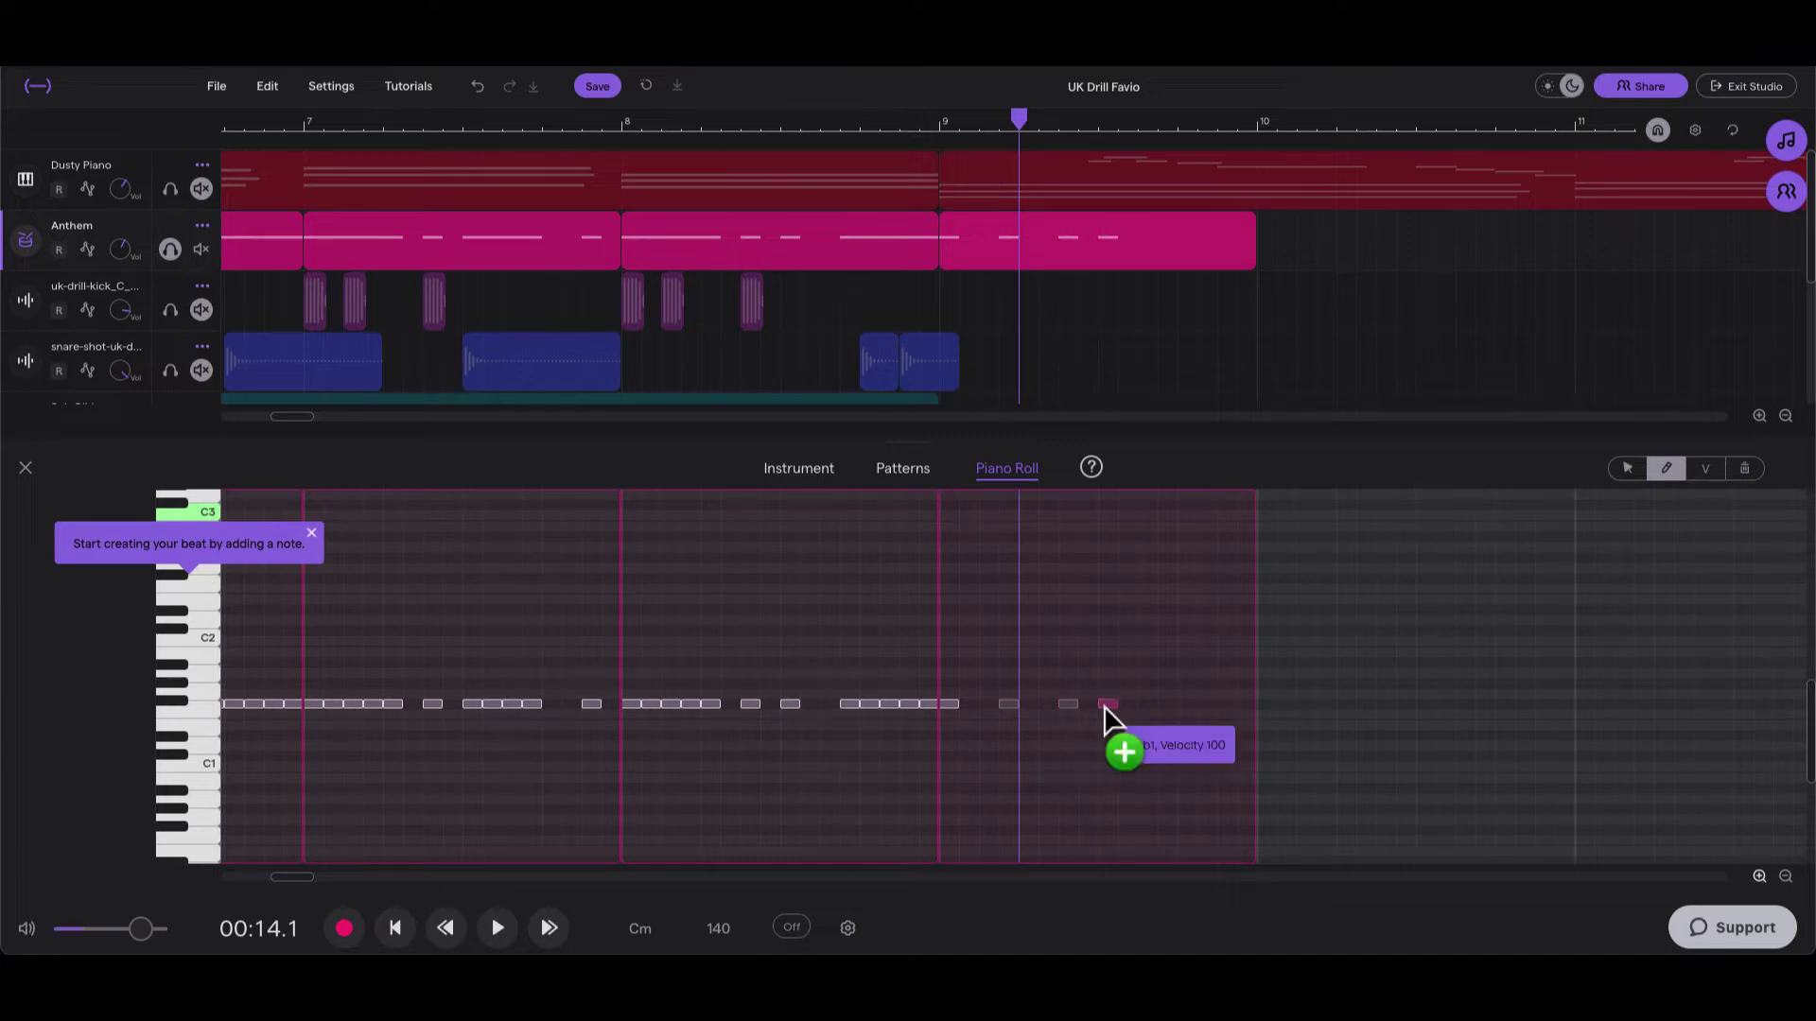
left_click(1159, 705)
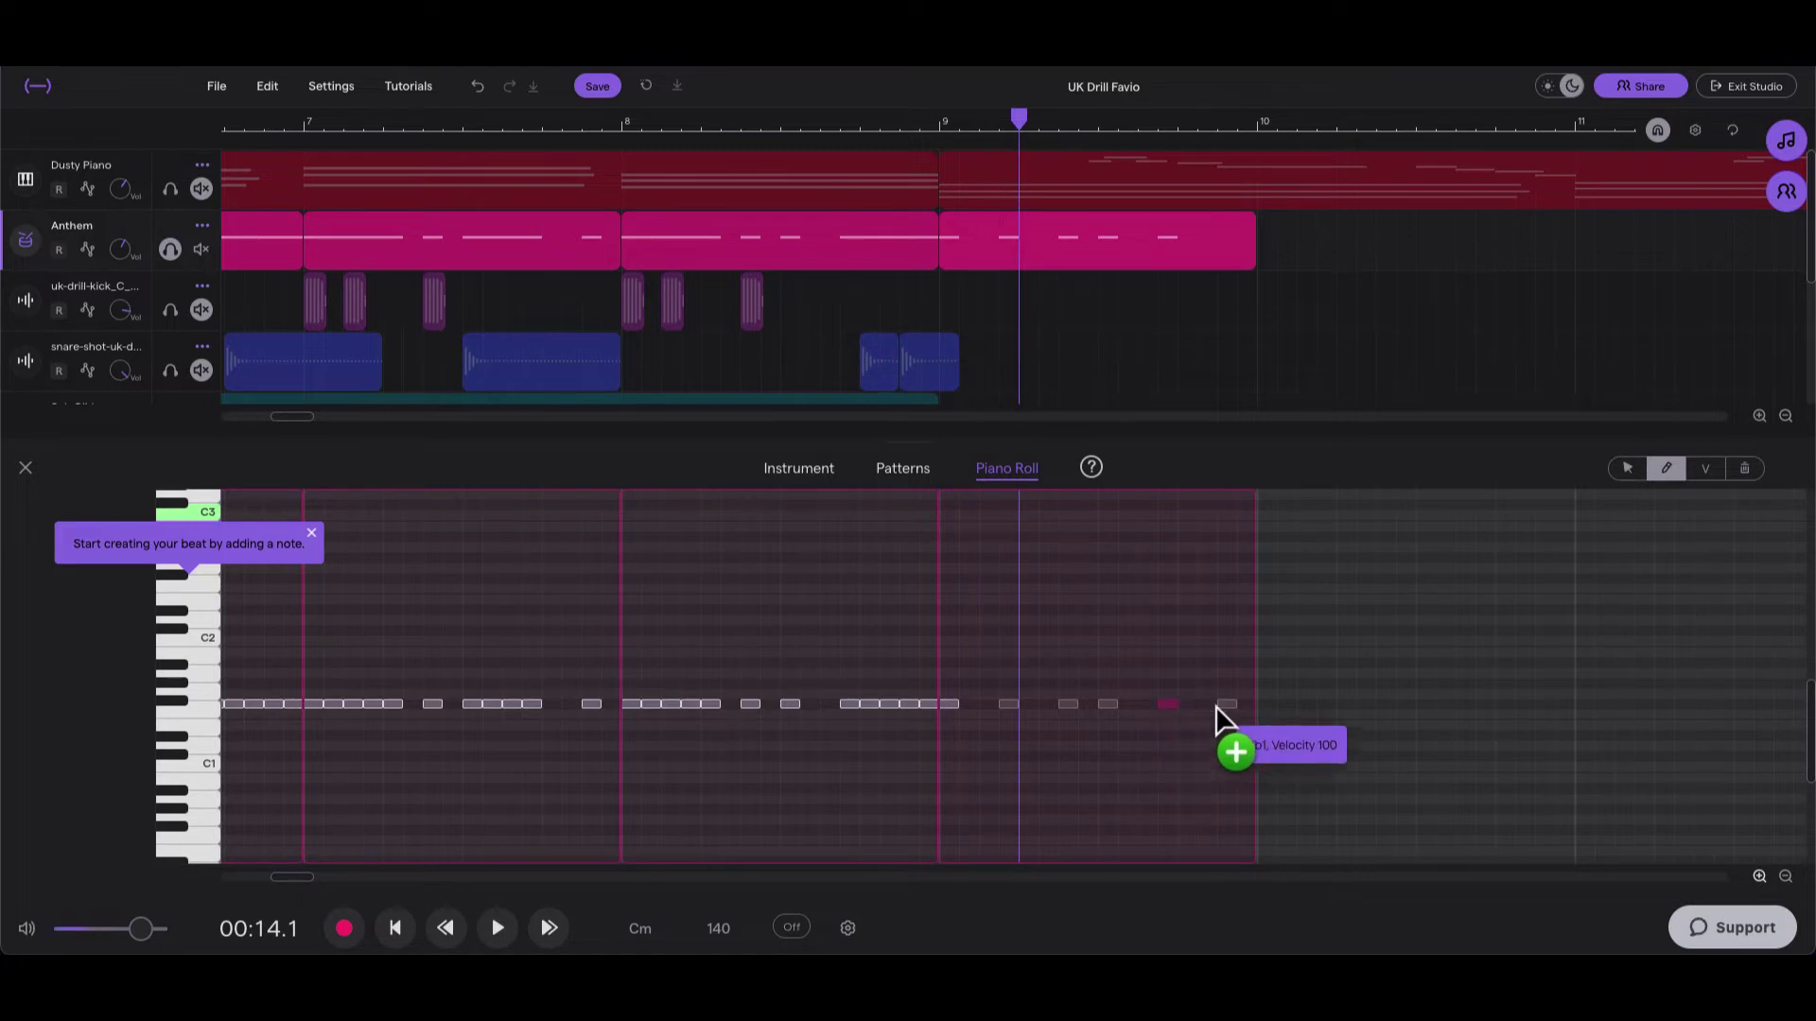
left_click(1220, 705)
key("v")
left_click(942, 121)
key("space")
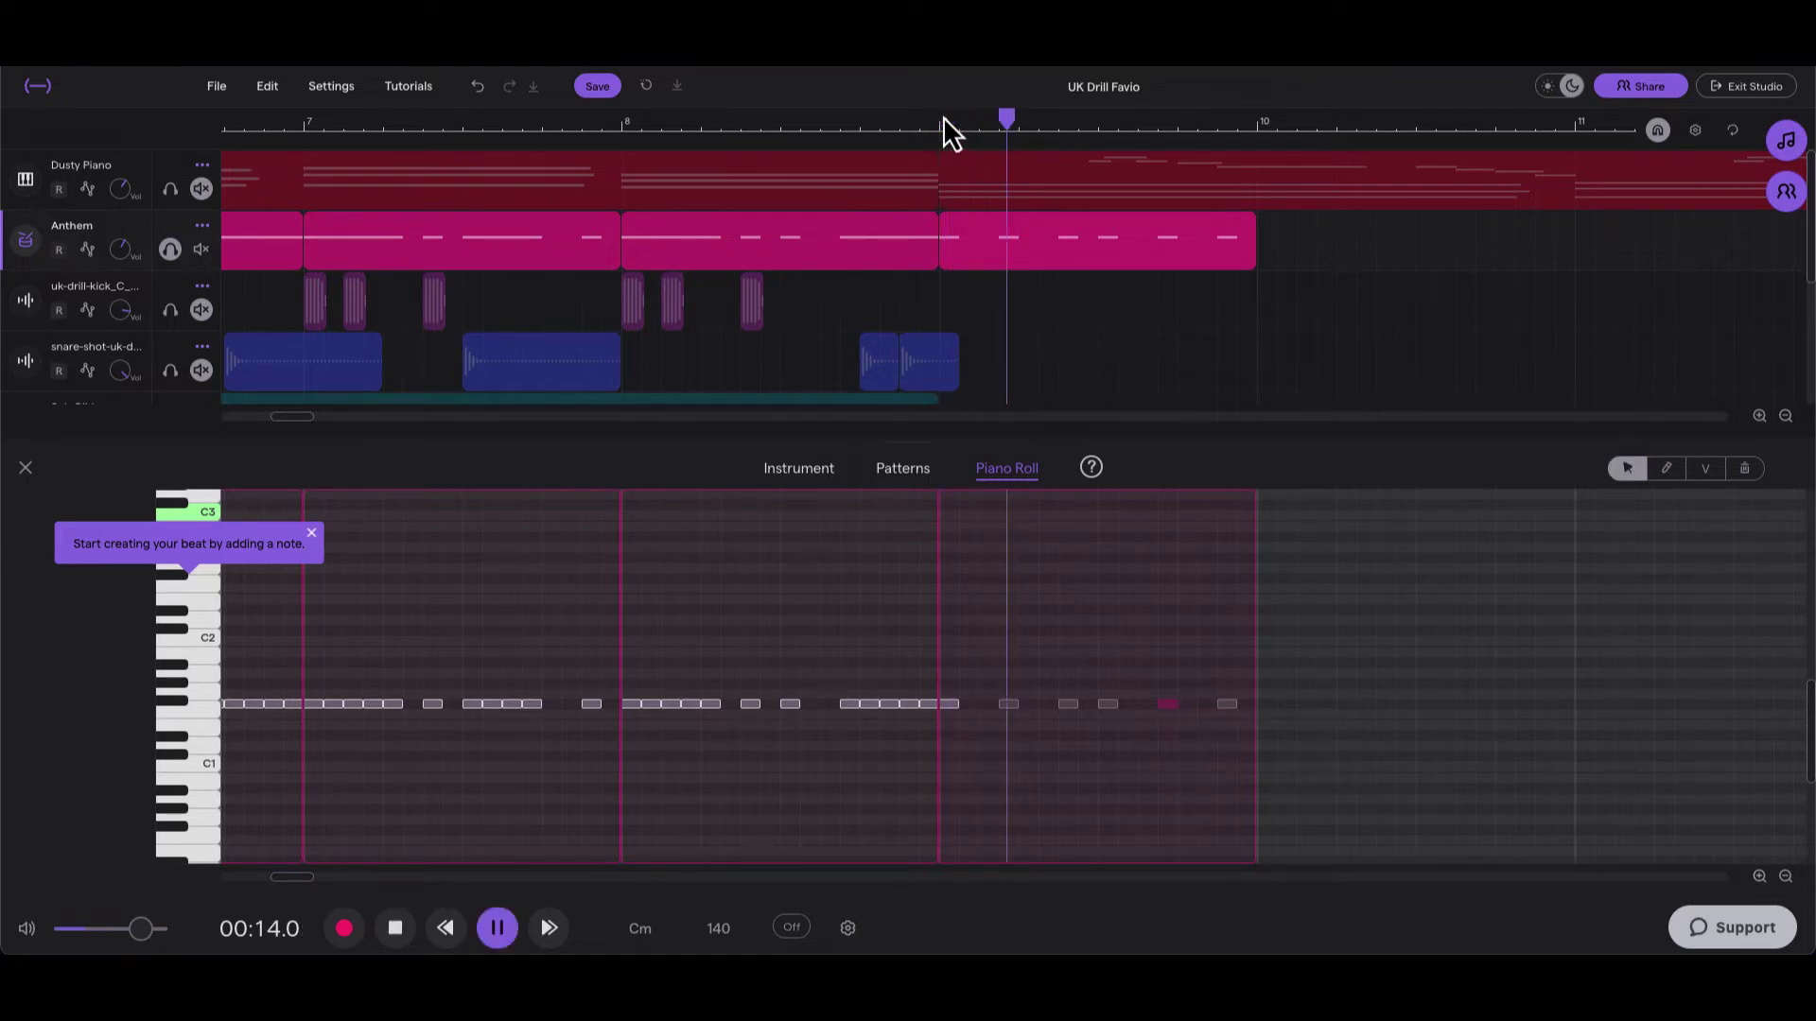
key("space")
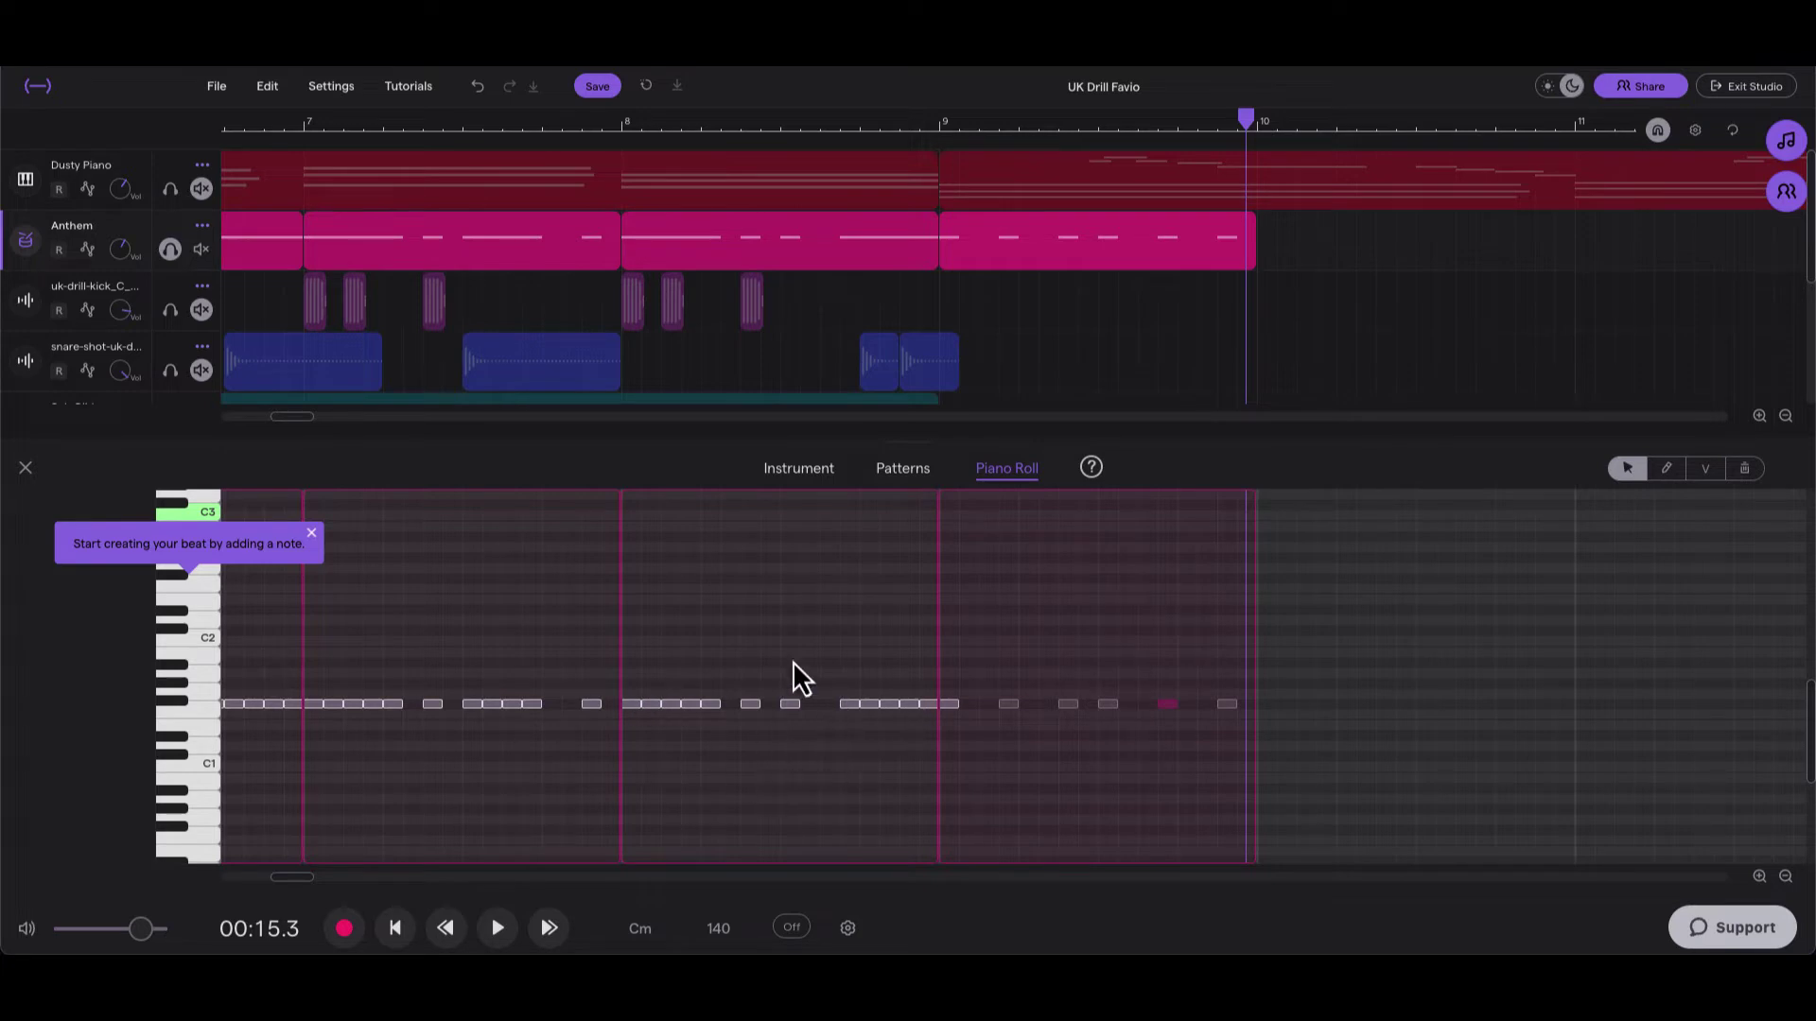
Step: With the Velocity tool, set Gb1 hi-hat note velocities to 28, 60, 45 and 127
left_click(907, 482)
left_click(988, 478)
left_click(1704, 471)
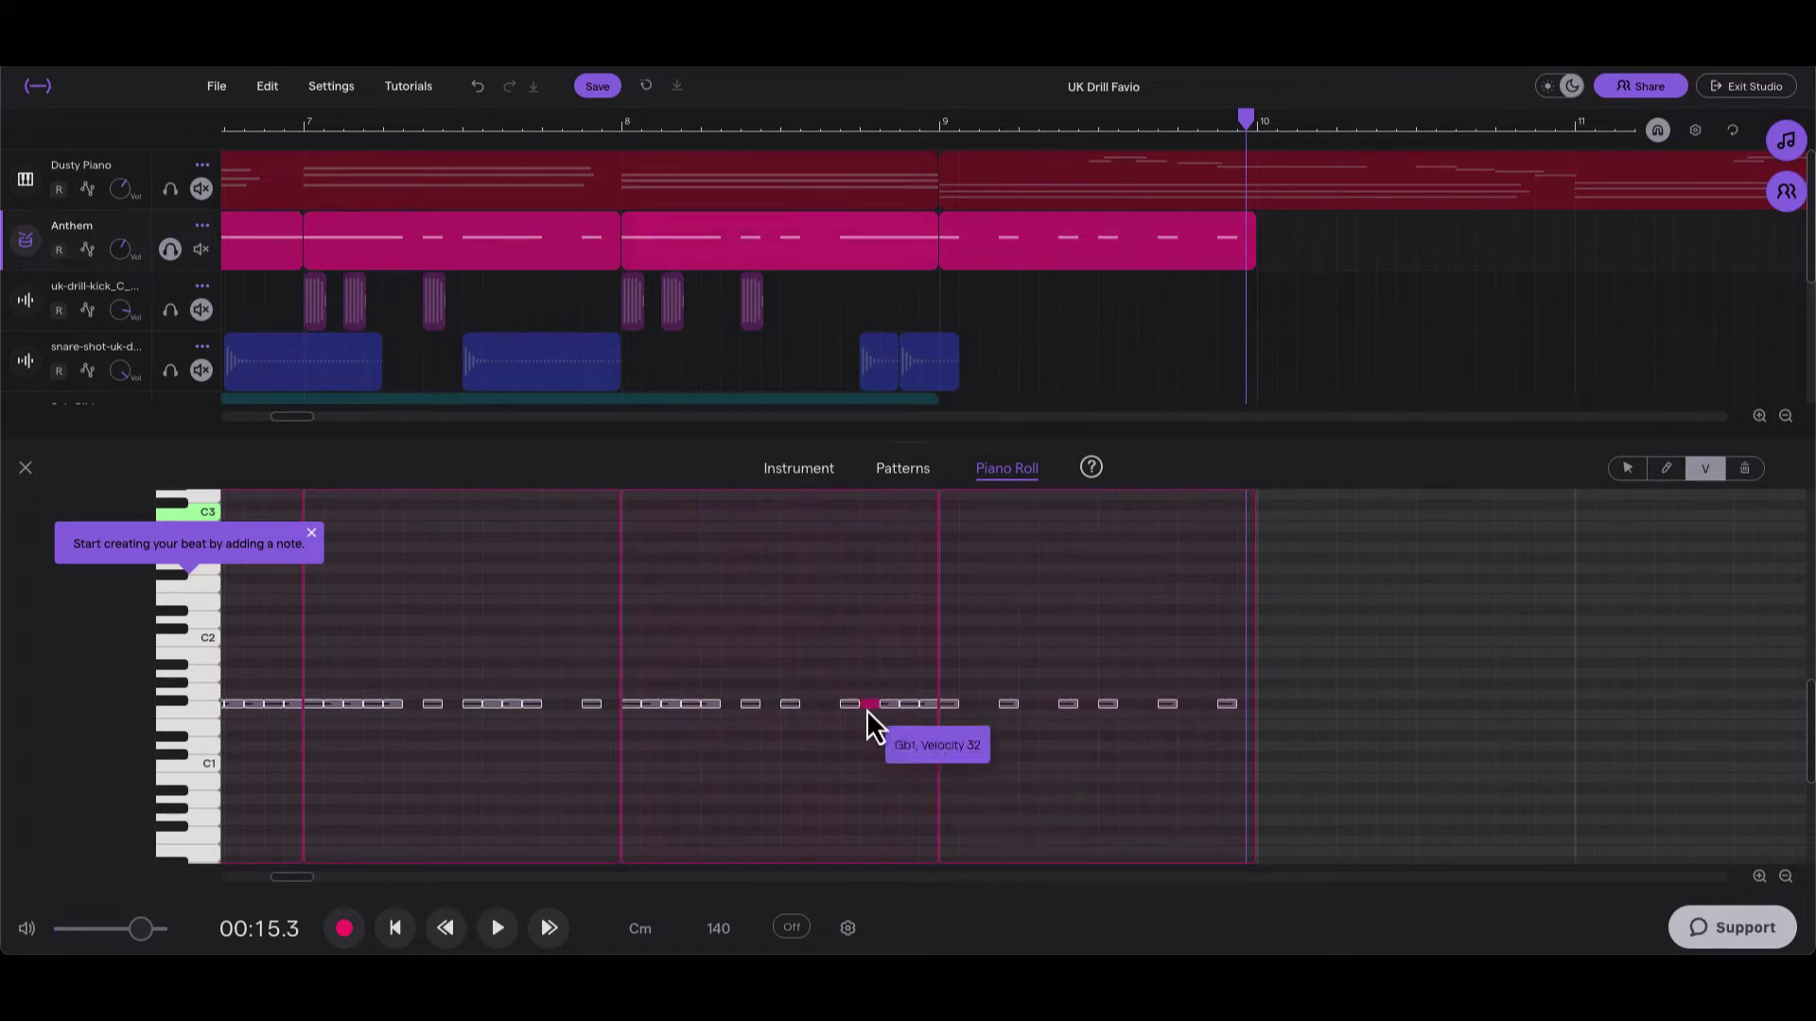
mouse_move(866, 710)
left_click(975, 712)
left_click_drag(972, 712, 977, 781)
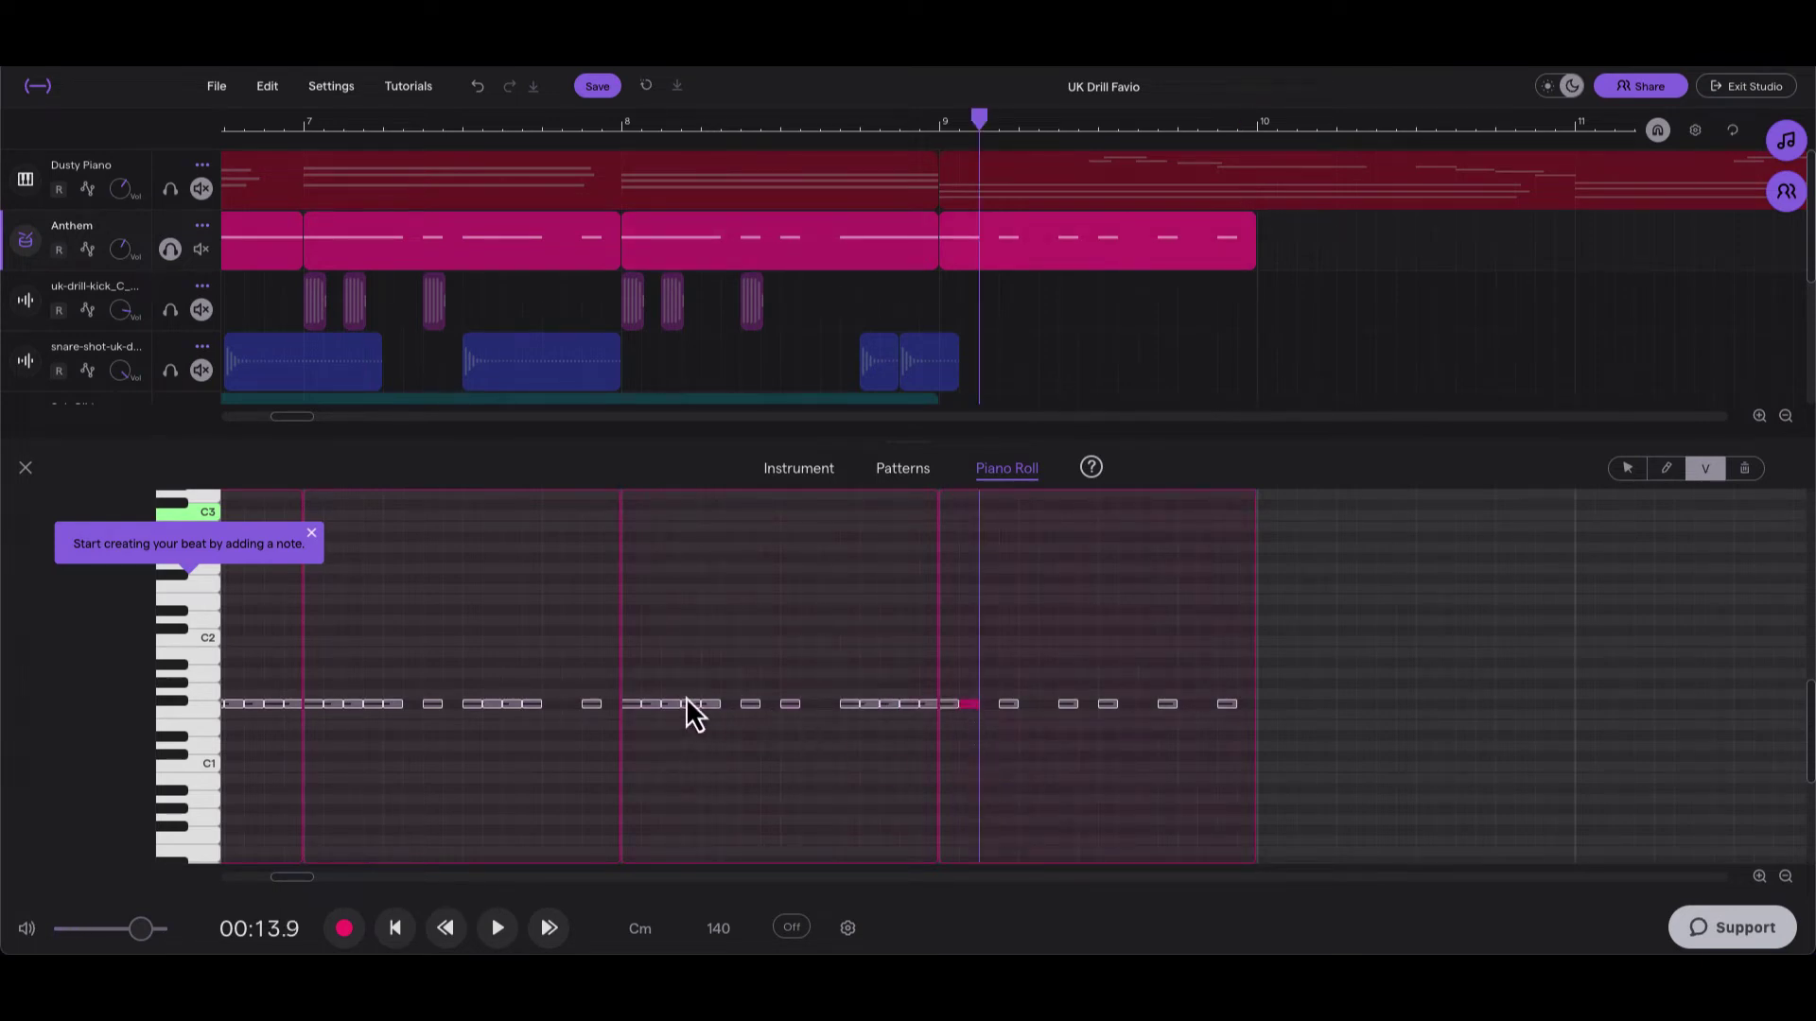
left_click_drag(657, 705, 659, 708)
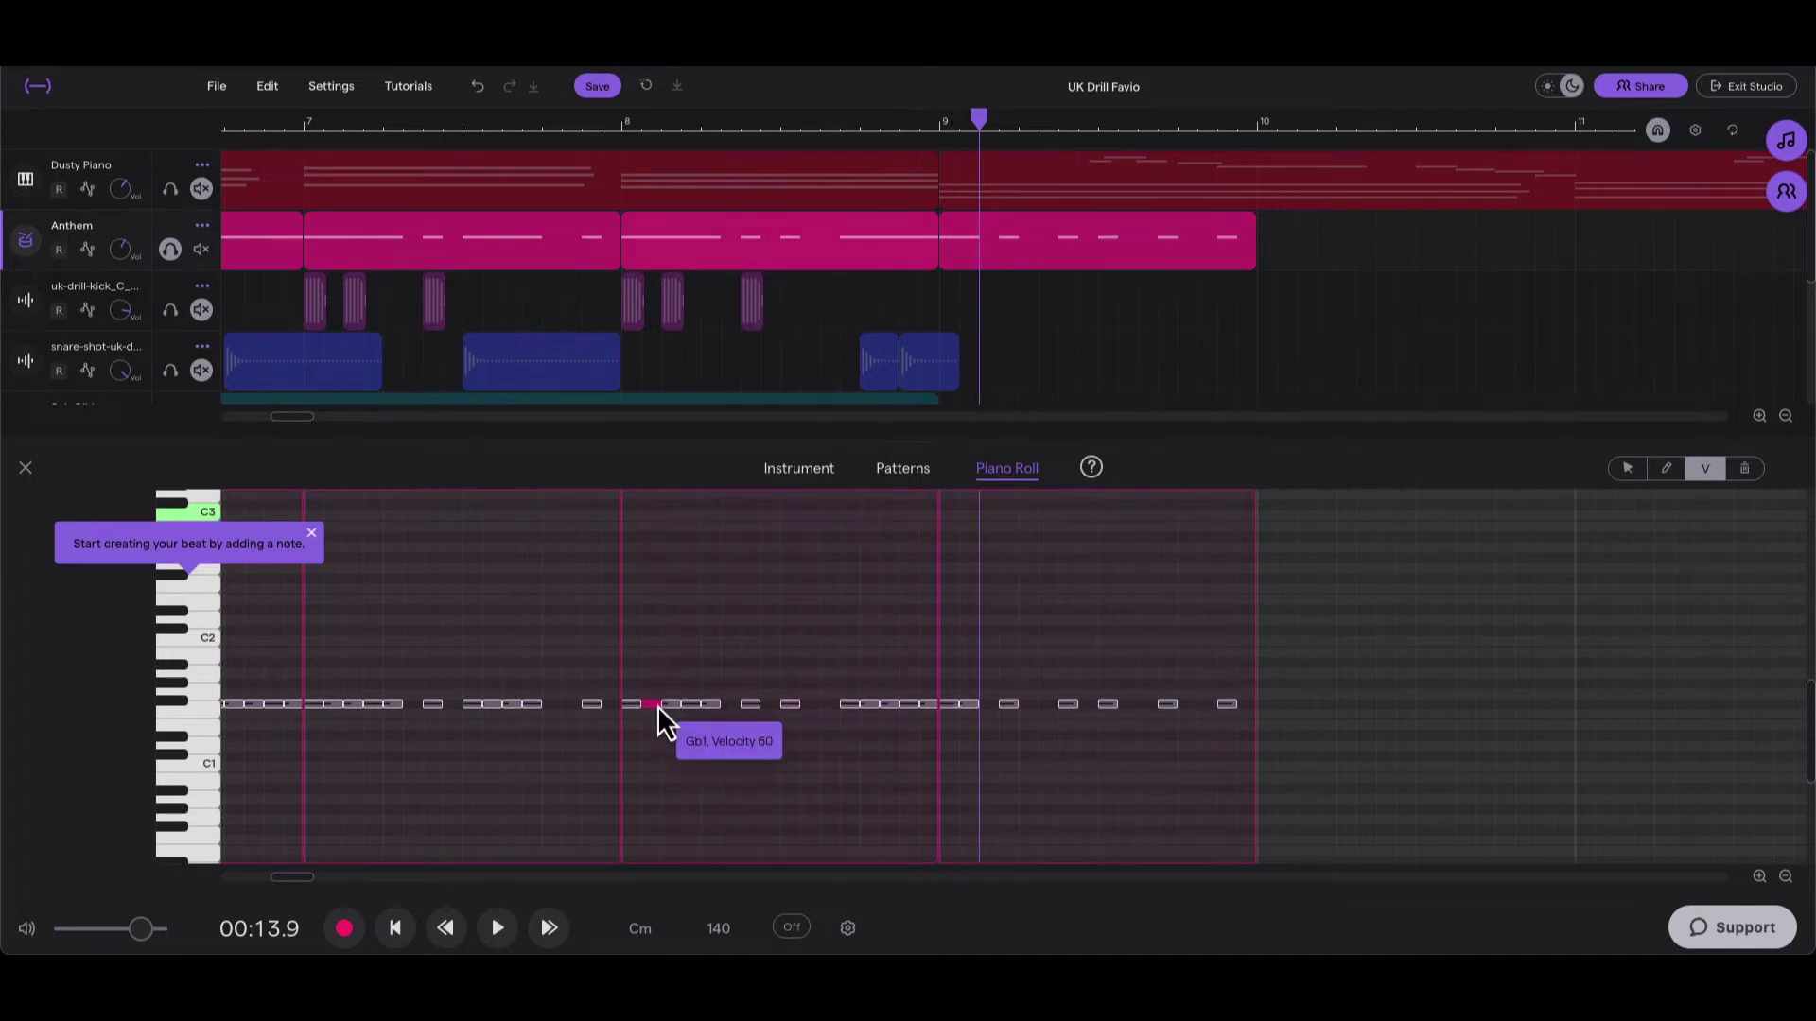
left_click(671, 704)
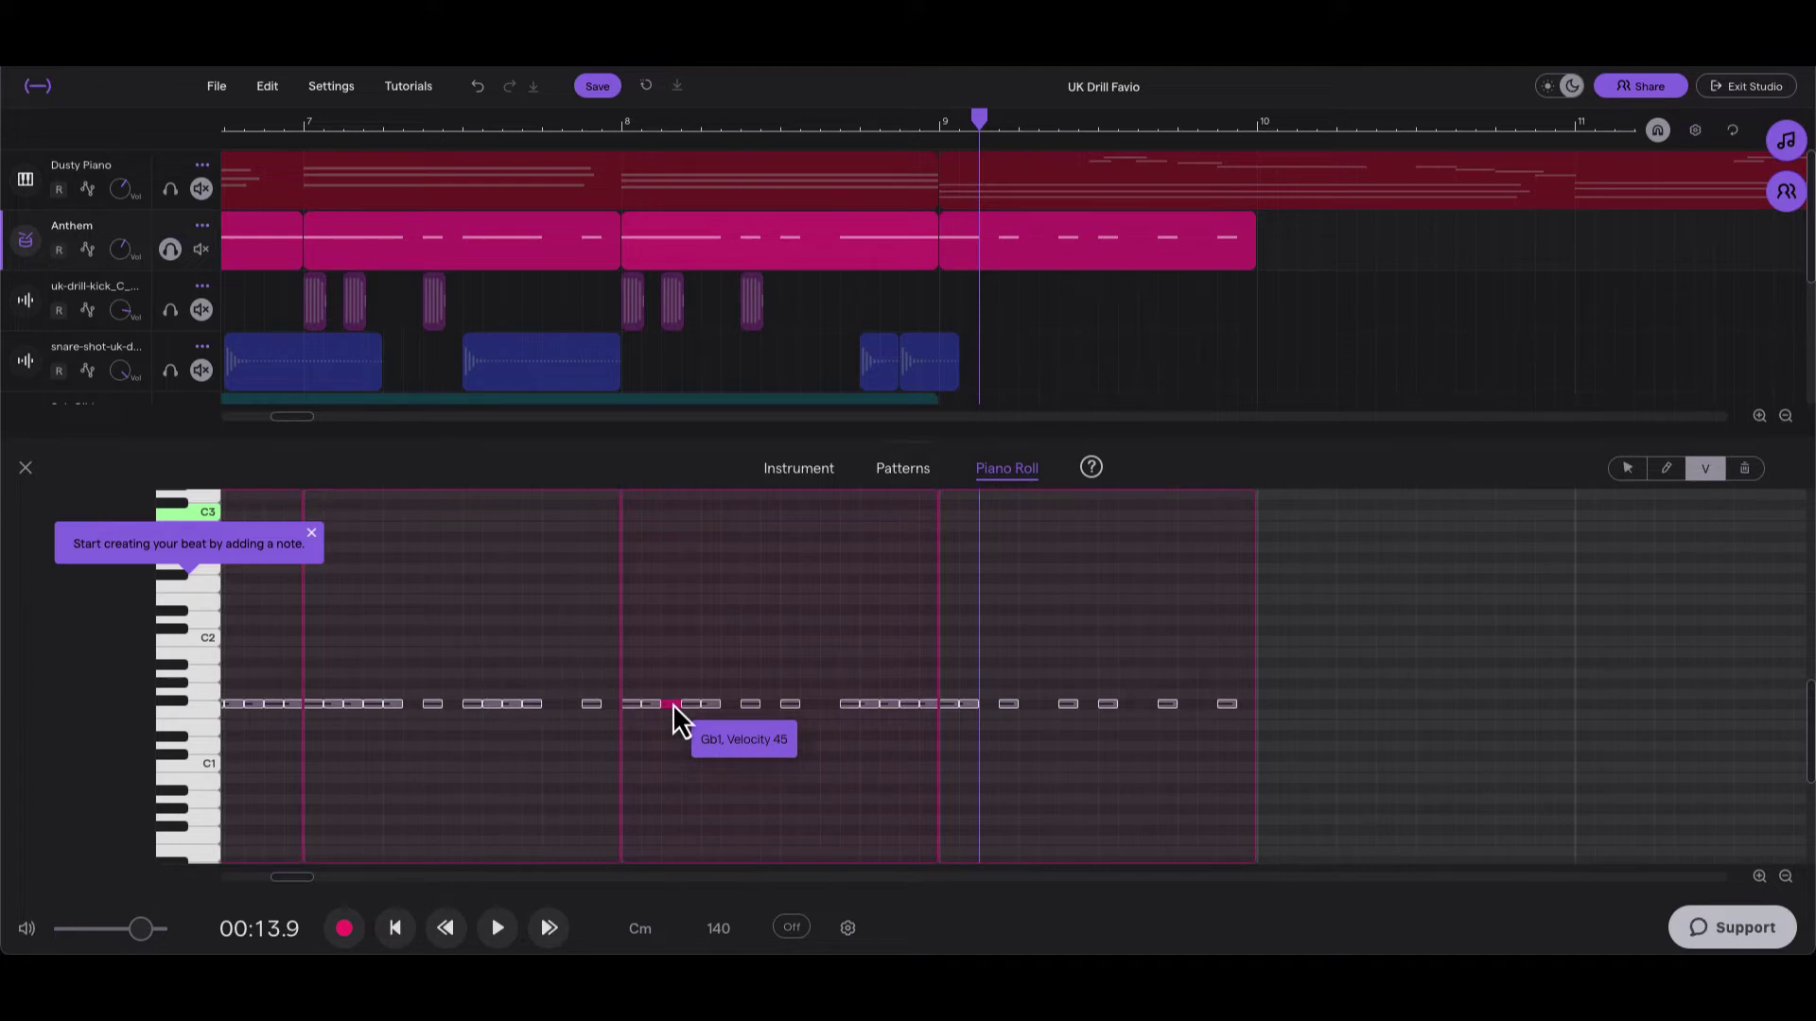
left_click(633, 705)
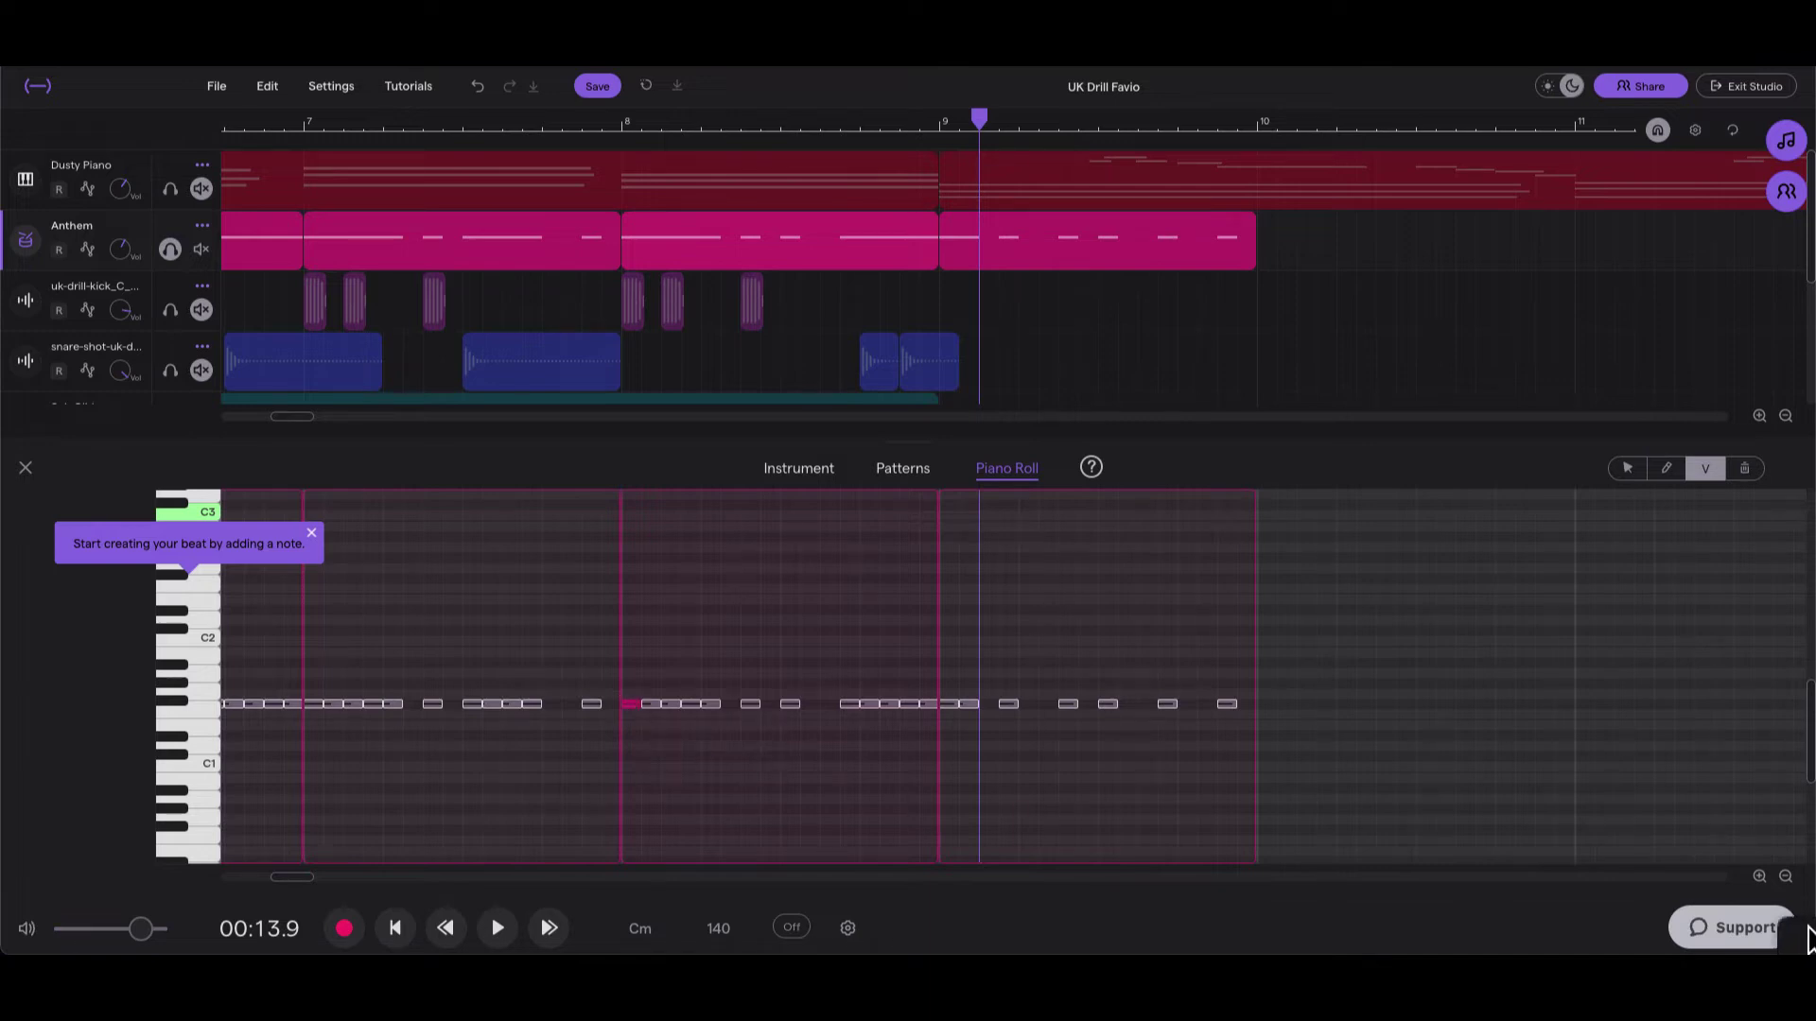
Step: Zoom out across the whole song and close the Piano Roll to show all tracks
left_click(1785, 877)
left_click(1785, 877)
left_click(1785, 876)
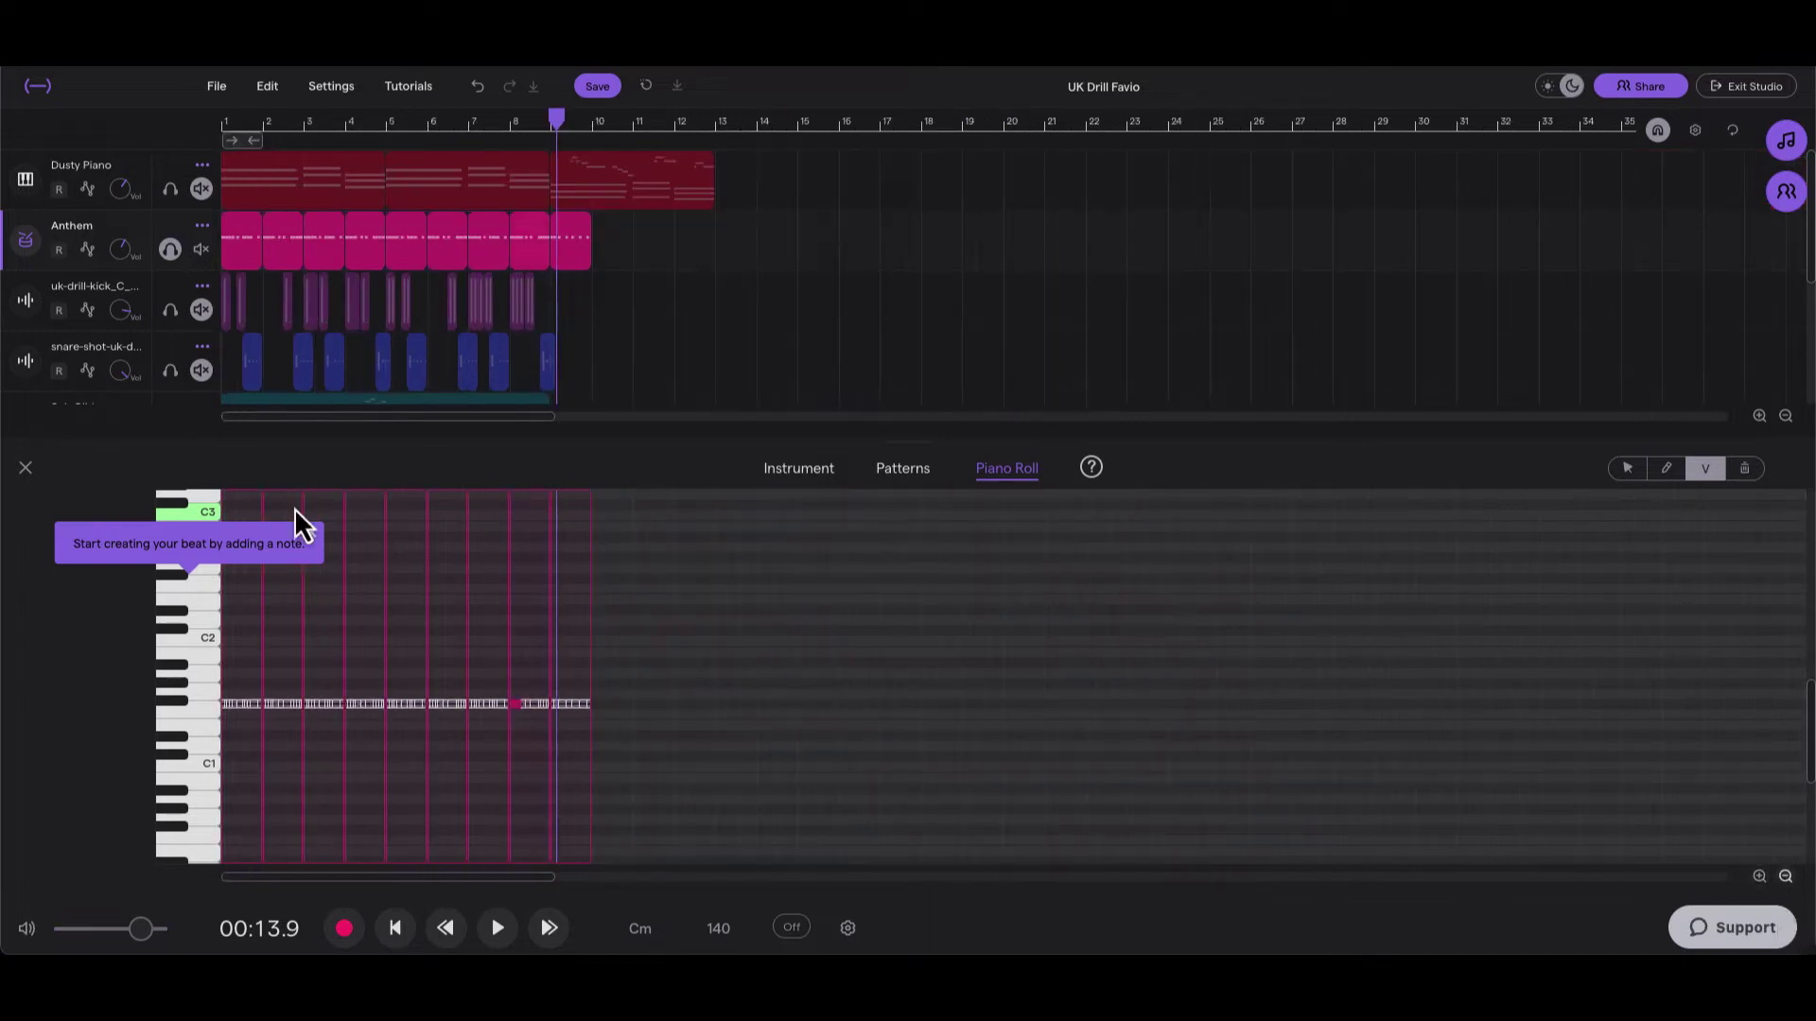
left_click(25, 467)
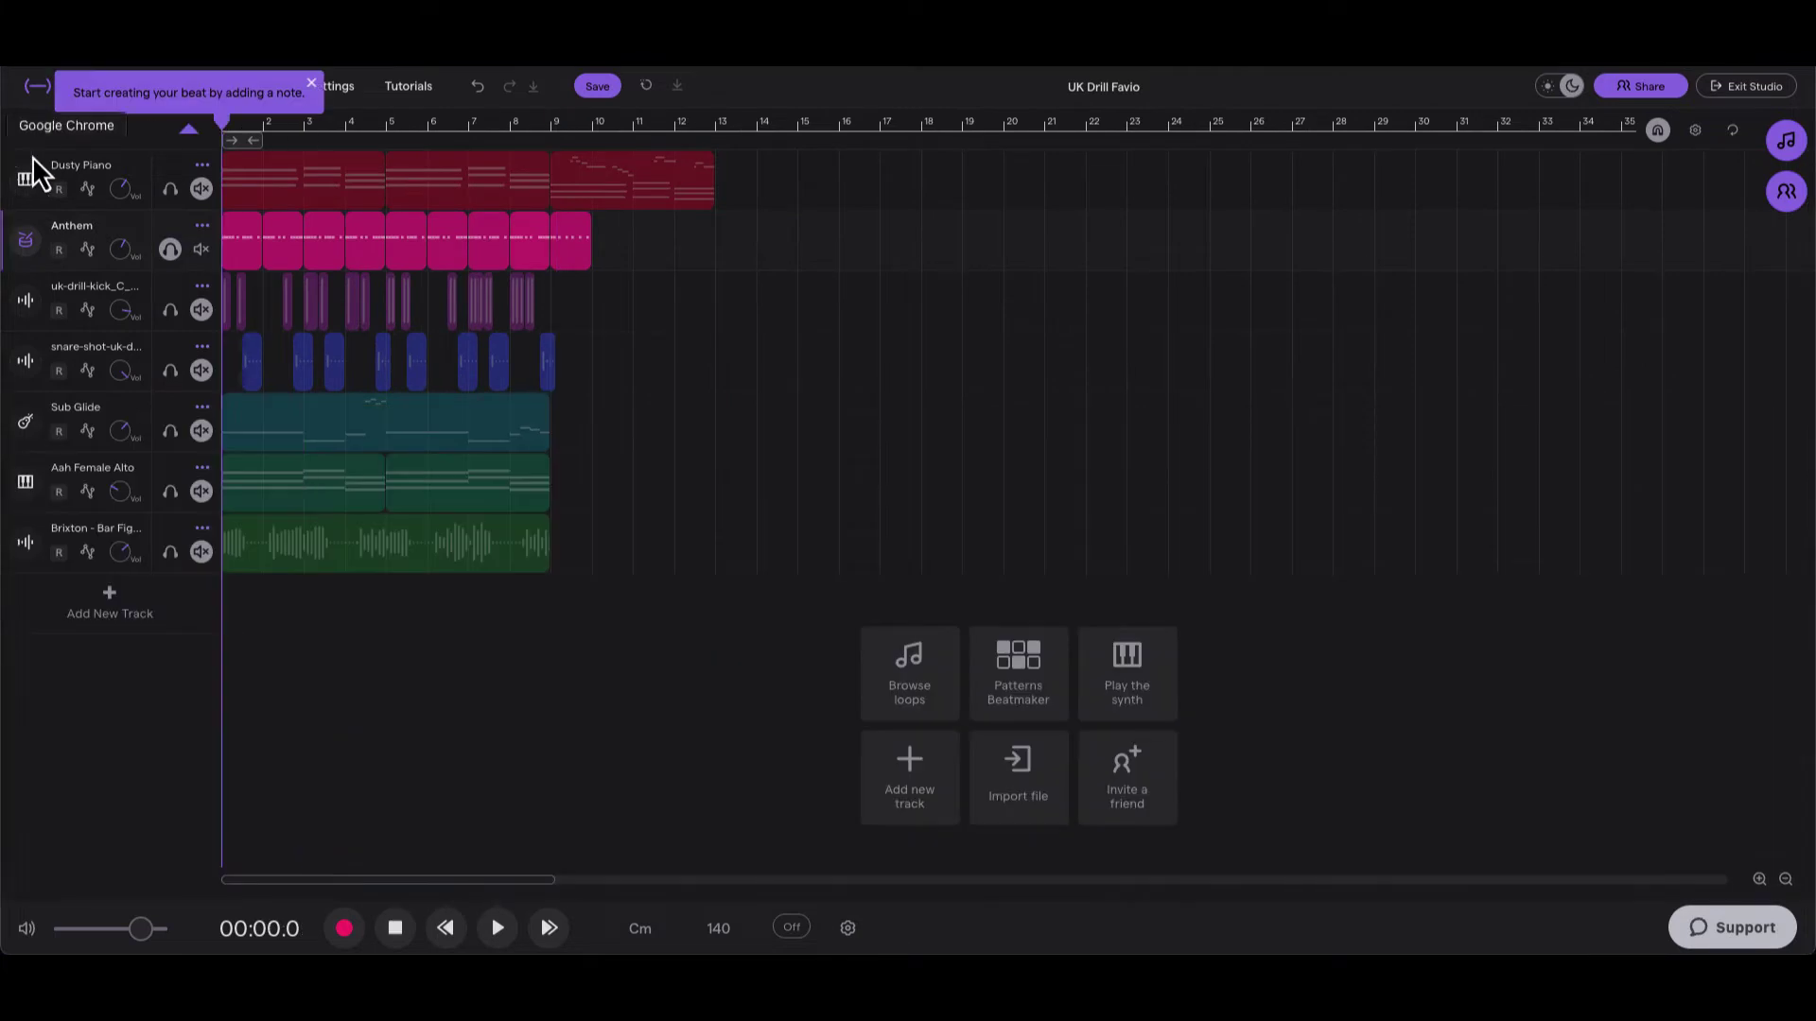
Step: Unsolo Anthem, unmute and solo the kick, play, then add Anthem and Dusty Piano to the solo
left_click(171, 250)
left_click(201, 309)
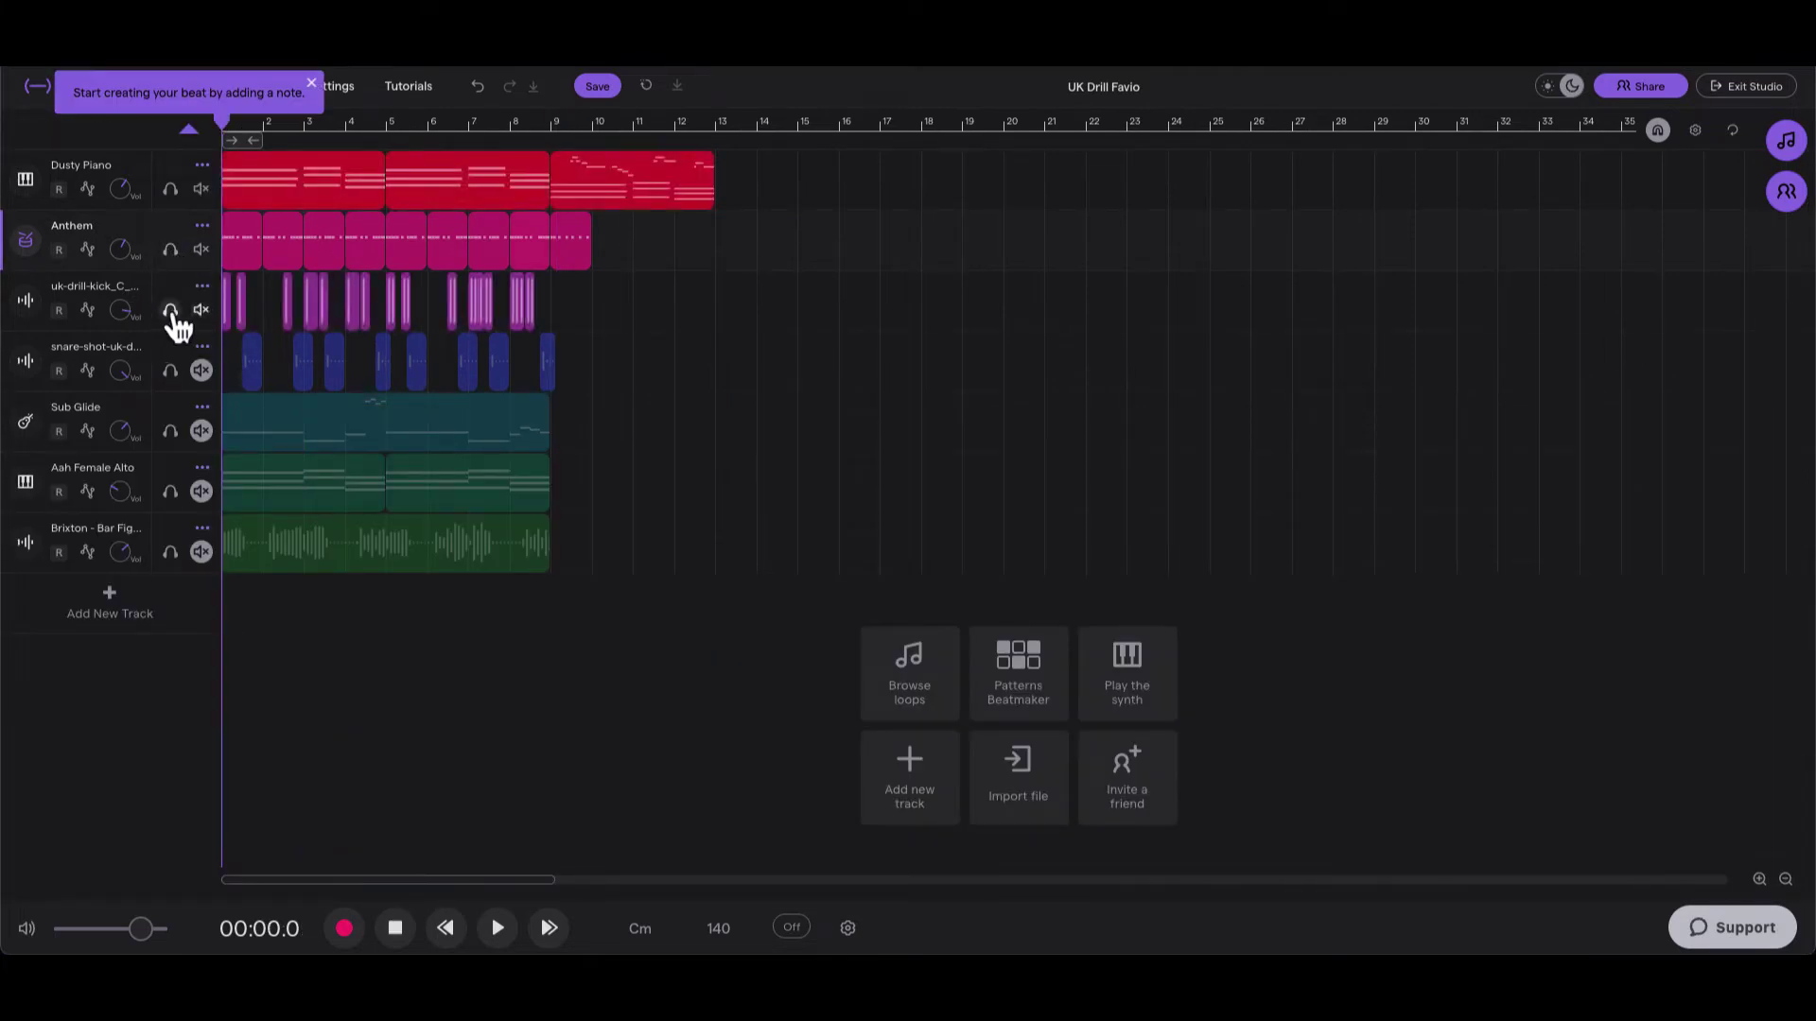
left_click(171, 309)
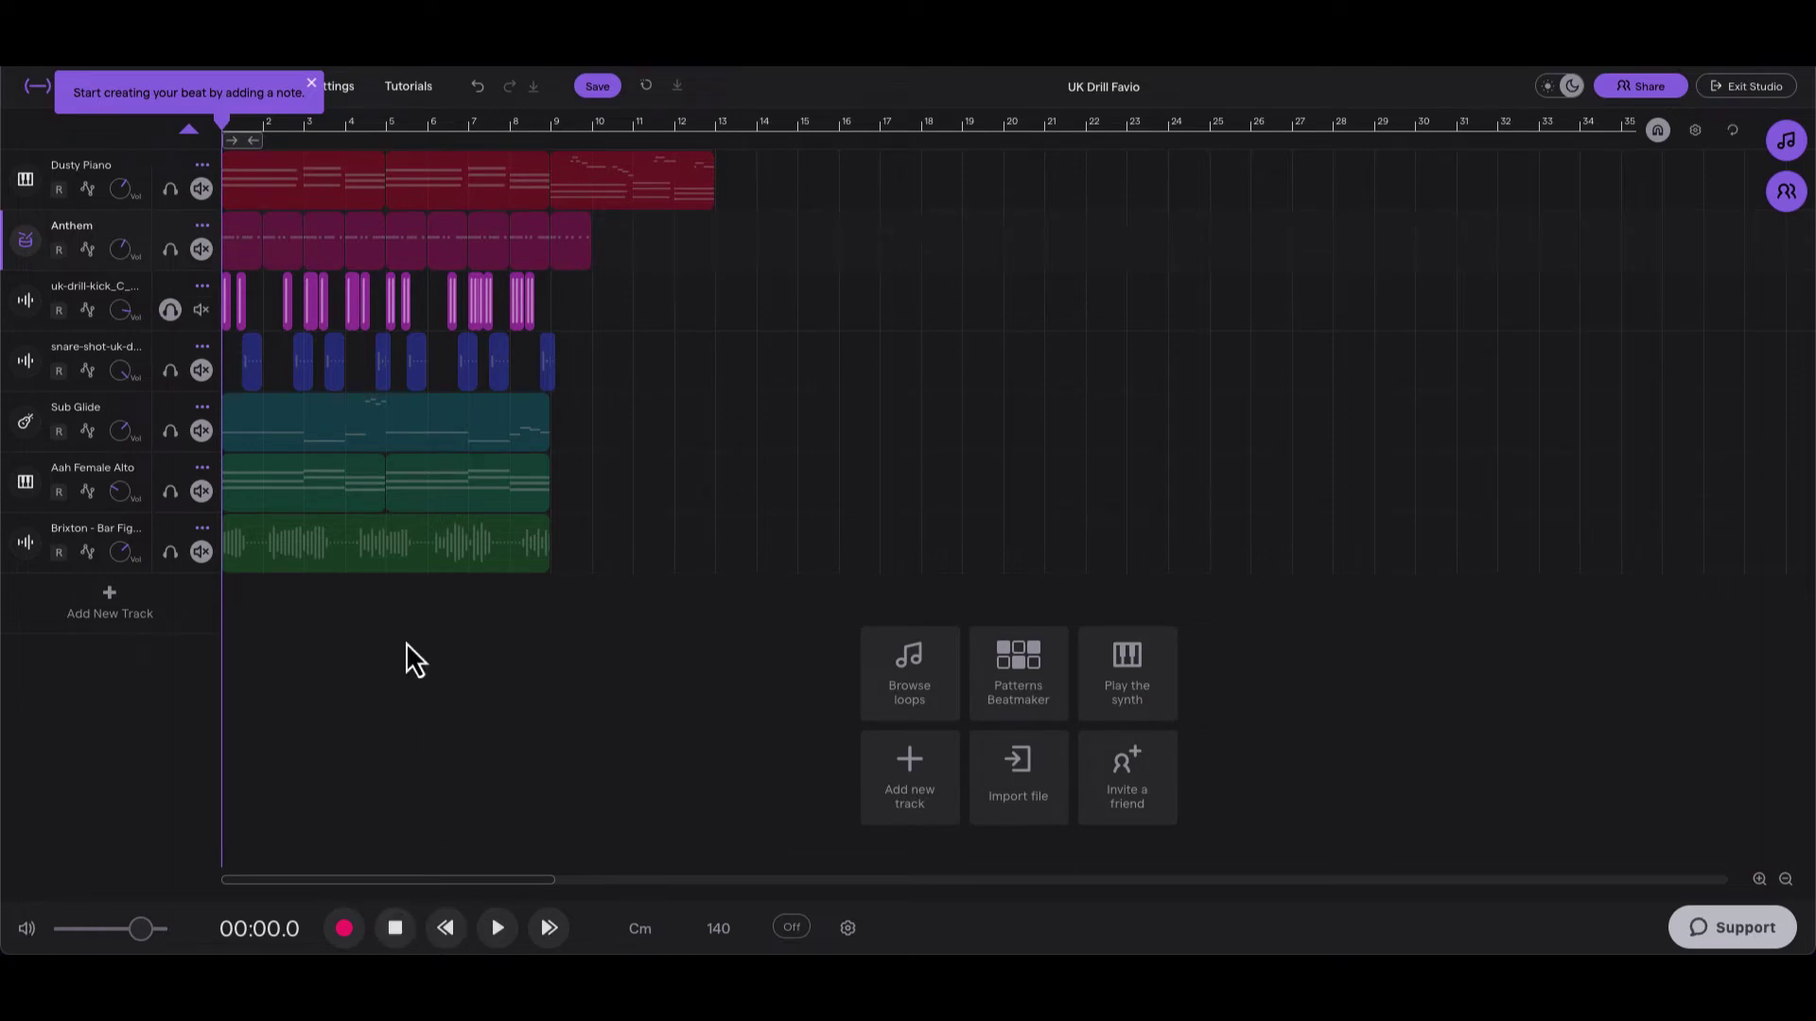
left_click(501, 931)
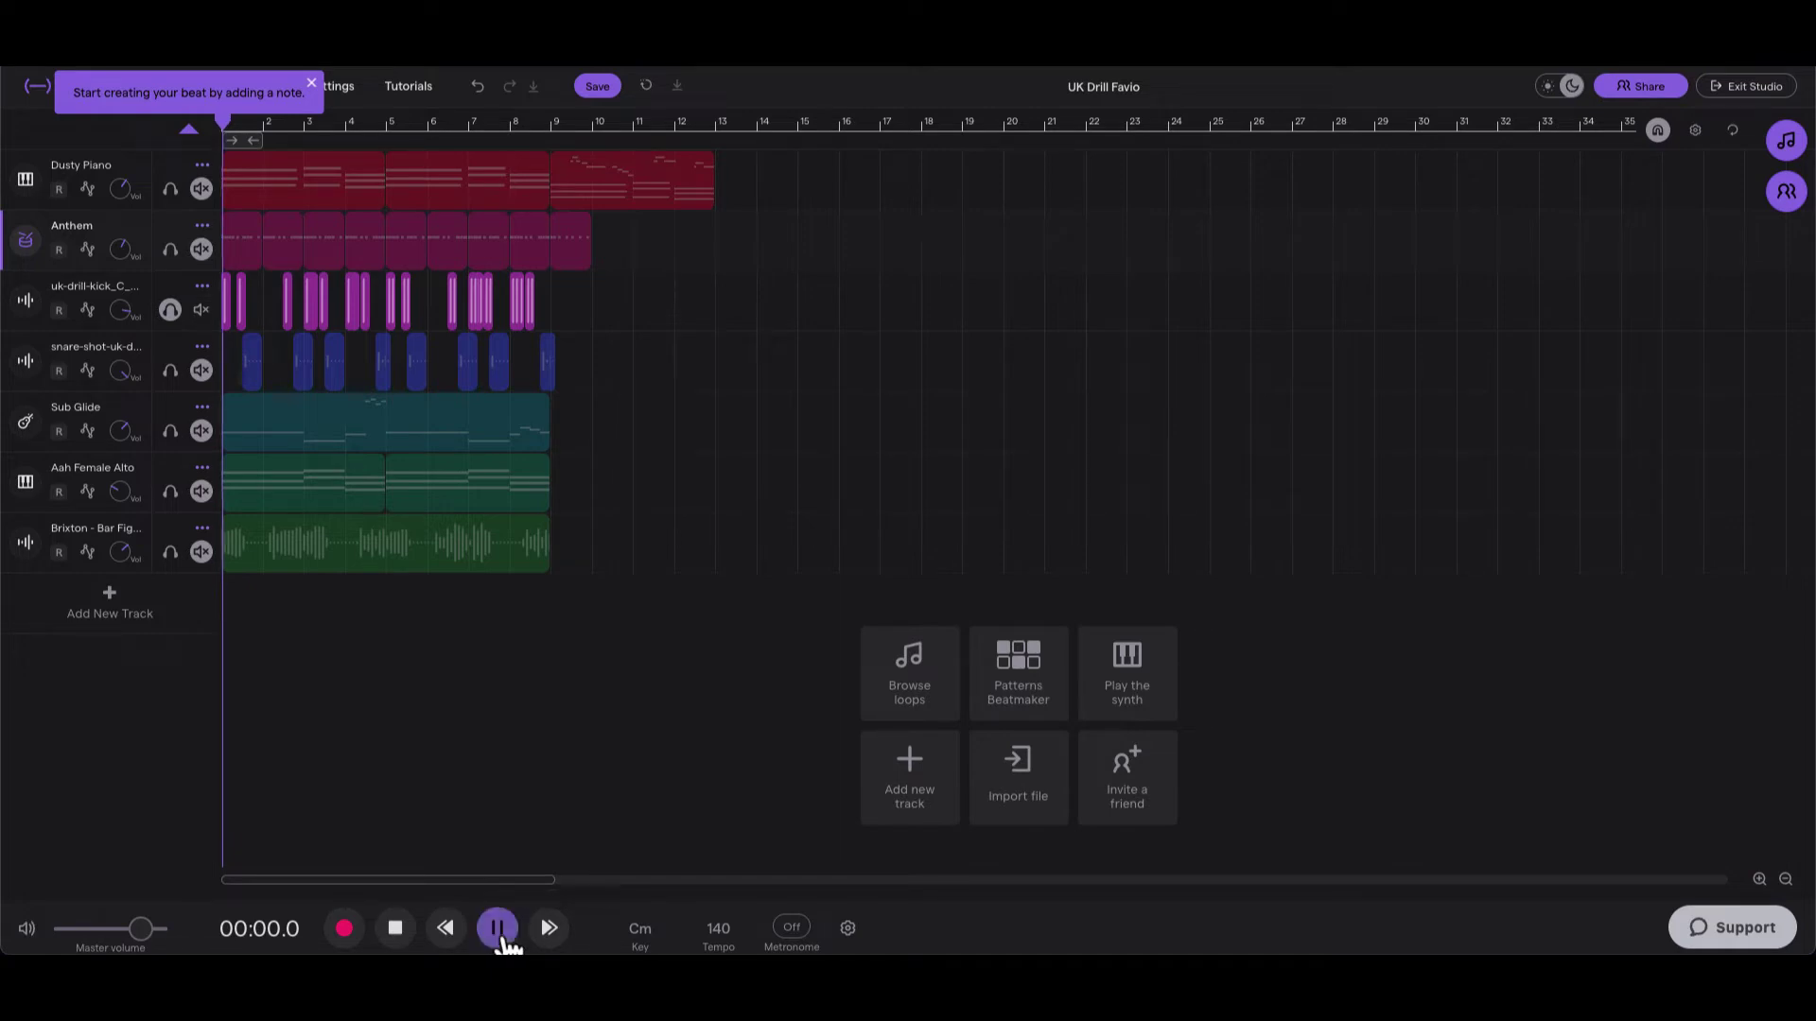
left_click(172, 250)
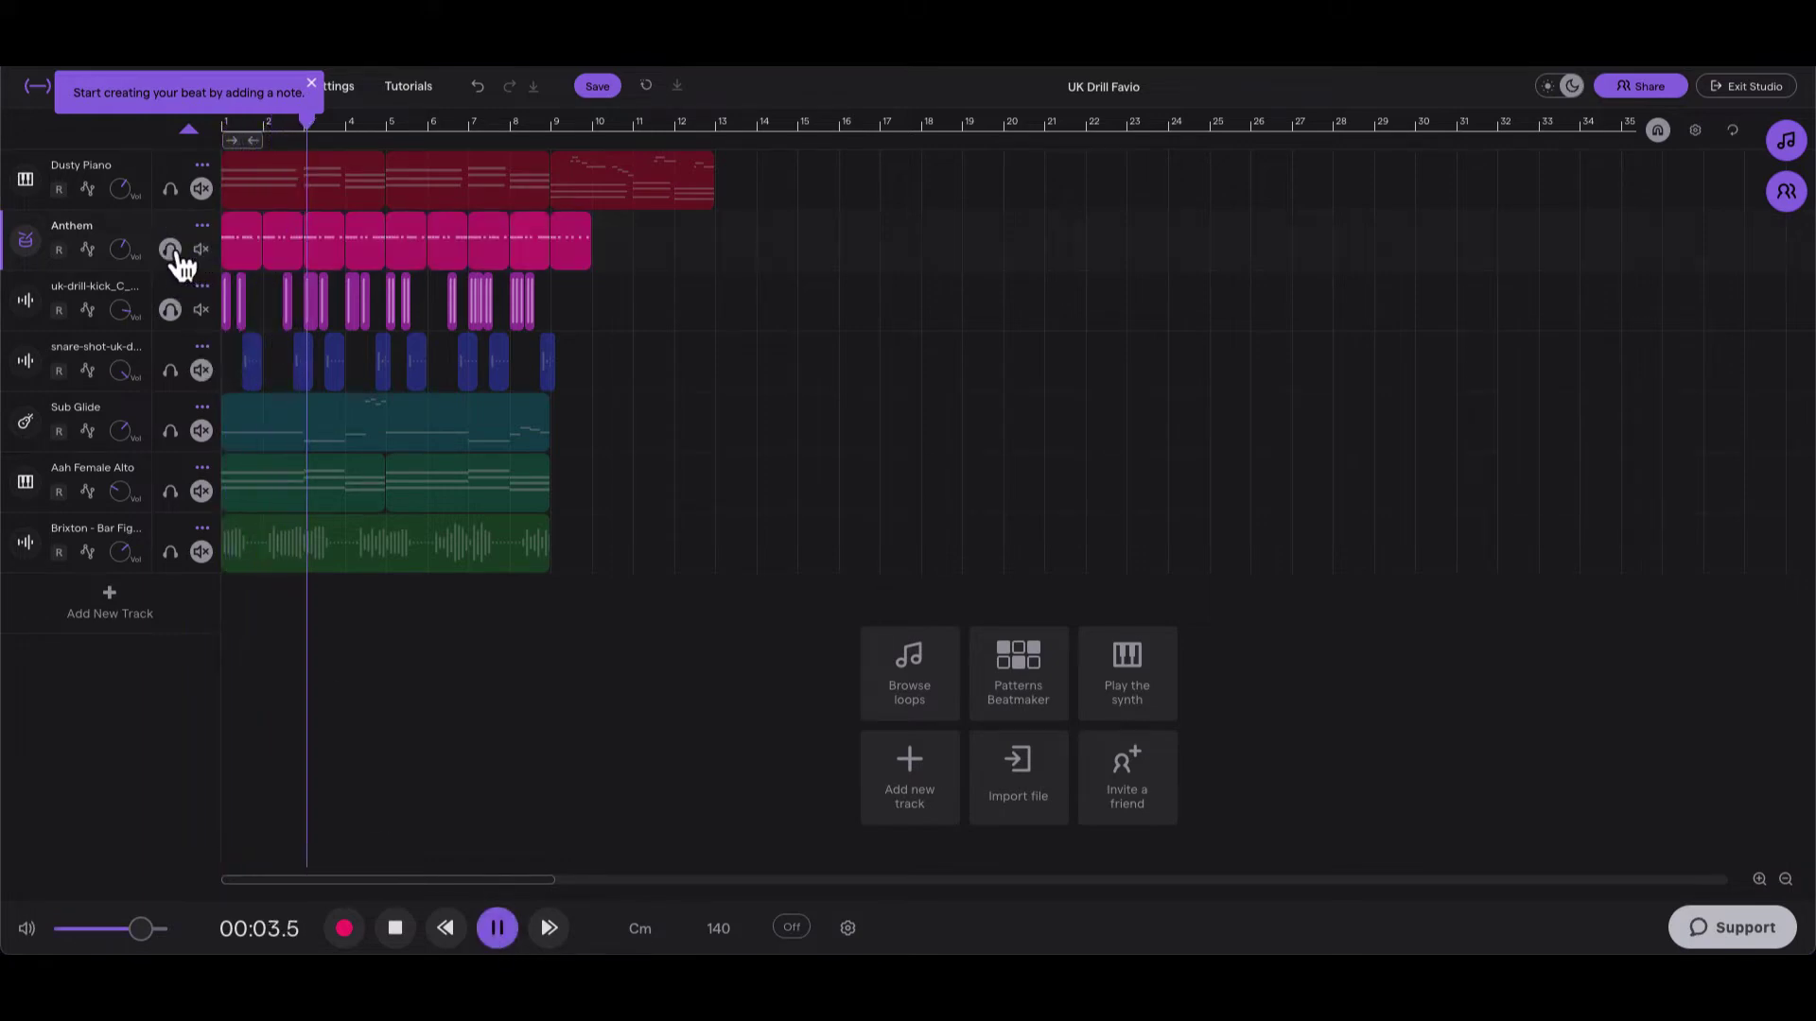
left_click(171, 190)
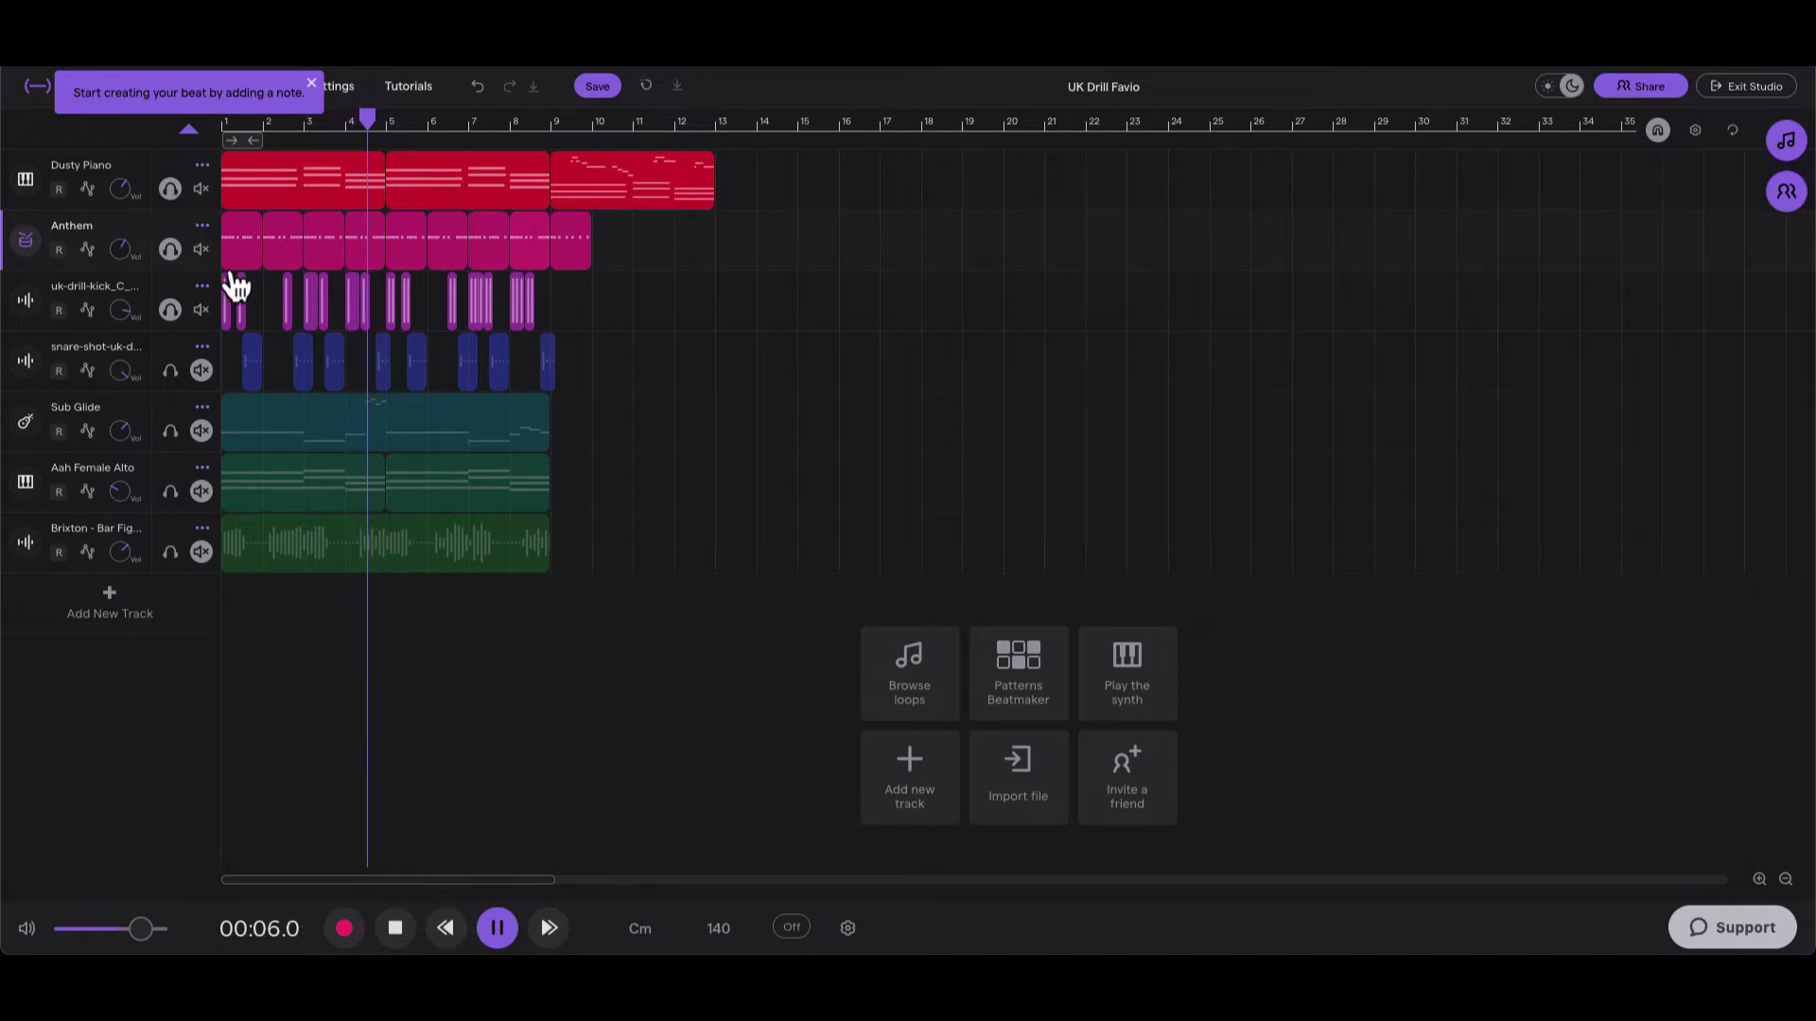
Step: Solo the snare alongside Dusty Piano, Anthem and kick, then replay the beat from the start
mouse_move(257, 572)
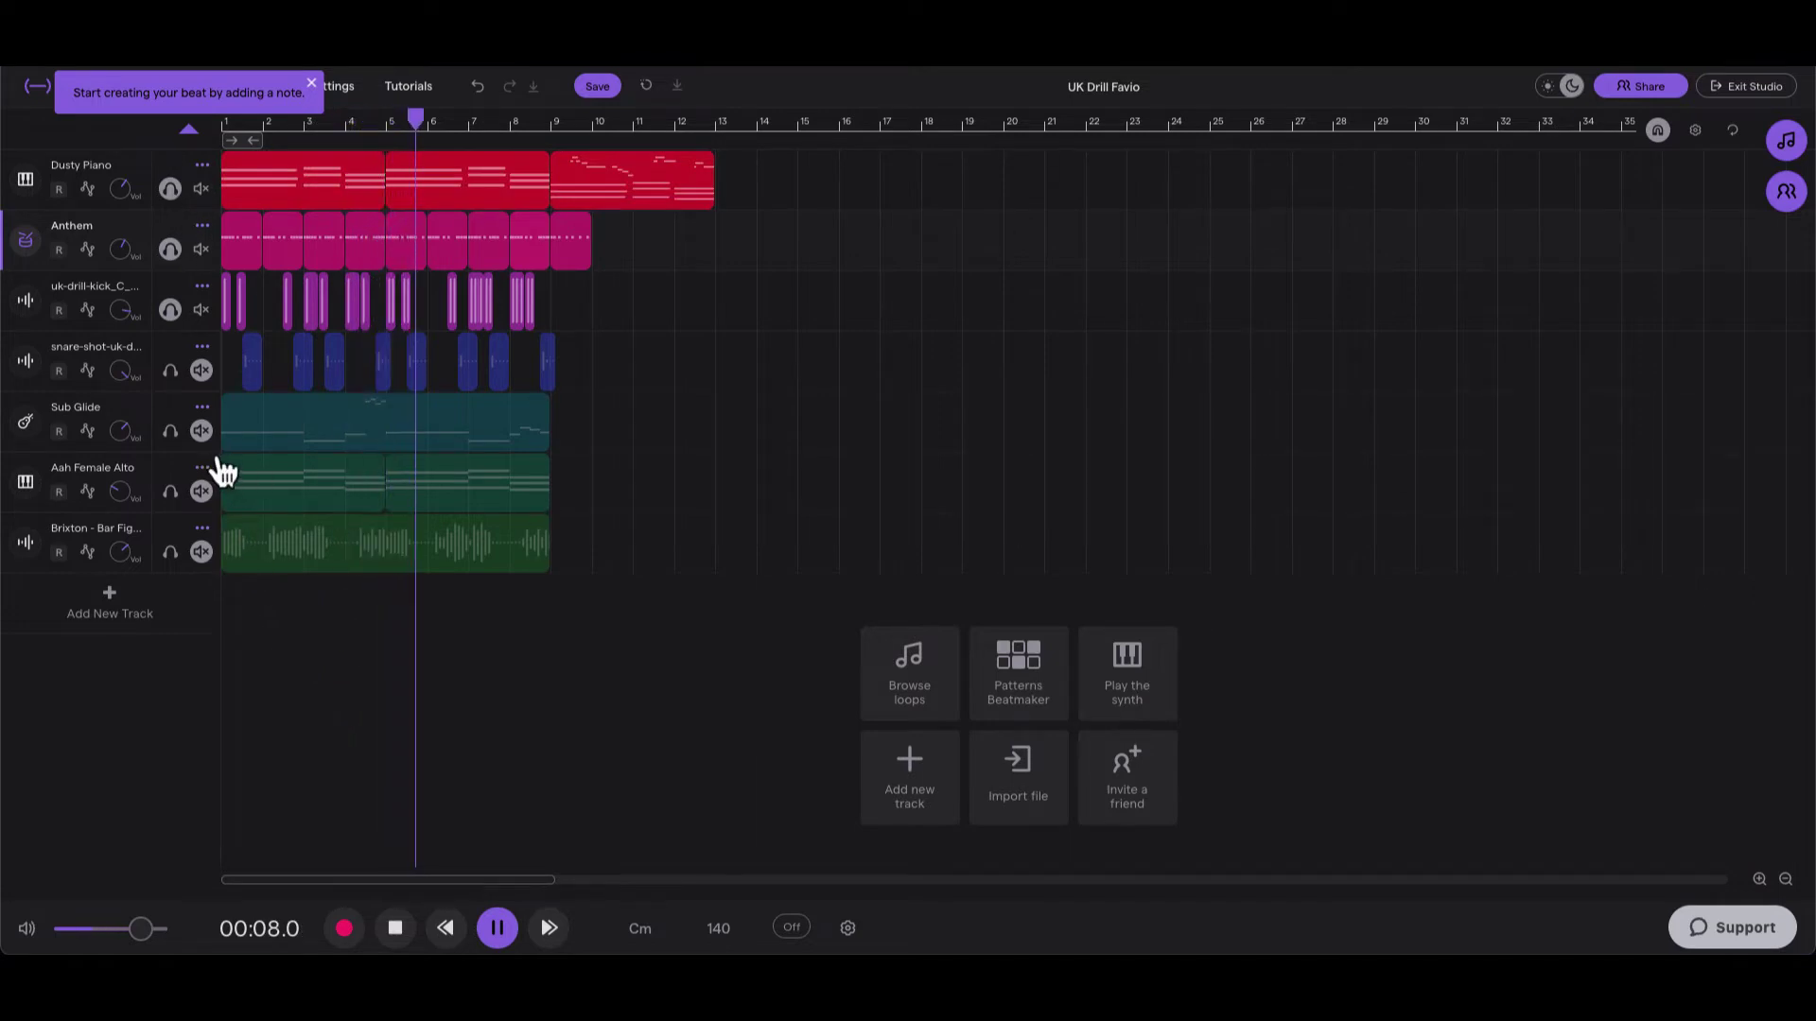
key("space")
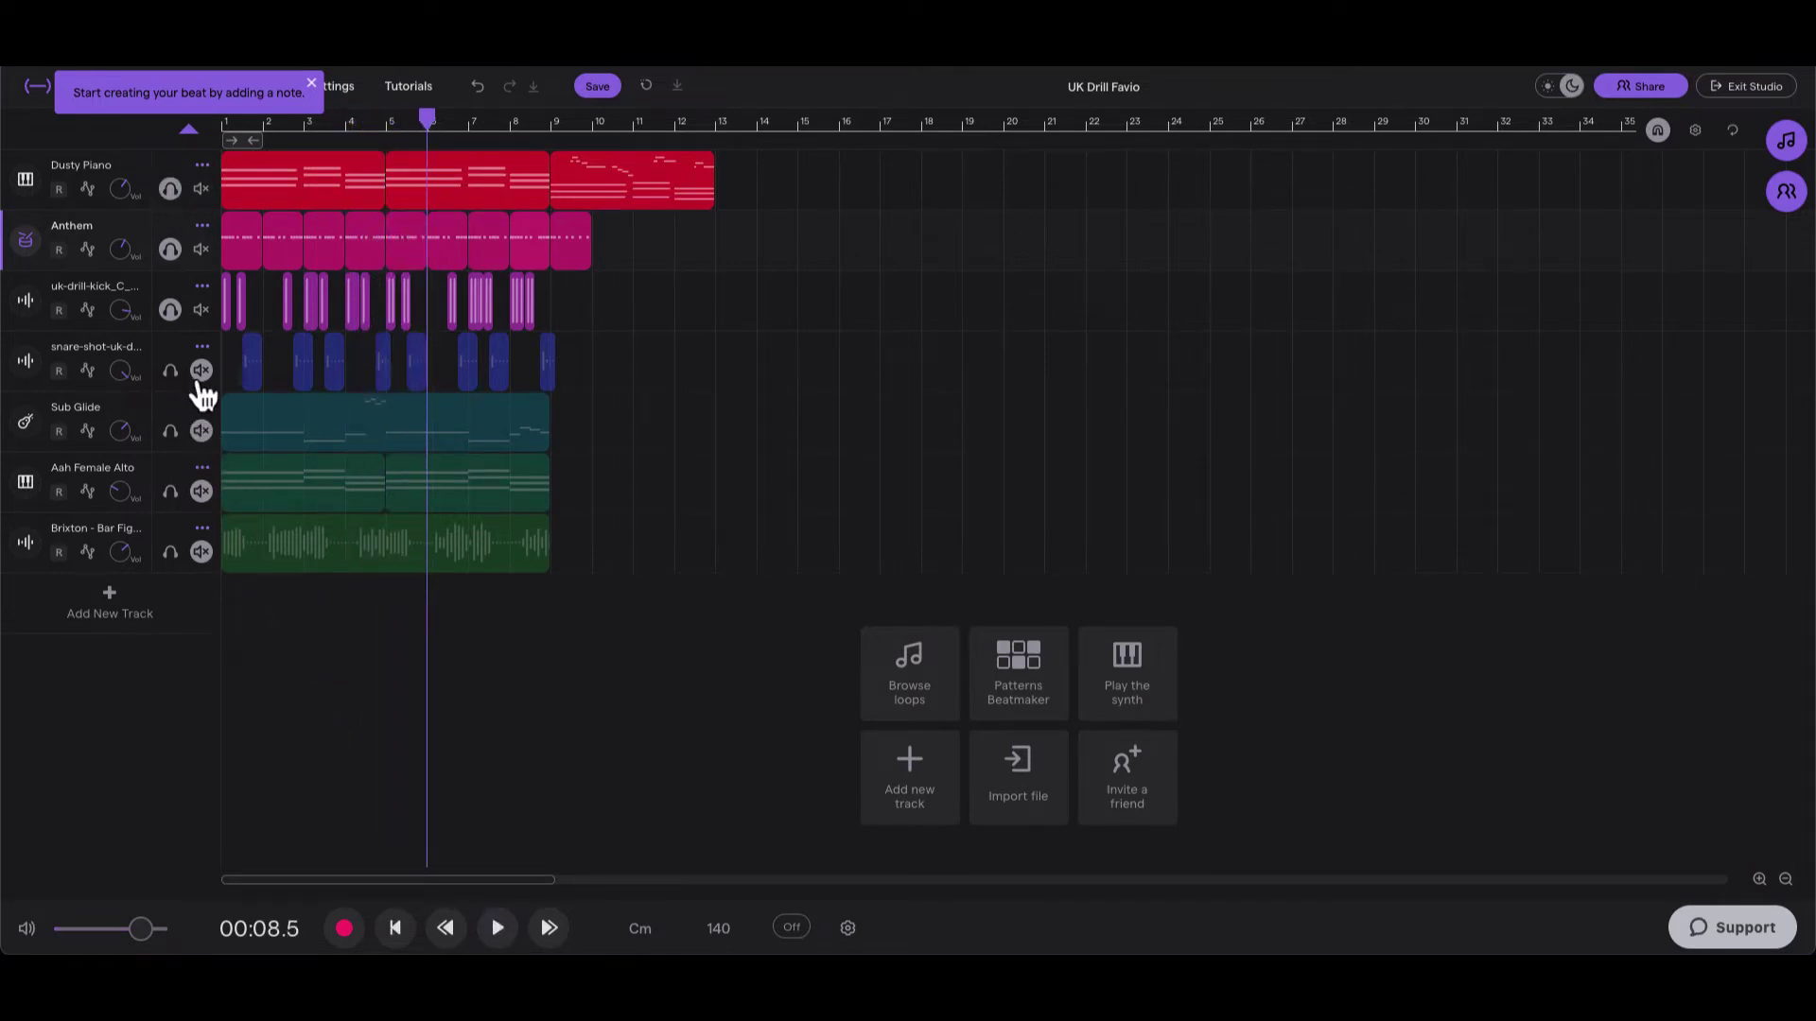
left_click(171, 371)
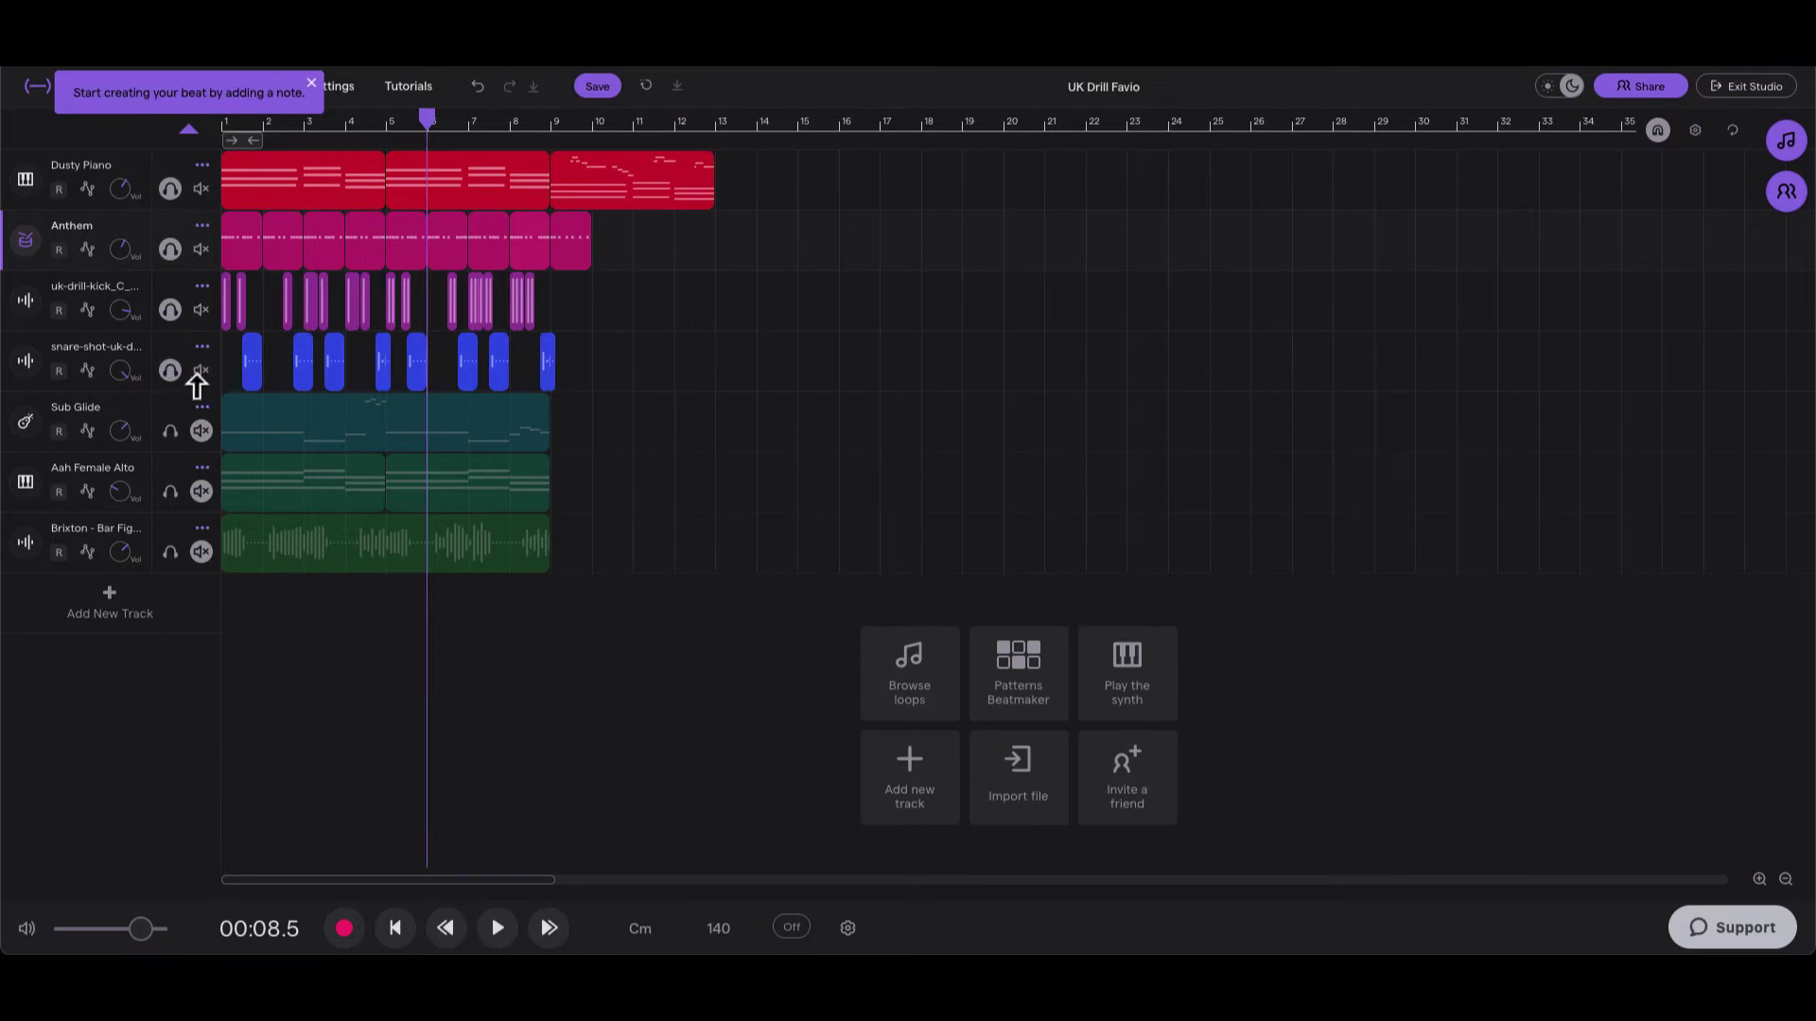
left_click(396, 928)
key("space")
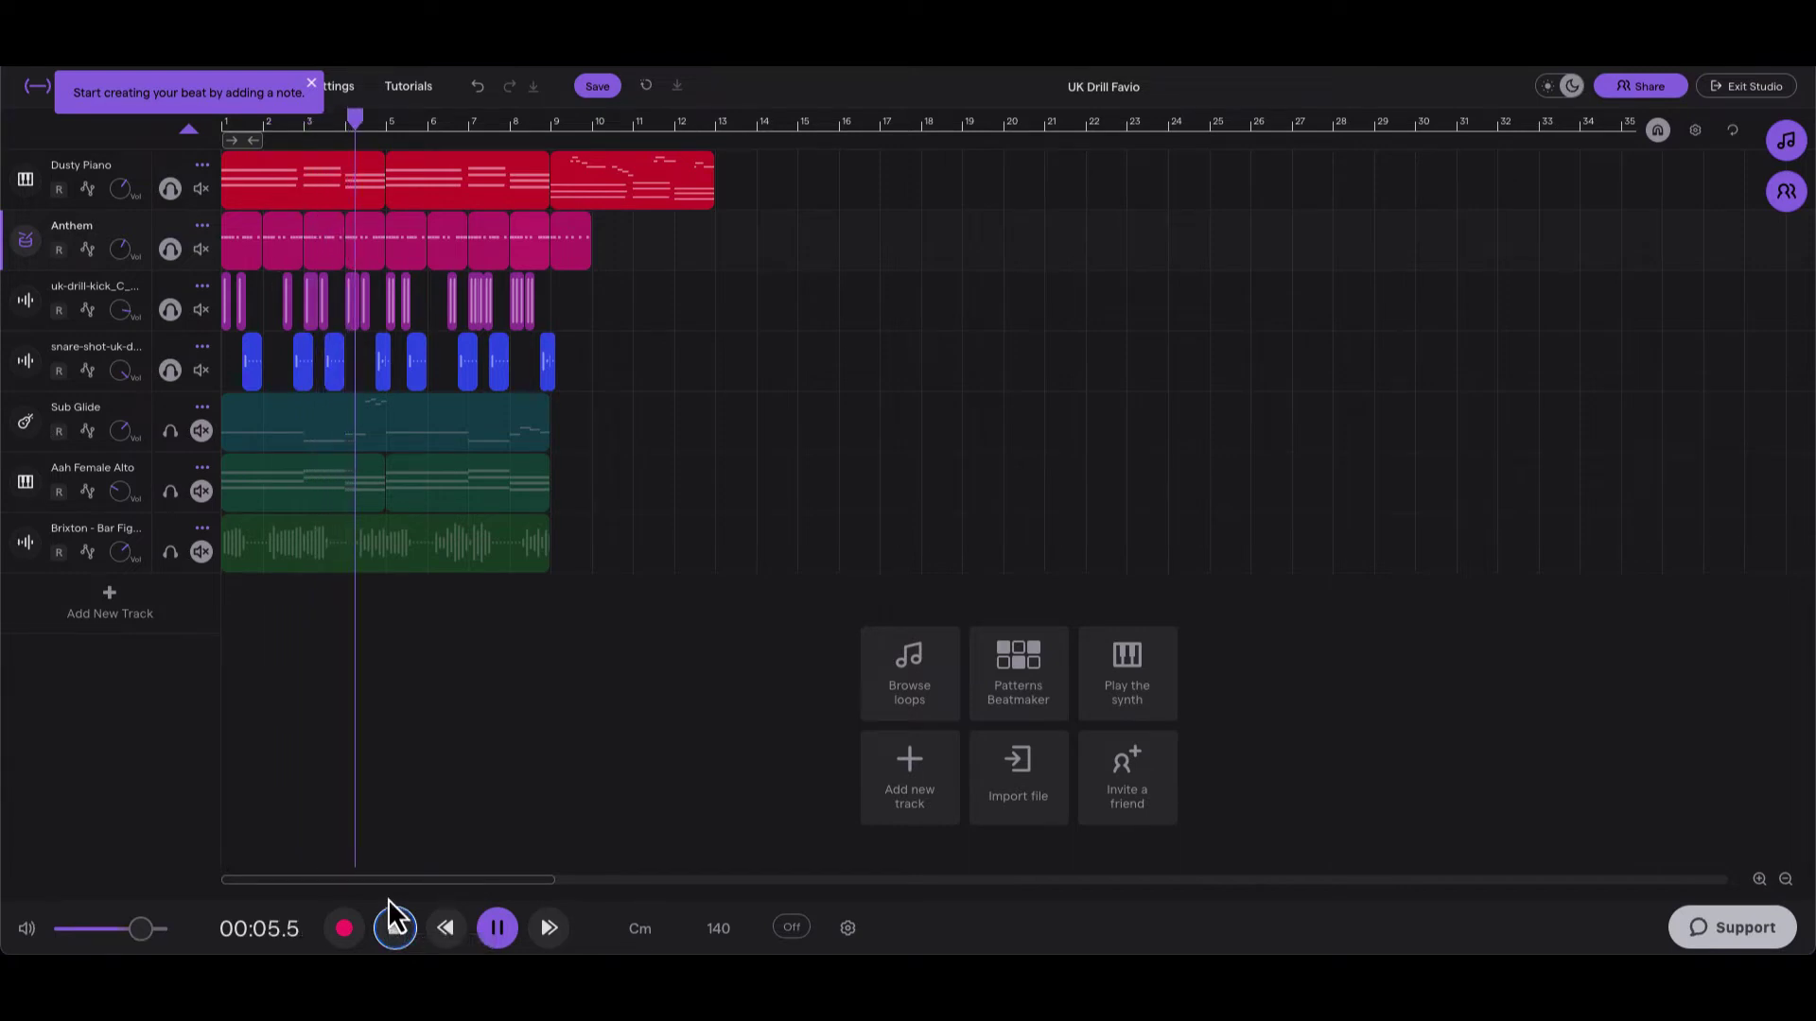
left_click(396, 922)
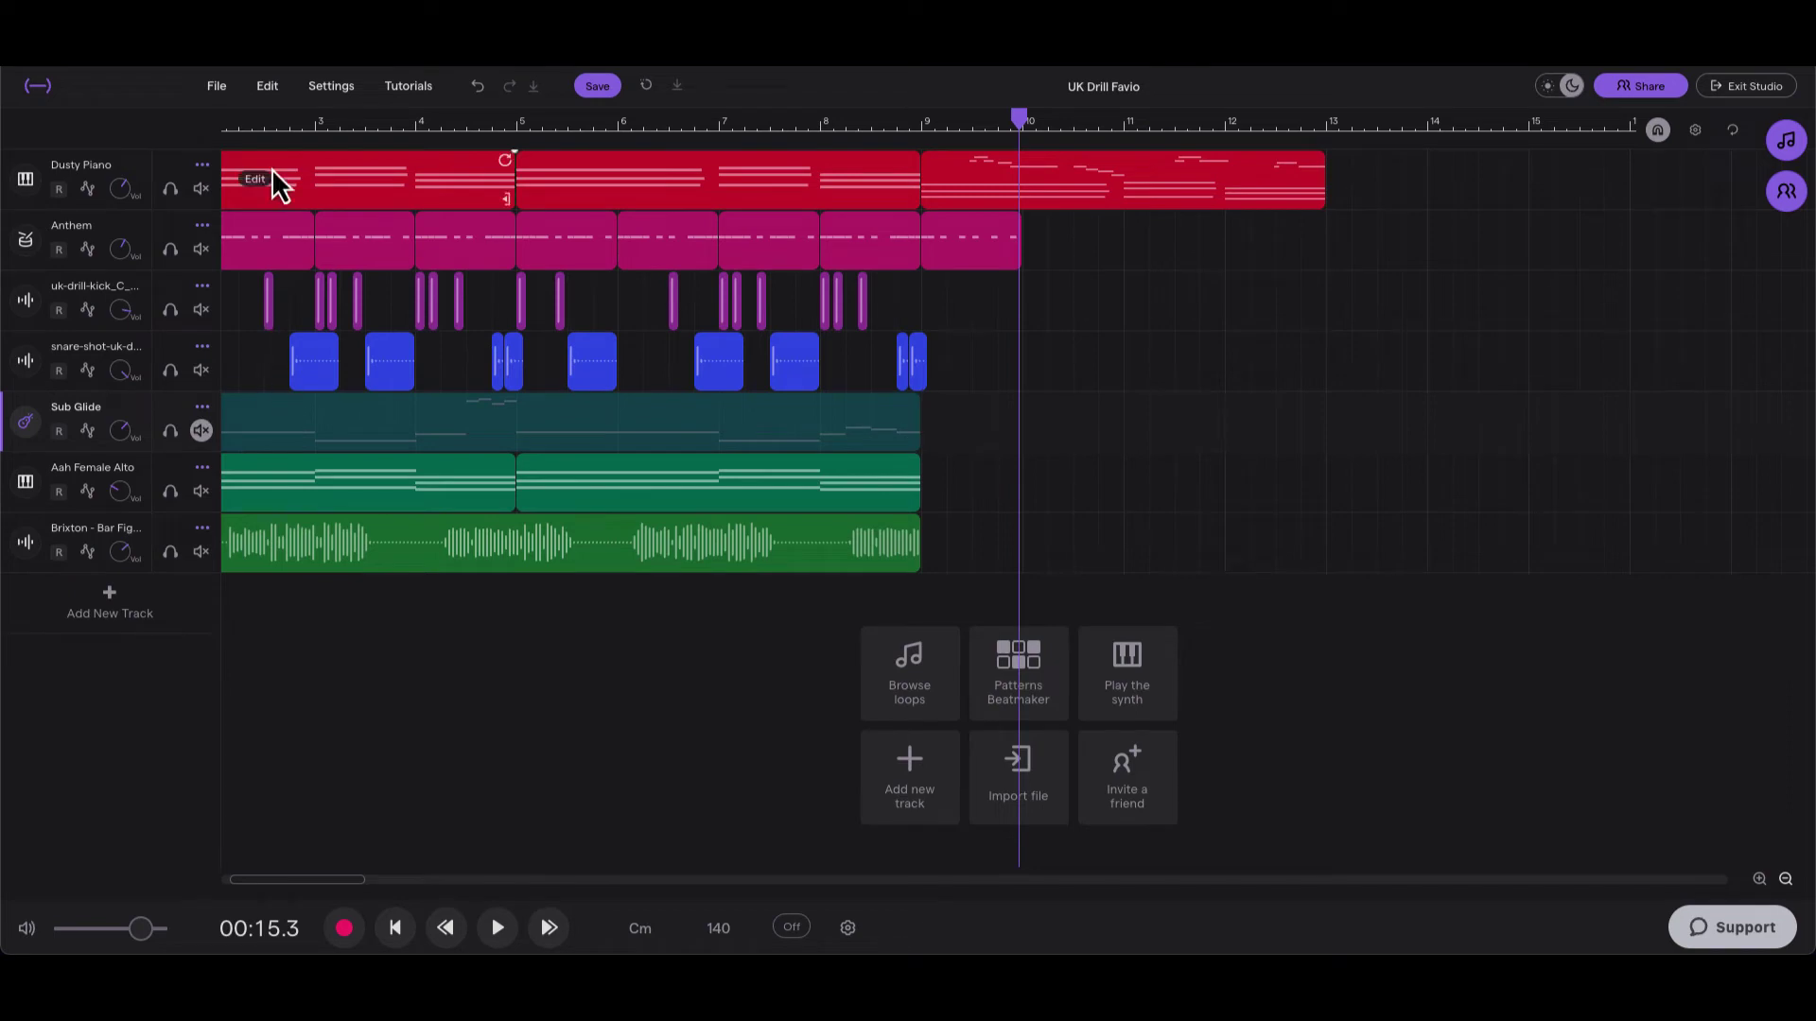
Step: Return the playhead to the song start and zoom in on the first bars of the timeline
key("Return")
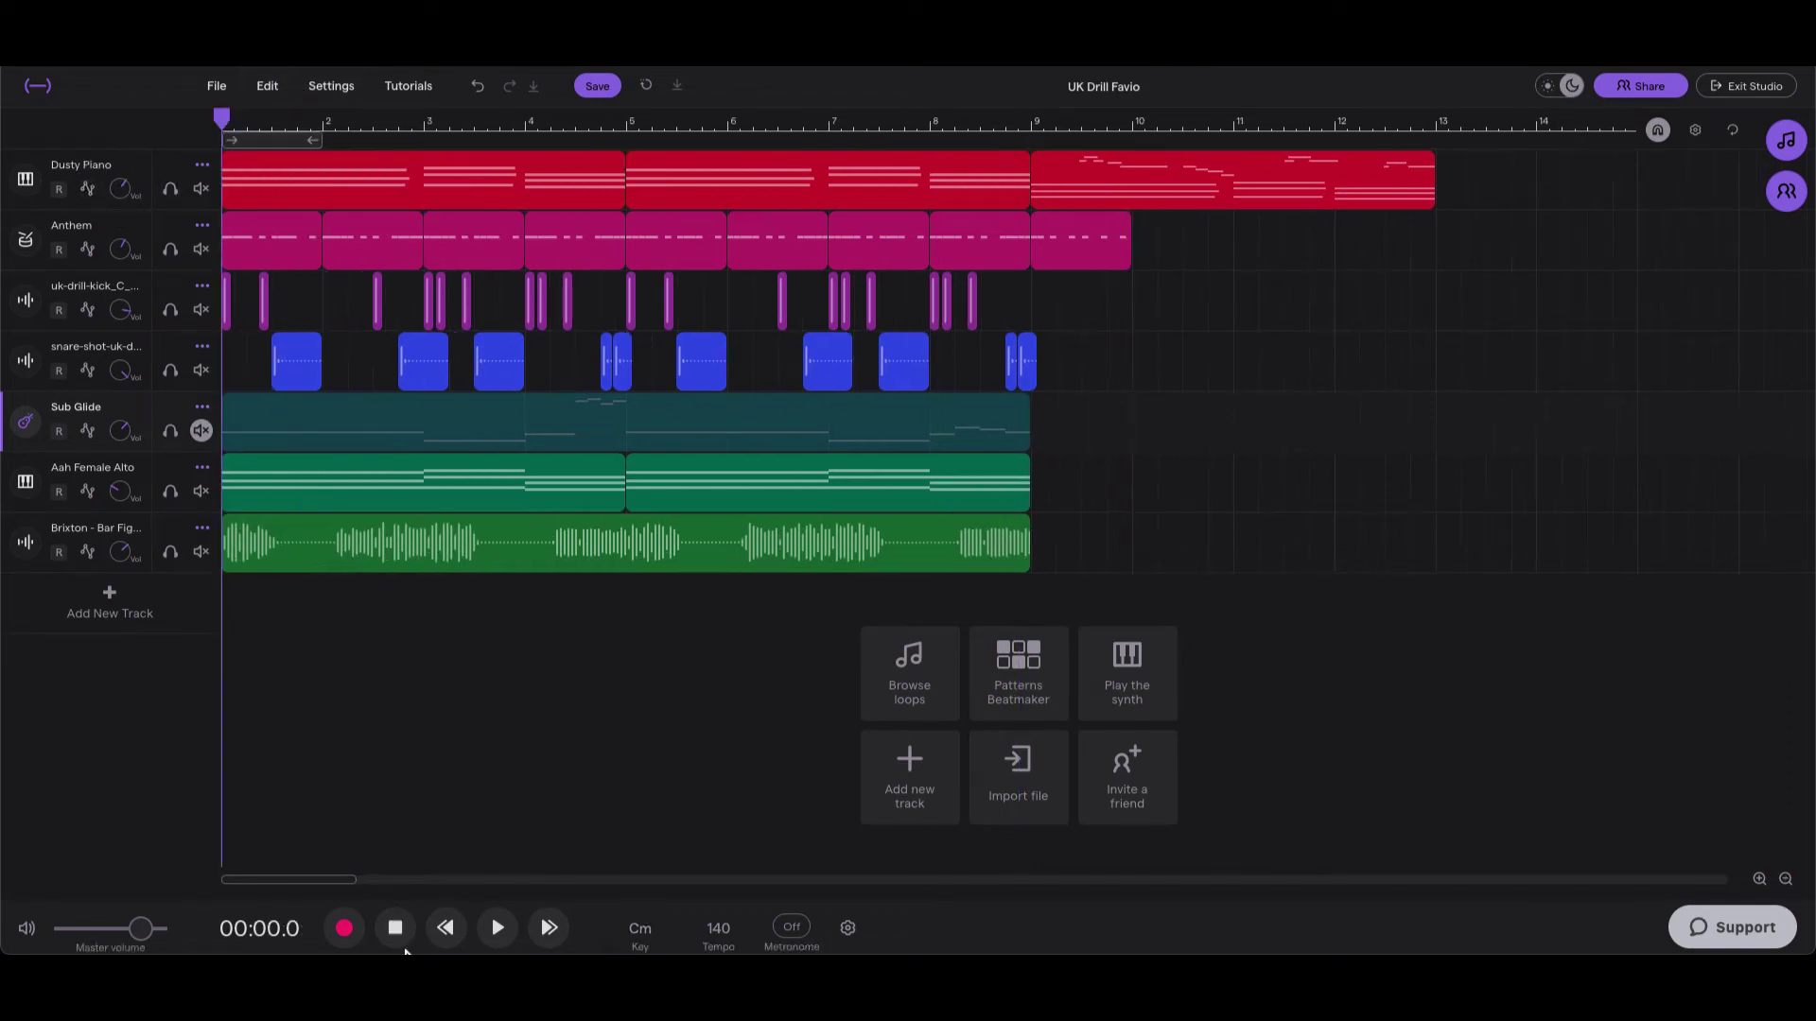
left_click(1760, 881)
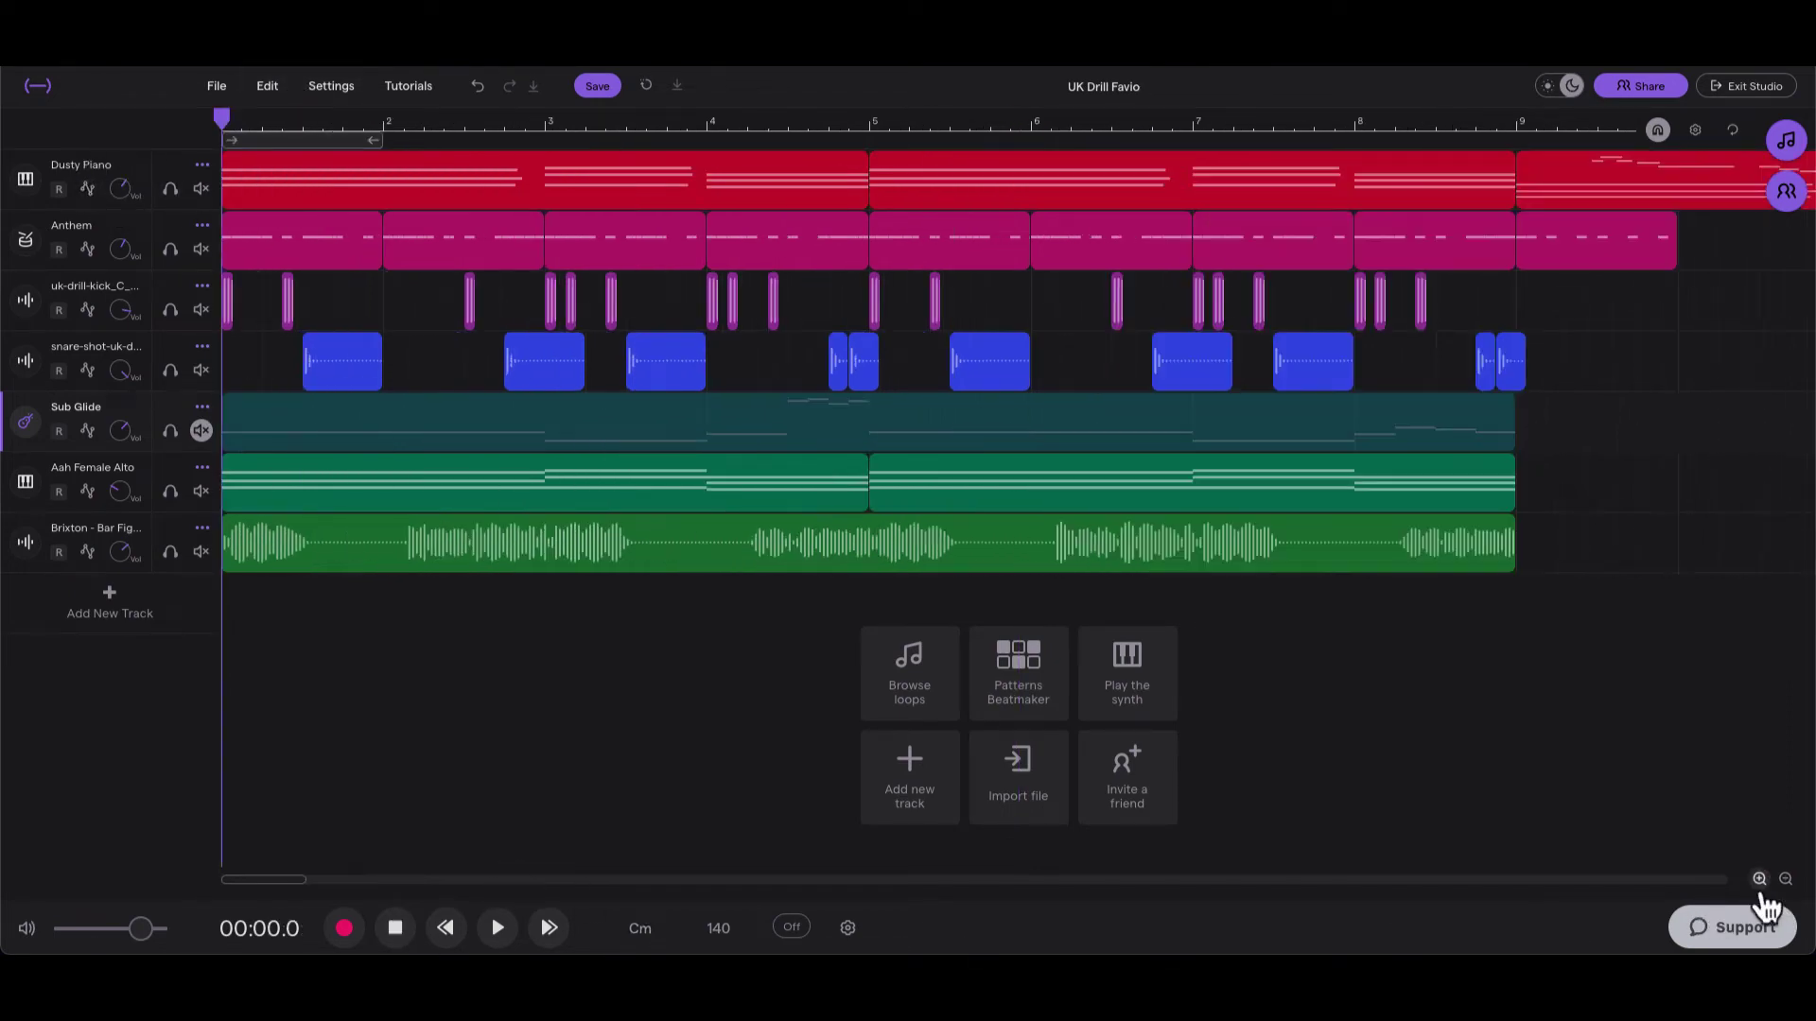
left_click(1759, 879)
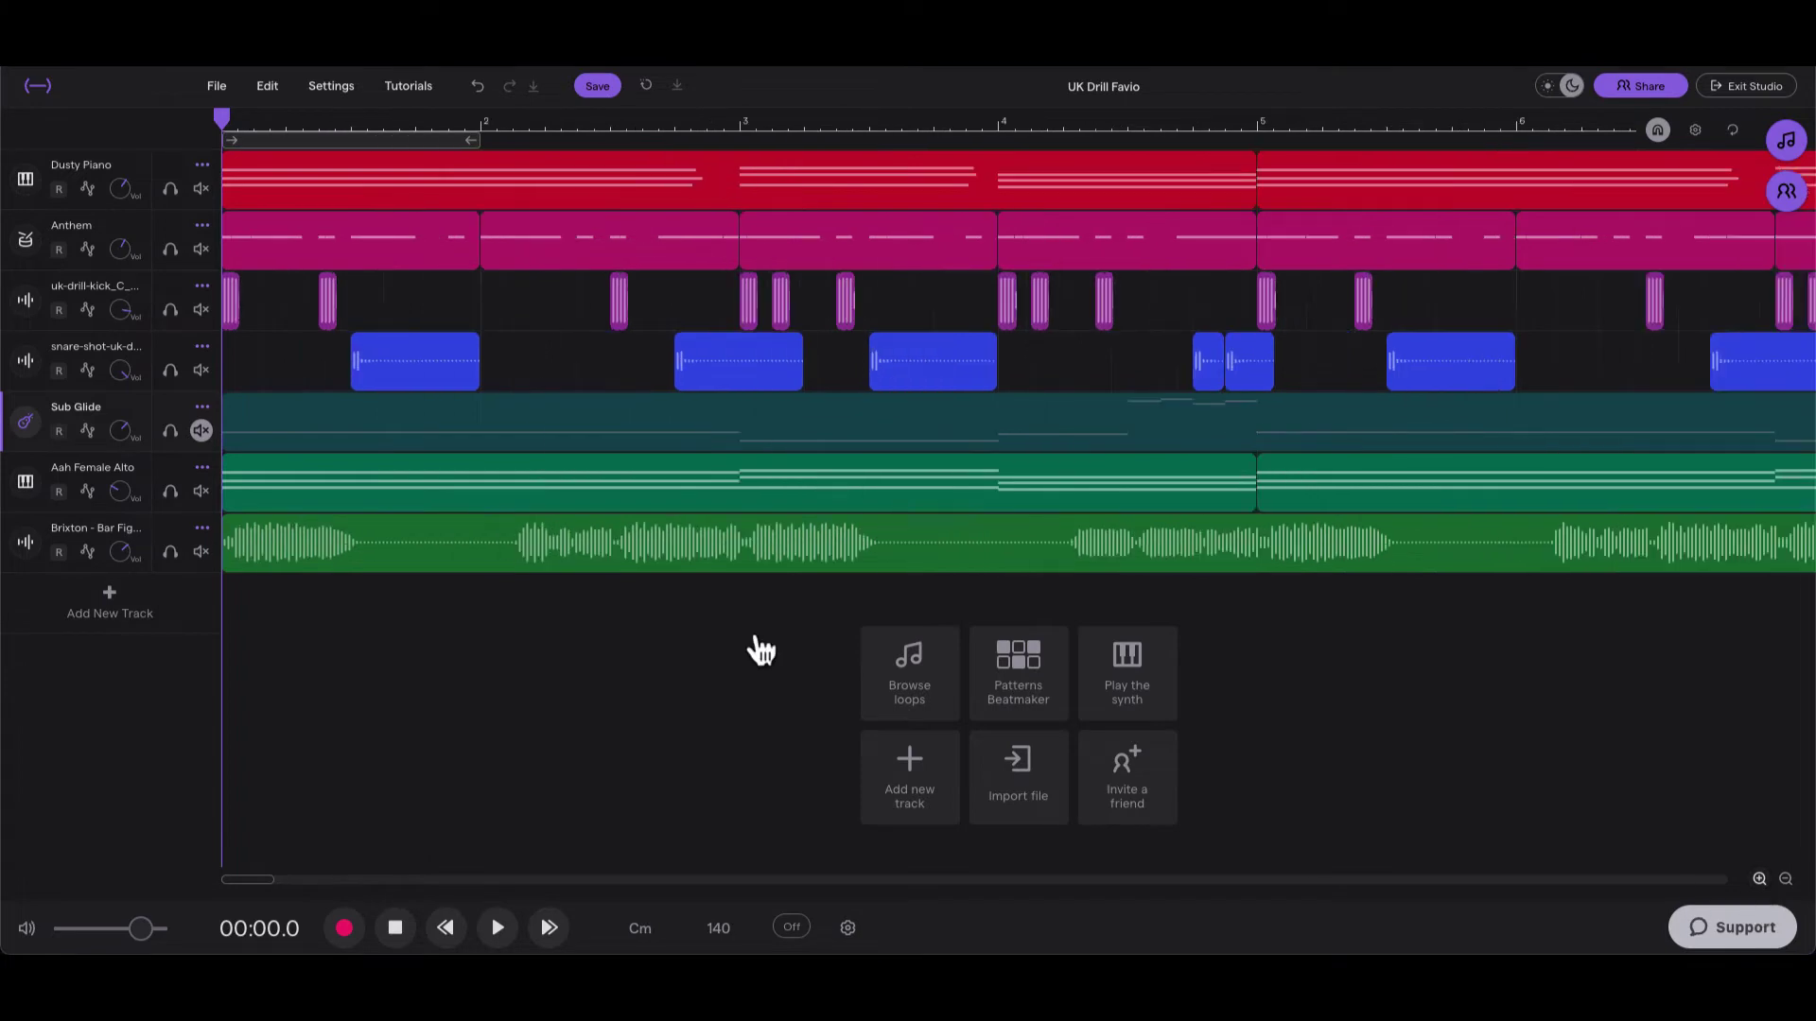
left_click(348, 130)
left_click(336, 131)
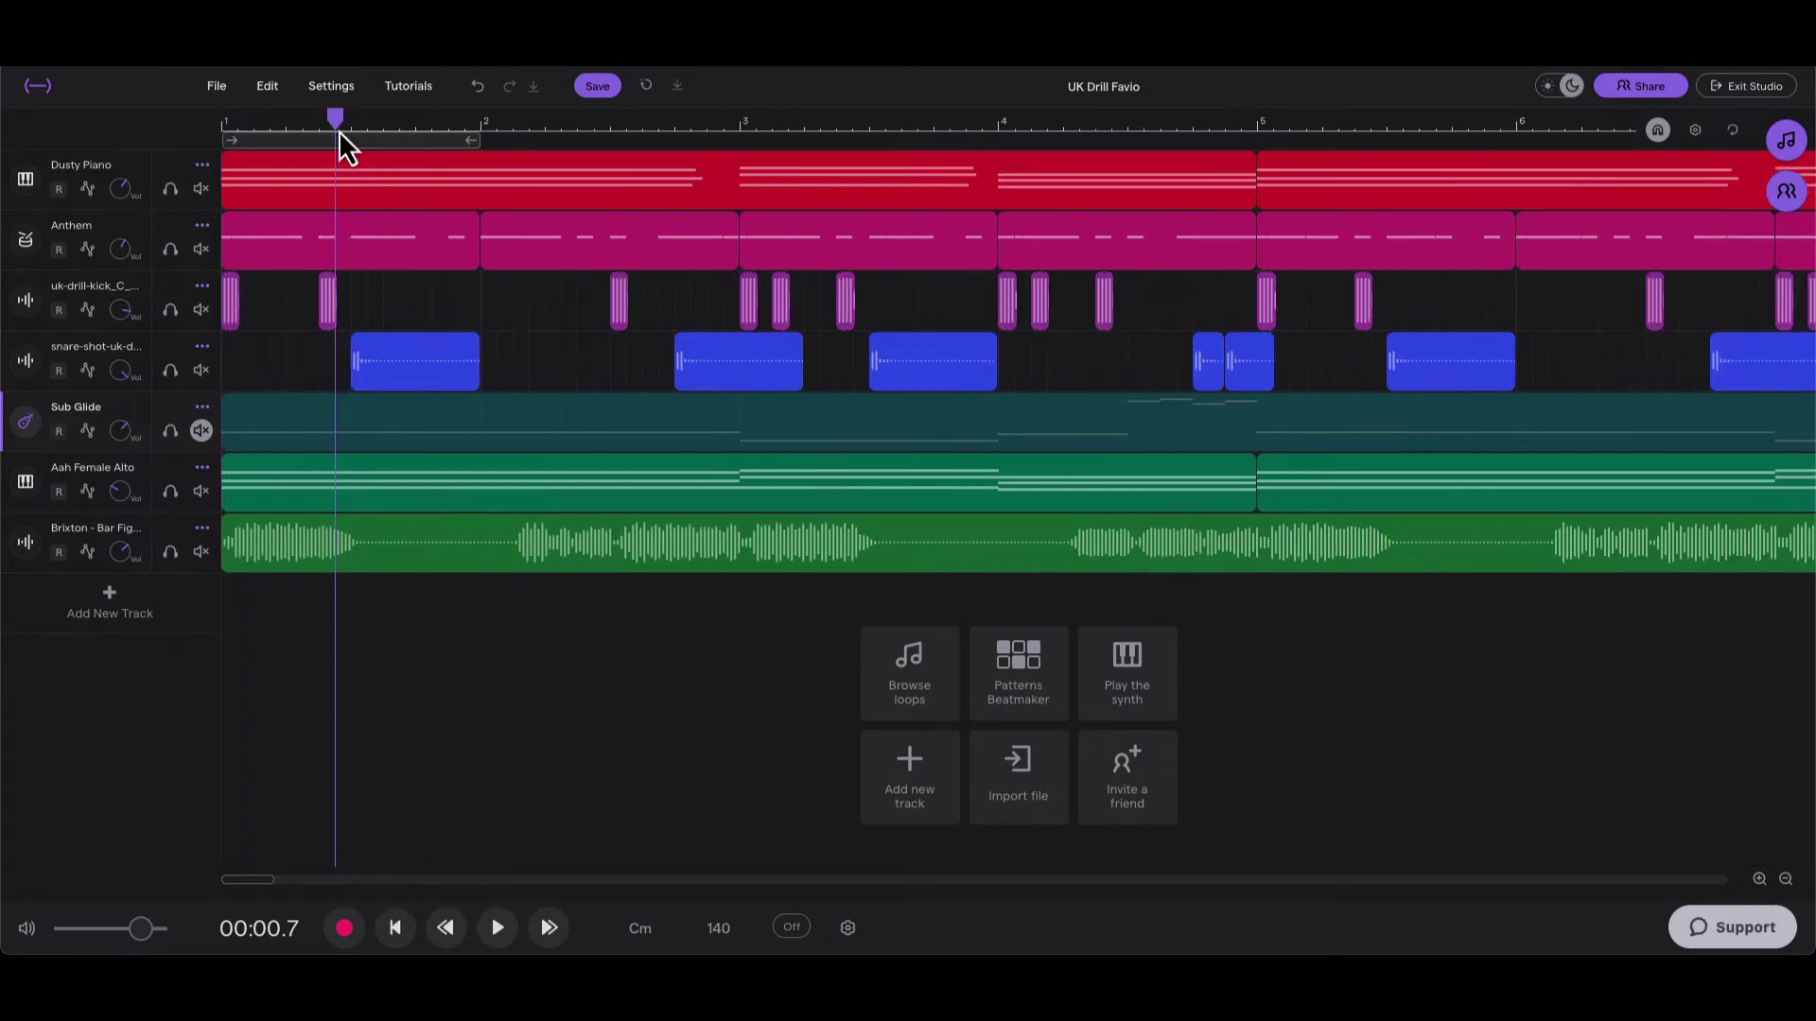
left_click_drag(339, 130, 2, 151)
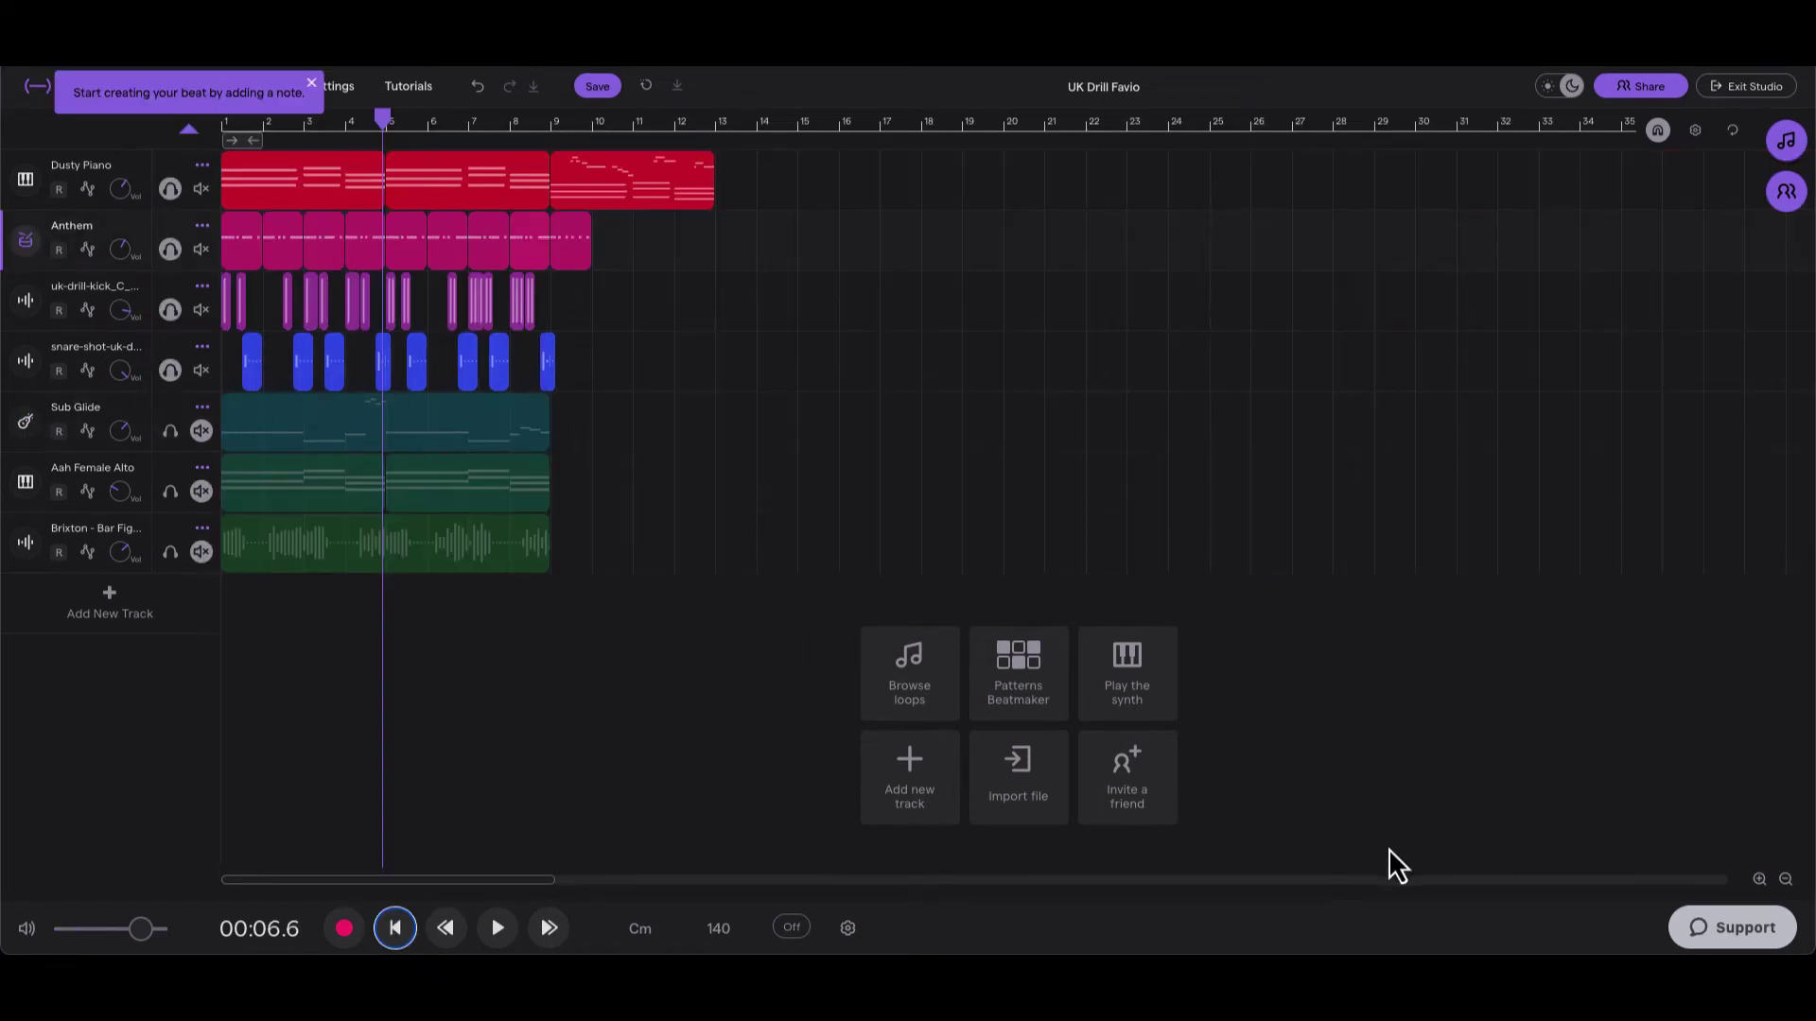
left_click(1759, 880)
left_click(1759, 880)
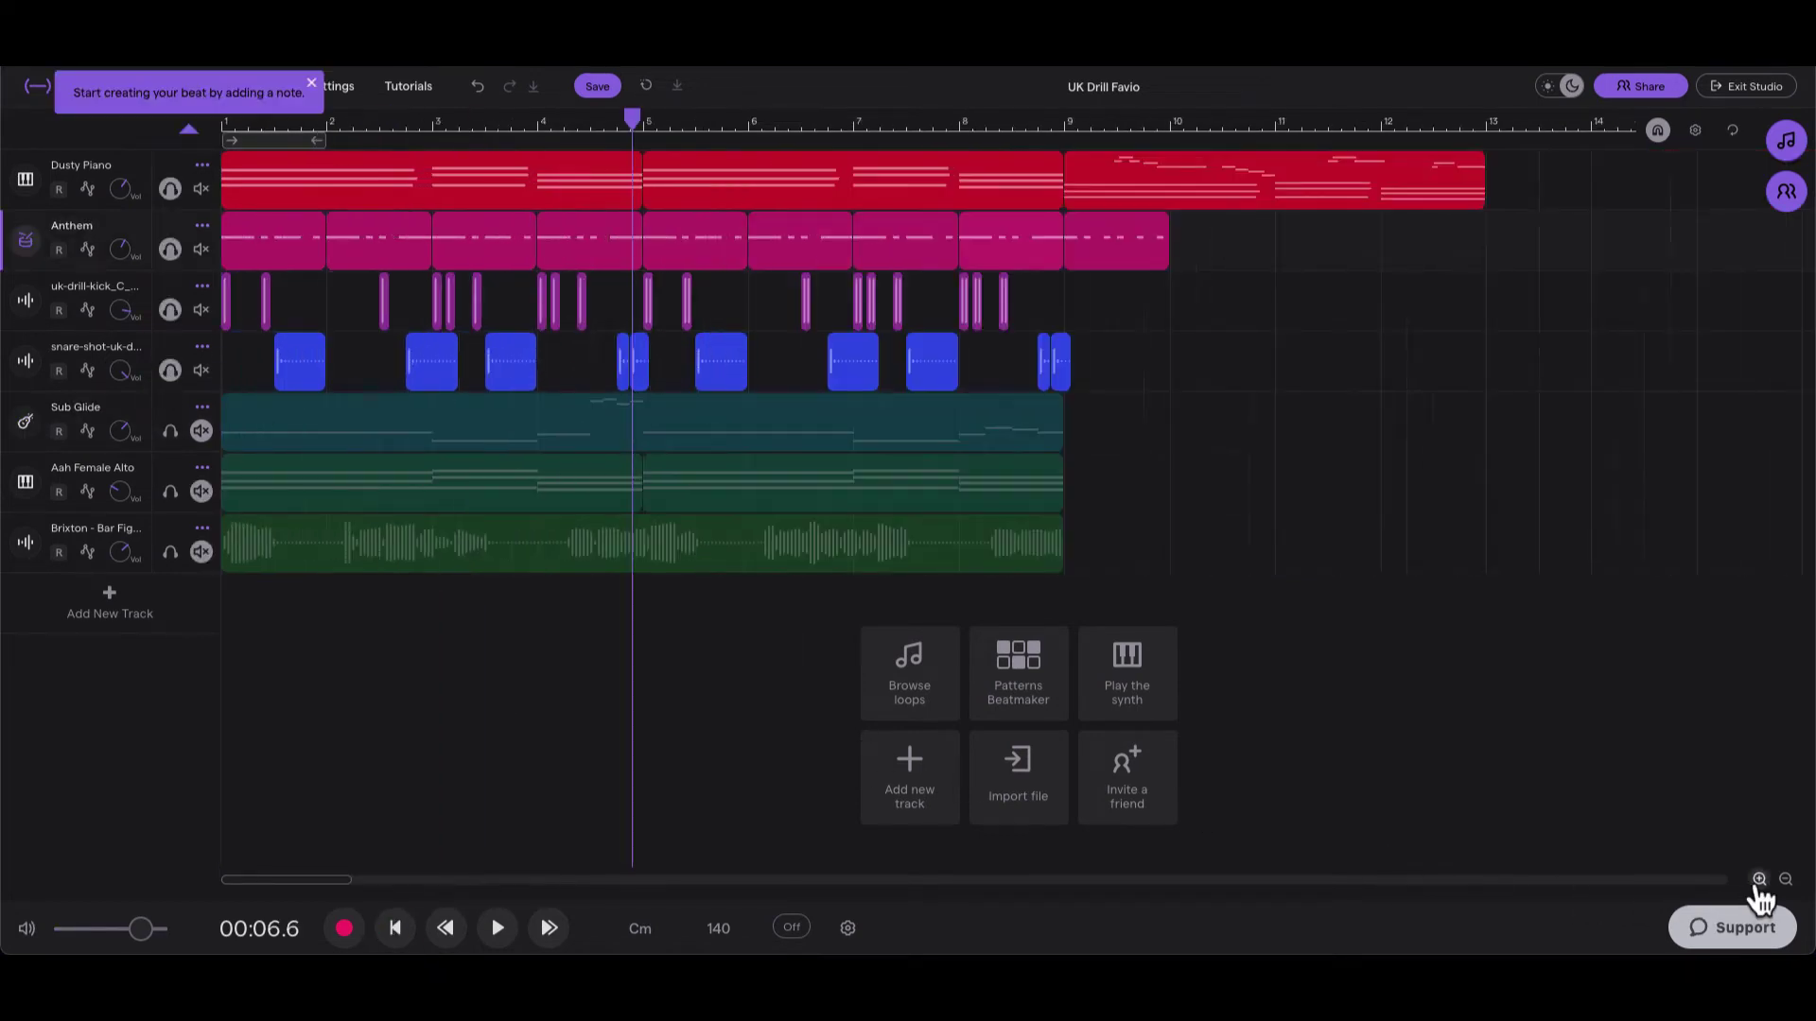
left_click(1758, 879)
Step: Open the Loops browser, clear its Originals filter, and close it again
left_click(1785, 150)
left_click(1784, 179)
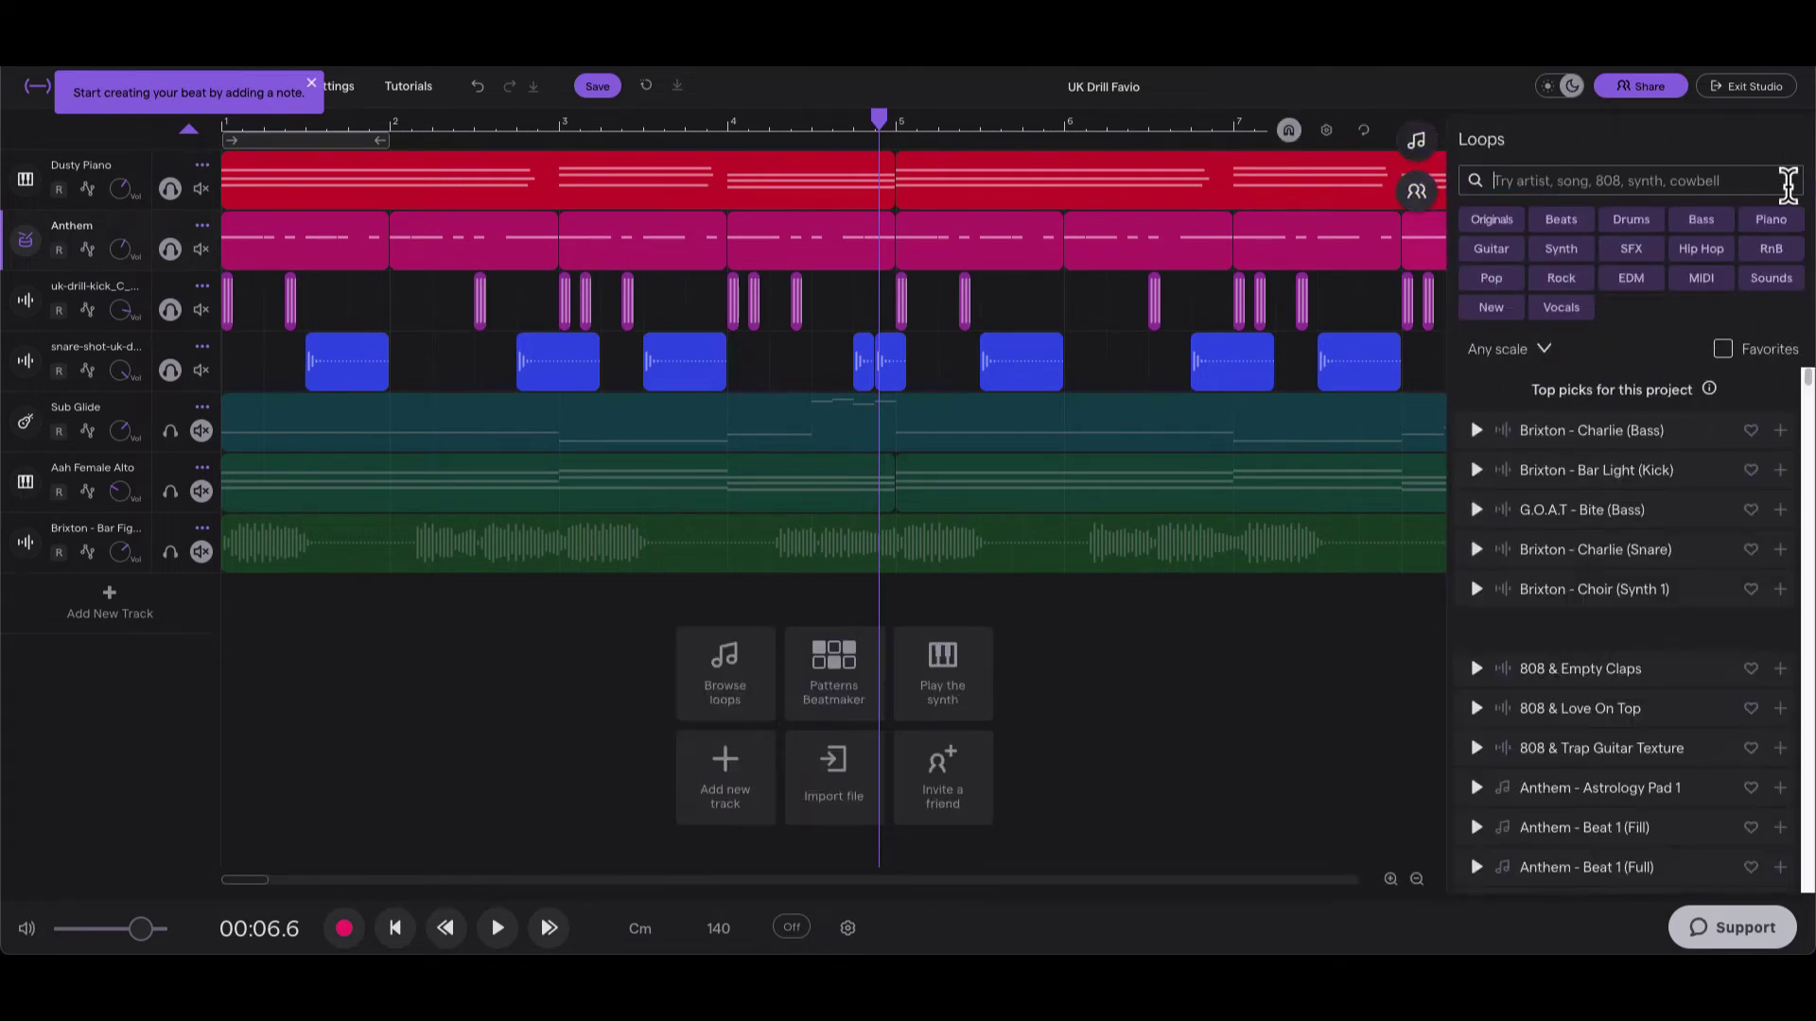
left_click(1416, 144)
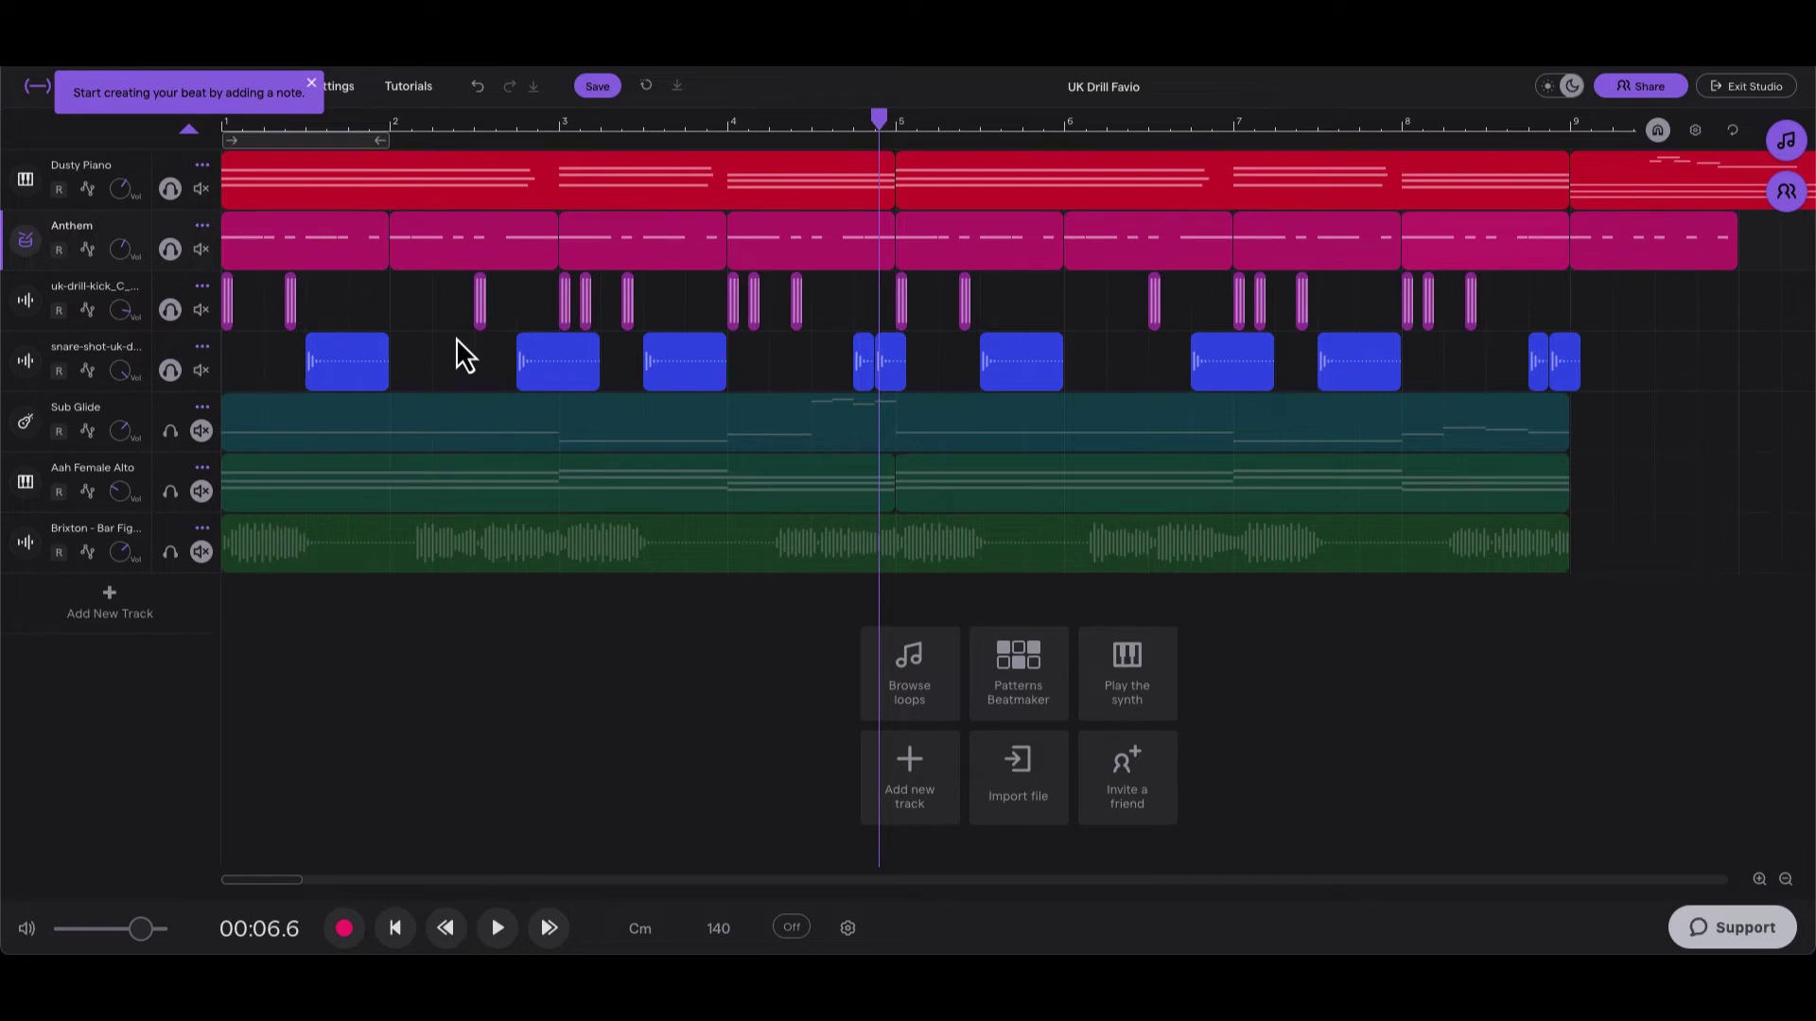
left_click(311, 83)
left_click(218, 96)
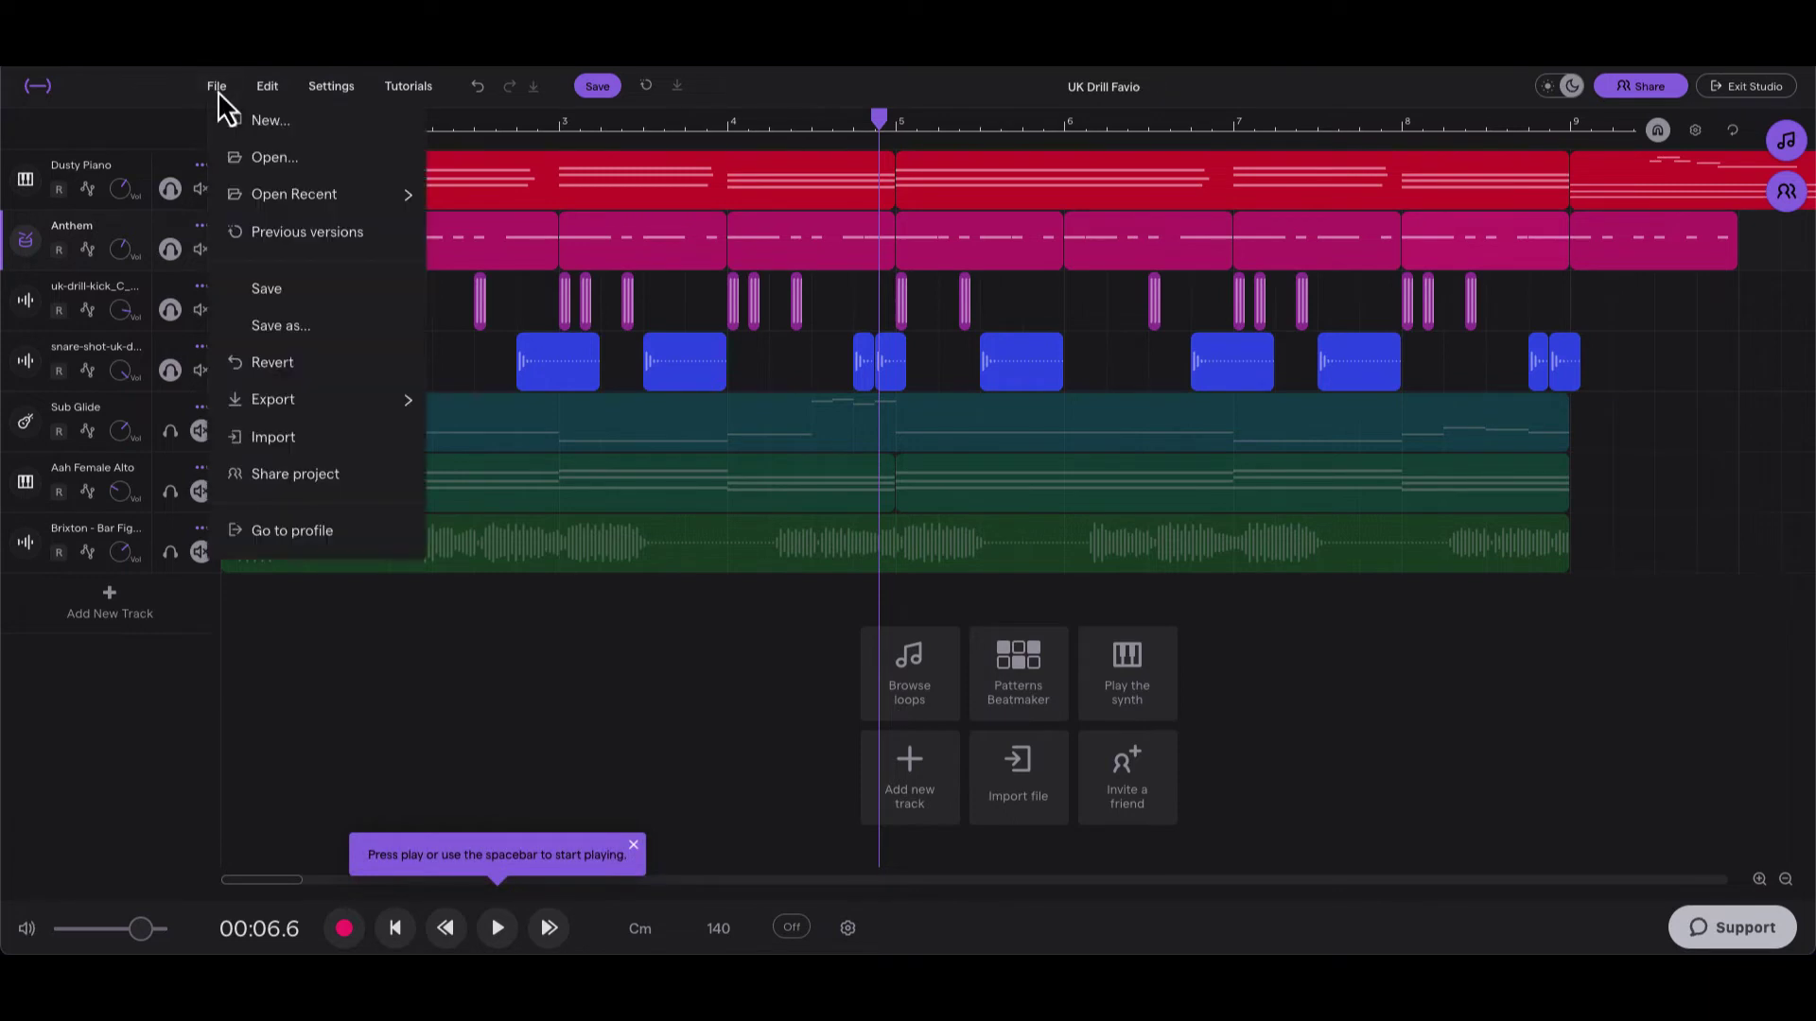
mouse_move(315, 399)
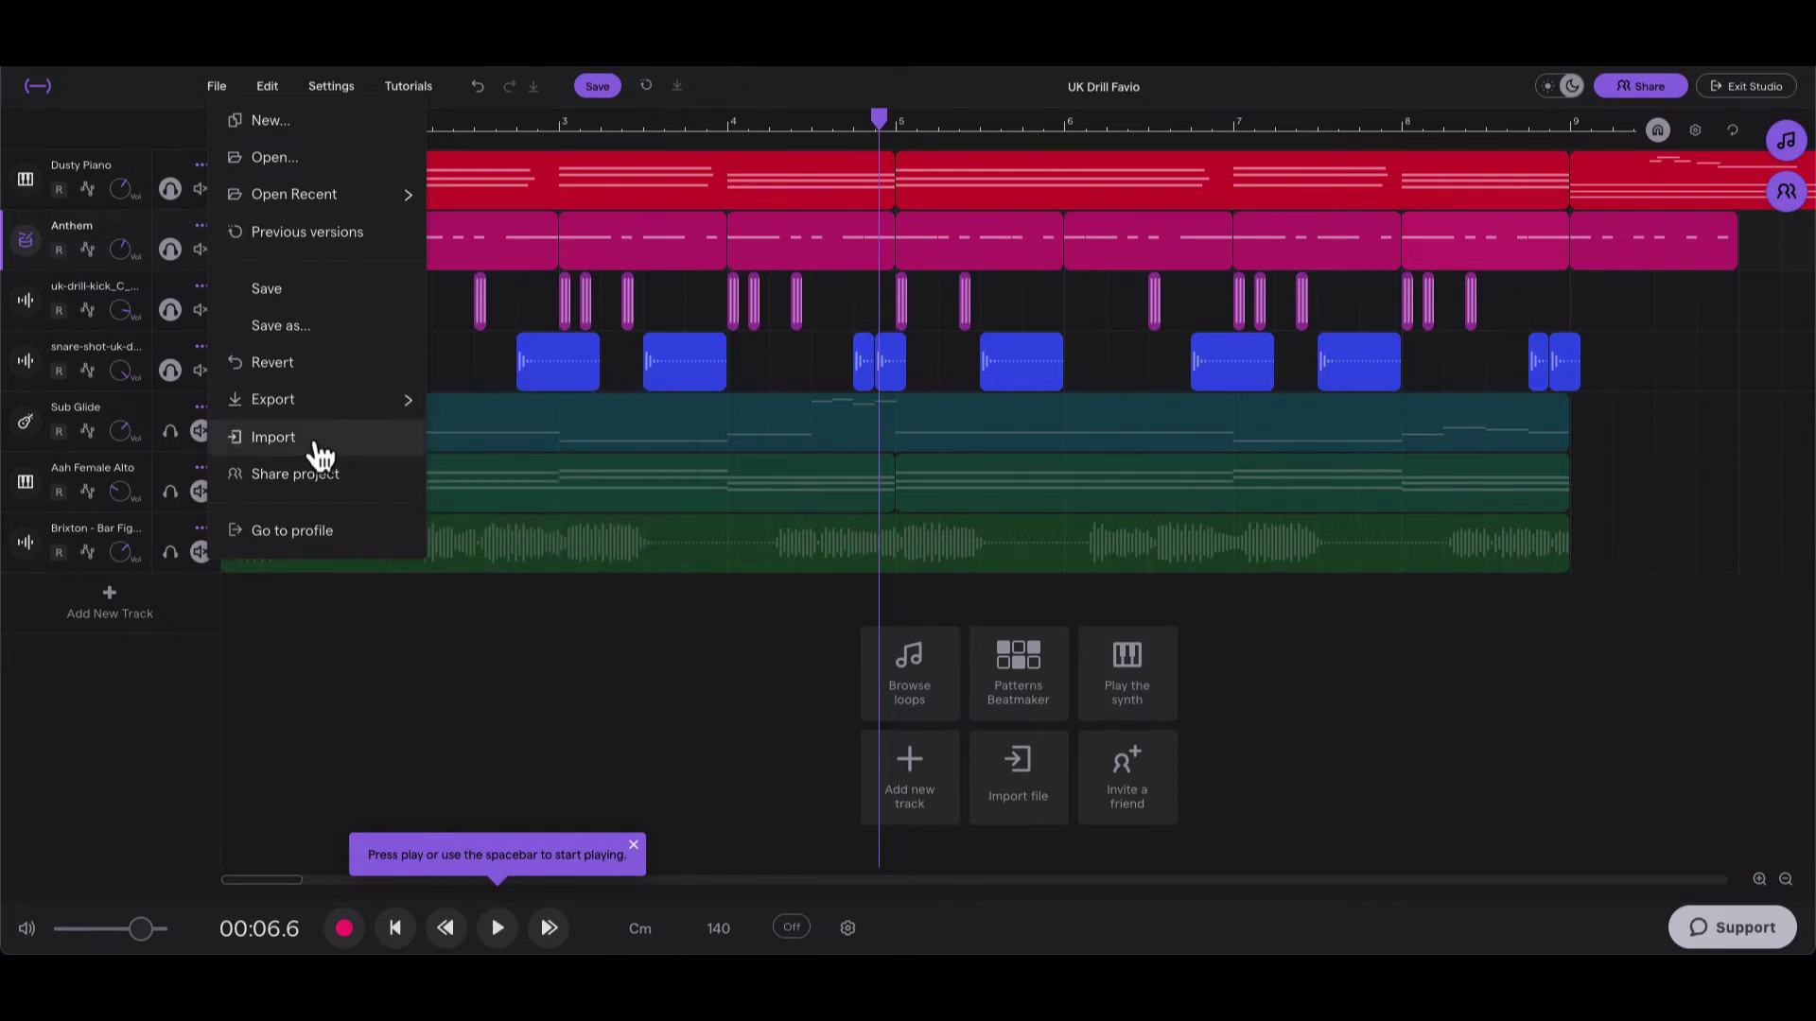
left_click(473, 336)
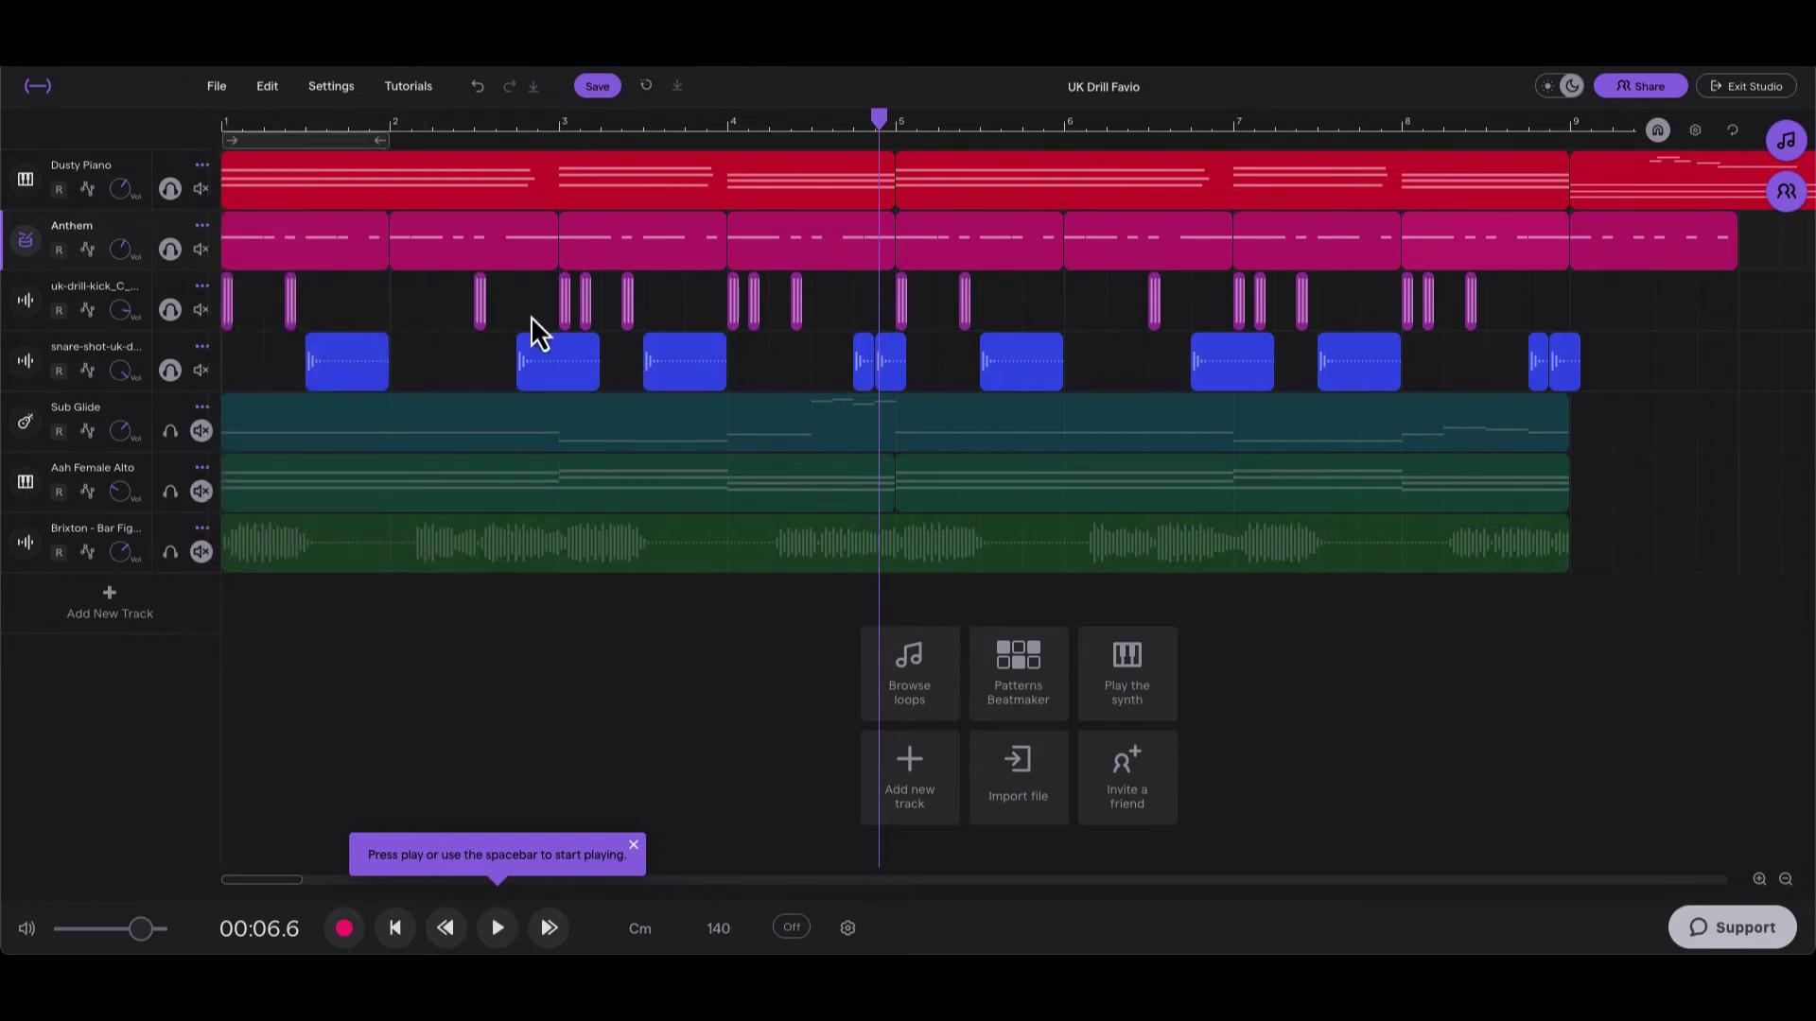
right_click(478, 312)
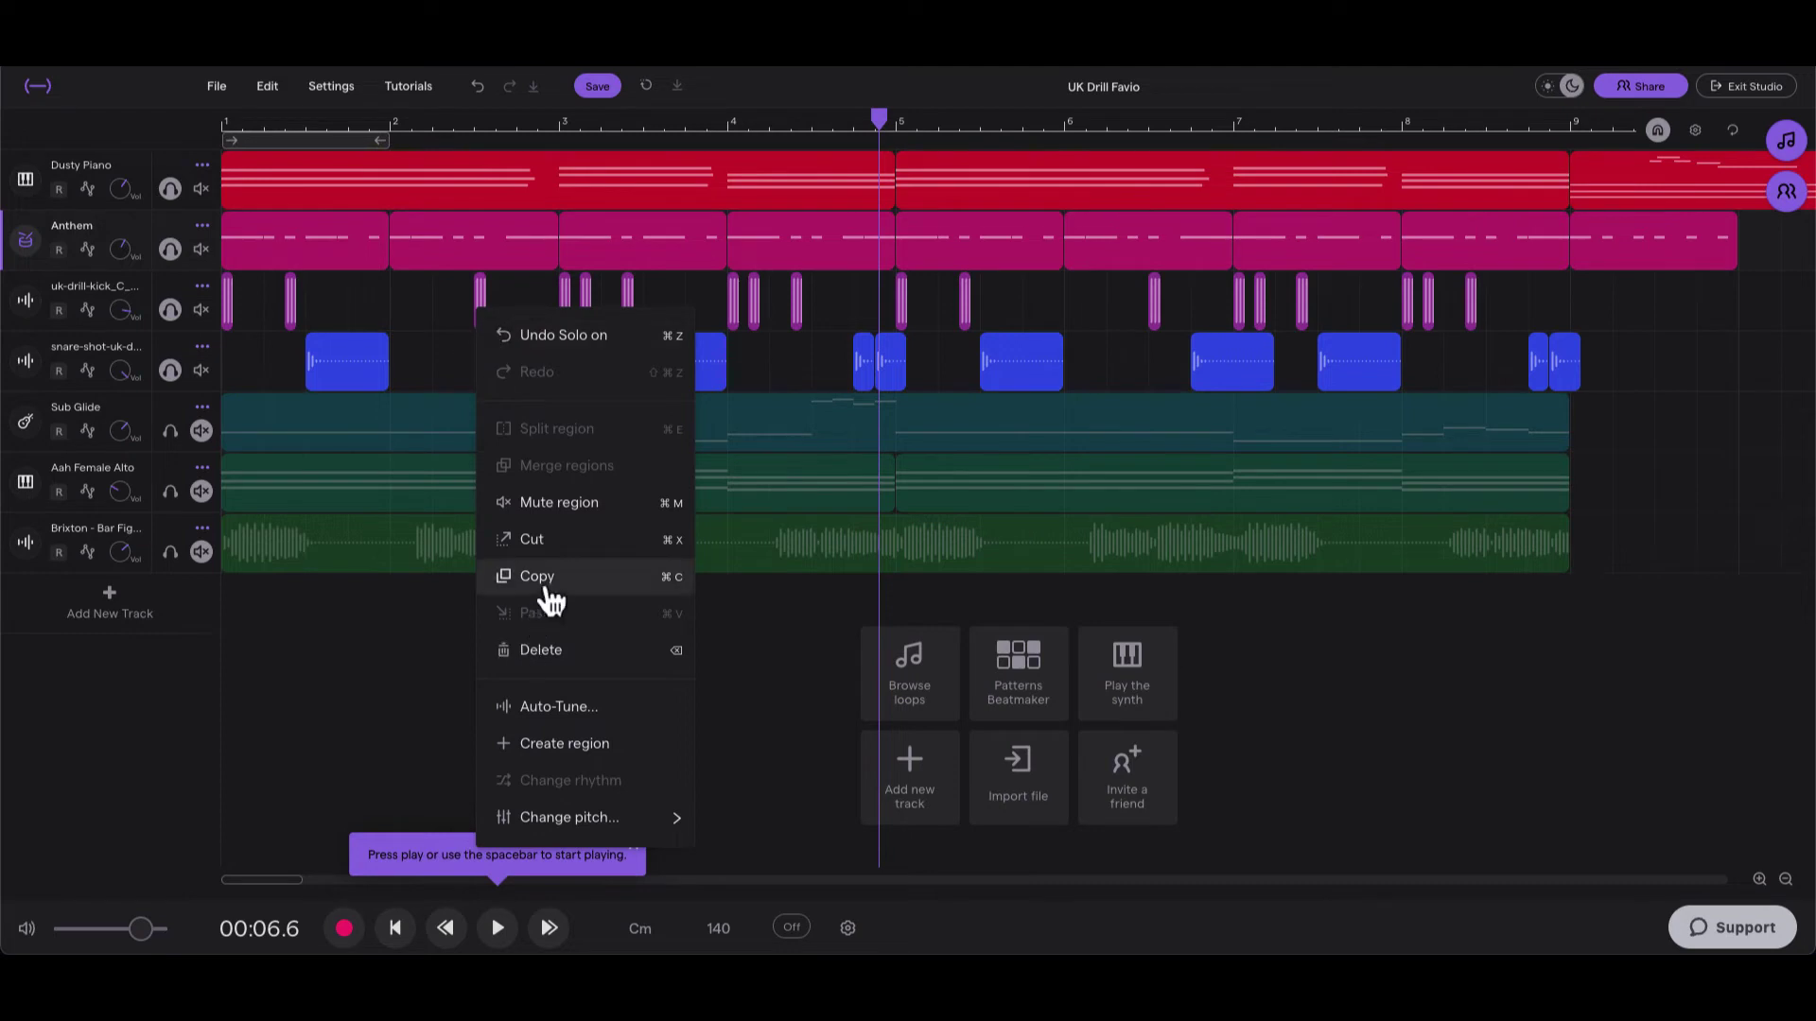
left_click(528, 292)
right_click(549, 297)
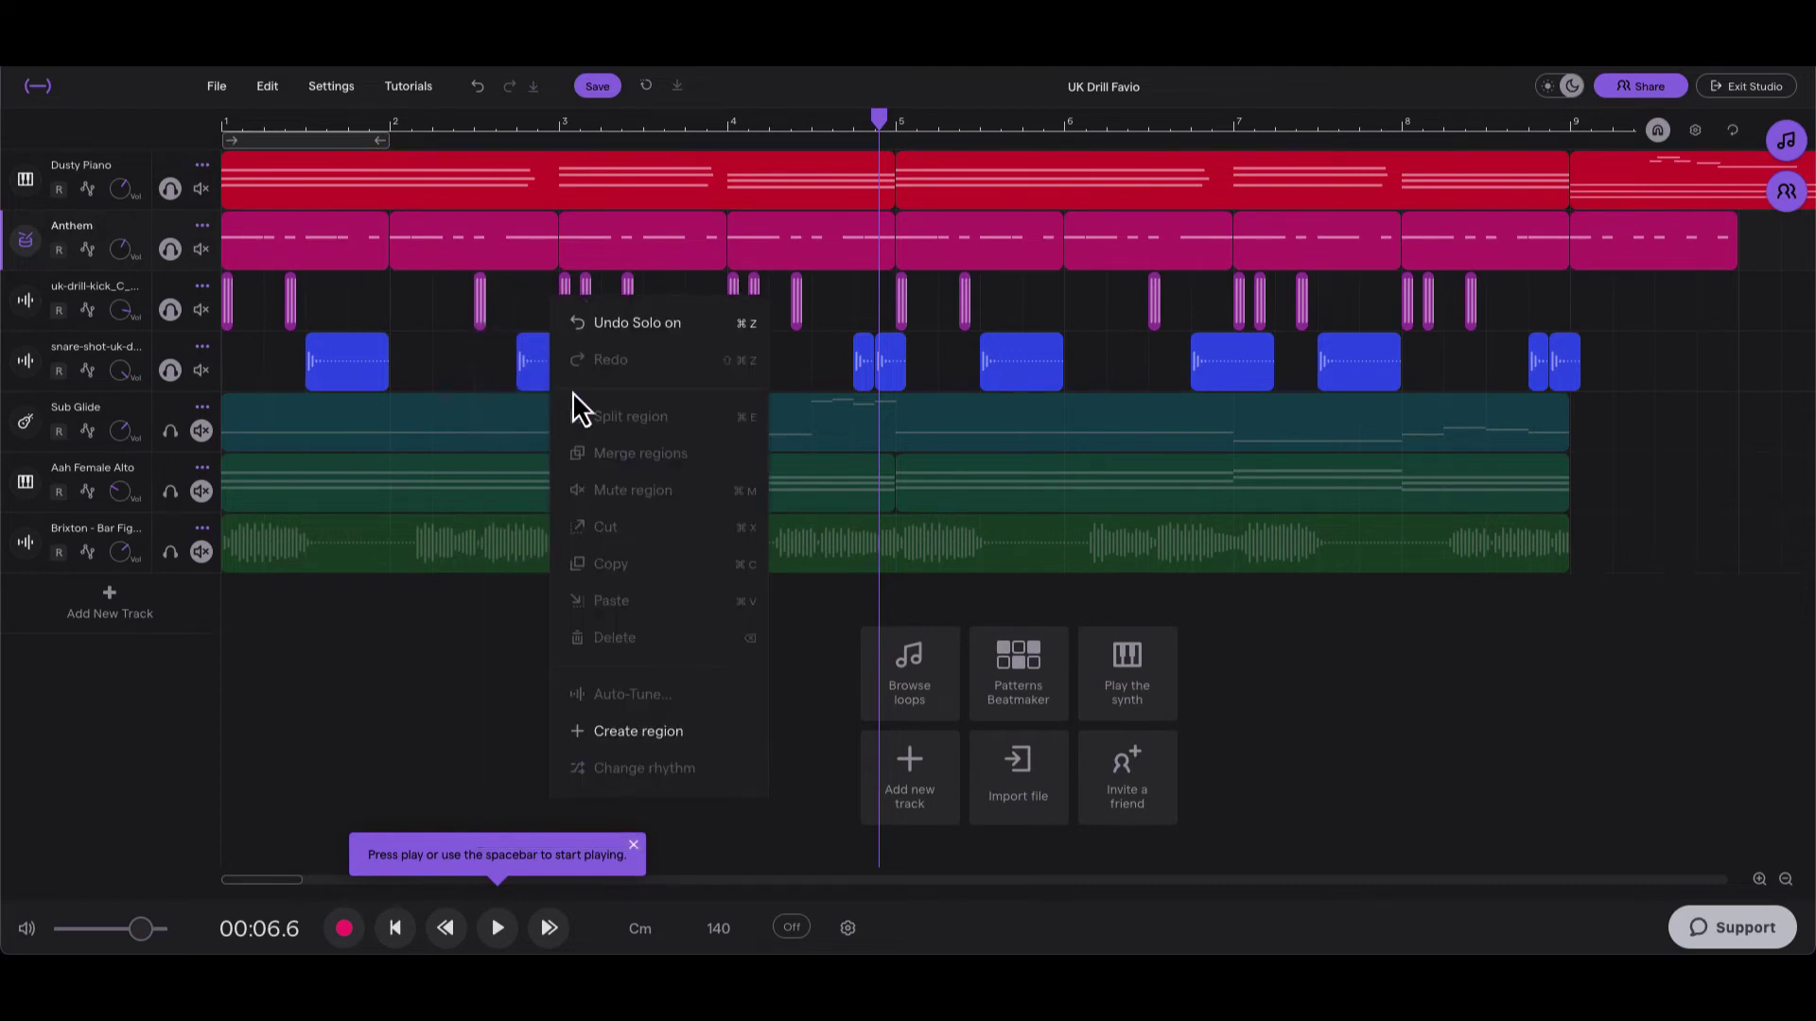
left_click(469, 672)
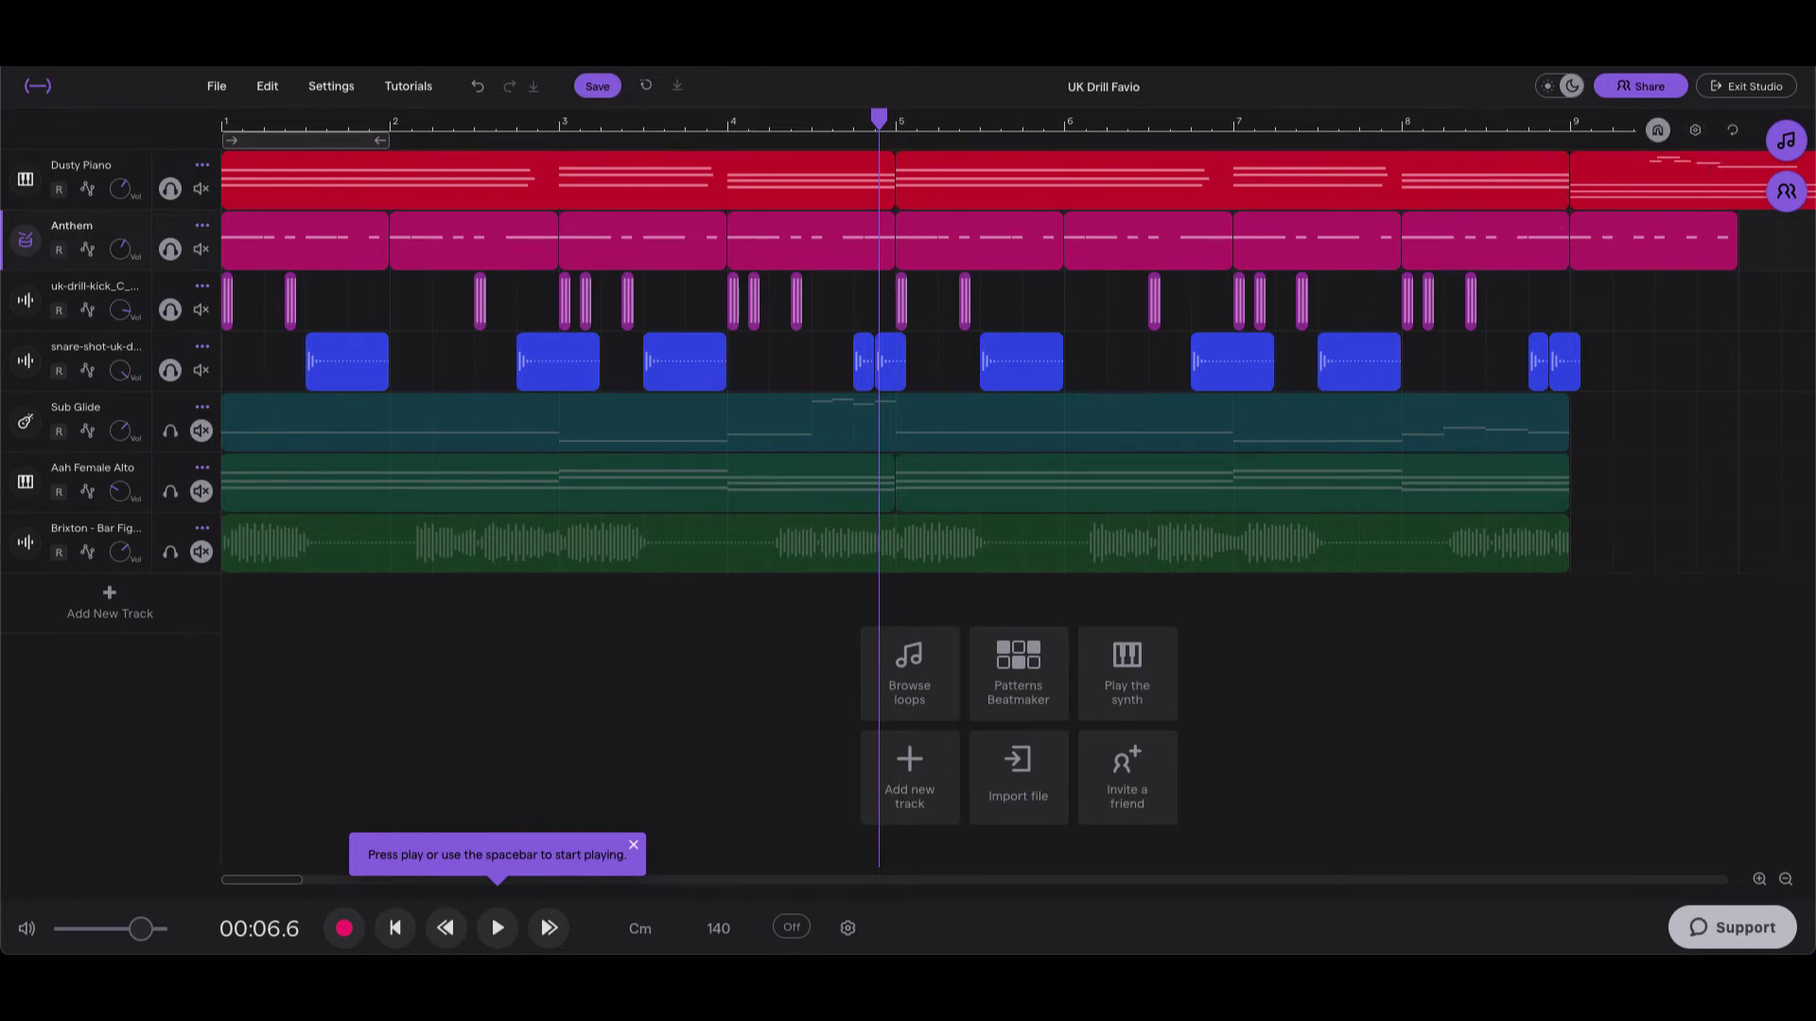
Step: Leave the grid size at 1/32 and close the grid settings dropdown
left_click(1691, 138)
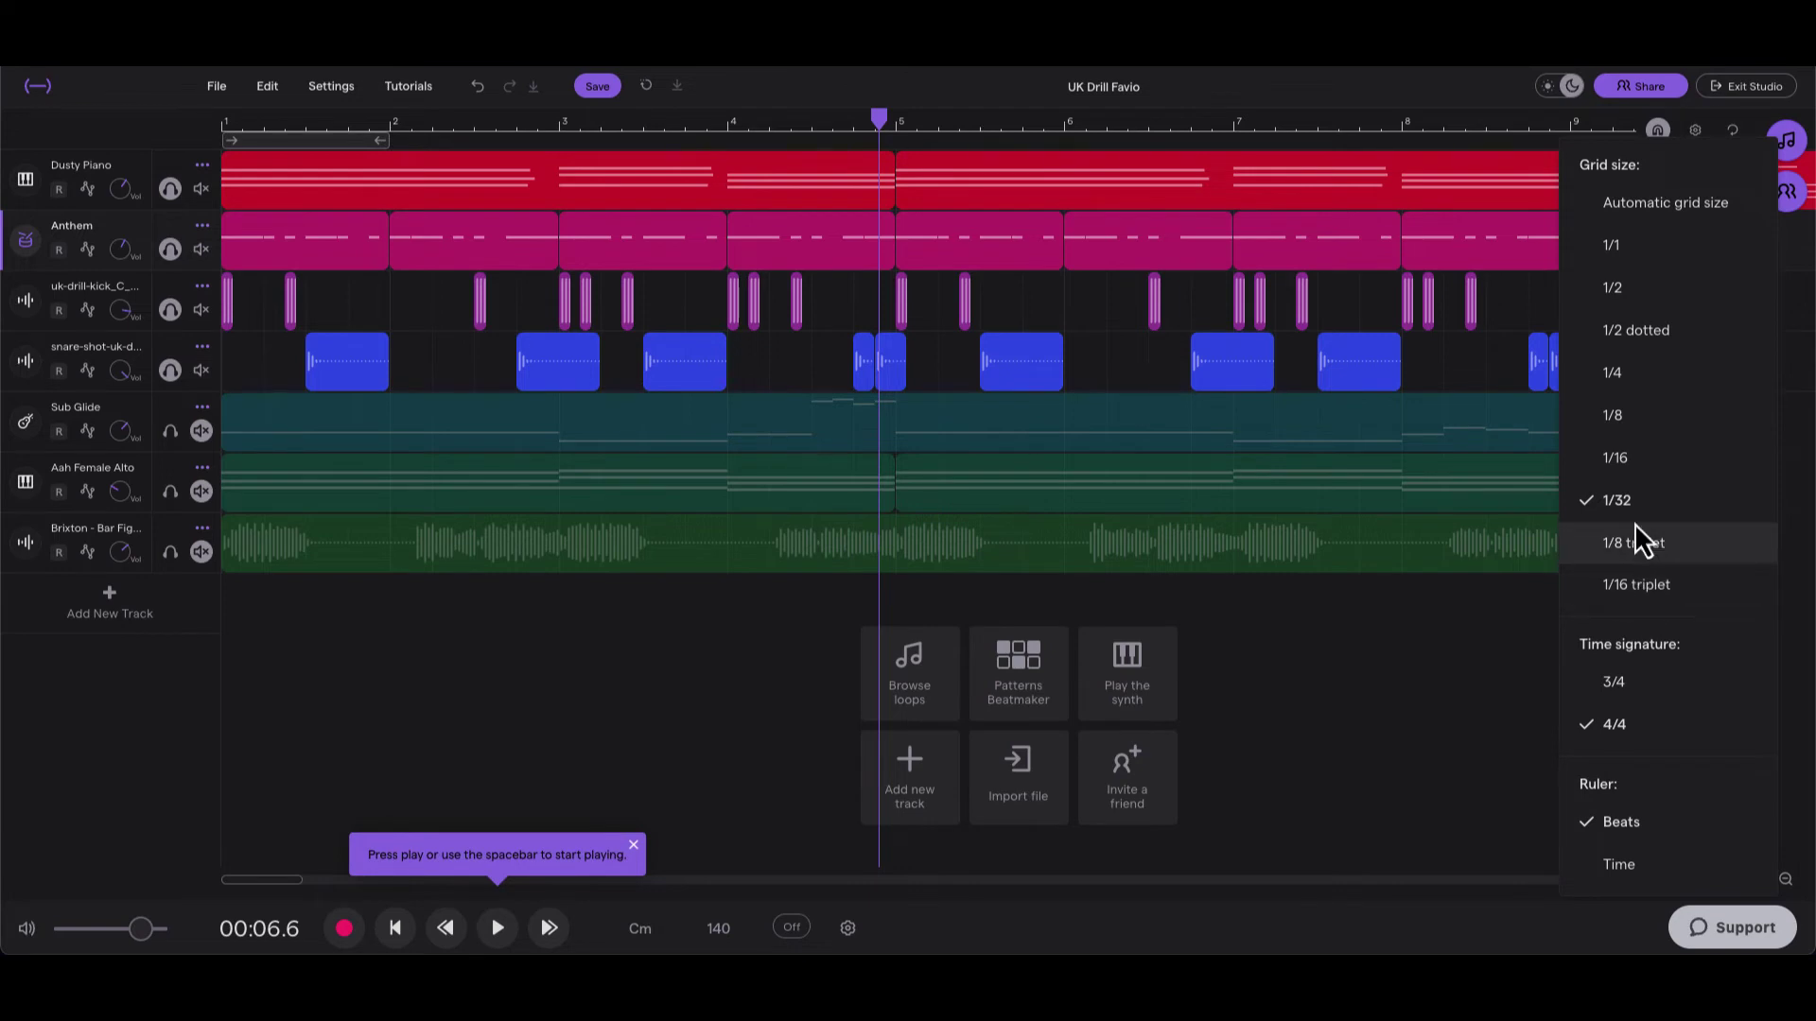
left_click(1437, 648)
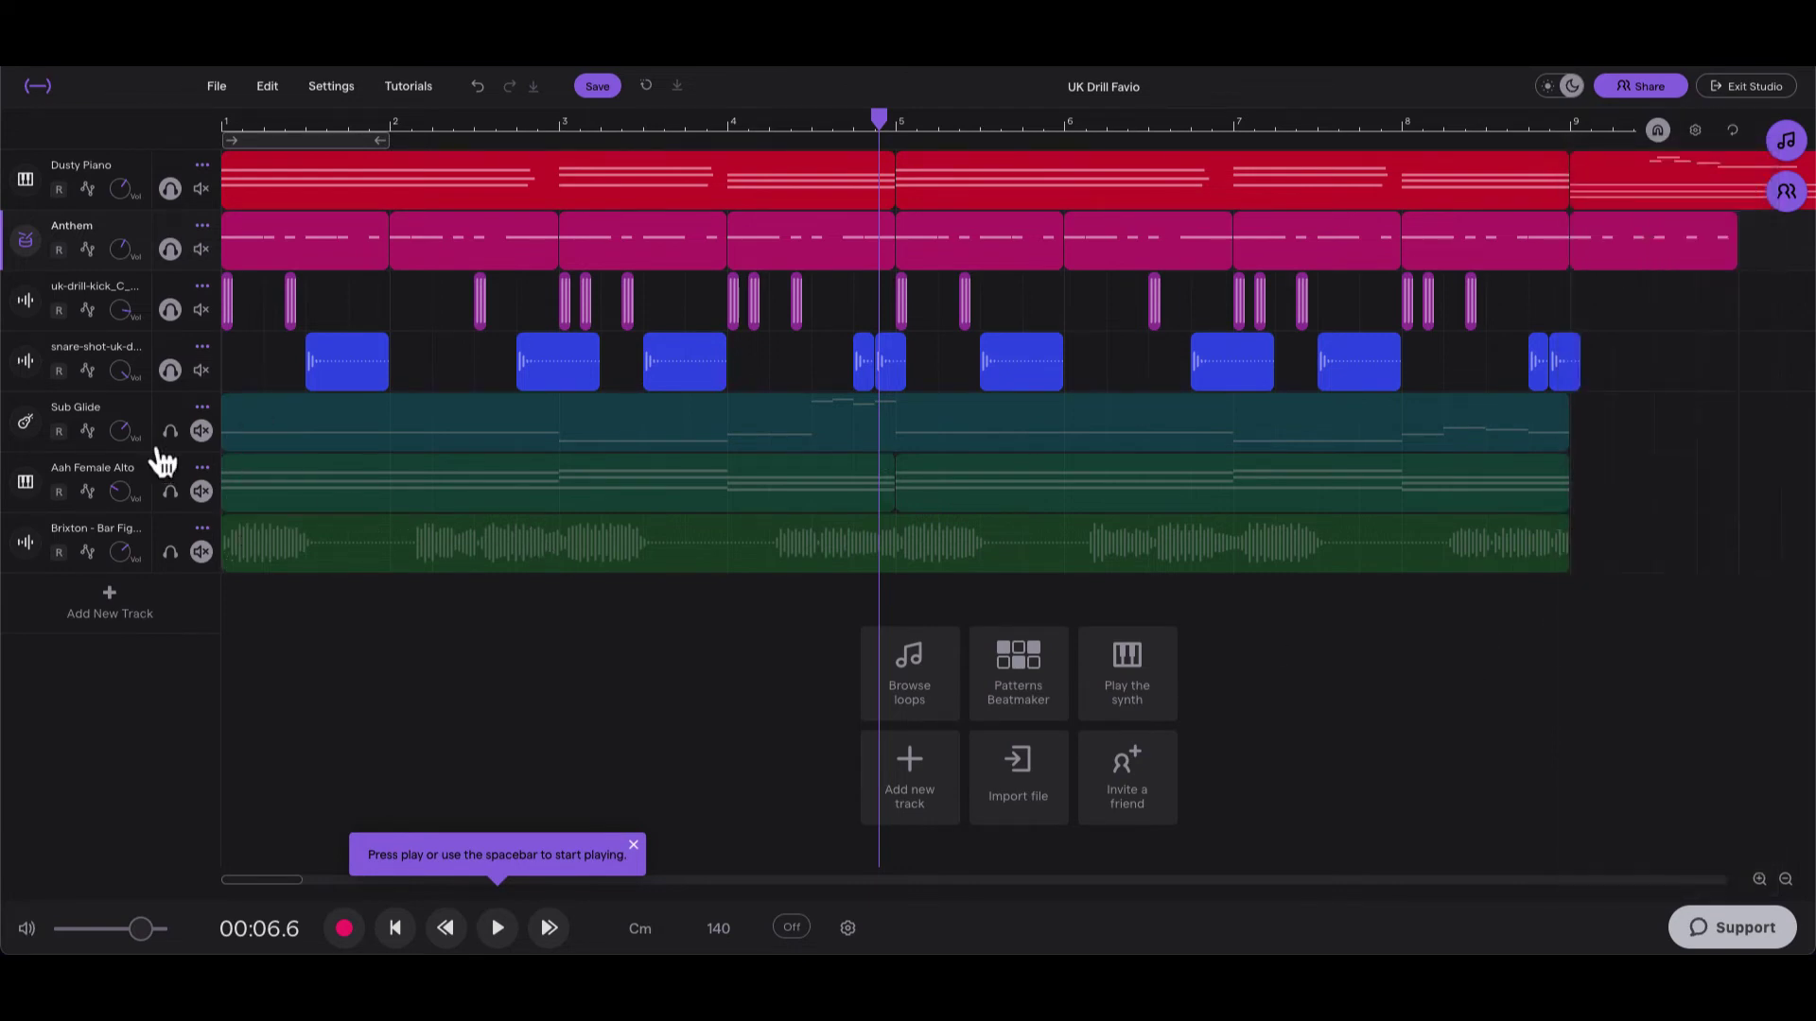
Step: Unmute the Aah Female Alto choir and start playback from the beginning
left_click(200, 492)
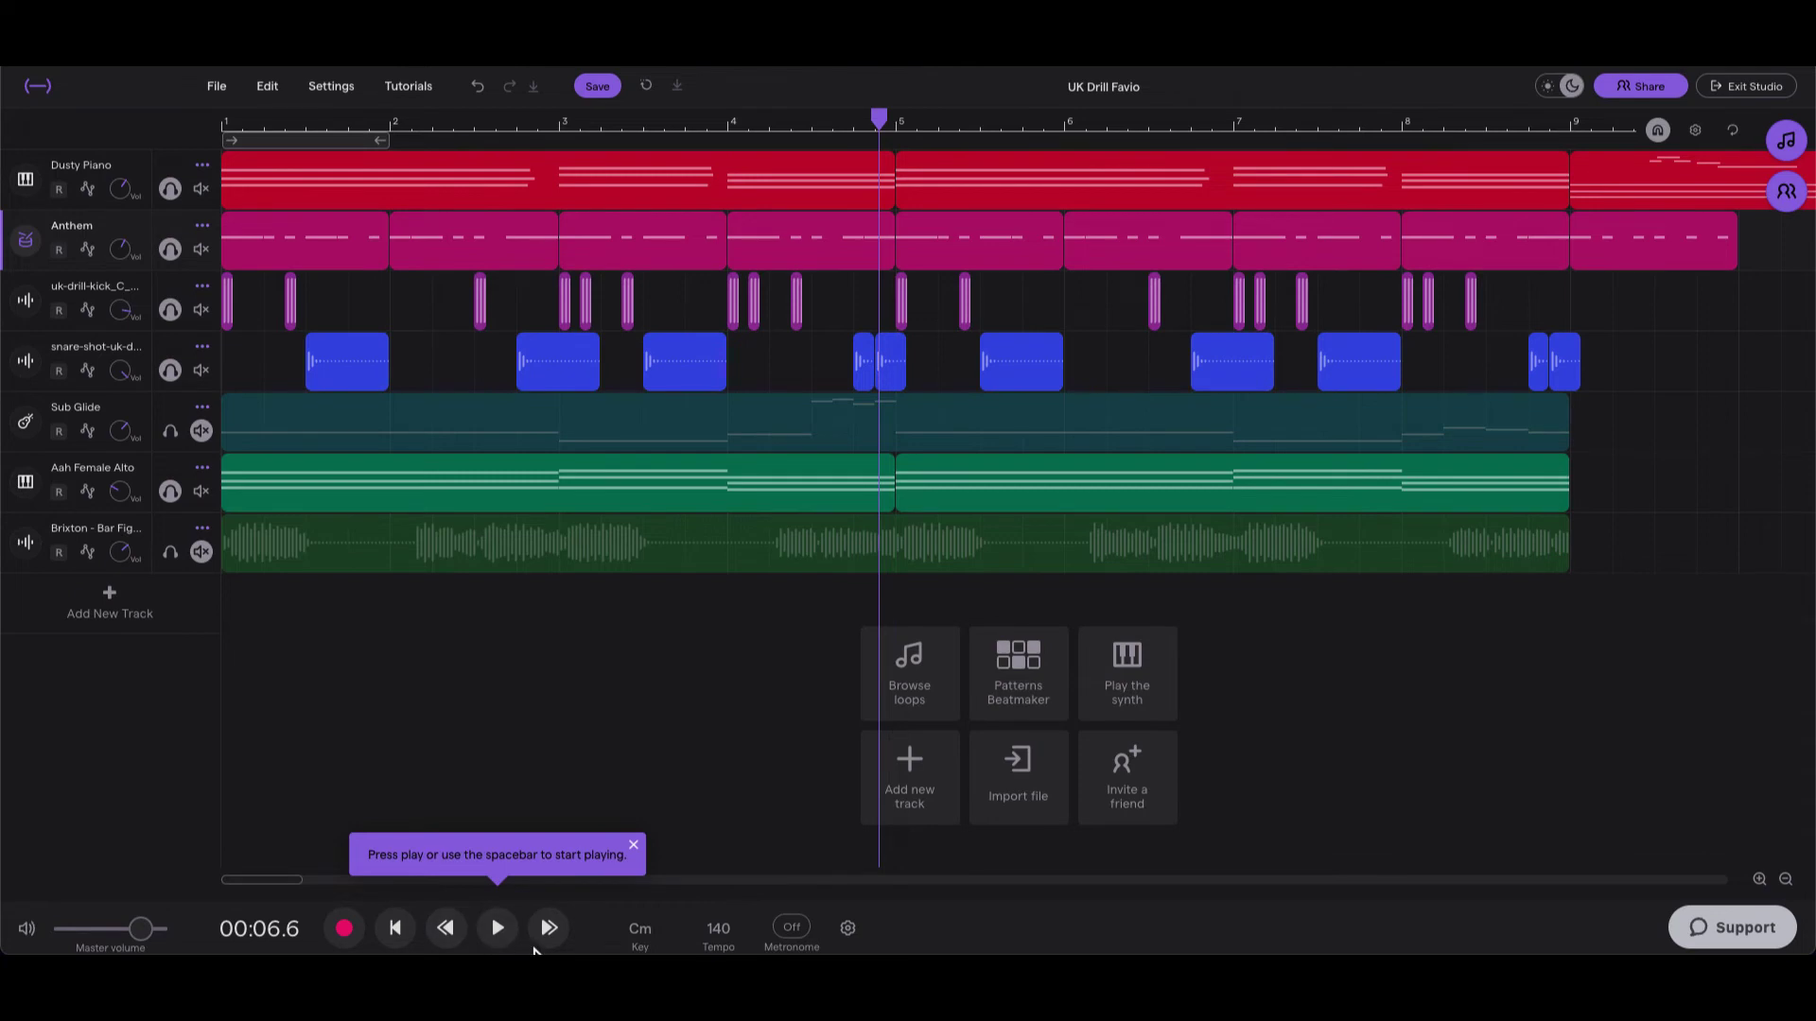
left_click(397, 931)
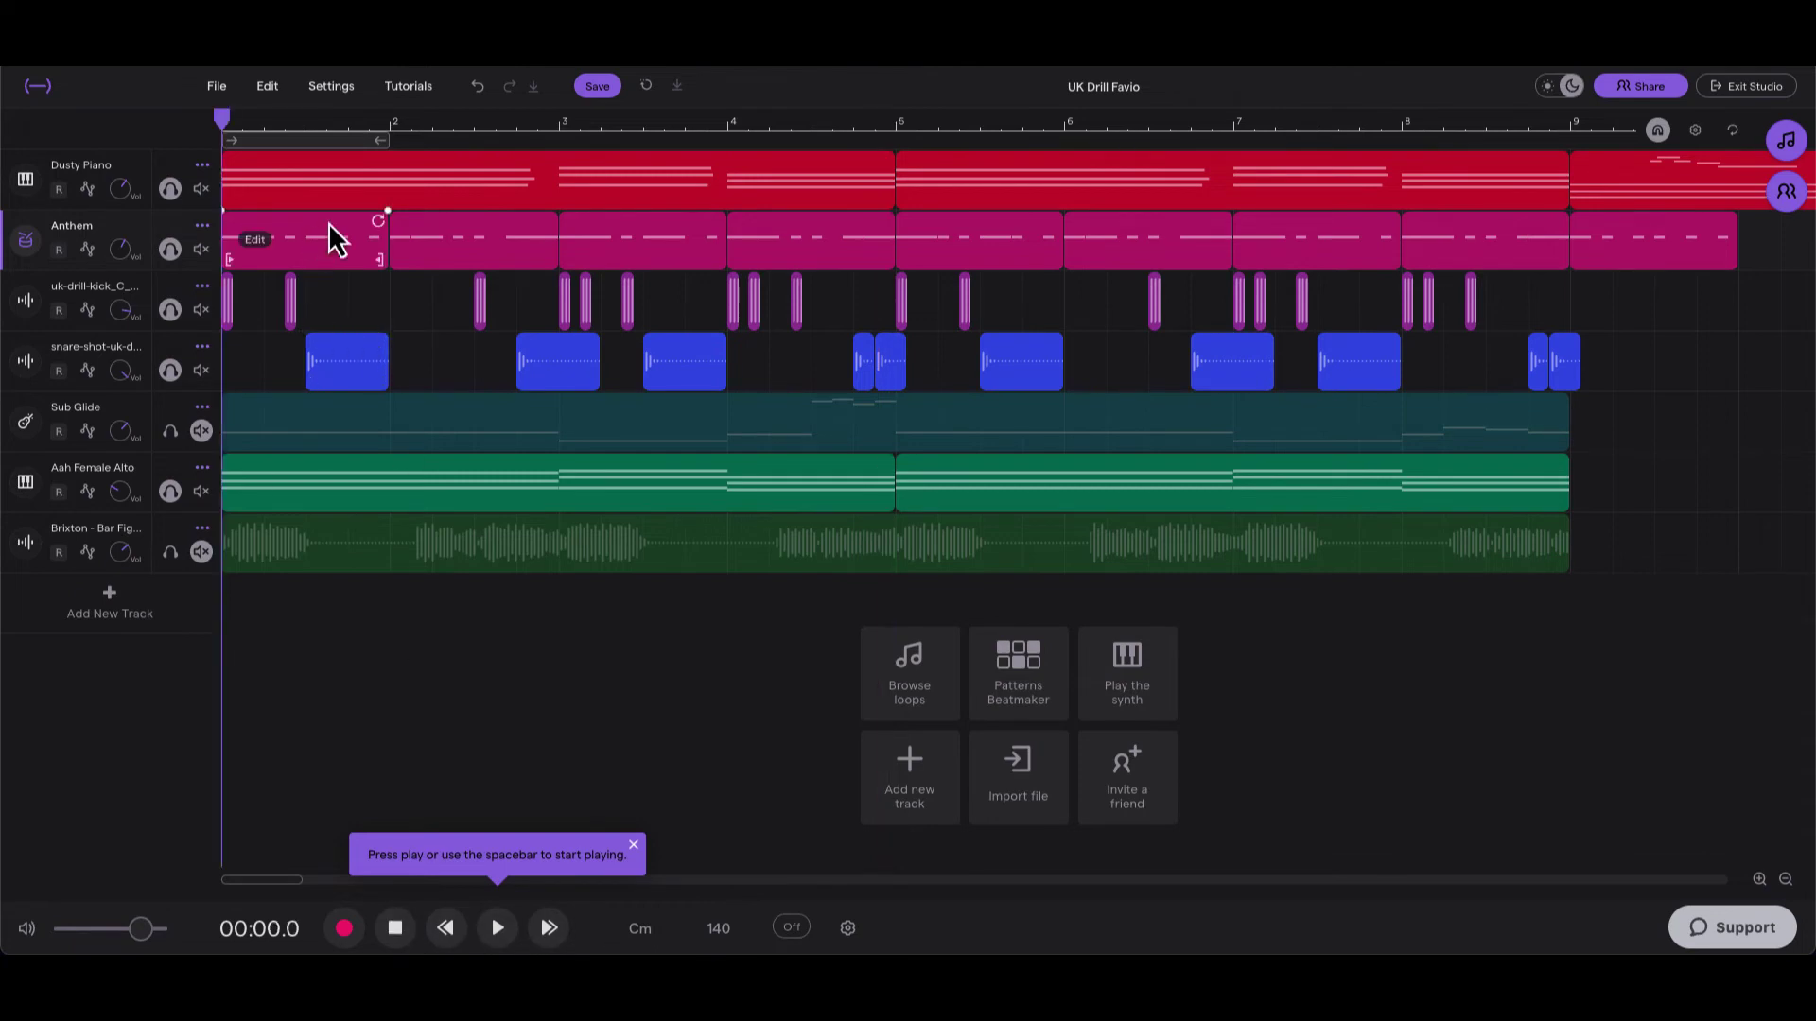
mouse_move(609, 251)
key("space")
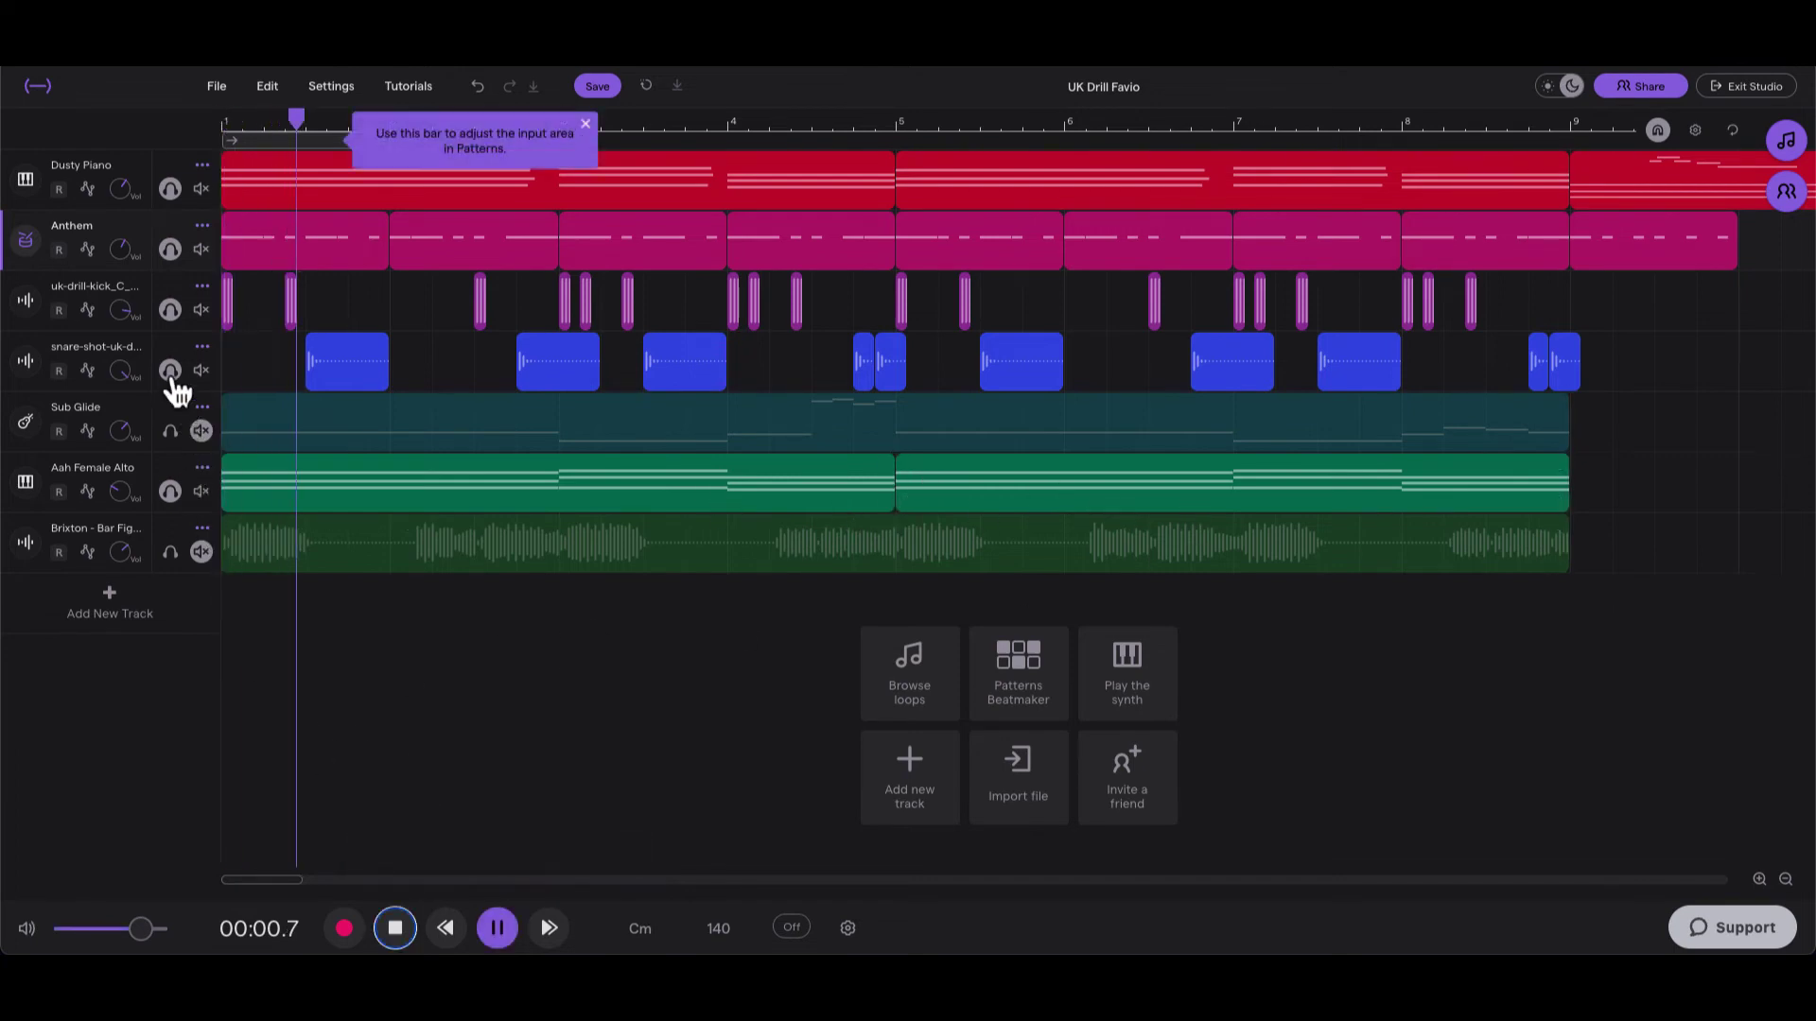
Step: Un-solo snare, Anthem and kick so only Dusty Piano and the choir play, then stop at 00:13.3
left_click(201, 370)
left_click(170, 309)
left_click(170, 248)
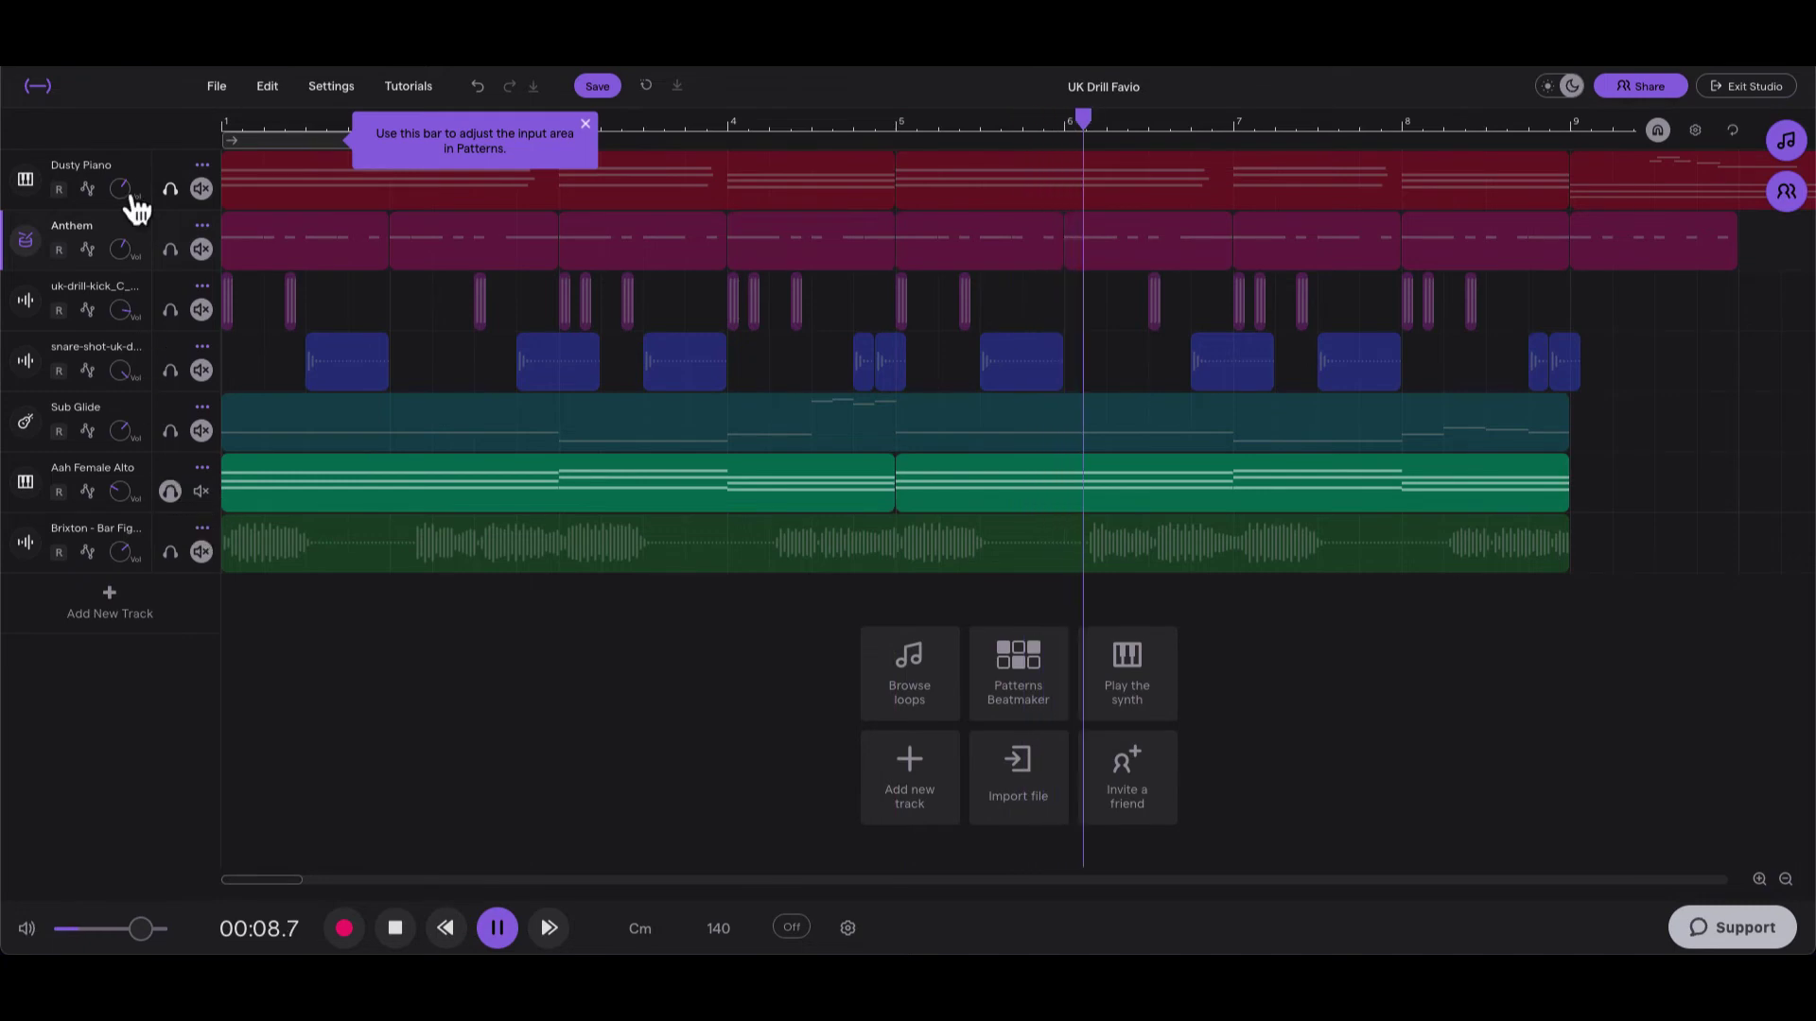
left_click(170, 188)
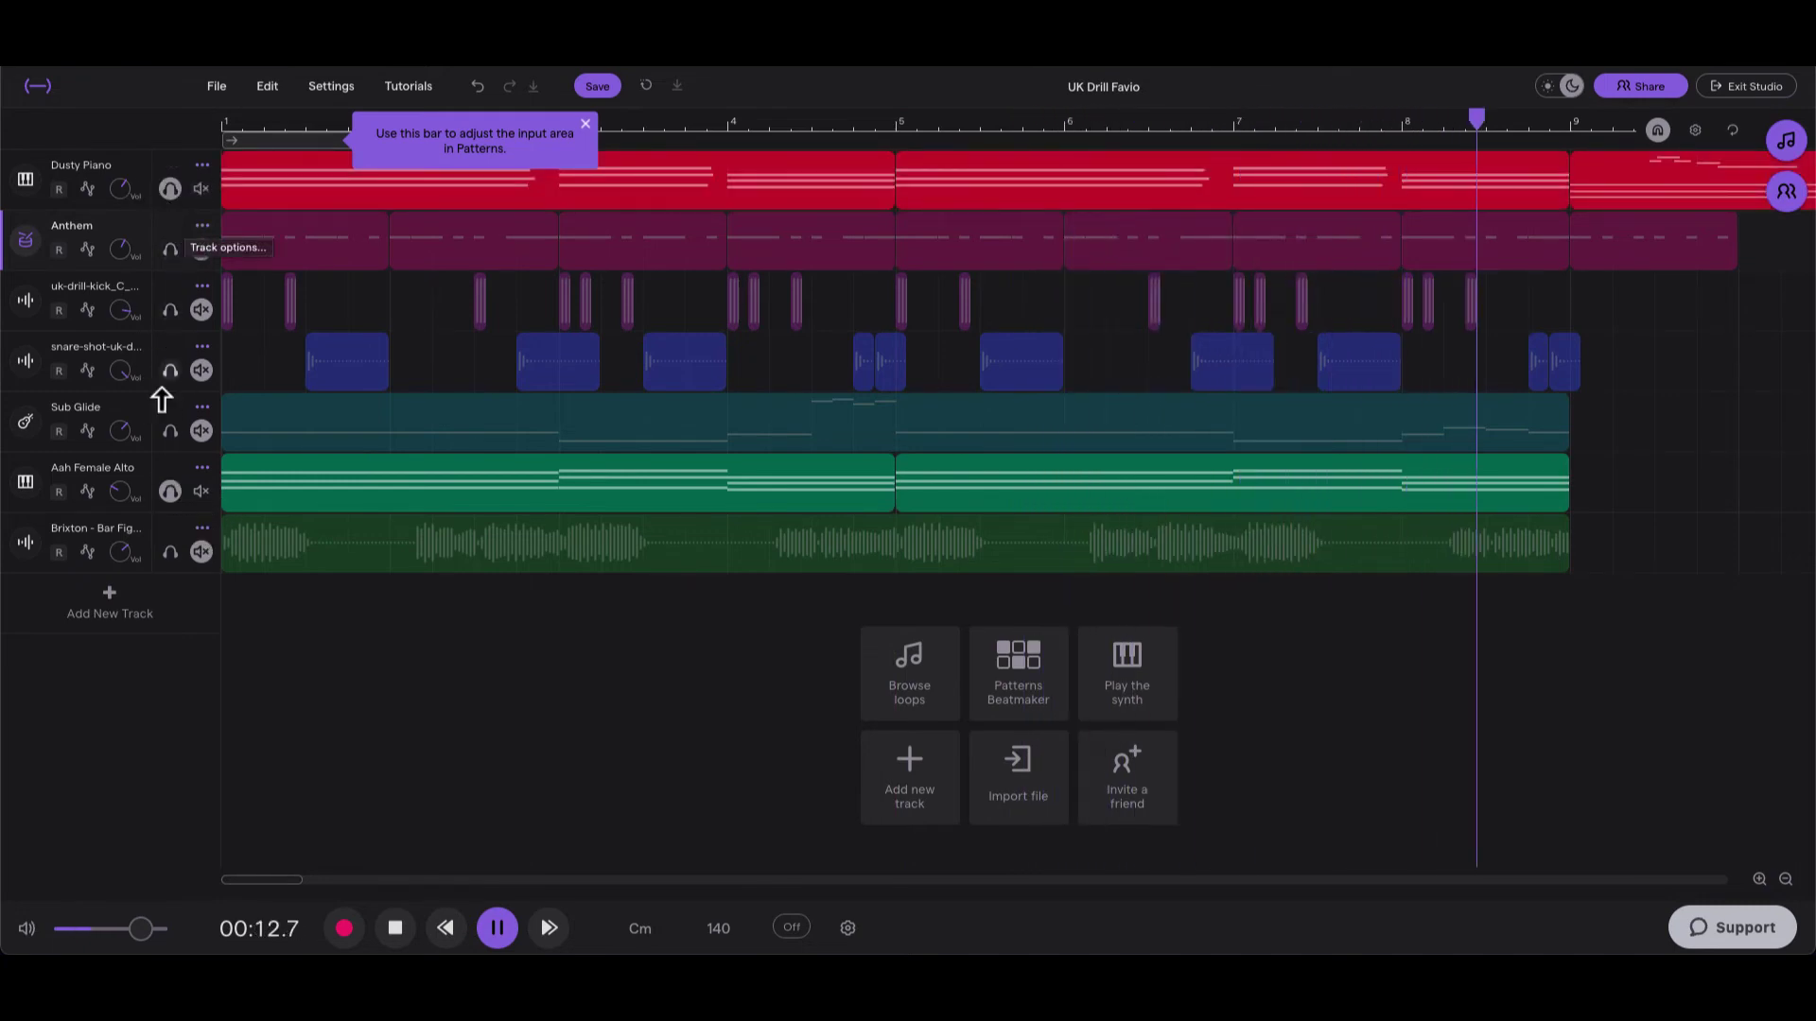
key("space")
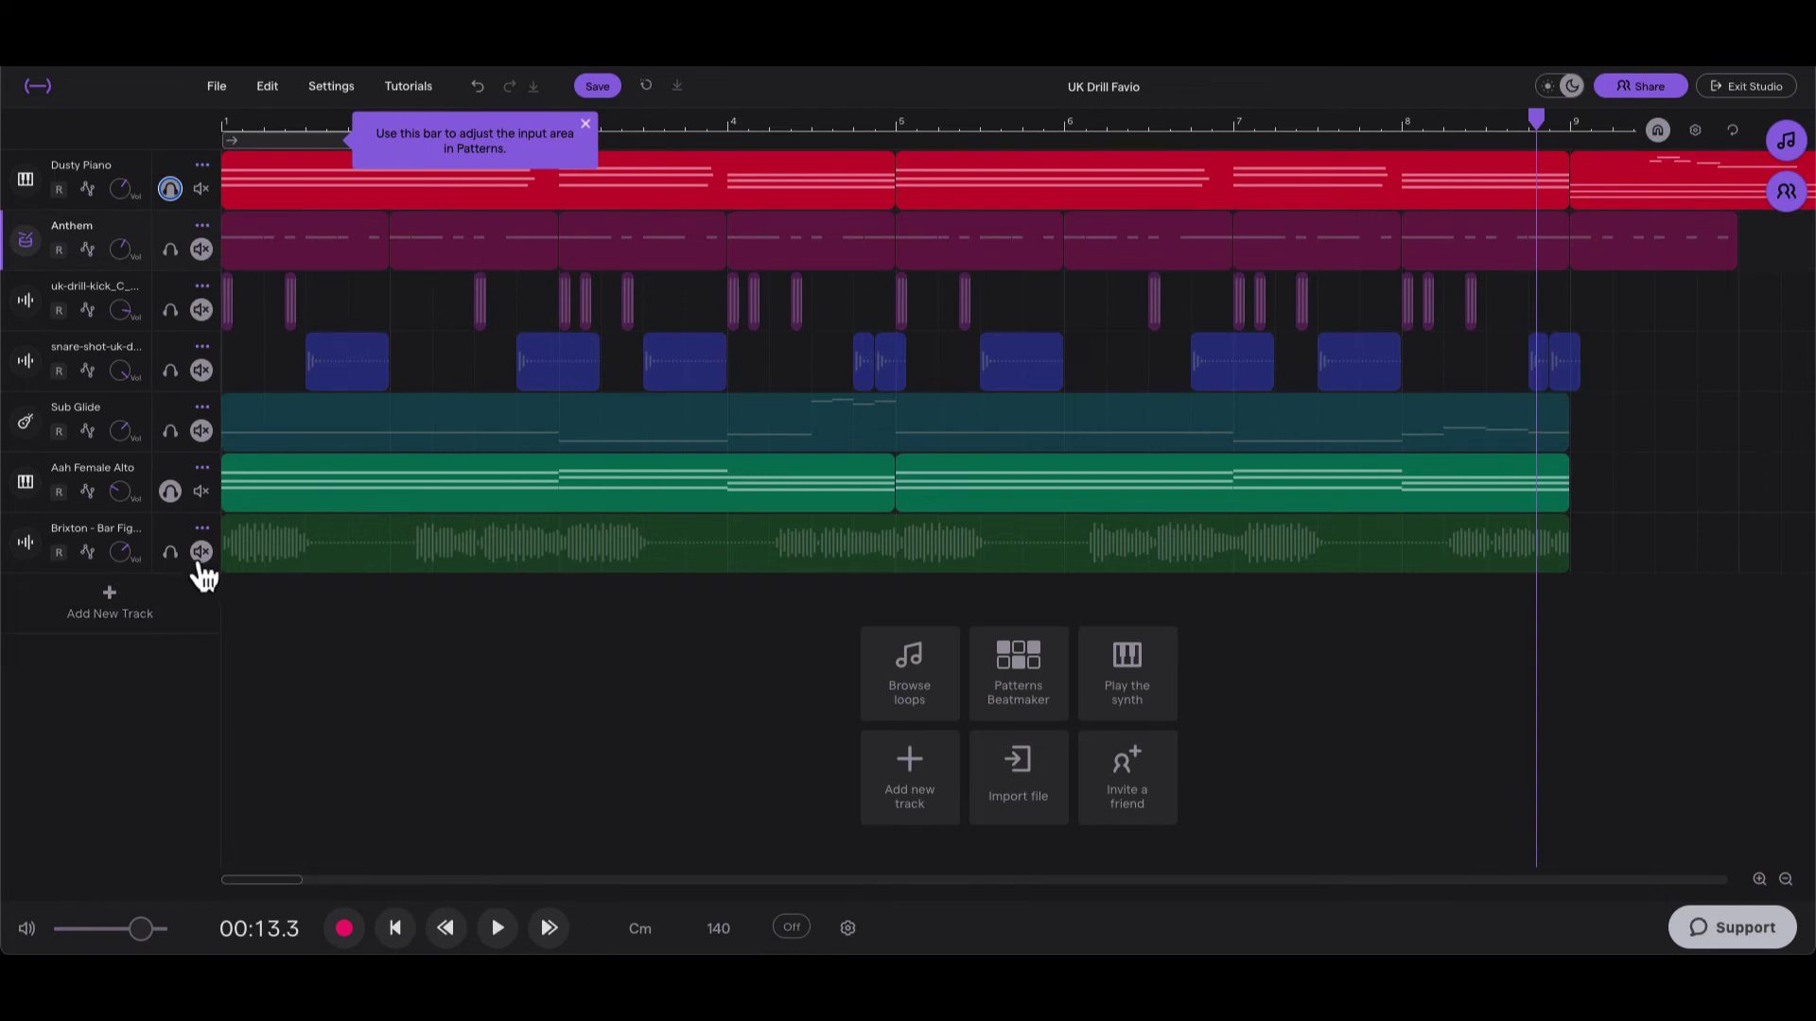
Step: Solo the Brixton bass loop and un-solo Anthem, Dusty Piano and Aah Female Alto
left_click(171, 554)
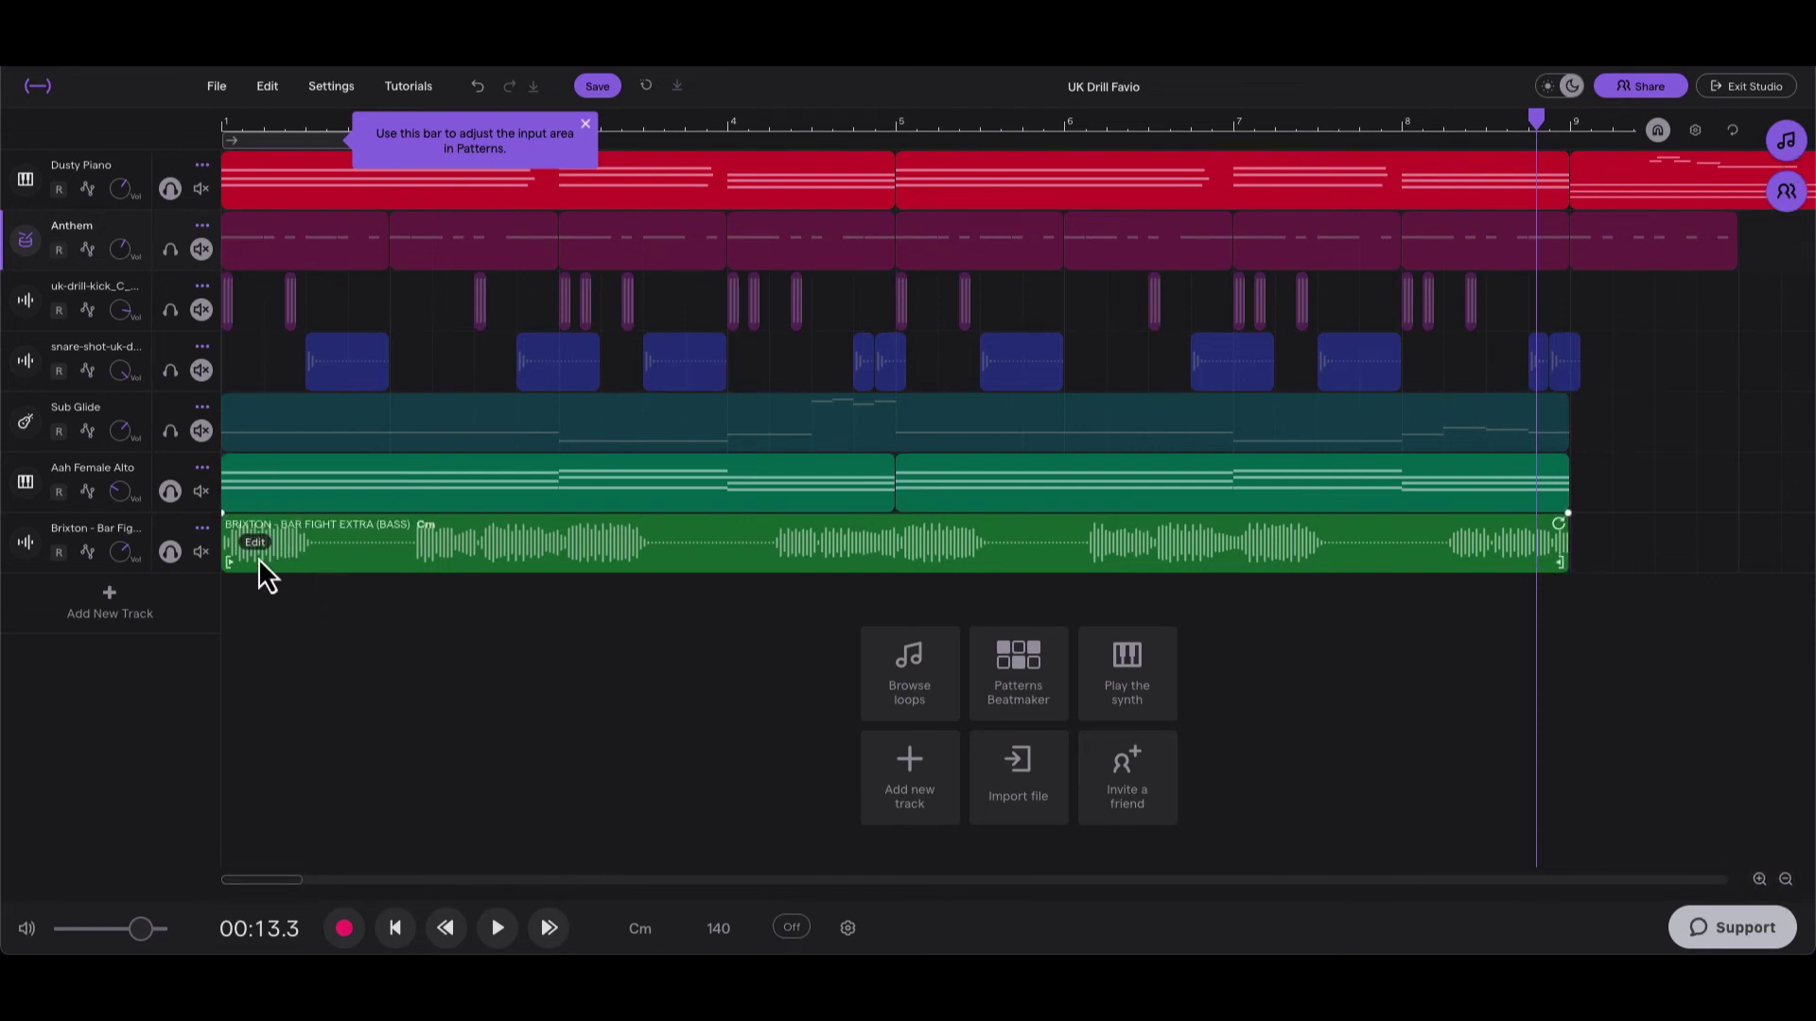
left_click(171, 250)
left_click(171, 249)
left_click(170, 189)
left_click(170, 493)
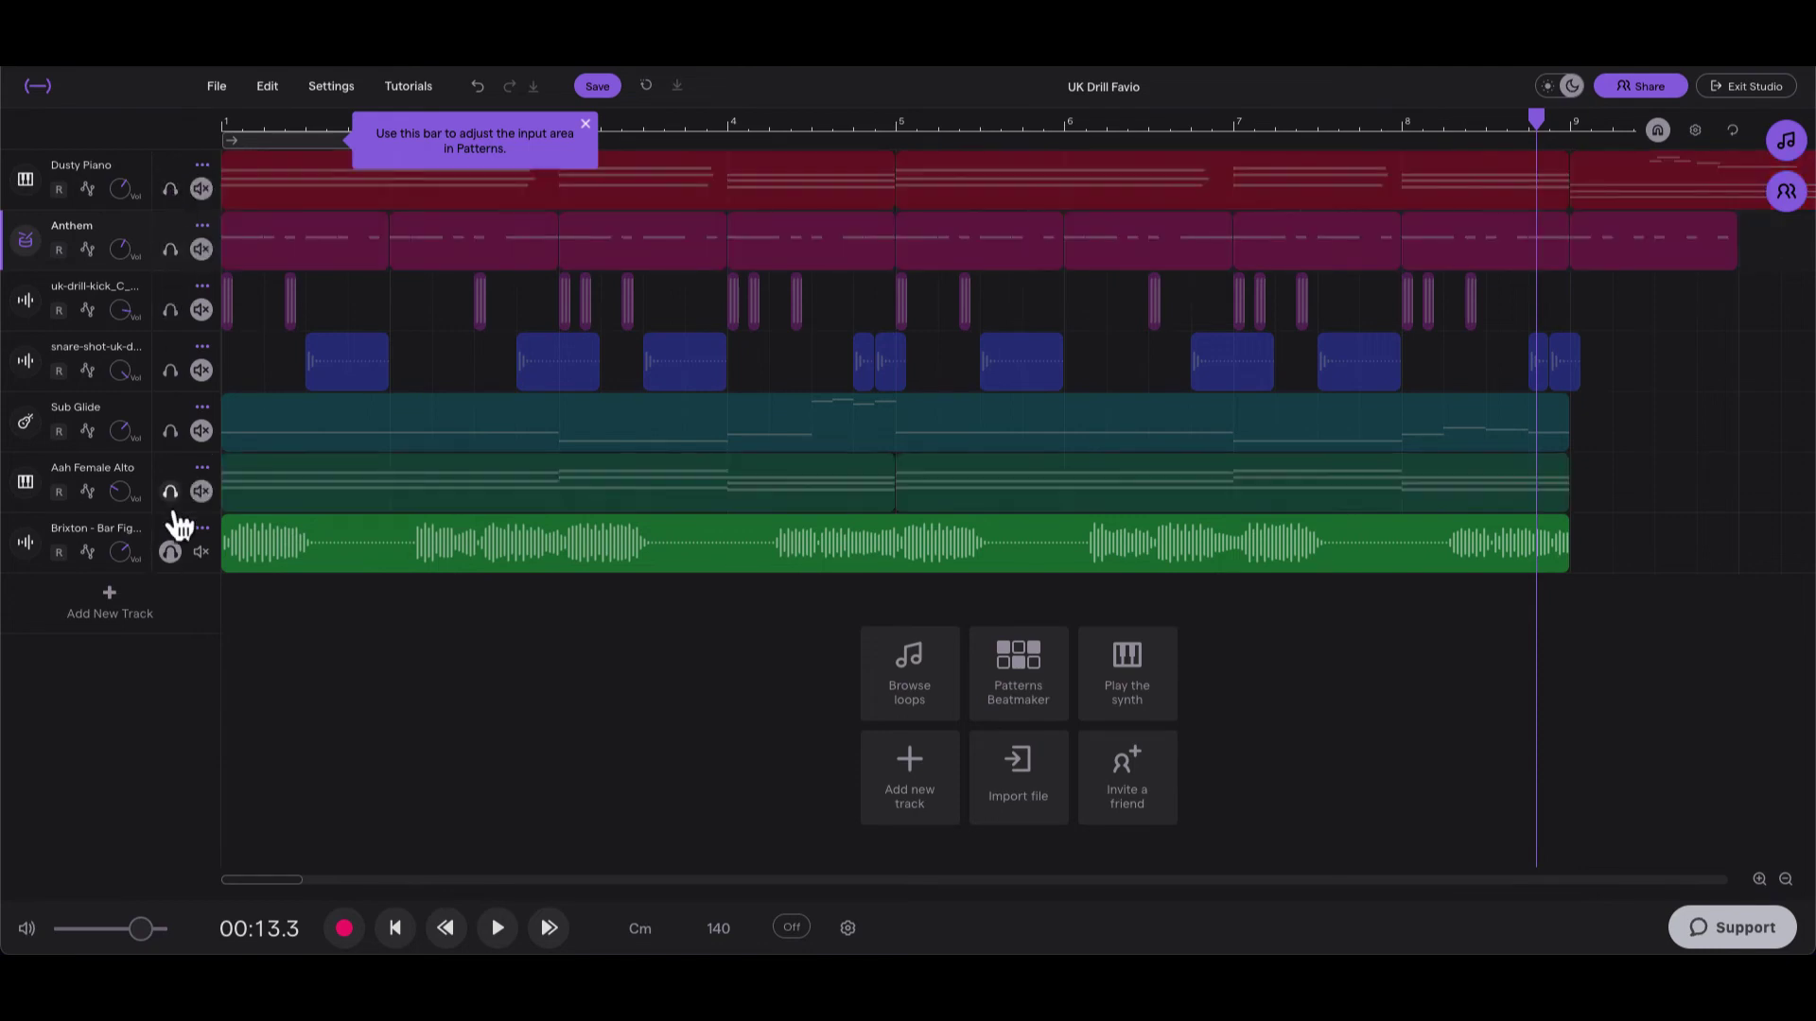
Step: Play the beat from the start and stop it at 00:14.0
left_click(396, 931)
key("space")
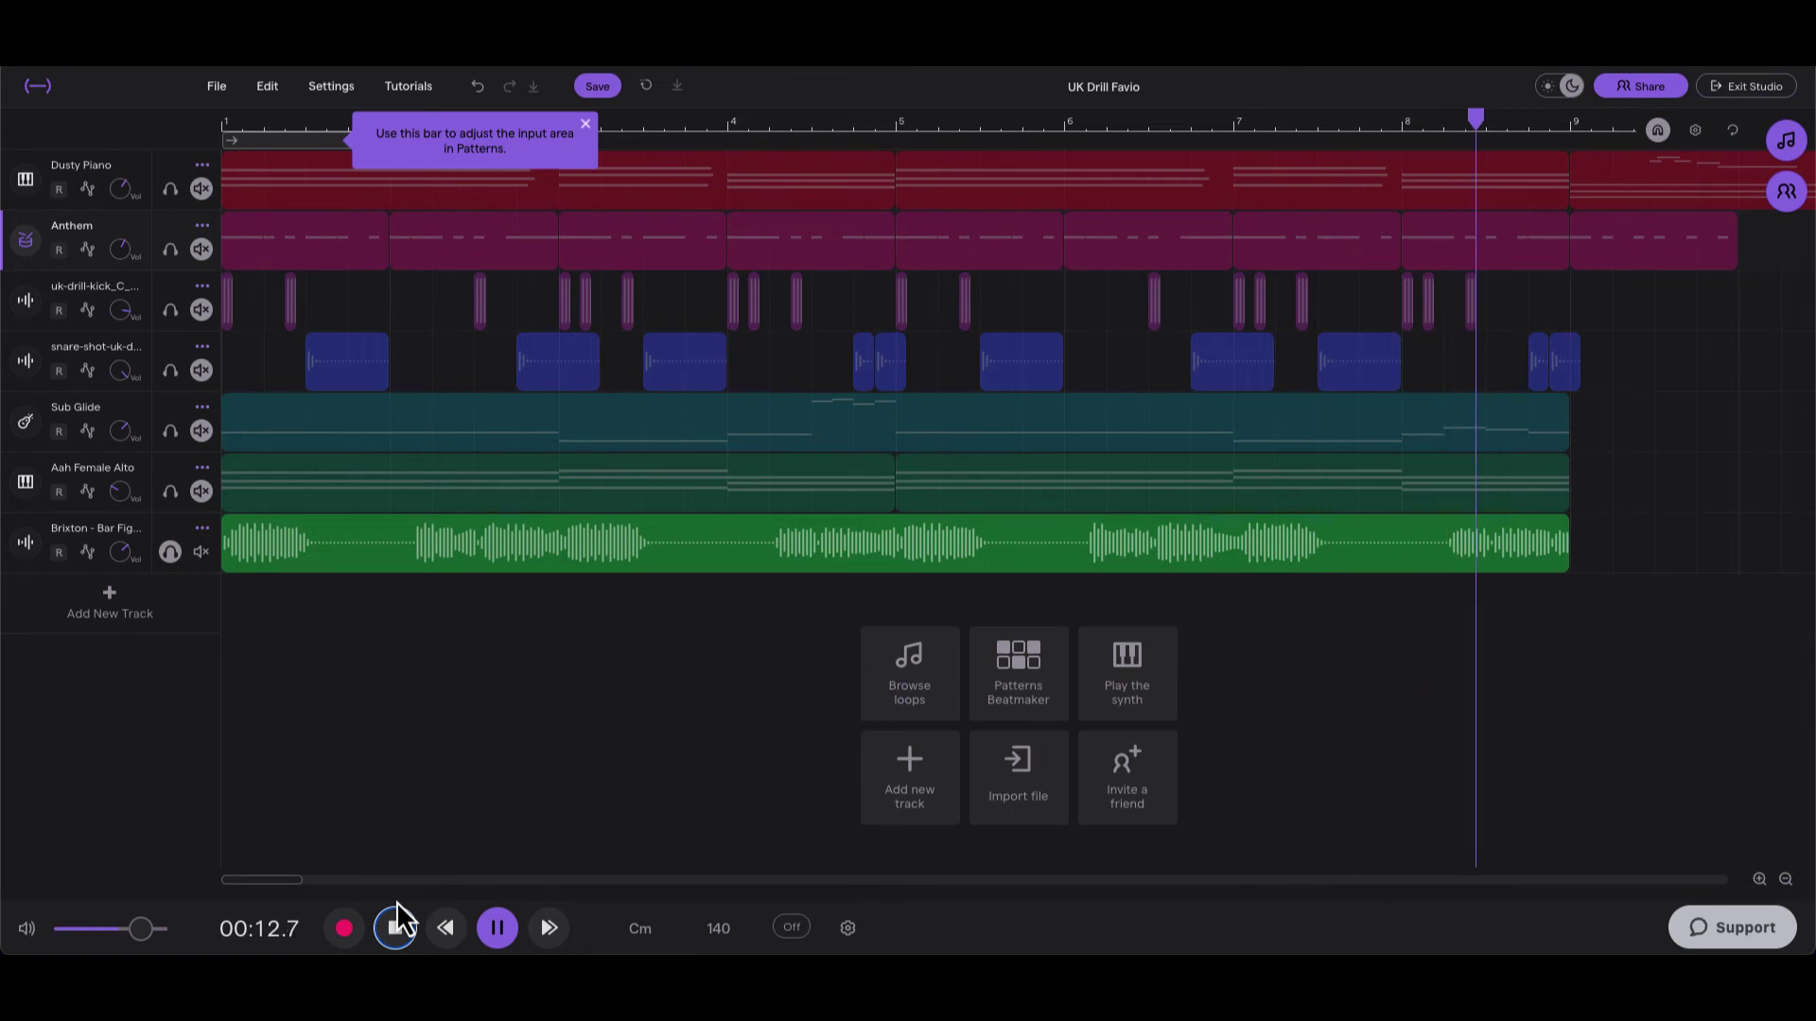
left_click(395, 926)
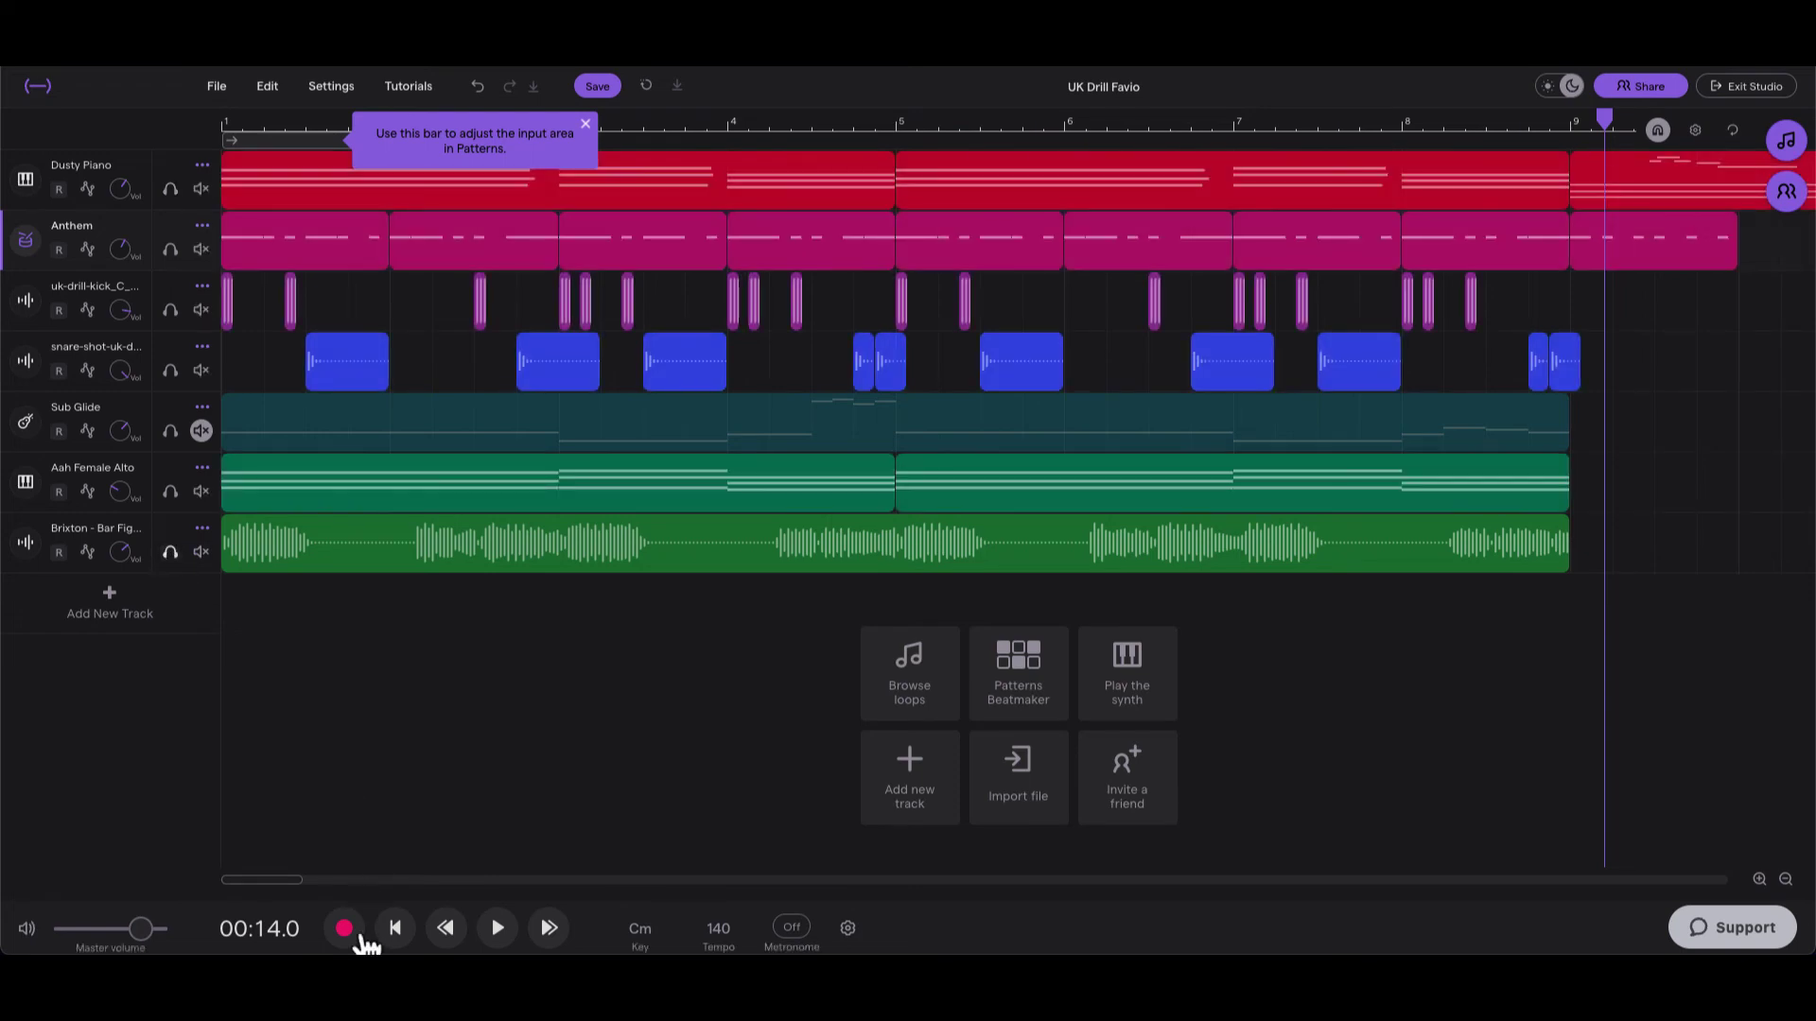
Step: Play the full mix from the start and pause at 00:07.5
left_click(395, 928)
key("space")
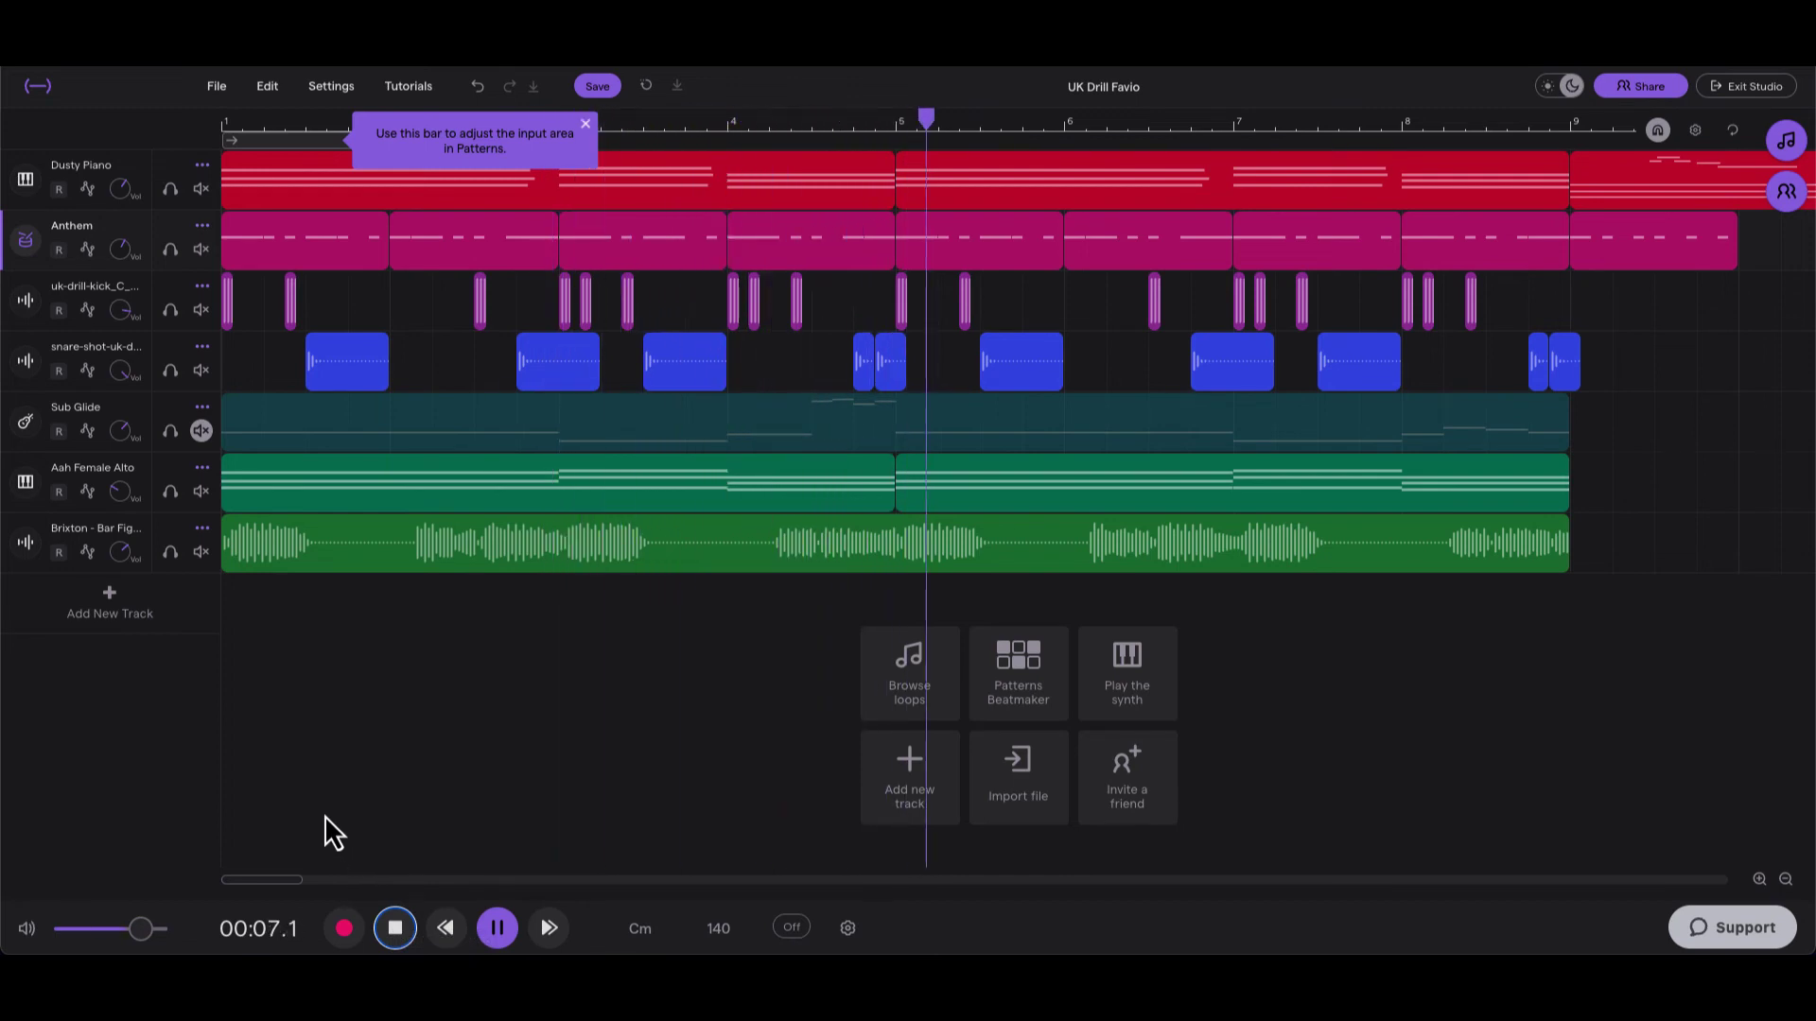
key("space")
Step: Keep the Brixton bass clip in Cm through its Transpose menu
mouse_move(264, 565)
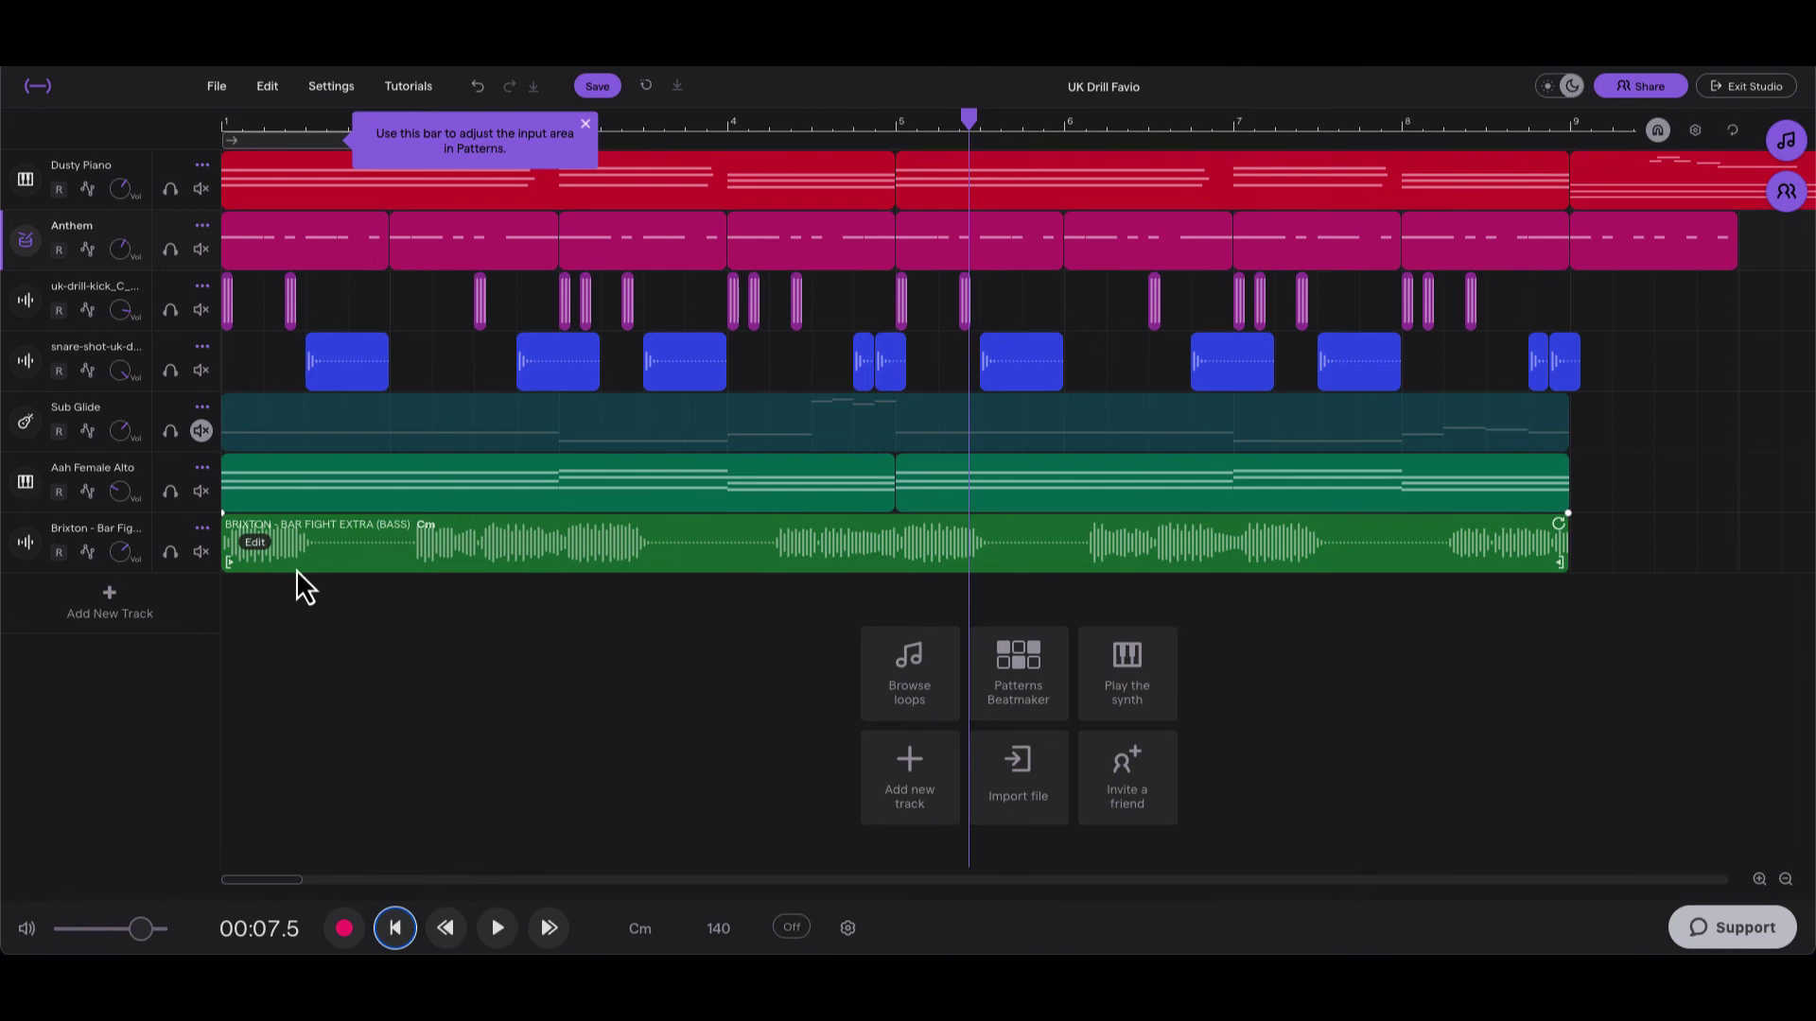
right_click(322, 552)
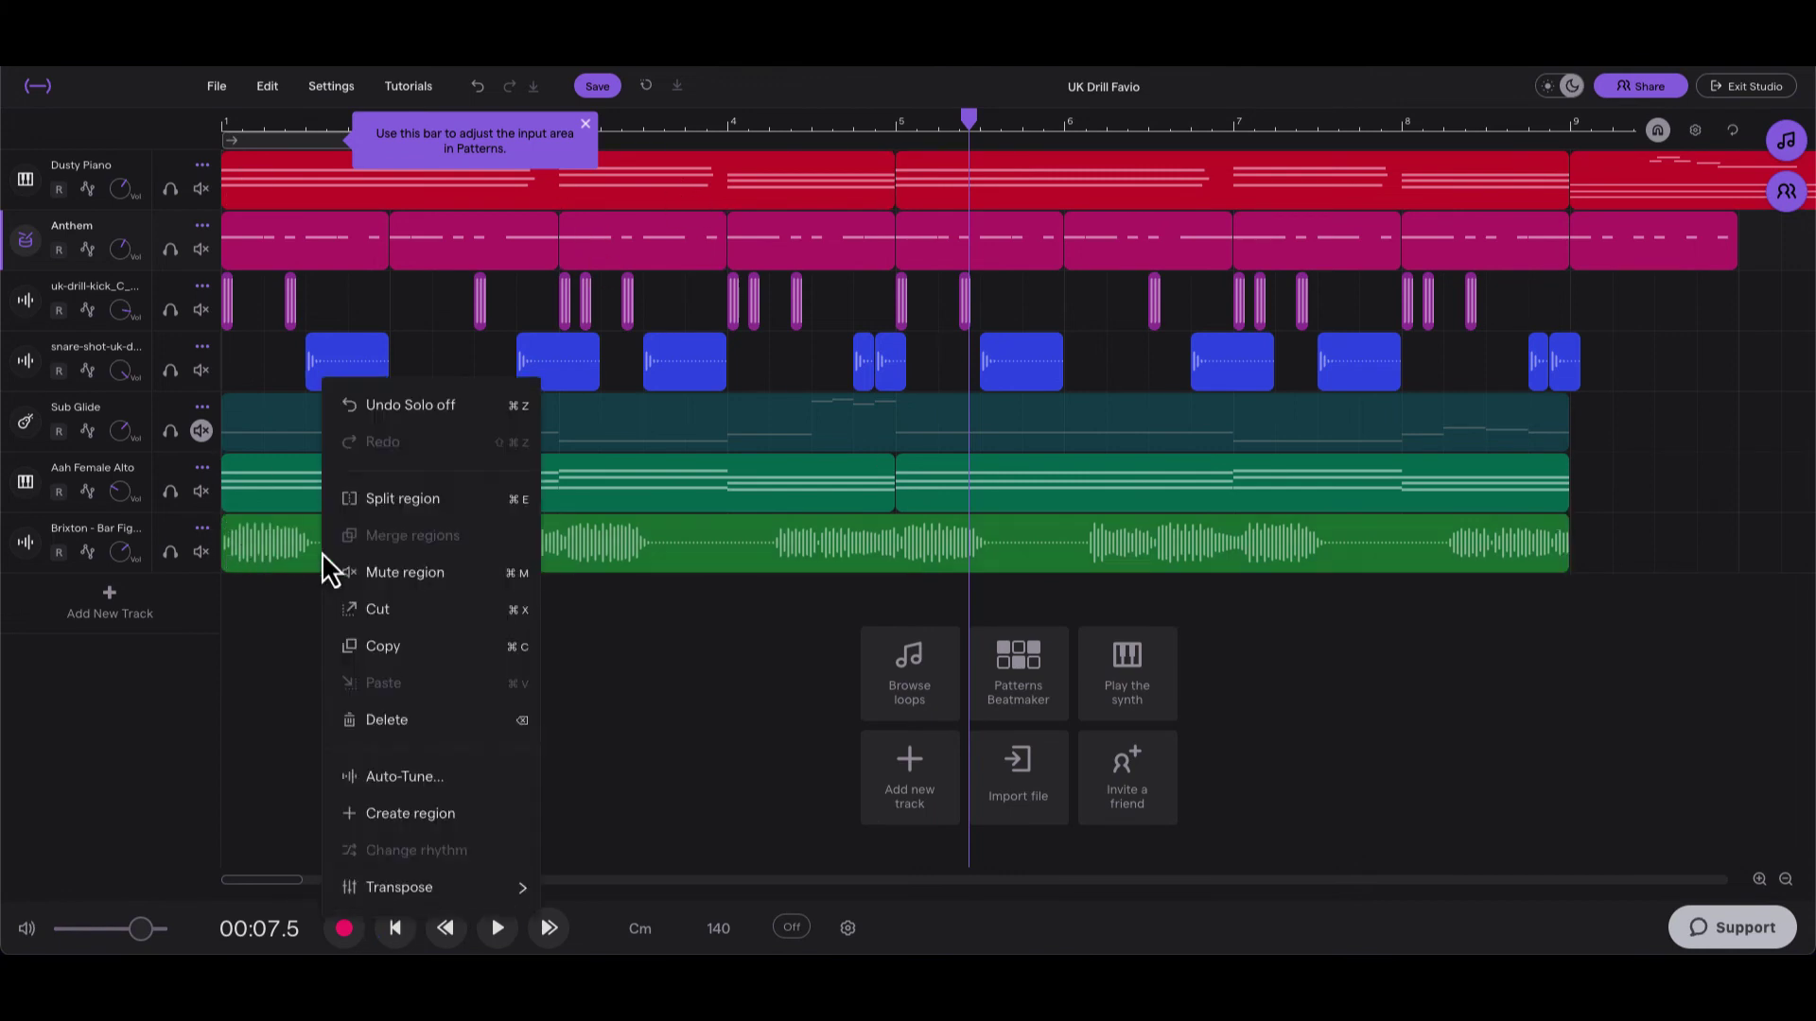
mouse_move(432, 889)
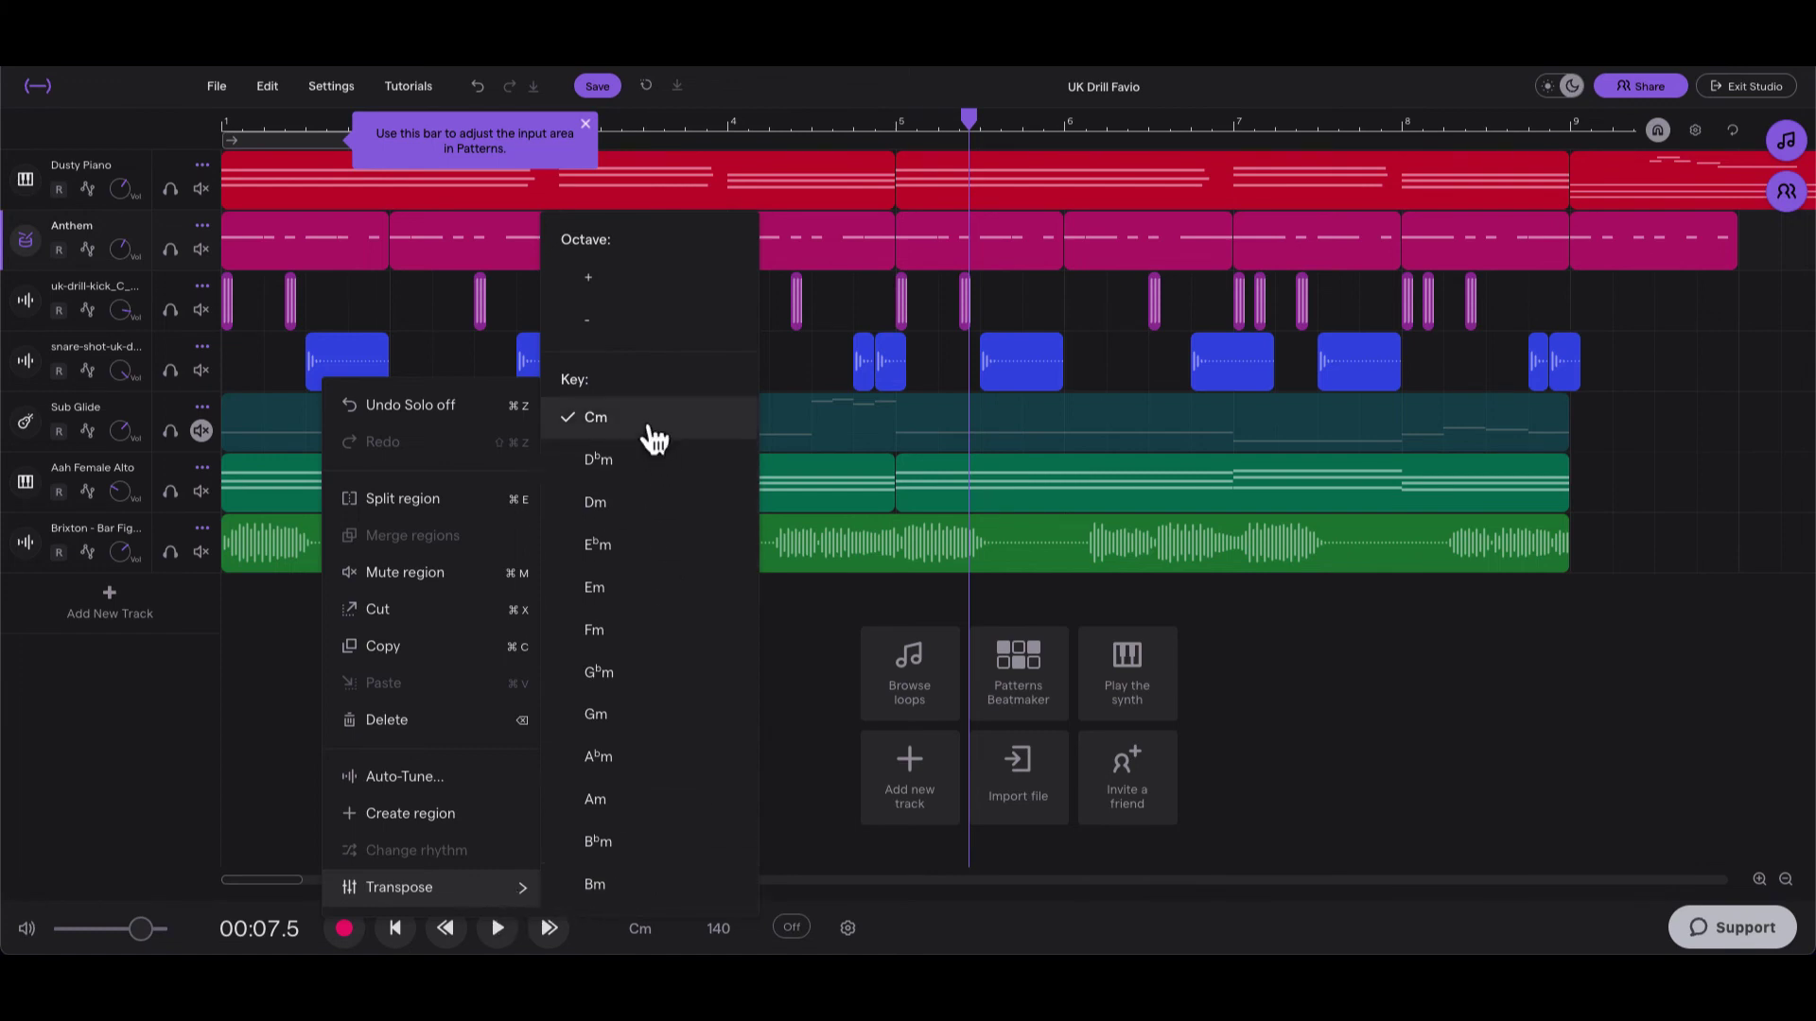
left_click(261, 696)
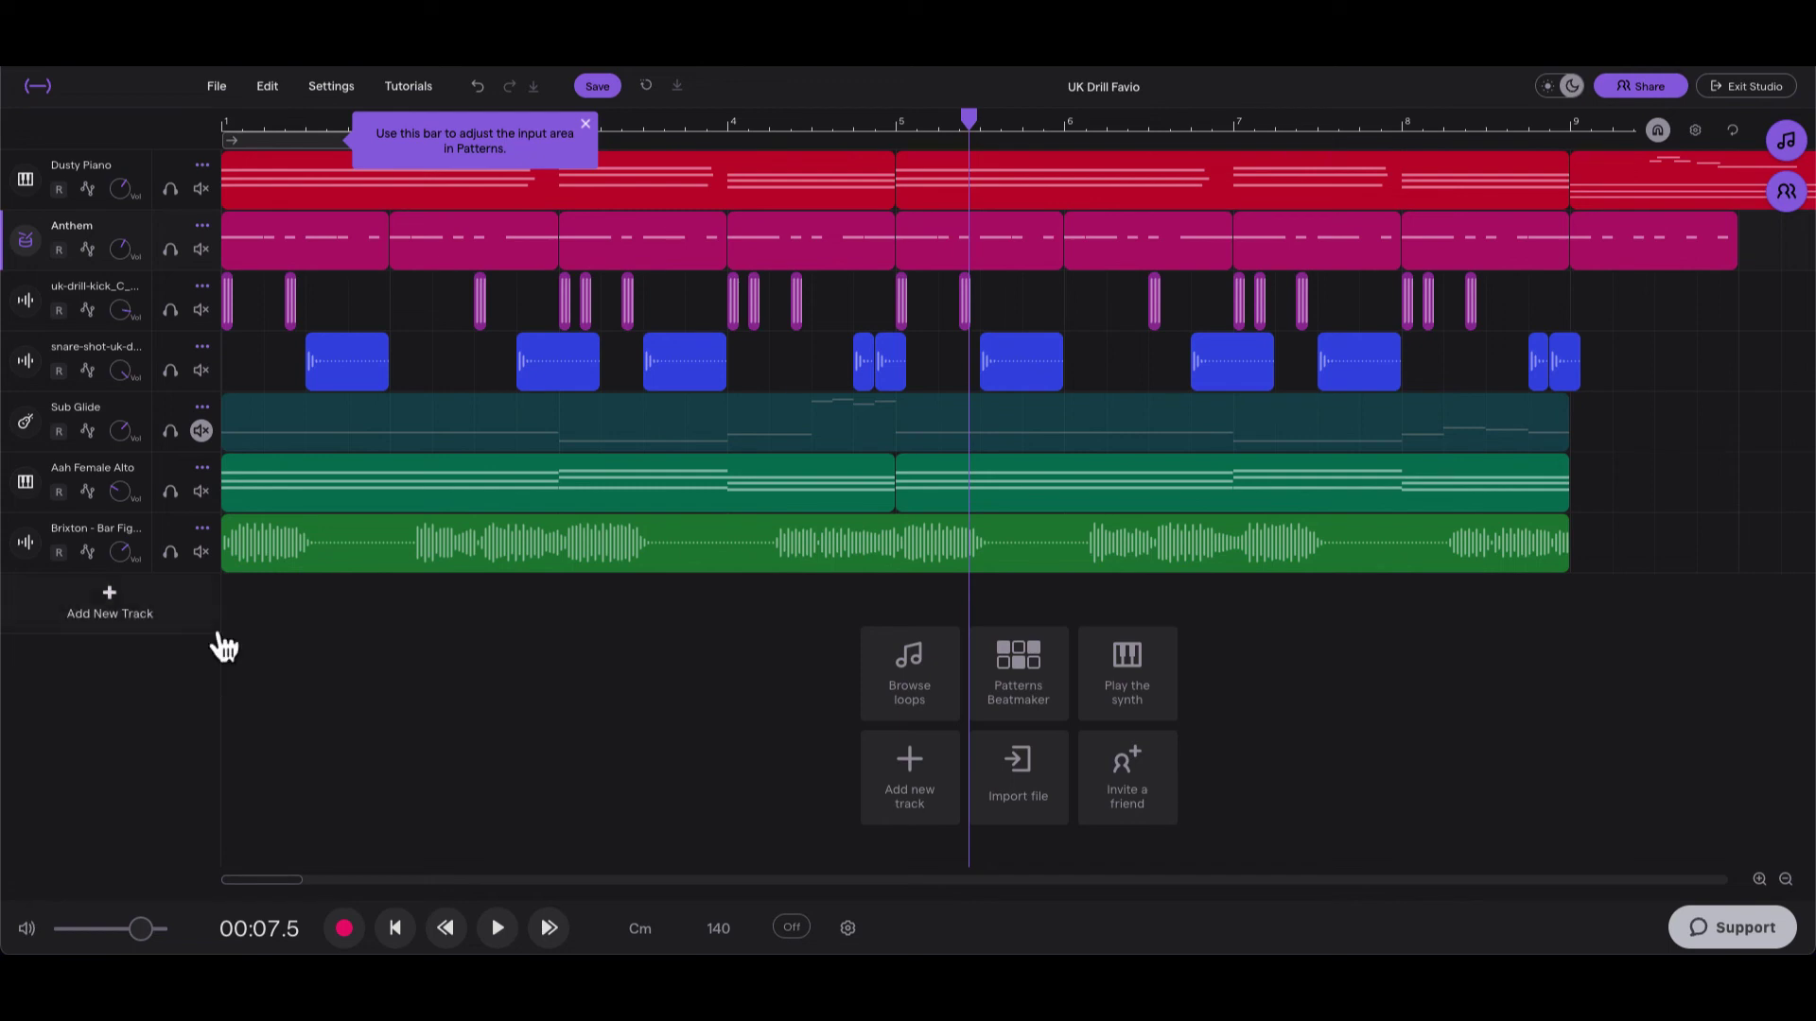
Step: Unmute Sub Glide, mute Brixton, reset the playhead to the start, and preview a Sub Glide note
left_click(204, 433)
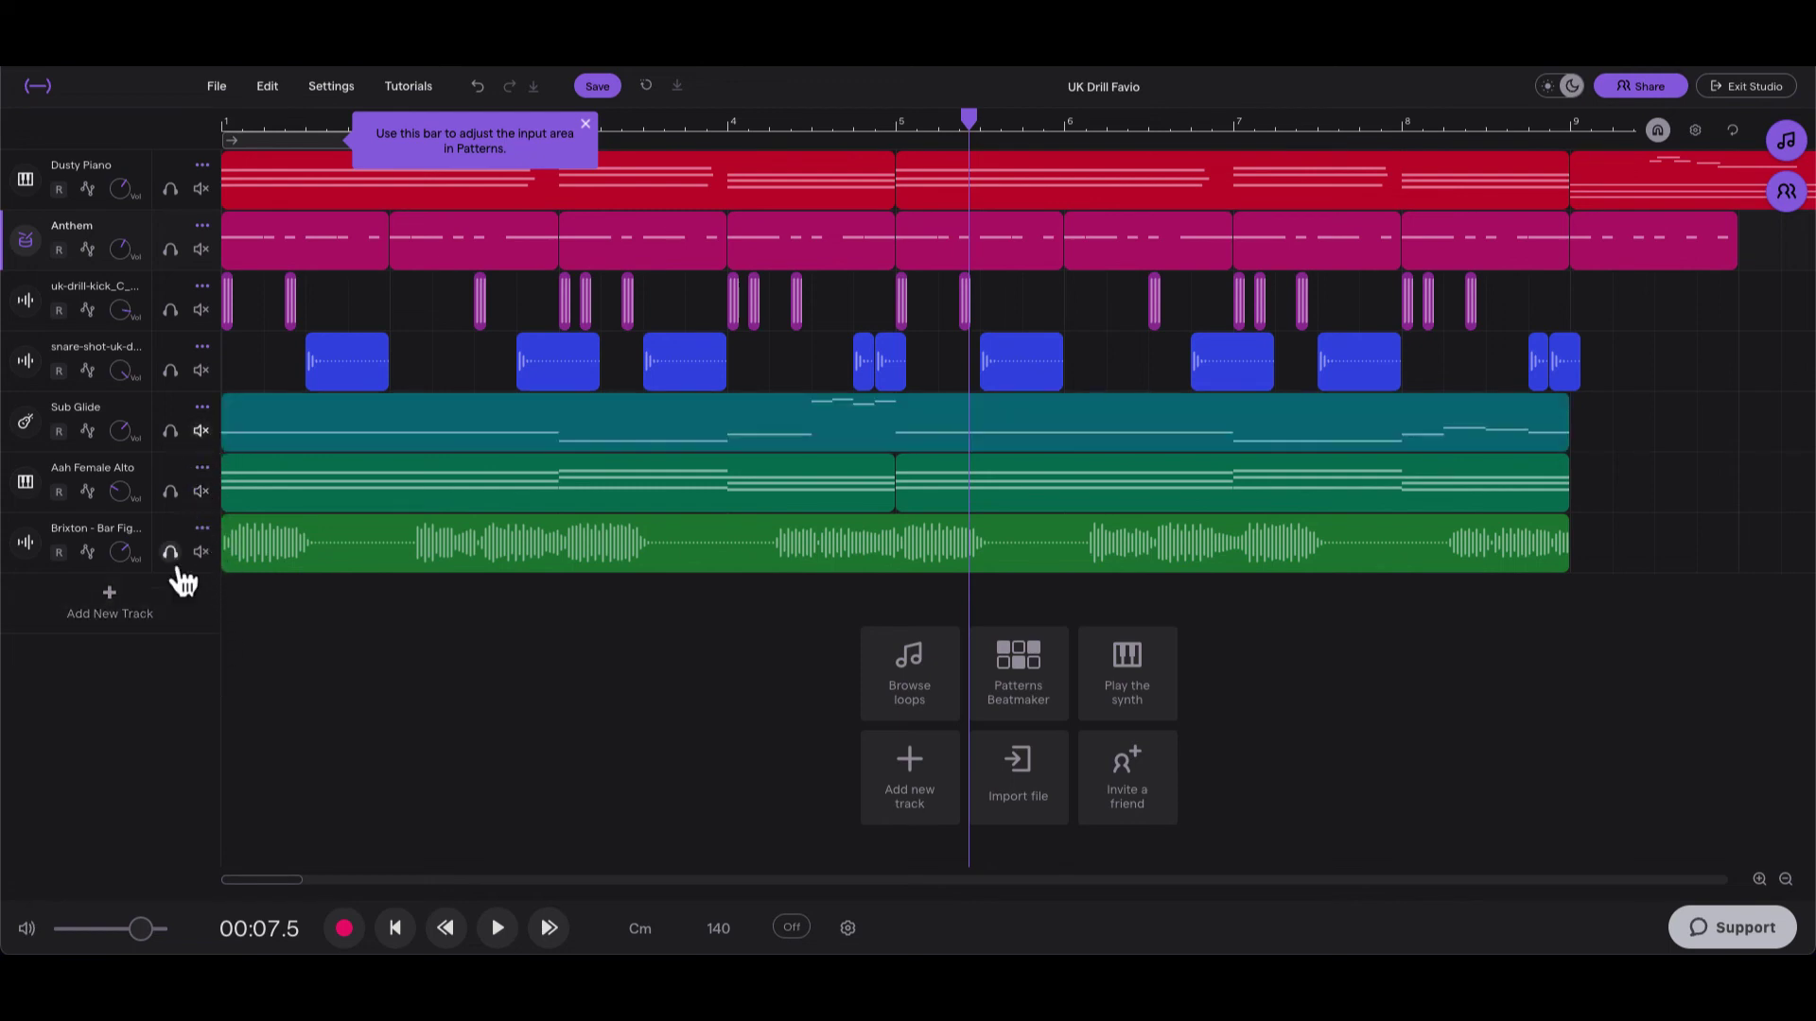
left_click(201, 553)
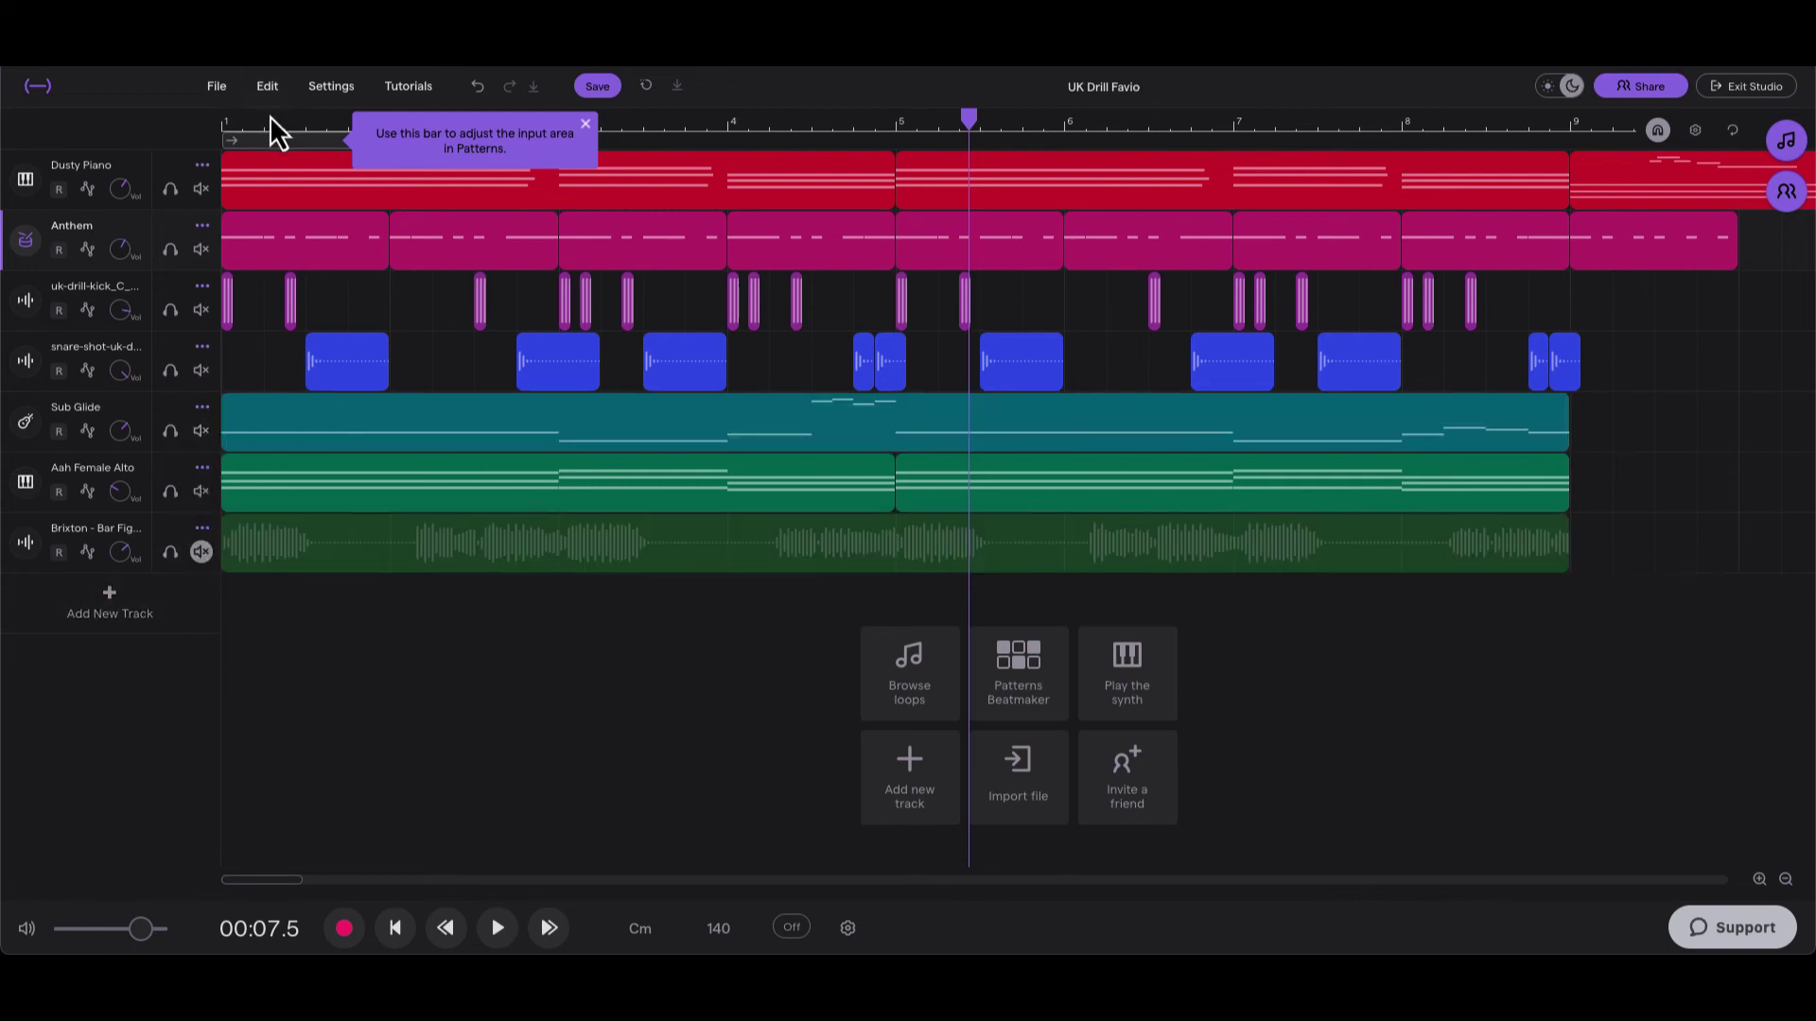
left_click_drag(267, 119, 42, 133)
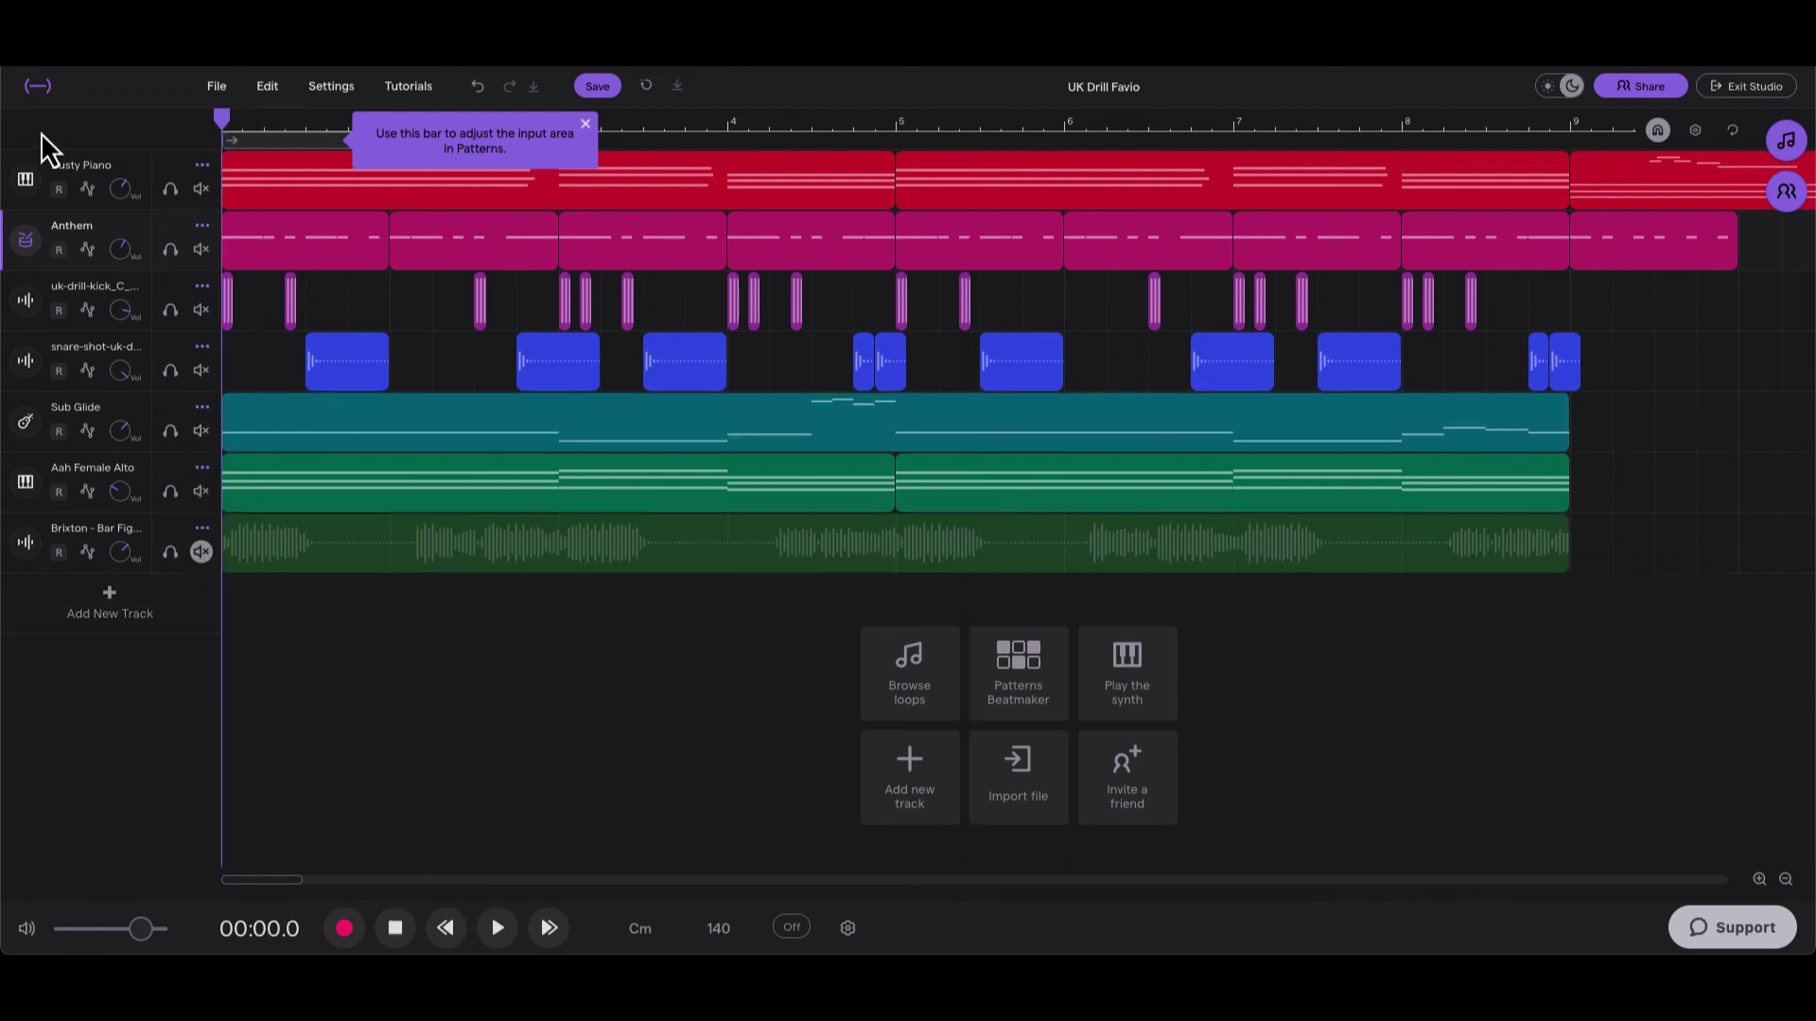
left_click(26, 426)
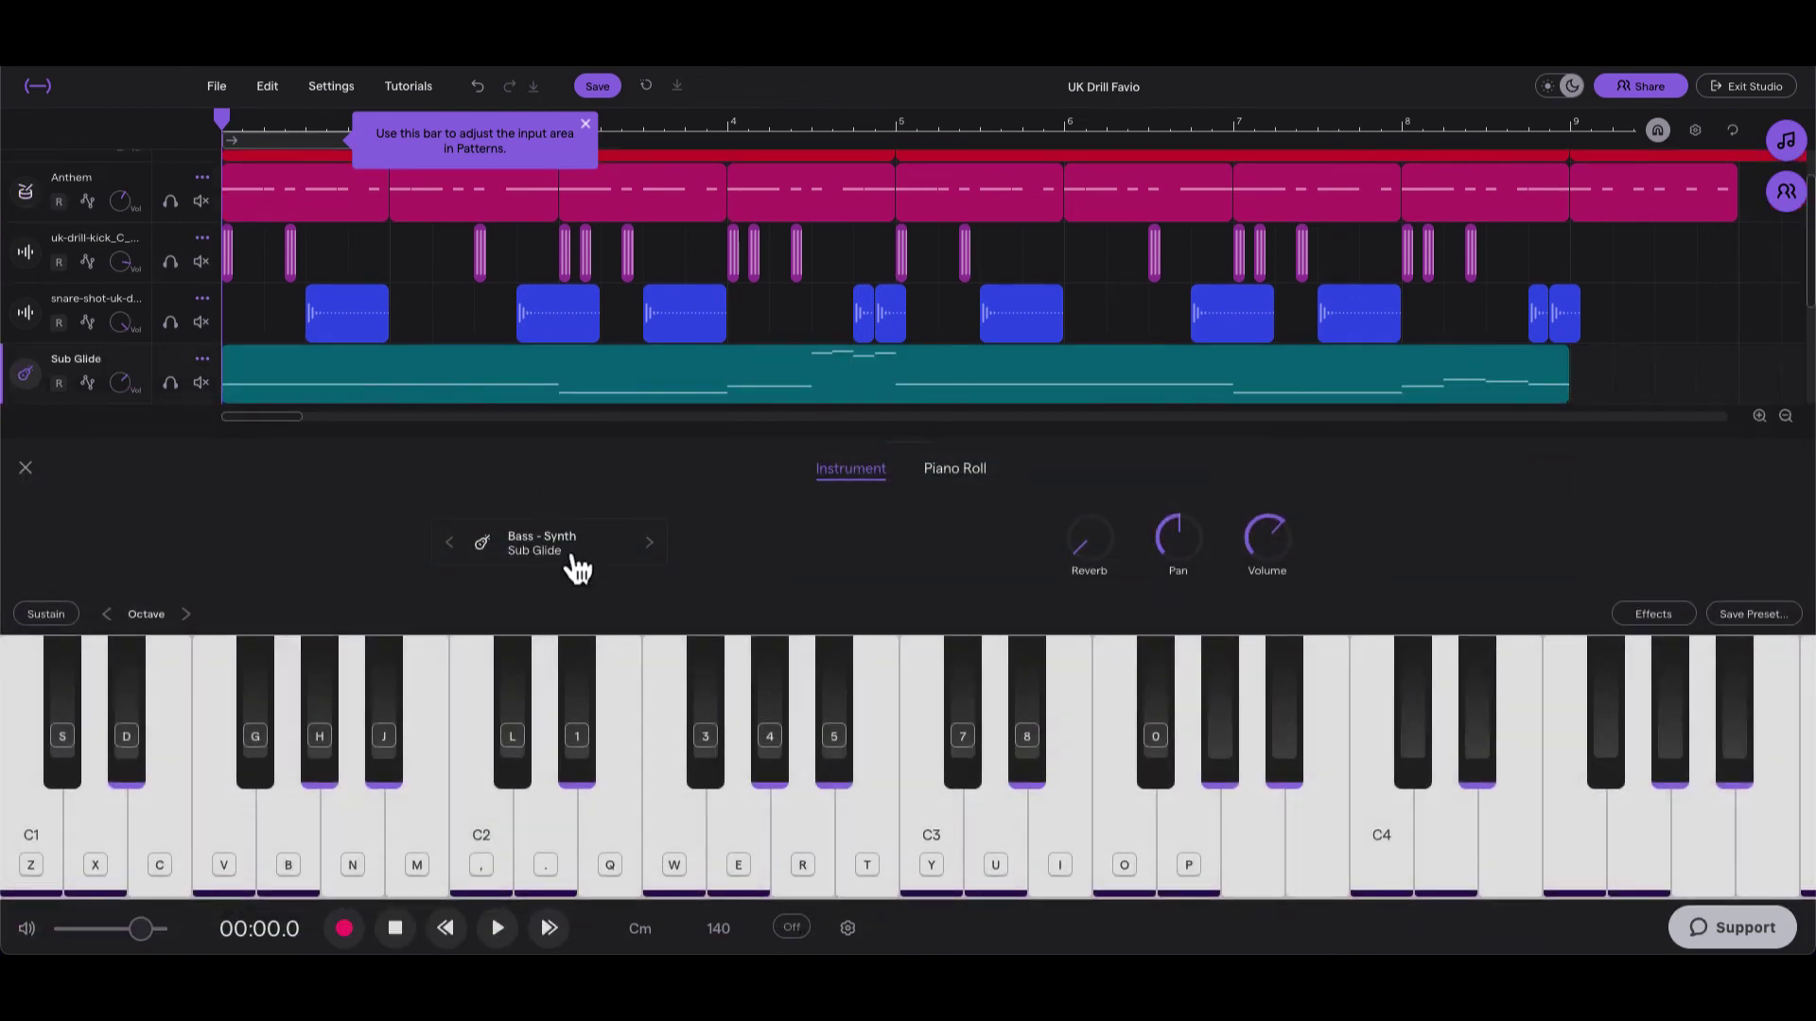
left_click(617, 851)
left_click(26, 469)
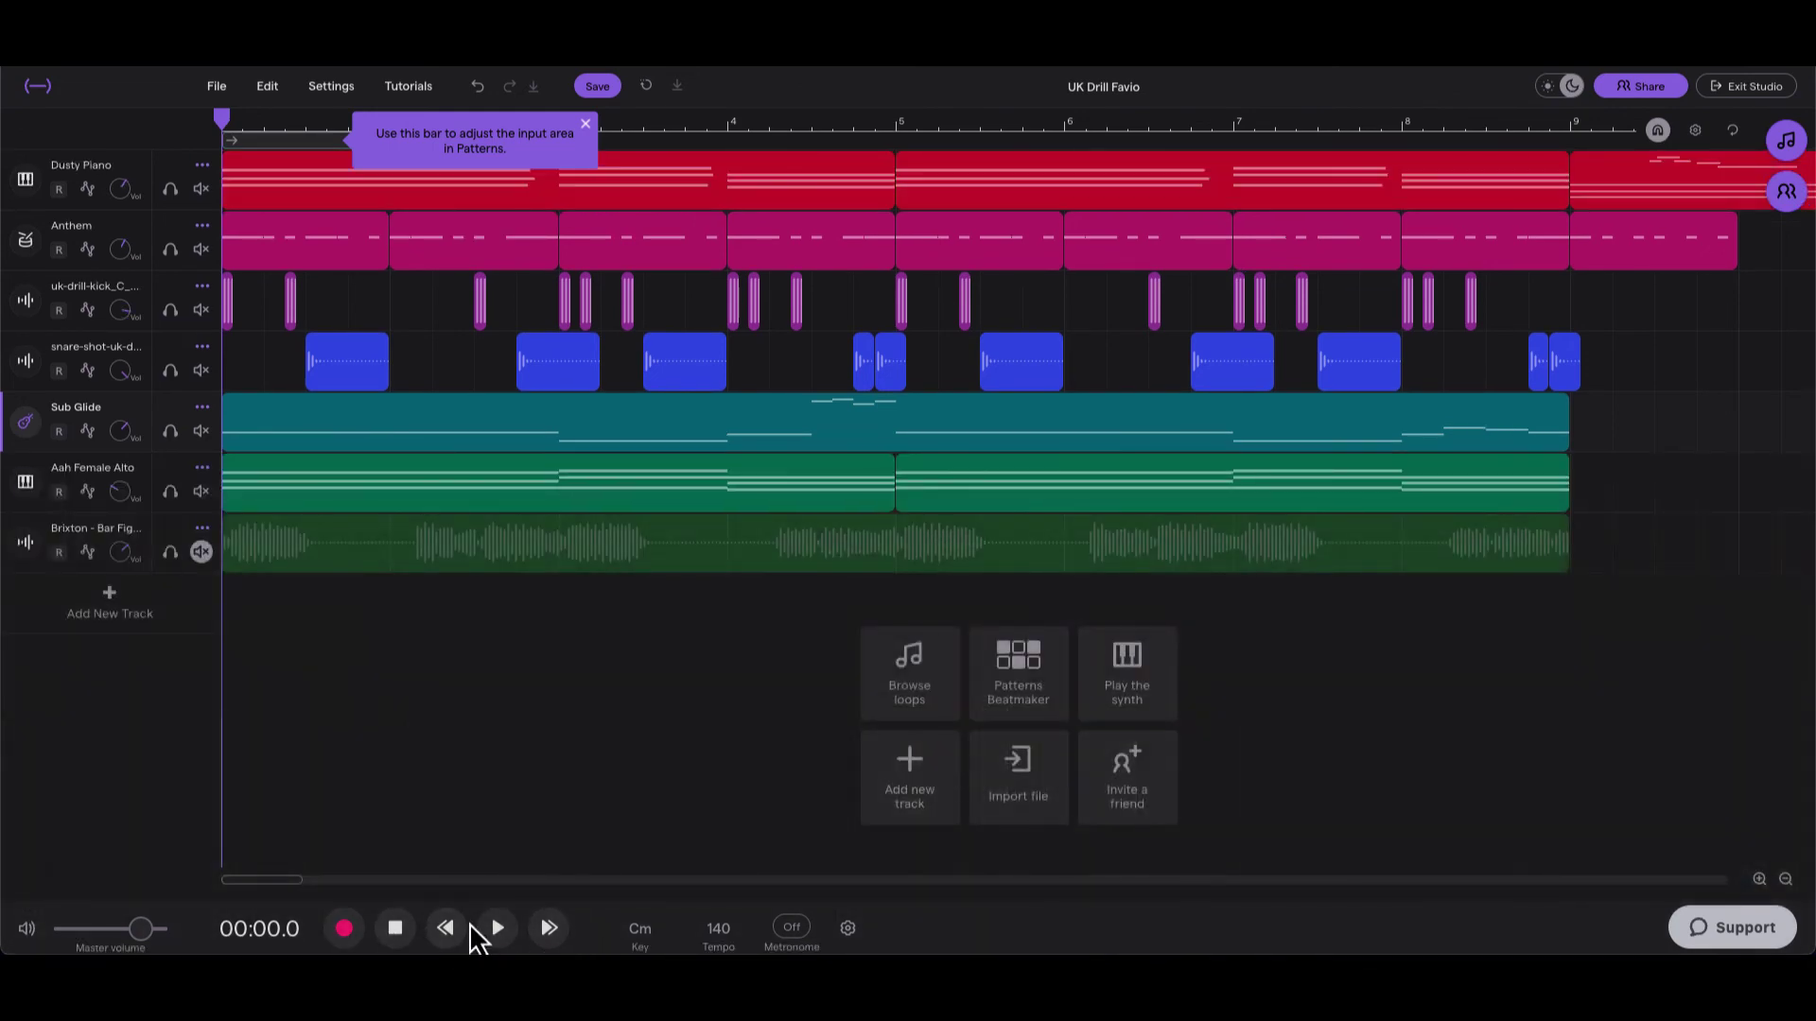
Step: Play the beat to 00:15.3 while viewing Sub Glide's notes in the Piano Roll, then close it
double_click(496, 443)
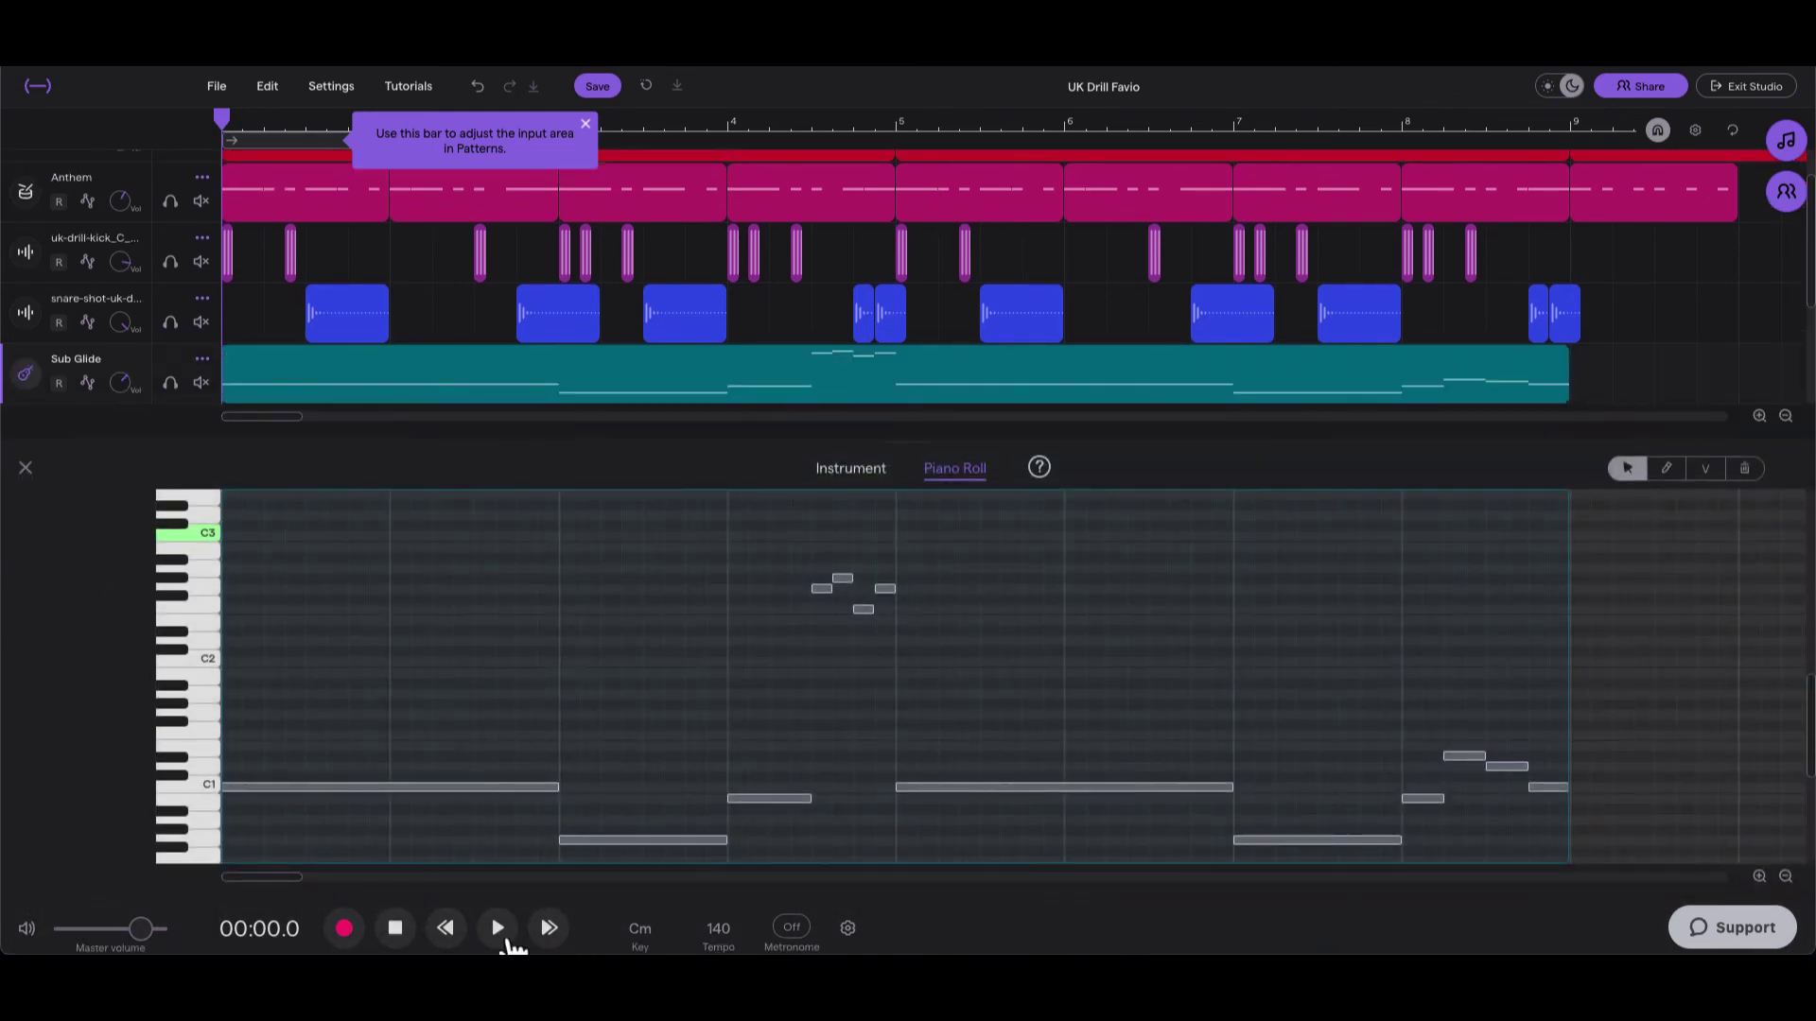
key("space")
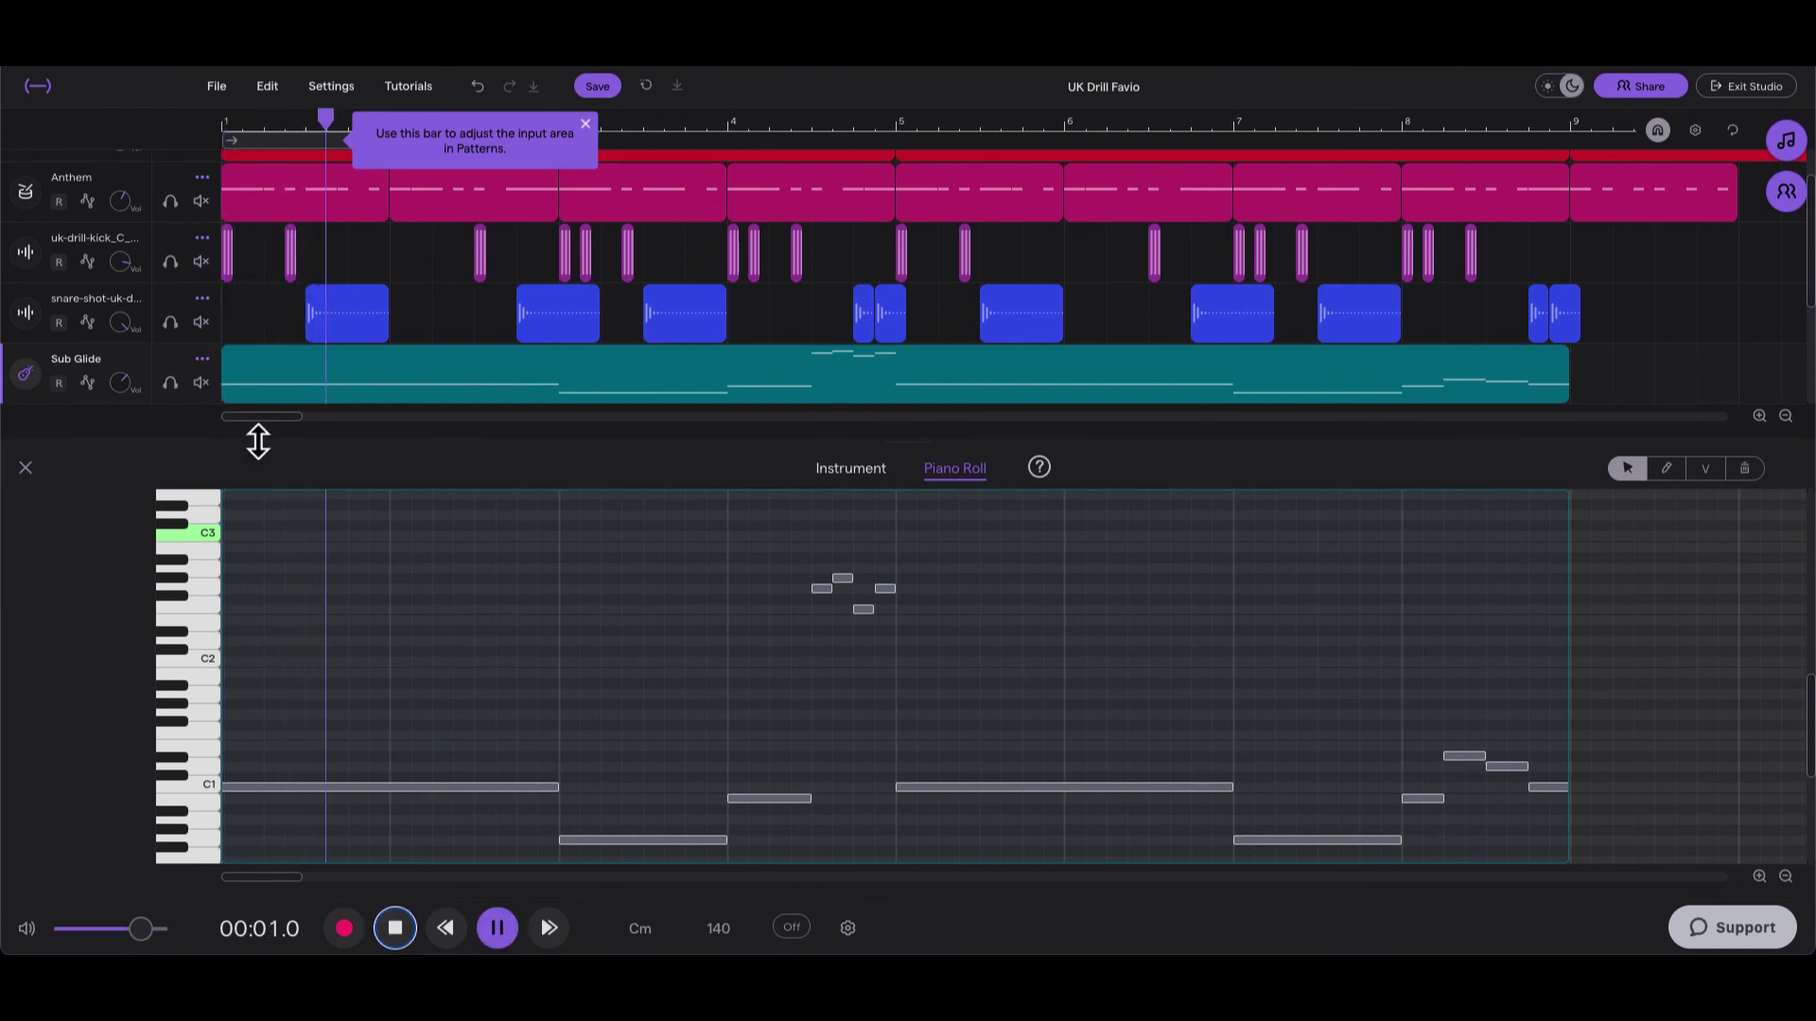
scroll(252, 354, "down", 1)
scroll(303, 368, "down", 1)
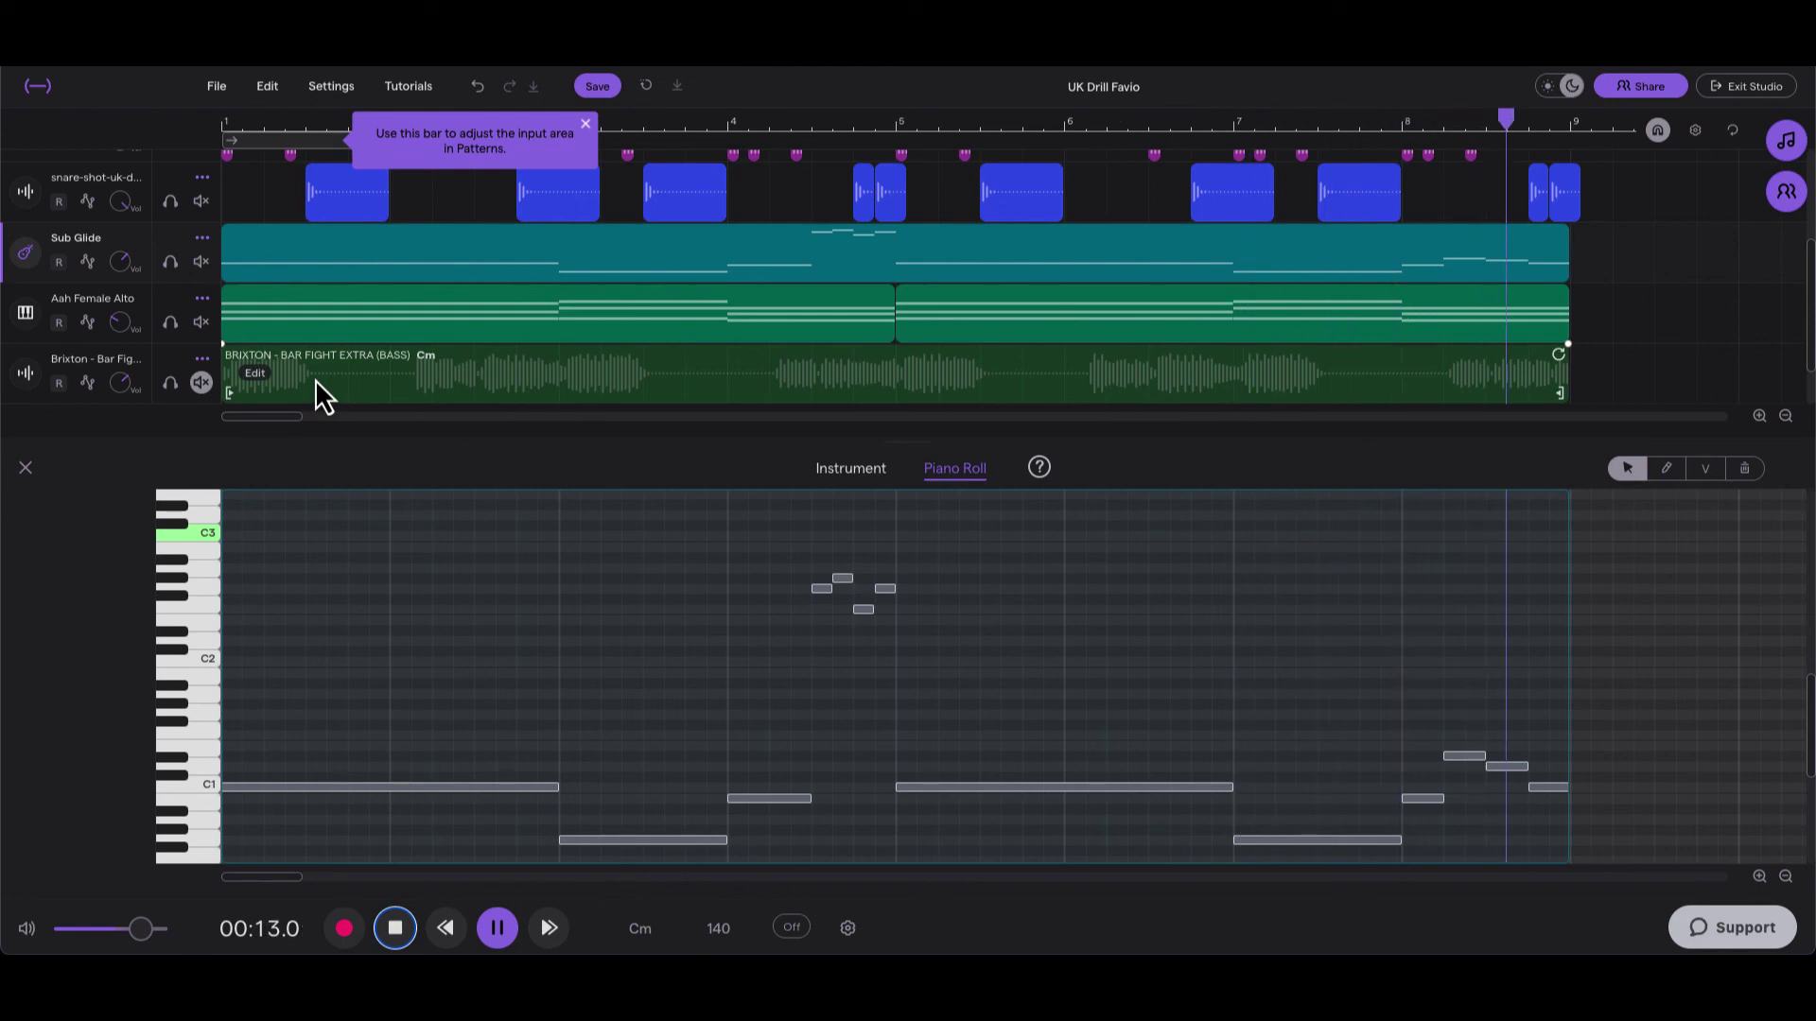
key("space")
left_click(26, 471)
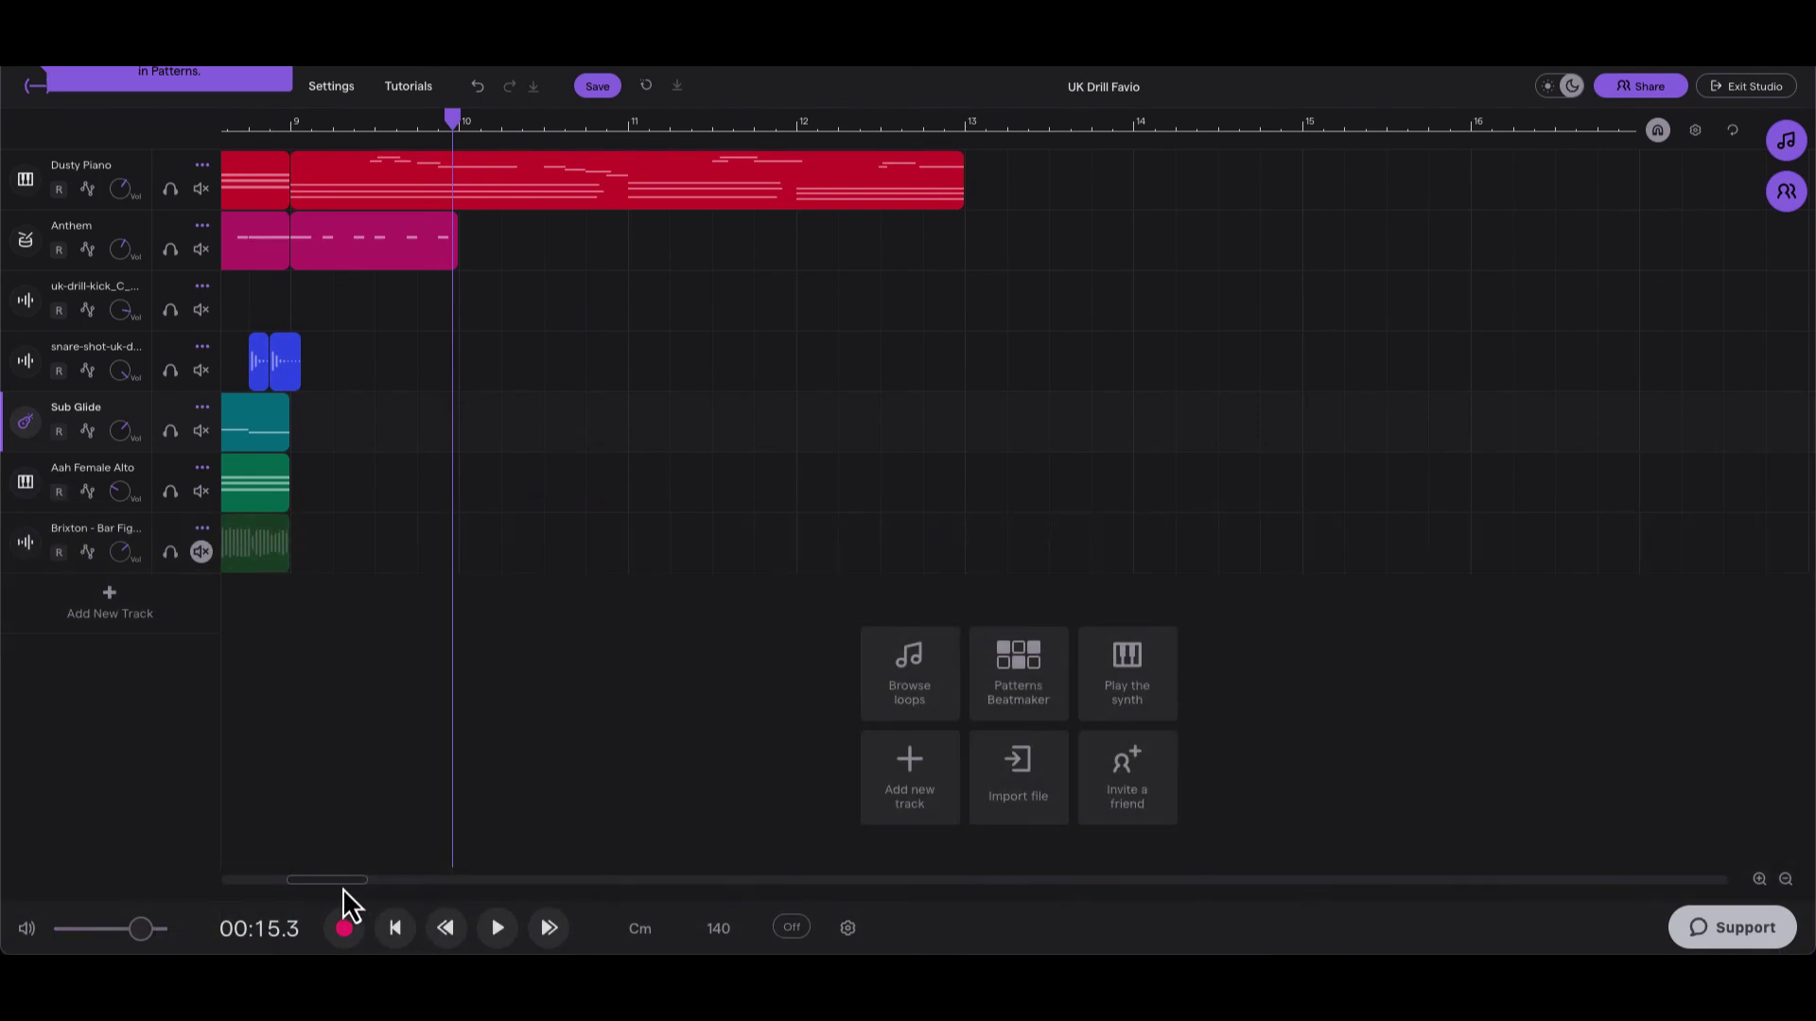
Step: Scroll the arrangement left and show Sub Glide's Bass - Synth instrument preset list
left_click_drag(295, 879, 225, 877)
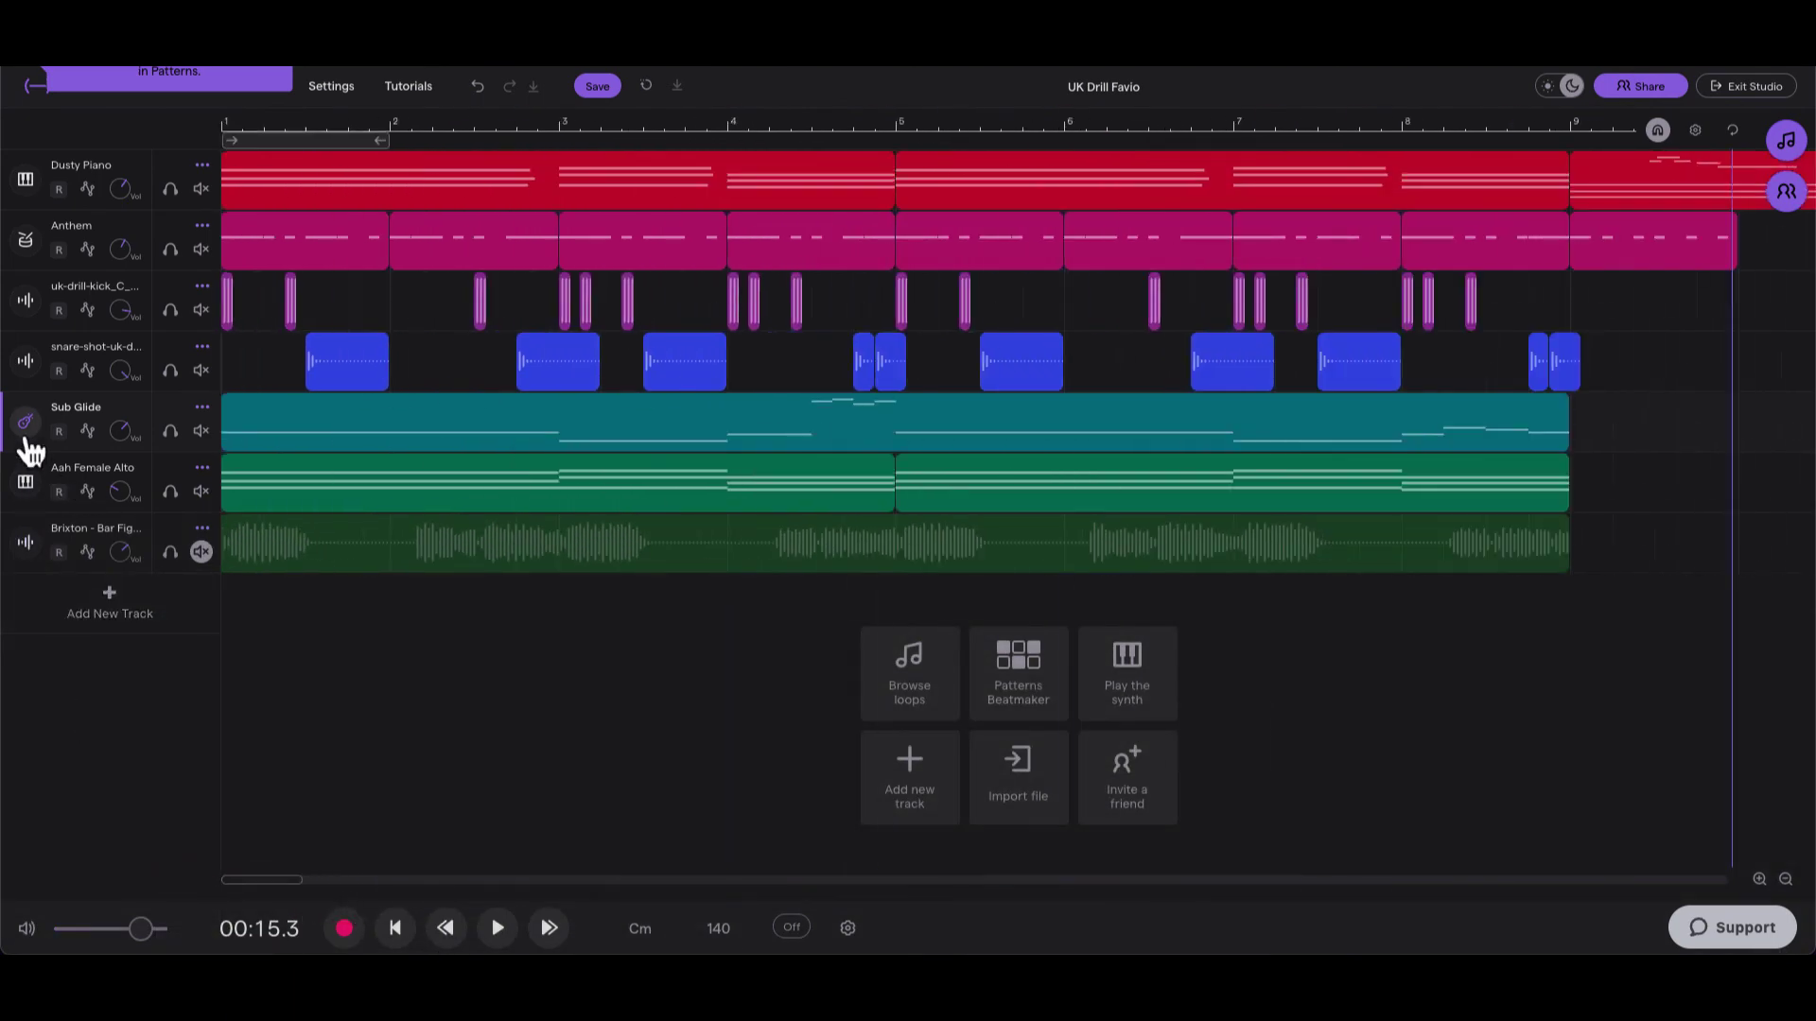
left_click(26, 440)
left_click(535, 557)
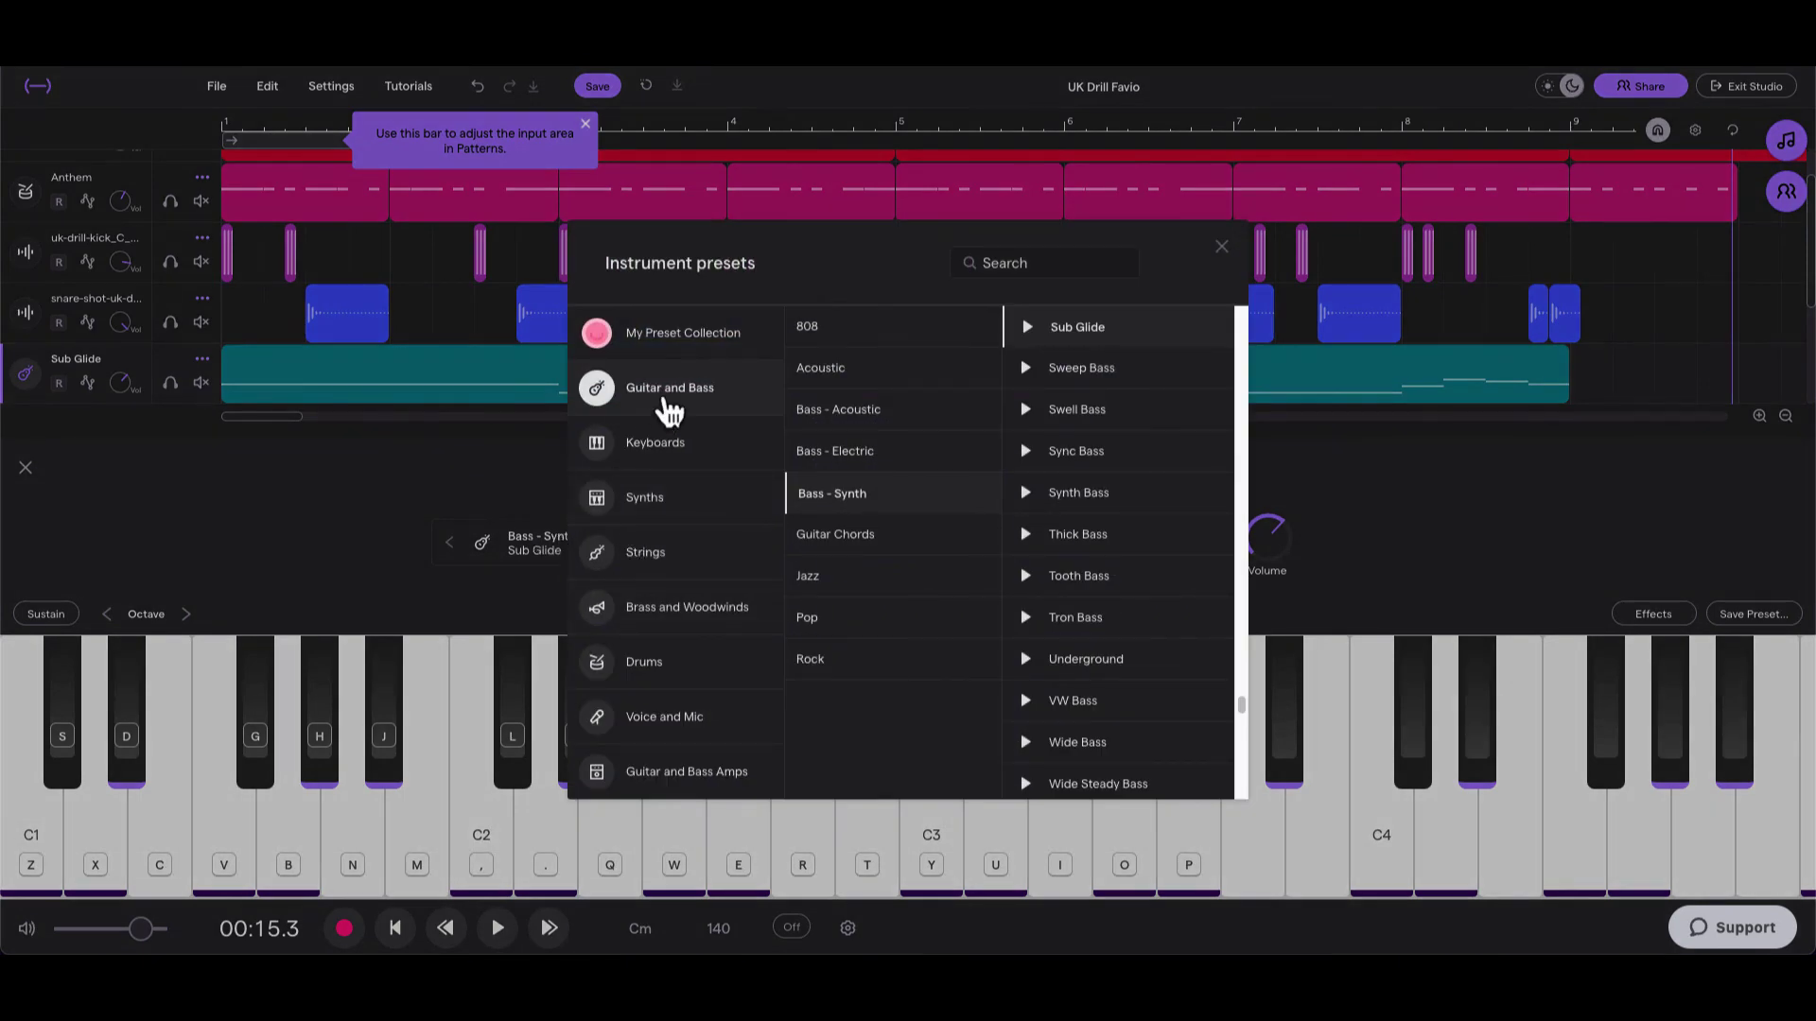